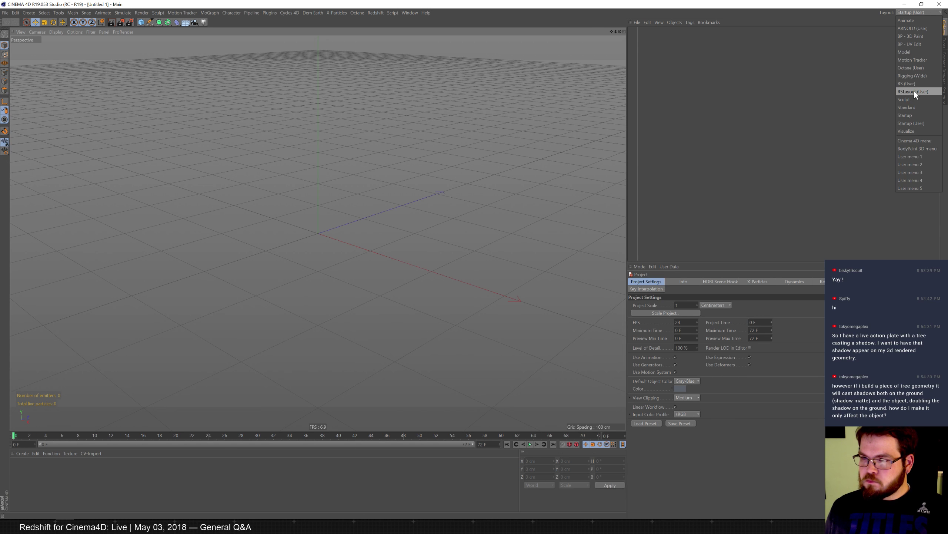
- Switch the interface to the RSLayout (User) layout and add a plane object to the scene
{"action": "left_click", "coordinate": [911, 92]}
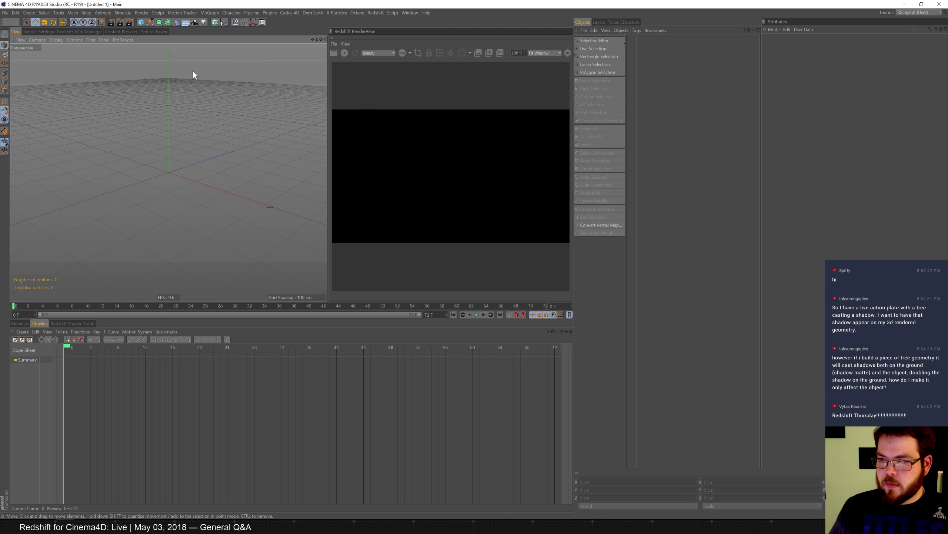
{"action": "left_click_drag", "start_coordinate": [144, 22], "coordinate": [165, 39]}
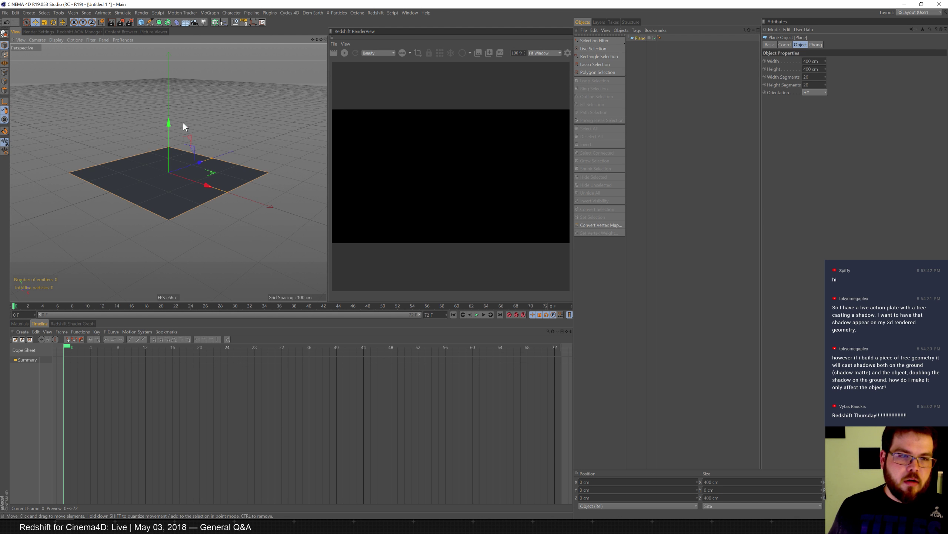
- Add a cone and raise it to a height of about 111 cm so it stands above the plane
{"action": "left_click_drag", "start_coordinate": [141, 21], "coordinate": [231, 30]}
{"action": "left_click_drag", "start_coordinate": [170, 117], "coordinate": [178, 80]}
{"action": "scroll", "coordinate": [173, 153], "scroll_direction": "up", "scroll_amount": 5}
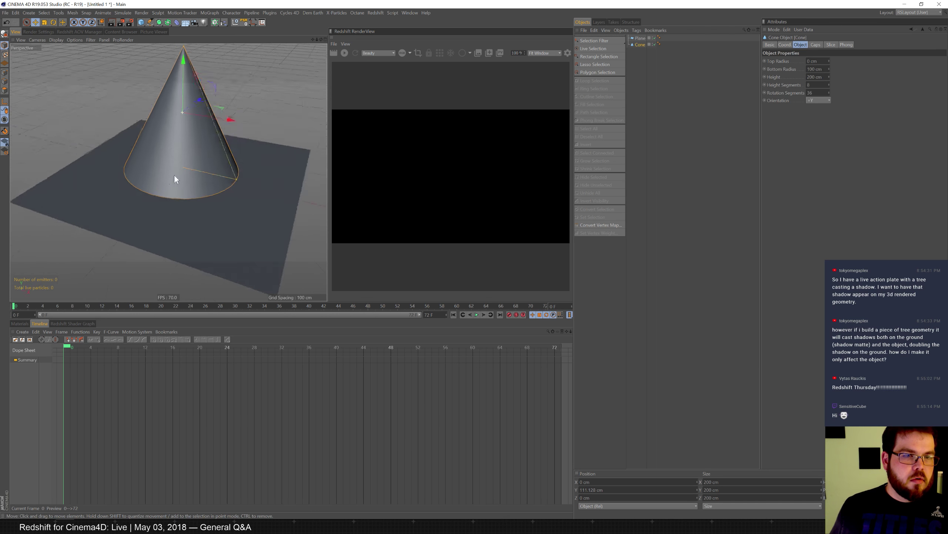
{"action": "left_click_drag", "start_coordinate": [169, 175], "coordinate": [176, 188], "text": "alt"}
{"action": "middle_click_drag", "start_coordinate": [176, 187], "coordinate": [172, 192], "text": "alt"}
{"action": "right_click_drag", "start_coordinate": [172, 192], "coordinate": [145, 197], "text": "alt"}
{"action": "left_click_drag", "start_coordinate": [145, 197], "coordinate": [159, 179], "text": "alt"}
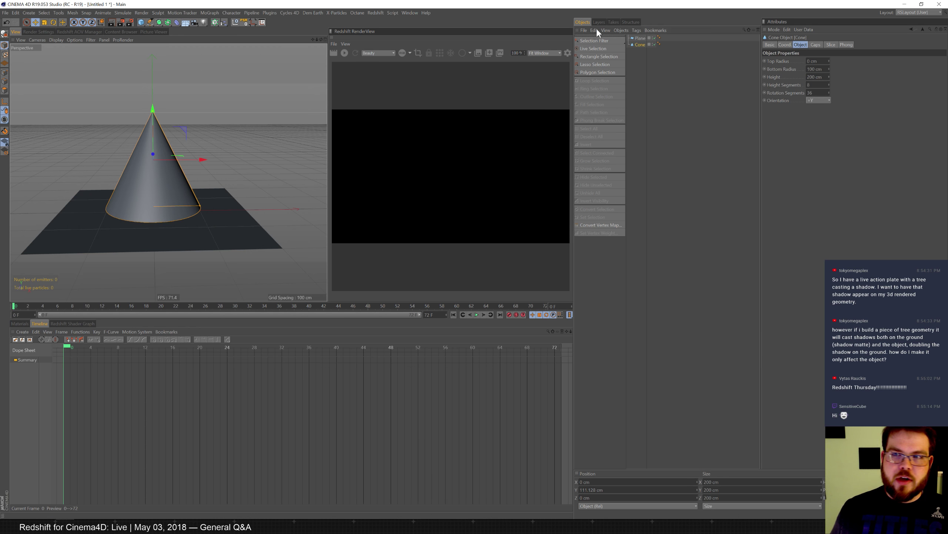
- Scale the plane up uniformly to a width of about 1747 cm
{"action": "left_click", "coordinate": [639, 39]}
{"action": "key", "text": "t"}
{"action": "left_click_drag", "start_coordinate": [216, 182], "coordinate": [221, 144]}
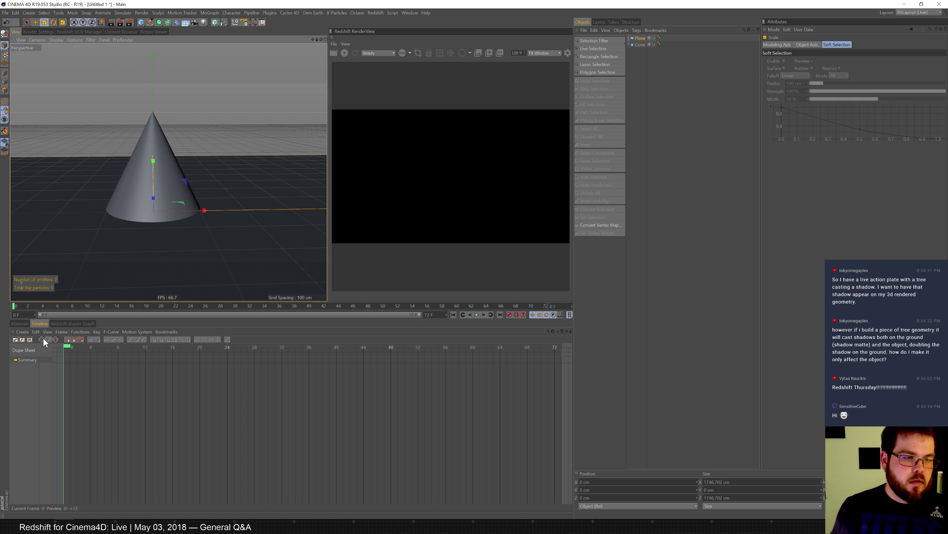
- Add a cube, scale it to about 66 × 60 × 125 cm and place it beside the cone at about X -175, Y 26 cm
{"action": "left_click", "coordinate": [23, 323]}
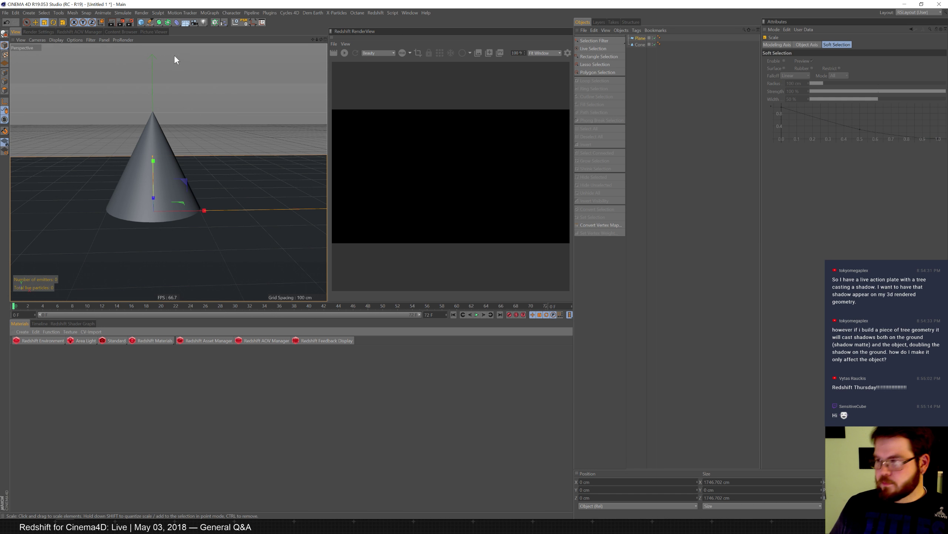
{"action": "left_click", "coordinate": [141, 22]}
{"action": "key", "text": "e"}
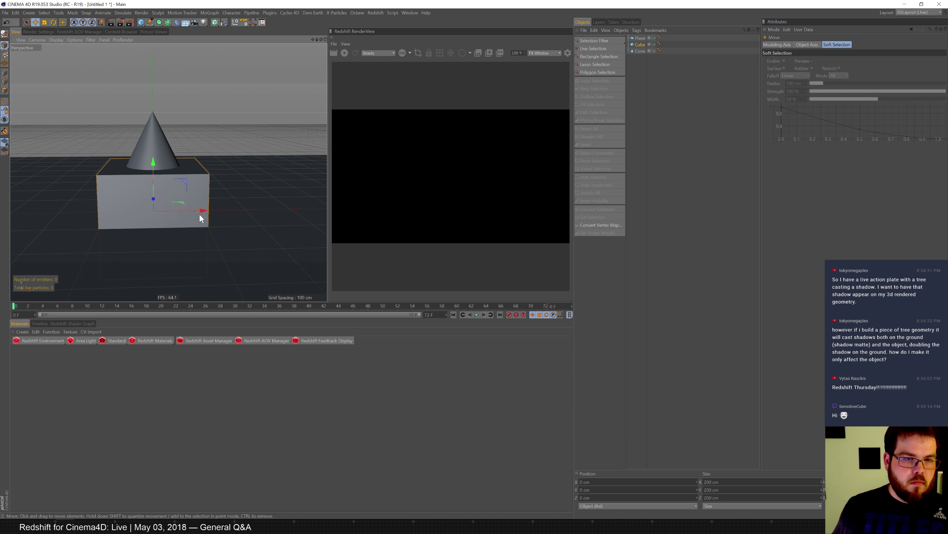
{"action": "left_click_drag", "start_coordinate": [199, 212], "coordinate": [178, 197]}
{"action": "key", "text": "t"}
{"action": "left_click_drag", "start_coordinate": [208, 166], "coordinate": [74, 167]}
{"action": "key", "text": "e"}
{"action": "left_click_drag", "start_coordinate": [74, 128], "coordinate": [76, 147]}
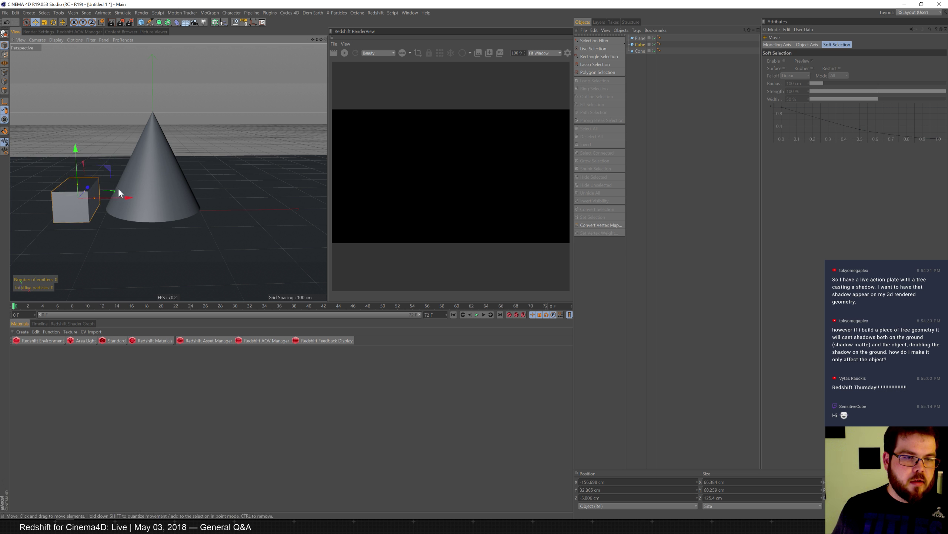
{"action": "left_click_drag", "start_coordinate": [126, 199], "coordinate": [117, 199]}
{"action": "left_click_drag", "start_coordinate": [68, 149], "coordinate": [76, 153]}
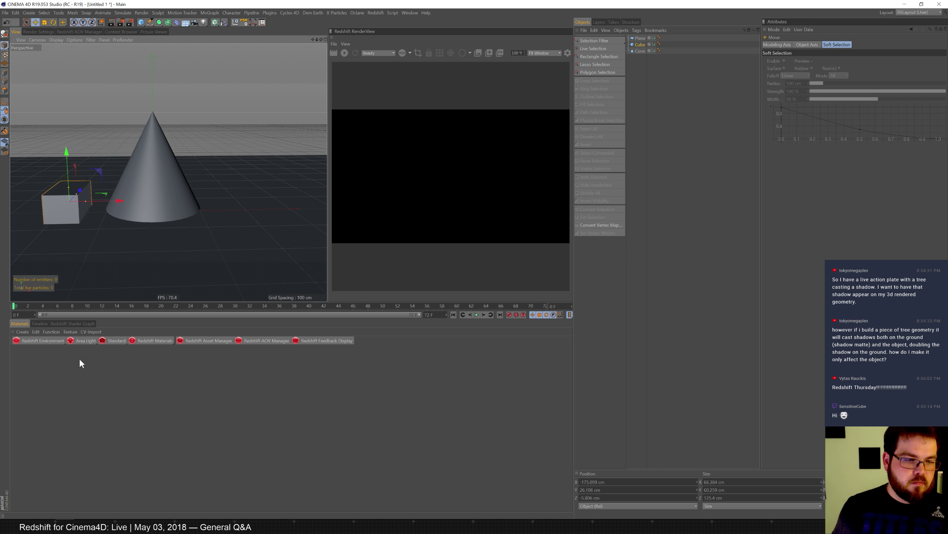
- Add a Redshift area light, rotate it to face the cone and cube, and move it to about X 233, Y 201 cm
{"action": "left_click", "coordinate": [84, 340]}
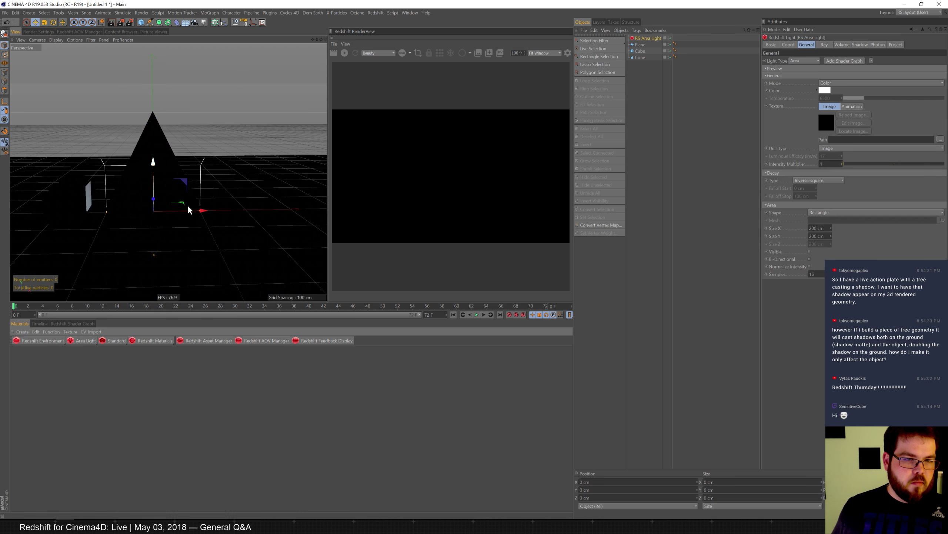
{"action": "key", "text": "r"}
{"action": "left_click_drag", "start_coordinate": [135, 222], "coordinate": [188, 217]}
{"action": "key", "text": "e"}
{"action": "left_click_drag", "start_coordinate": [107, 212], "coordinate": [290, 66]}
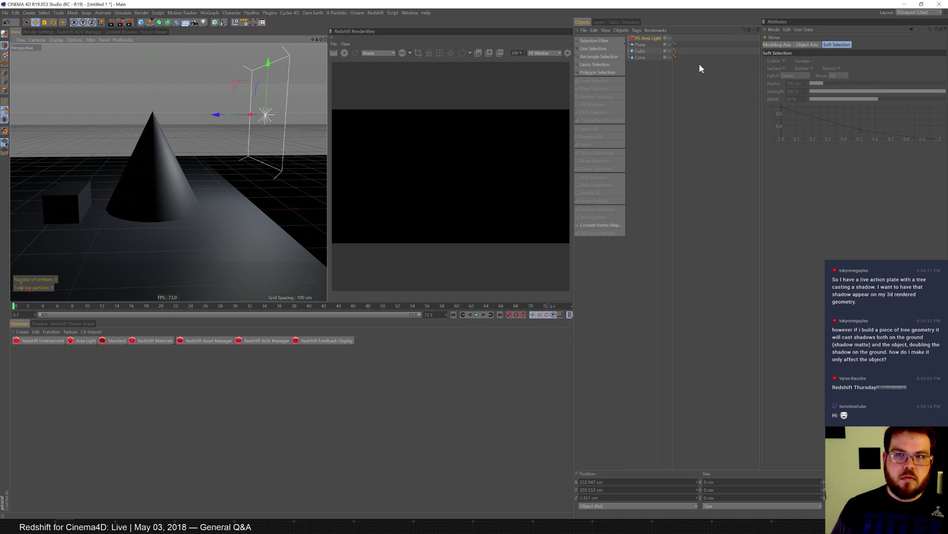
- Enlarge the ground plane uniformly to a width of about 2551 cm
{"action": "left_click", "coordinate": [640, 44]}
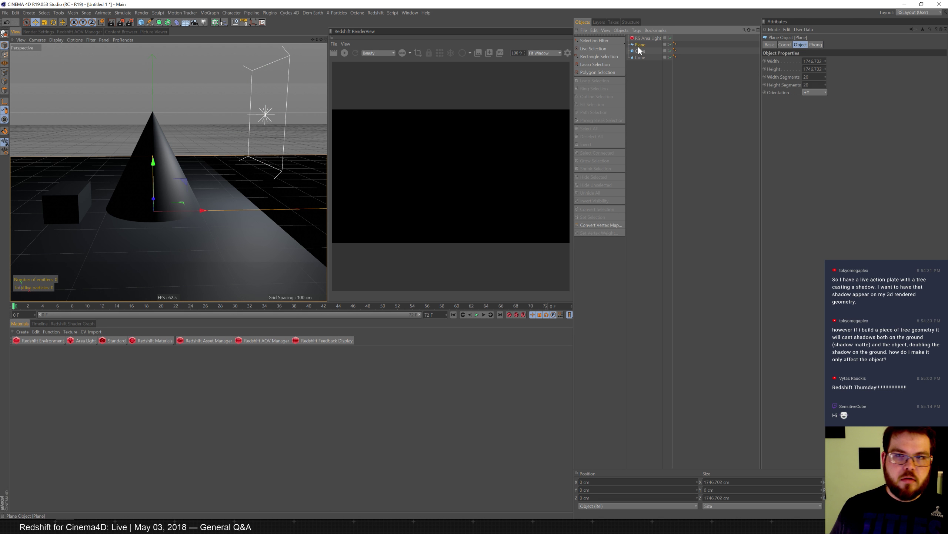
{"action": "key", "text": "t"}
{"action": "left_click_drag", "start_coordinate": [202, 194], "coordinate": [254, 184]}
{"action": "key", "text": "e"}
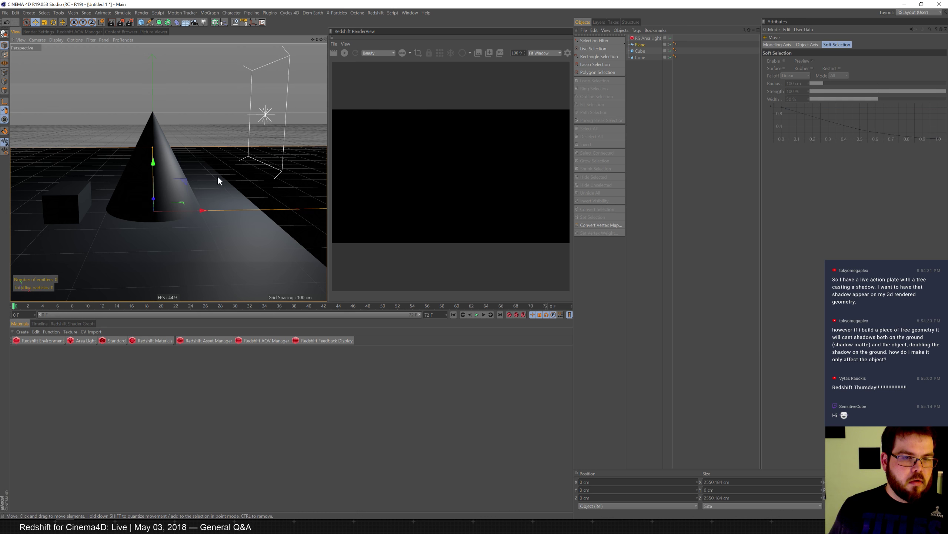
{"action": "right_click_drag", "start_coordinate": [199, 153], "coordinate": [165, 175], "text": "alt"}
{"action": "middle_click_drag", "start_coordinate": [165, 174], "coordinate": [201, 205], "text": "alt"}
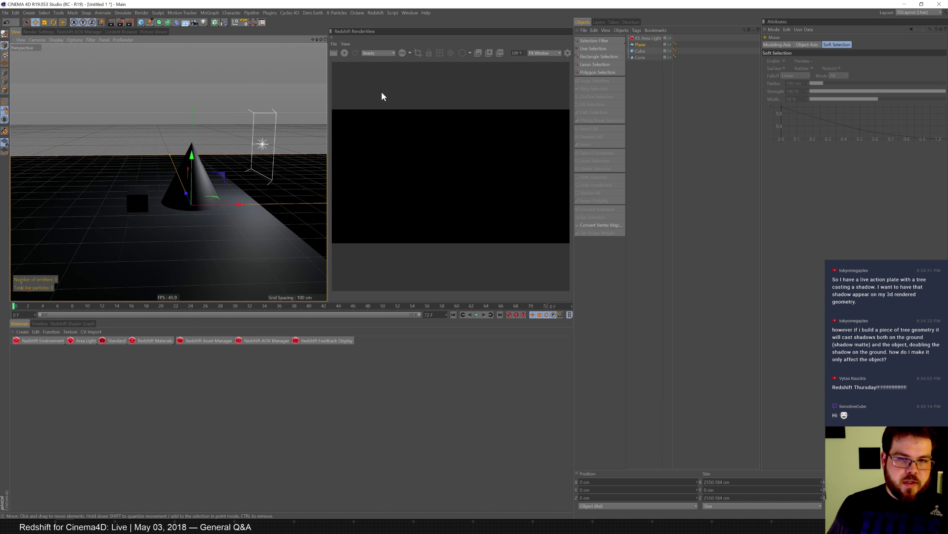
- Start the live Redshift render and set the area light's intensity multiplier to 10
{"action": "left_click", "coordinate": [344, 53]}
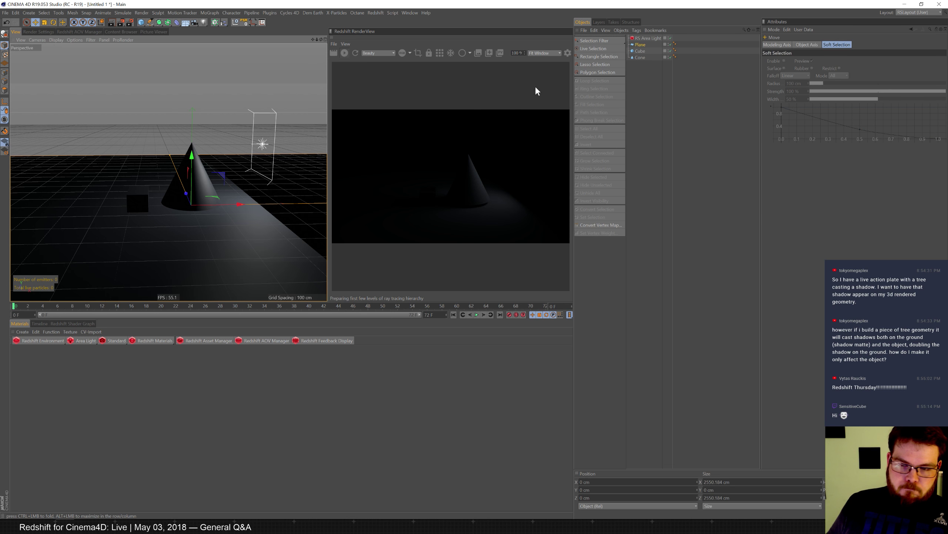
{"action": "left_click", "coordinate": [640, 51]}
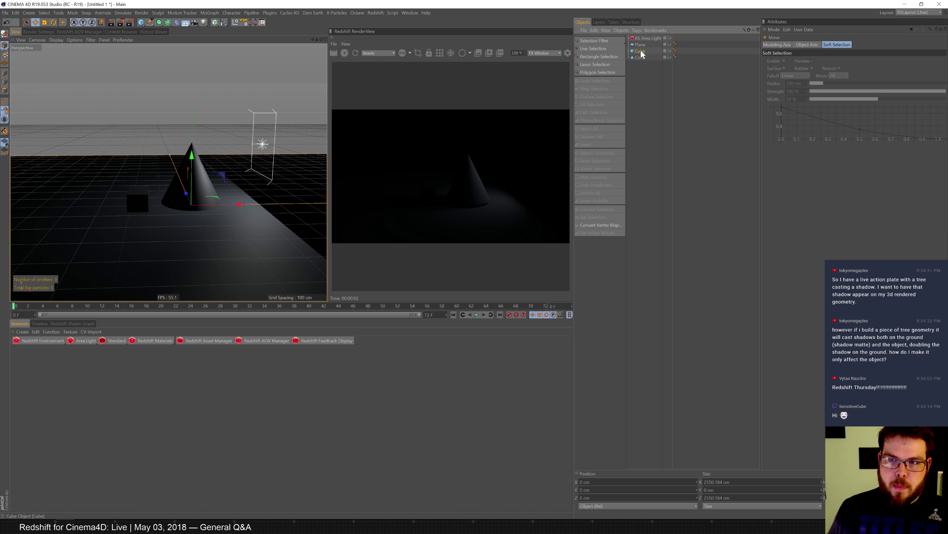
{"action": "left_click", "coordinate": [649, 38]}
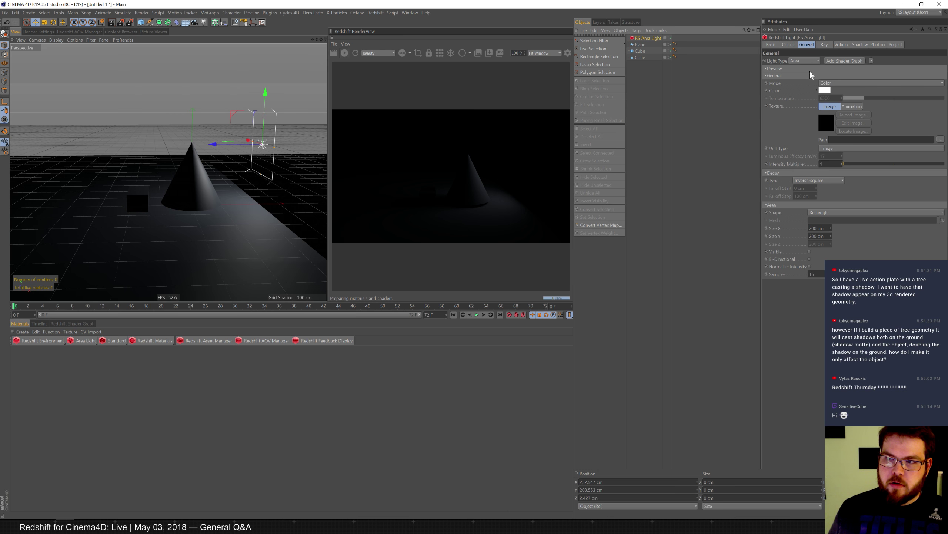
{"action": "left_click_drag", "start_coordinate": [833, 165], "coordinate": [731, 128]}
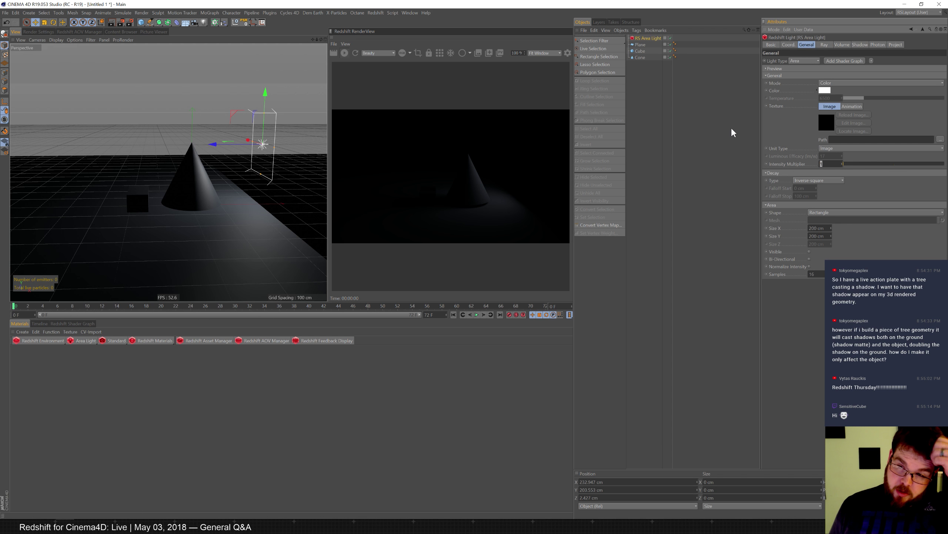
{"action": "type", "text": "10"}
{"action": "key", "text": "Return"}
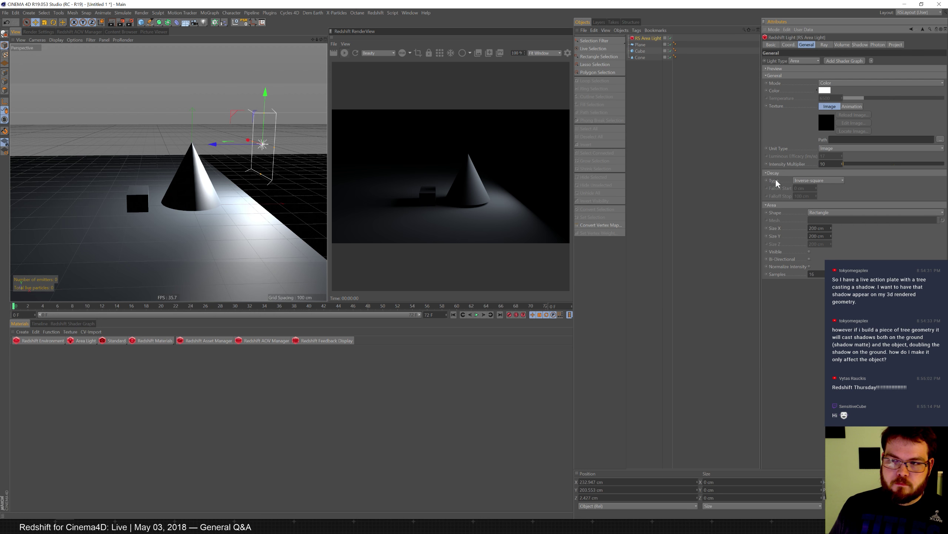
- Lower the area light to a height of about 177 cm and the cone to about 97 cm
{"action": "key", "text": "e"}
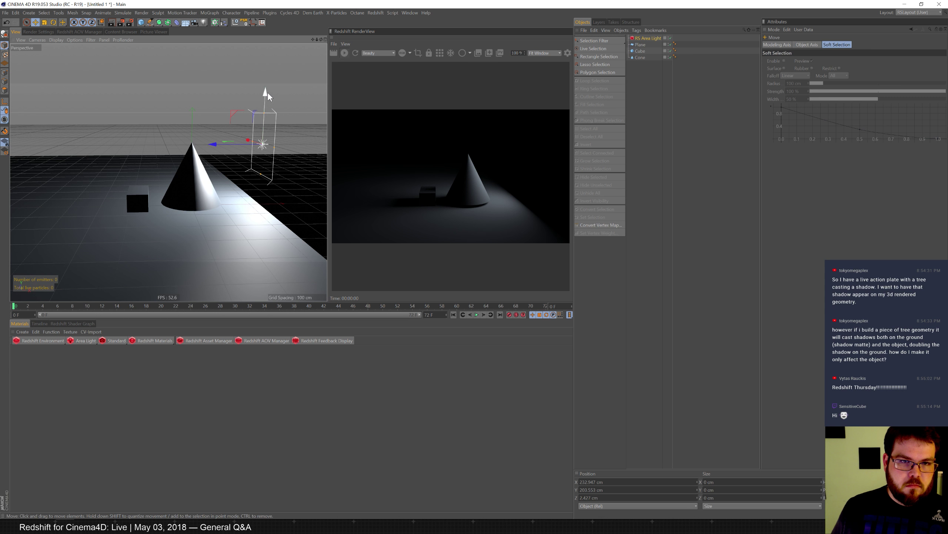
{"action": "left_click_drag", "start_coordinate": [268, 92], "coordinate": [265, 101]}
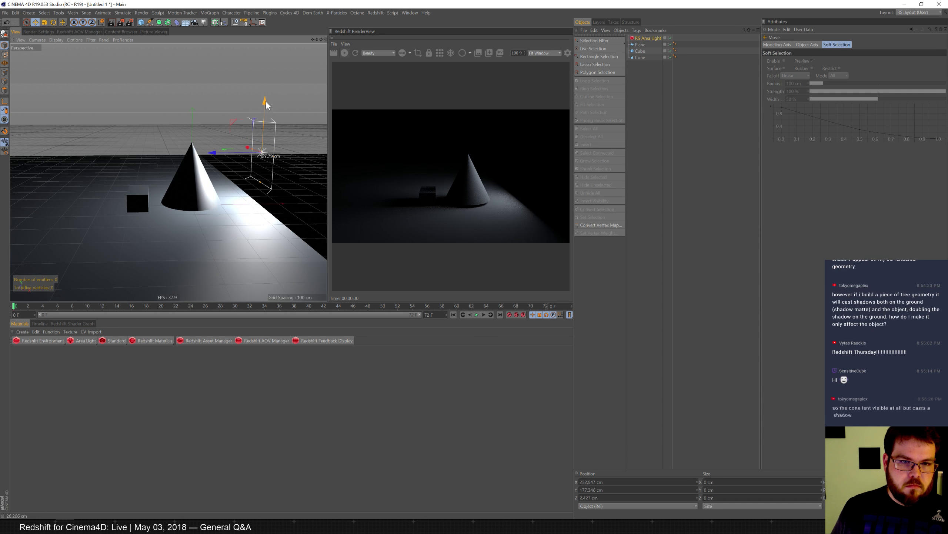
{"action": "left_click", "coordinate": [639, 51]}
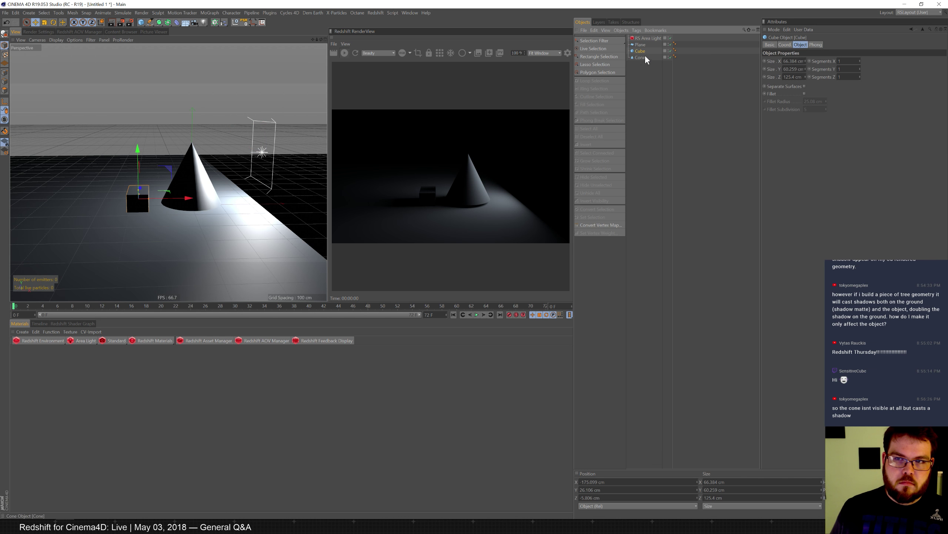
{"action": "left_click", "coordinate": [644, 58]}
{"action": "left_click_drag", "start_coordinate": [191, 129], "coordinate": [191, 127]}
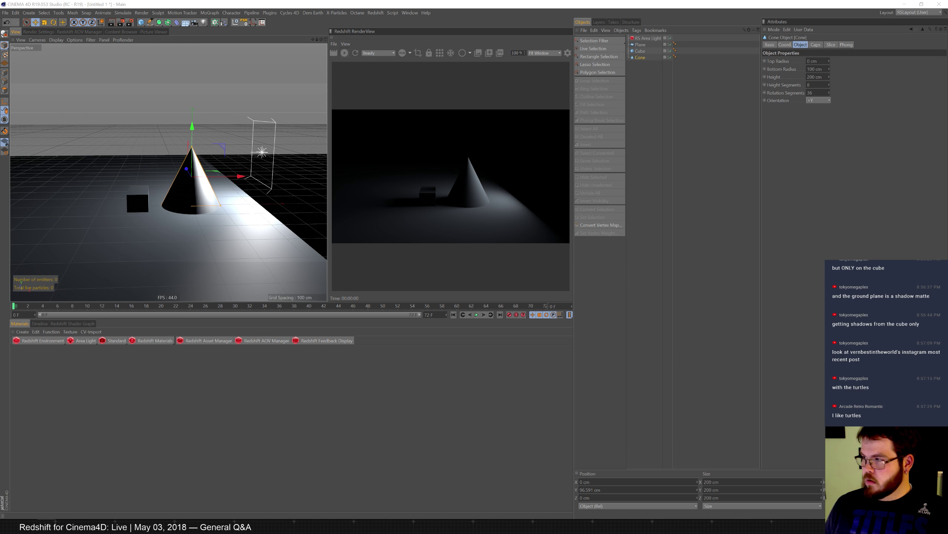
{"action": "left_click_drag", "start_coordinate": [947, 41], "coordinate": [257, 0]}
{"action": "type", "text": "vern"}
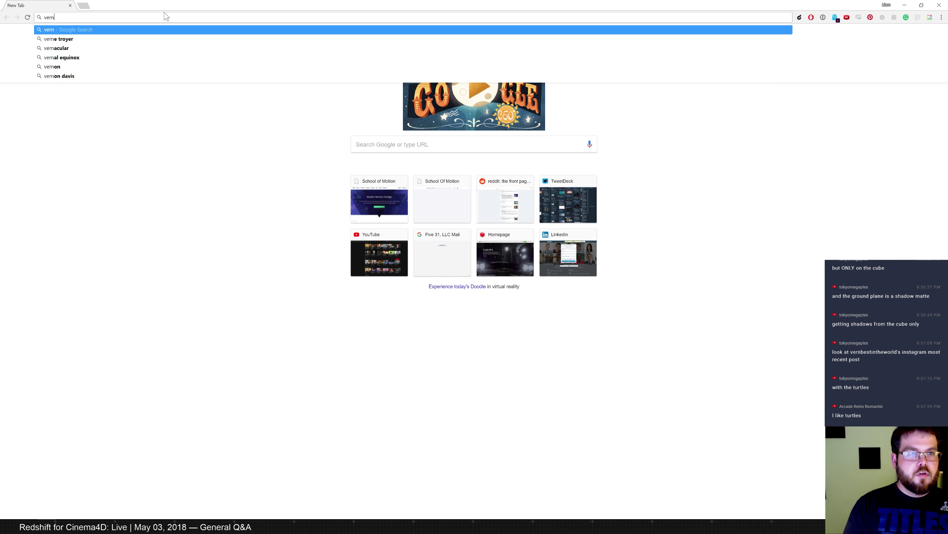
{"action": "type", "text": "bestintheworld"}
{"action": "key", "text": "Return"}
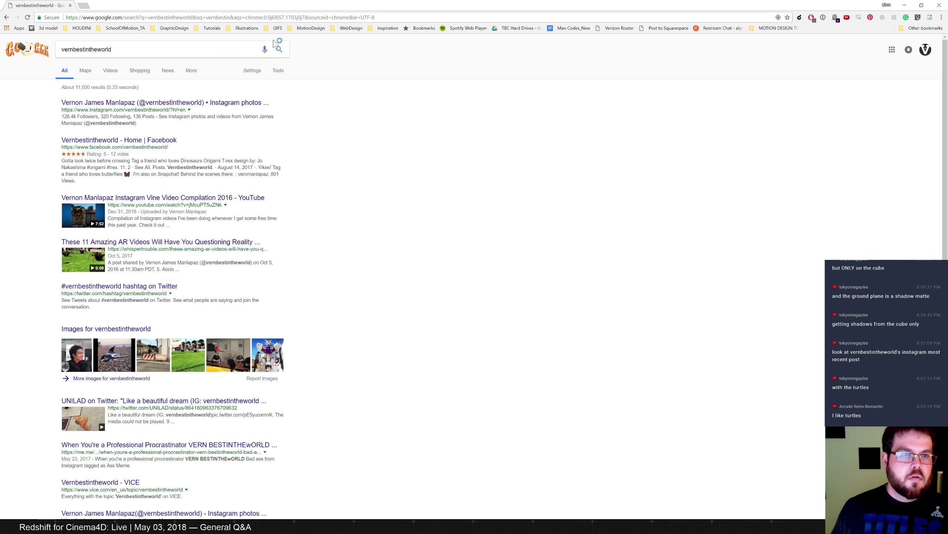
{"action": "left_click", "coordinate": [167, 105]}
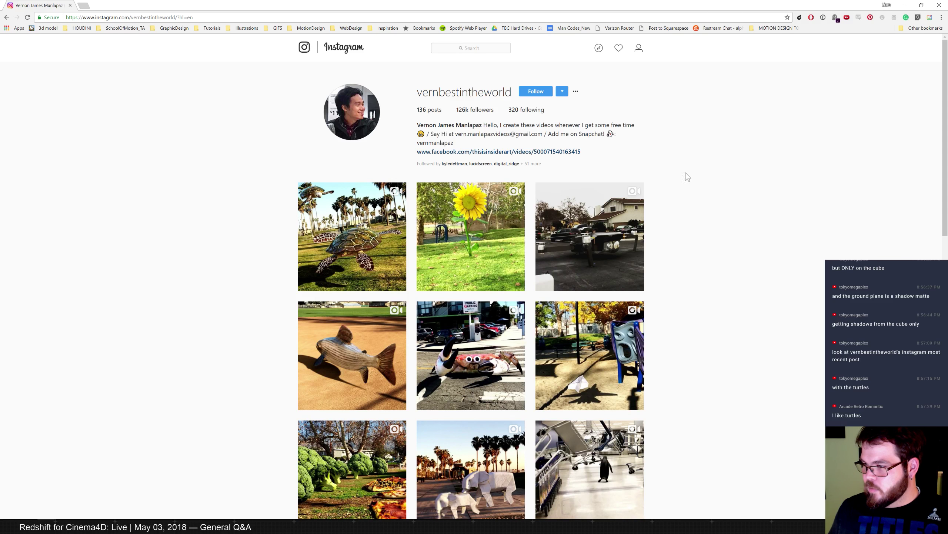
- Play the profile's newest post, the Beach Turtles video, to examine its shadows, and return to Cinema 4D
{"action": "left_click", "coordinate": [383, 226]}
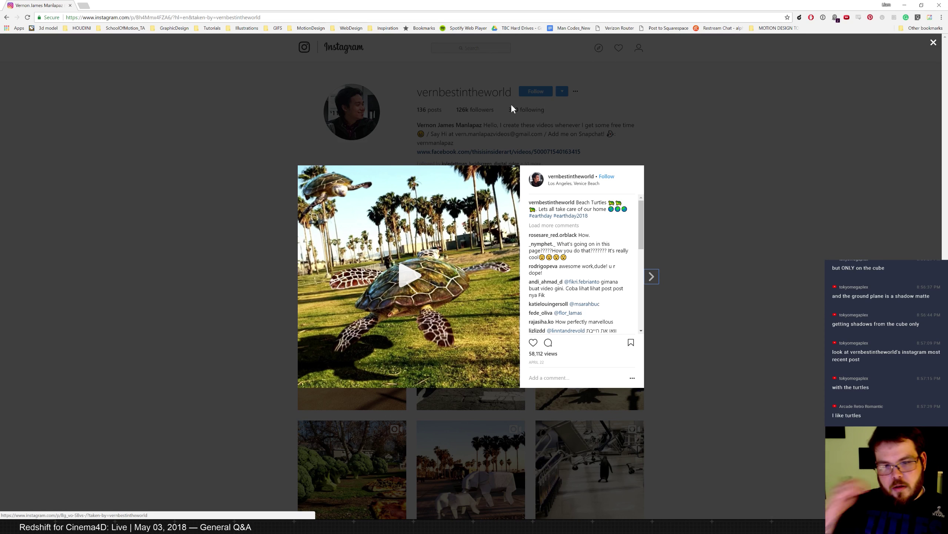
{"action": "left_click", "coordinate": [416, 281]}
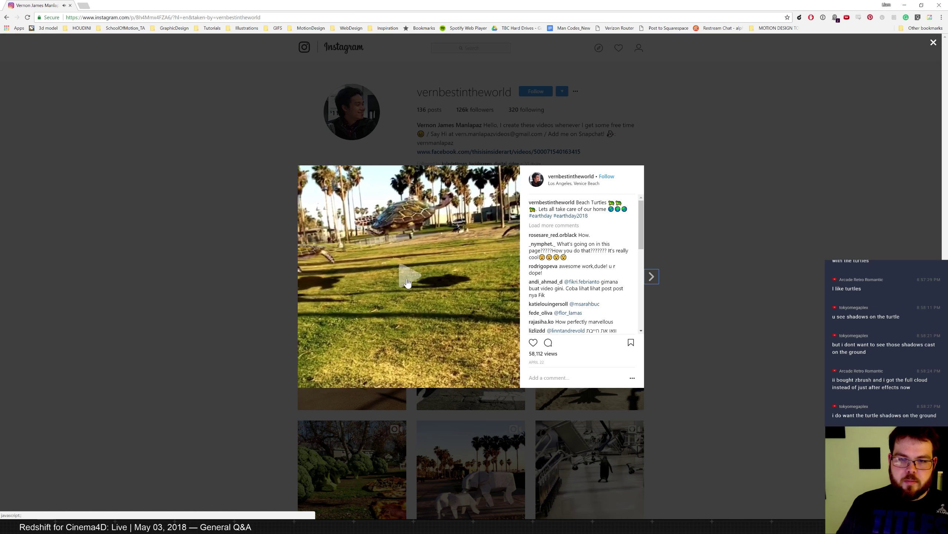
{"action": "key", "text": "alt+Tab"}
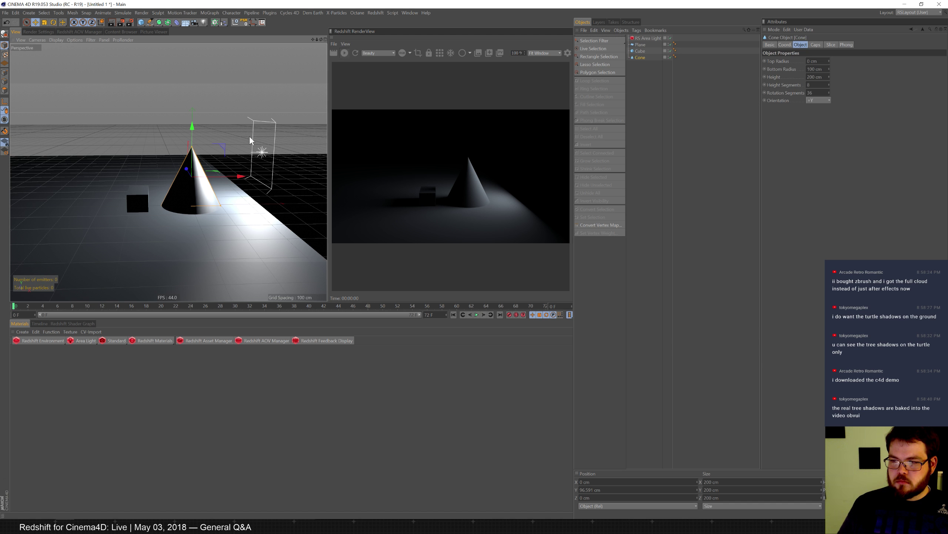
- Scale the cone up to about 325 cm and move it toward the light, to about X 135, Y 225 cm
{"action": "key", "text": "t"}
{"action": "left_click_drag", "start_coordinate": [230, 156], "coordinate": [260, 127]}
{"action": "key", "text": "e"}
{"action": "left_click_drag", "start_coordinate": [228, 177], "coordinate": [244, 81]}
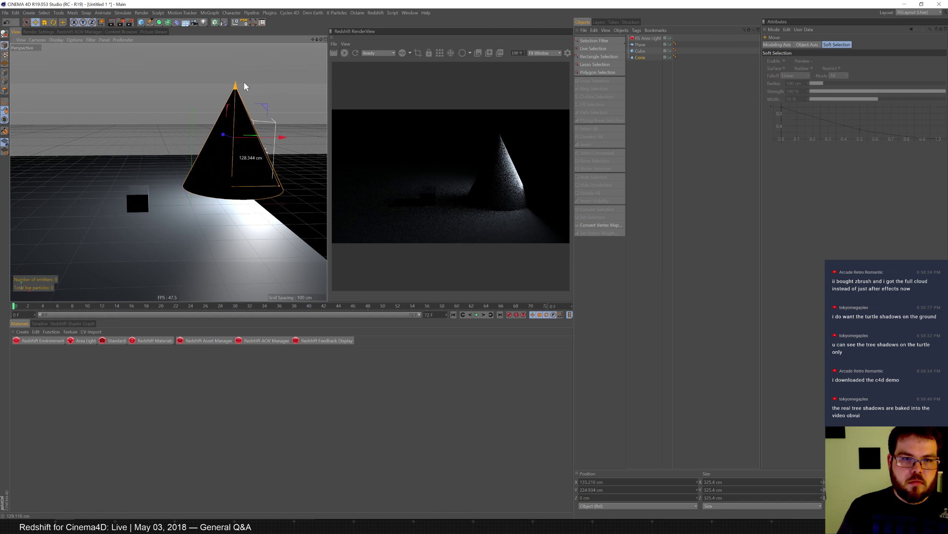
- Move the area light farther away from the cone and scale it up to light the cube and floor
{"action": "left_click", "coordinate": [648, 39]}
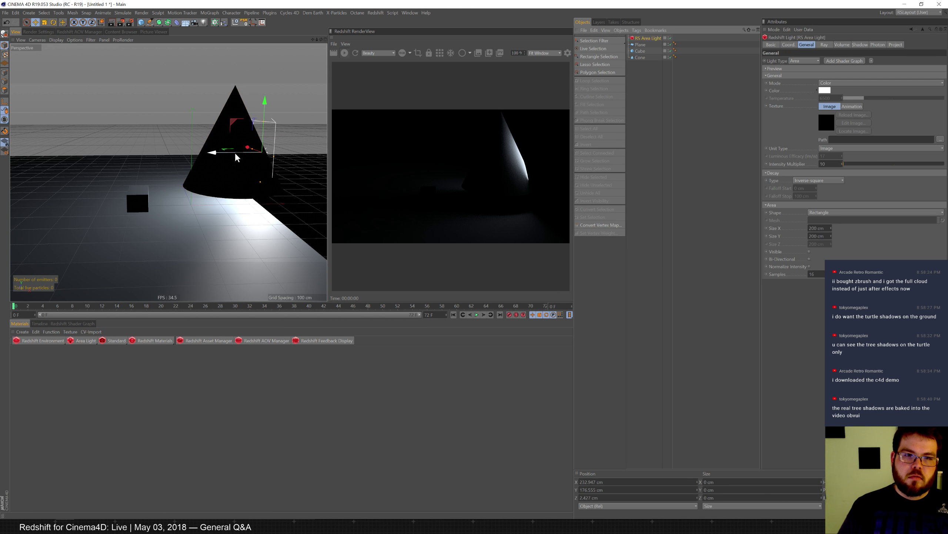
{"action": "left_click_drag", "start_coordinate": [217, 150], "coordinate": [278, 141]}
{"action": "key", "text": "t"}
{"action": "left_click_drag", "start_coordinate": [205, 171], "coordinate": [467, 30]}
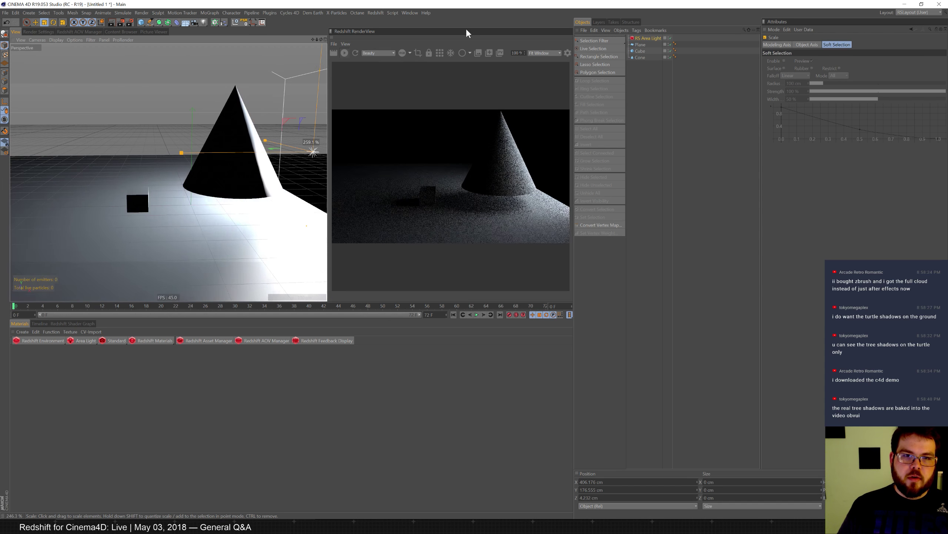
{"action": "left_click_drag", "start_coordinate": [219, 162], "coordinate": [316, 97]}
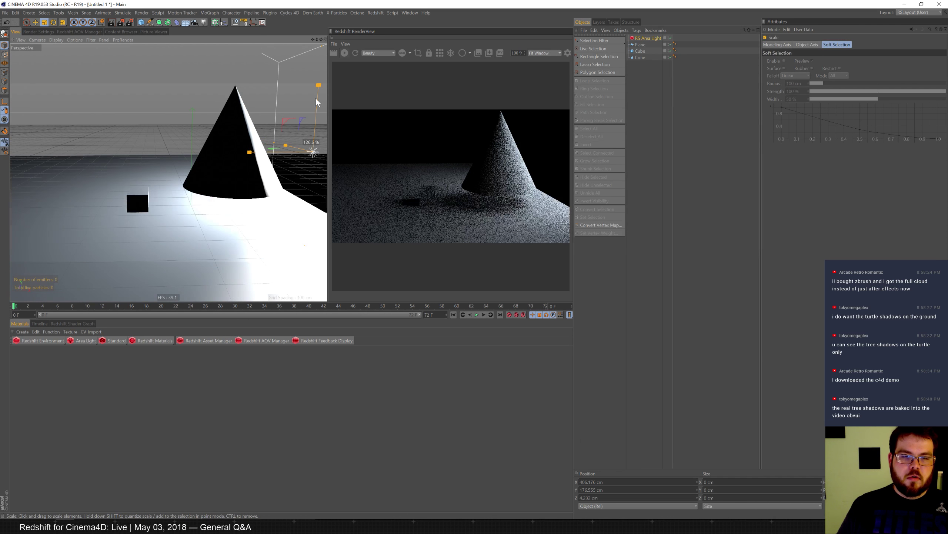
{"action": "middle_click_drag", "start_coordinate": [196, 190], "coordinate": [221, 180], "text": "alt"}
{"action": "scroll", "coordinate": [221, 181], "scroll_direction": "up", "scroll_amount": 5}
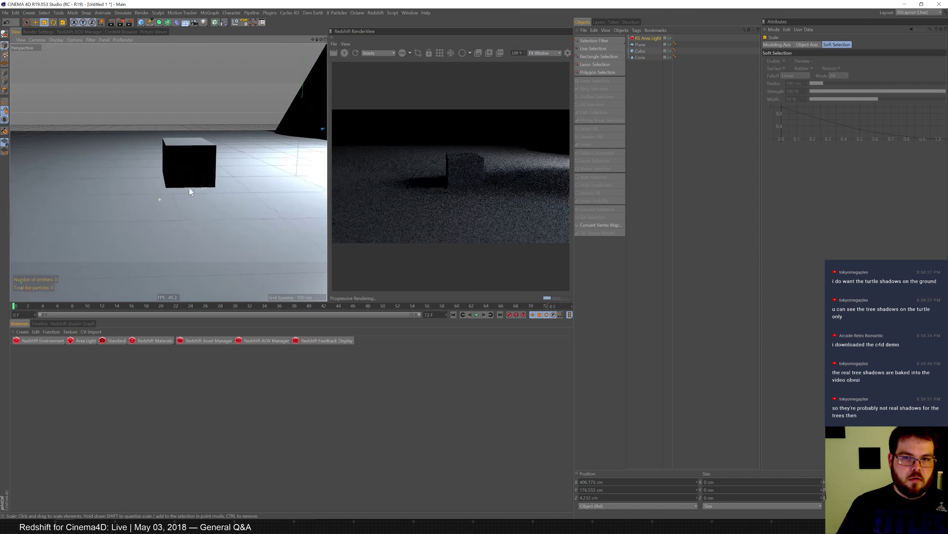
{"action": "left_click_drag", "start_coordinate": [208, 190], "coordinate": [224, 171], "text": "alt"}
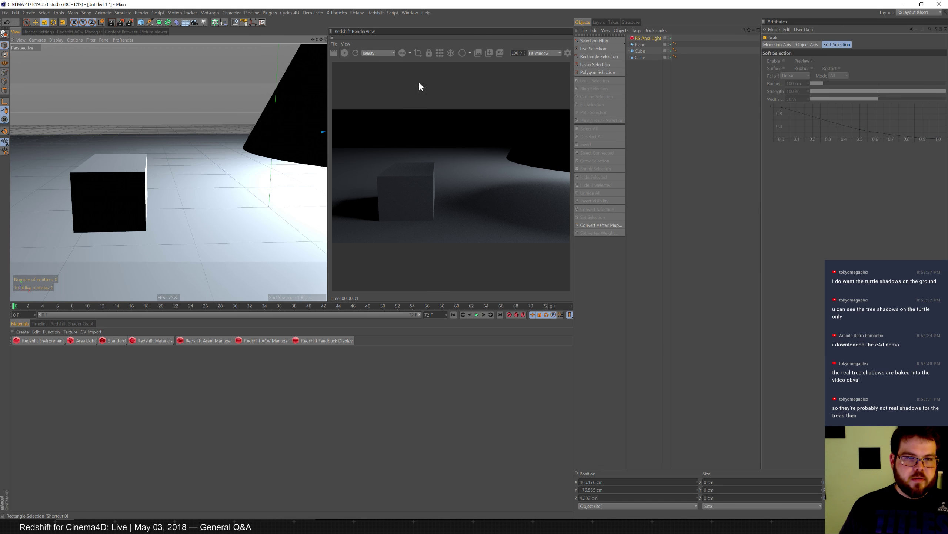
- Move the area light farther from the cone and raise it, to about X 721, Y 343 cm
{"action": "scroll", "coordinate": [186, 152], "scroll_direction": "down", "scroll_amount": 3}
{"action": "middle_click_drag", "start_coordinate": [171, 159], "coordinate": [131, 187], "text": "alt"}
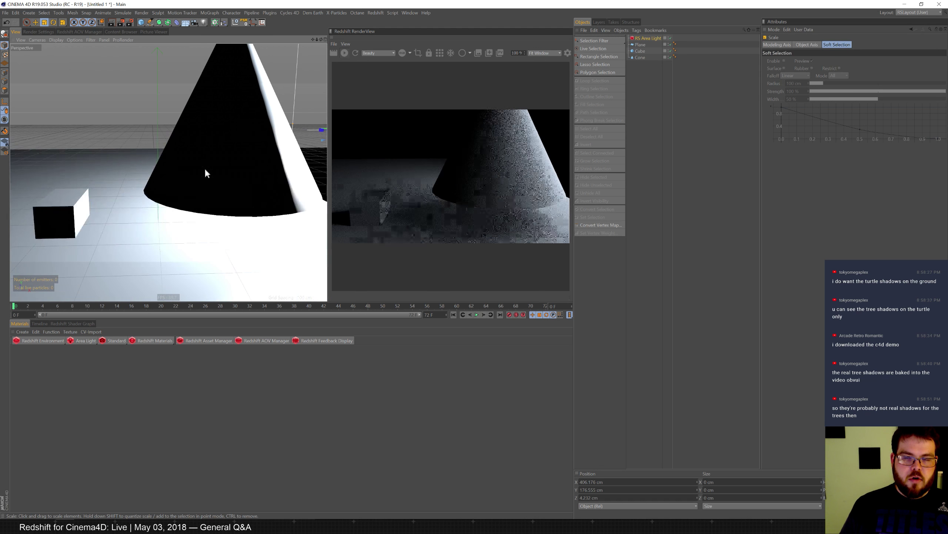
{"action": "scroll", "coordinate": [253, 143], "scroll_direction": "down", "scroll_amount": 4}
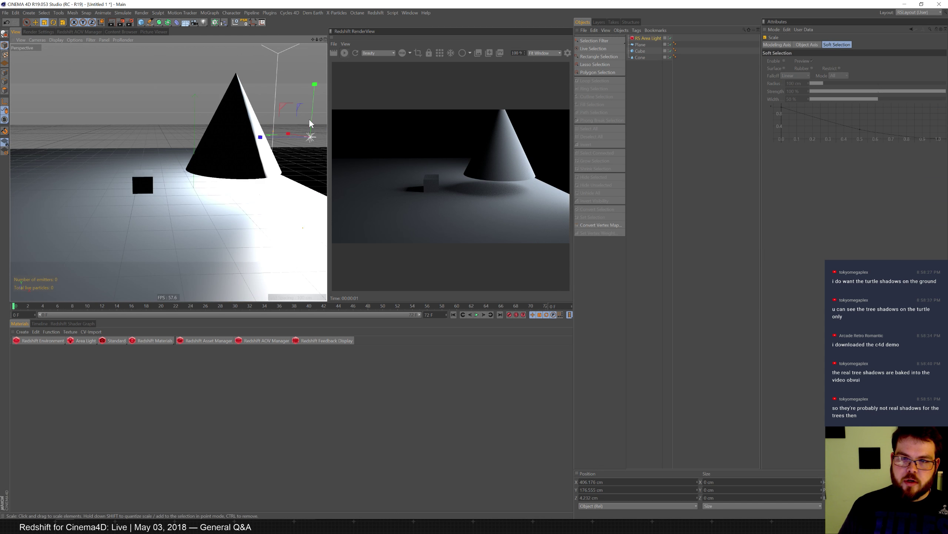
{"action": "key", "text": "e"}
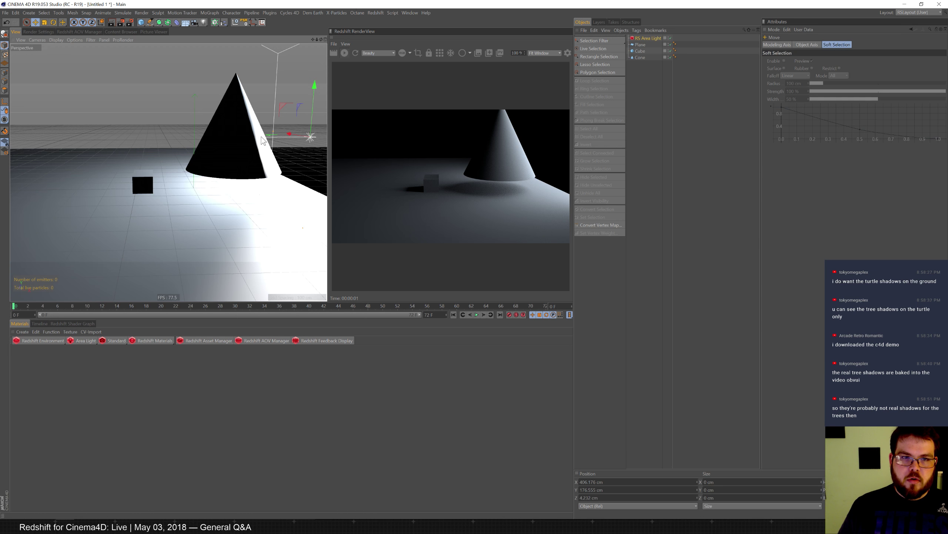
{"action": "left_click_drag", "start_coordinate": [281, 136], "coordinate": [352, 127]}
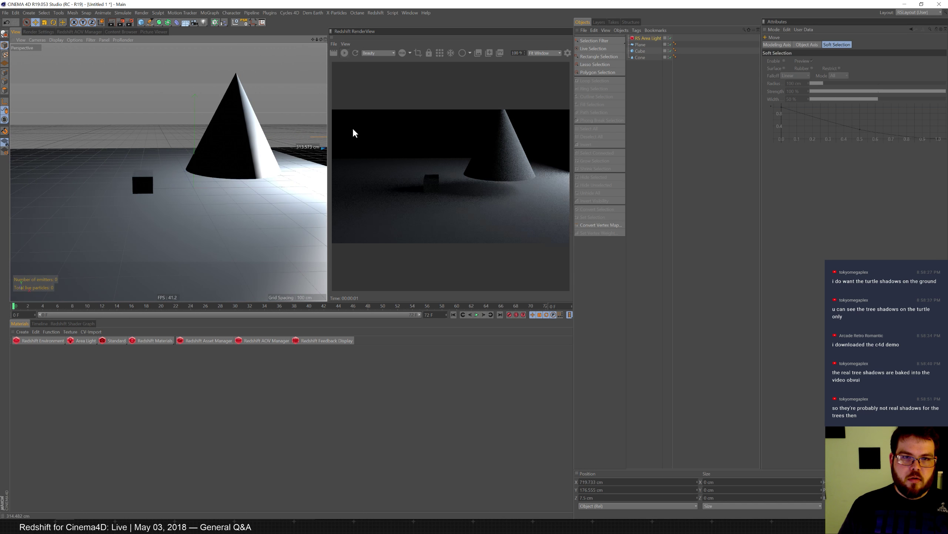
{"action": "middle_click_drag", "start_coordinate": [273, 118], "coordinate": [262, 129], "text": "alt"}
{"action": "left_click_drag", "start_coordinate": [317, 121], "coordinate": [328, 70]}
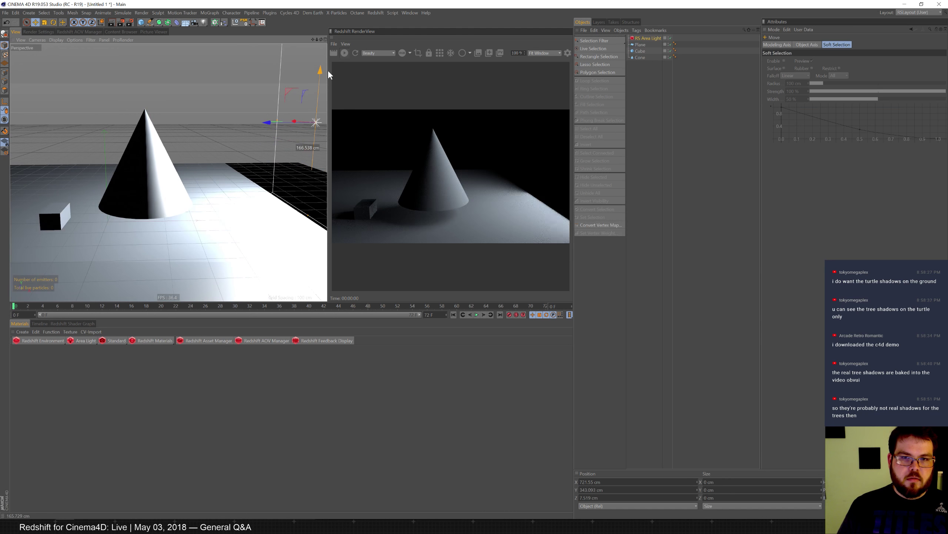
- Add a Redshift Object tag to the cone and enable its matte override
{"action": "left_click", "coordinate": [640, 50]}
{"action": "right_click", "coordinate": [643, 57]}
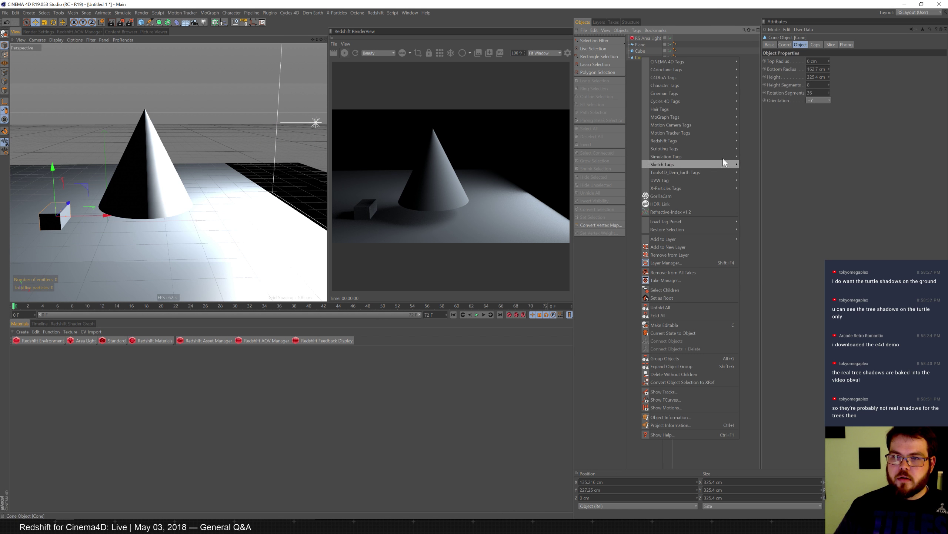
{"action": "mouse_move", "coordinate": [716, 148]}
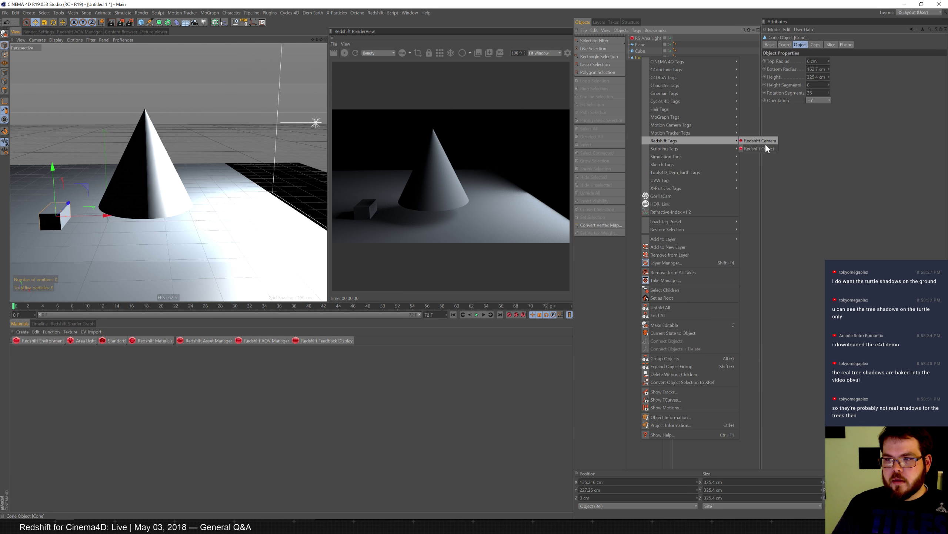
{"action": "left_click", "coordinate": [758, 149]}
{"action": "left_click", "coordinate": [850, 45]}
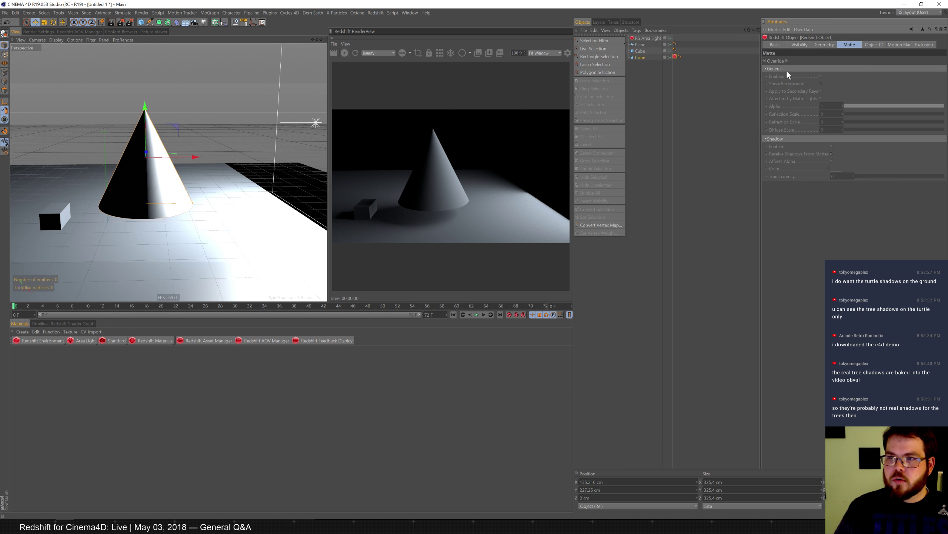
{"action": "left_click", "coordinate": [787, 60]}
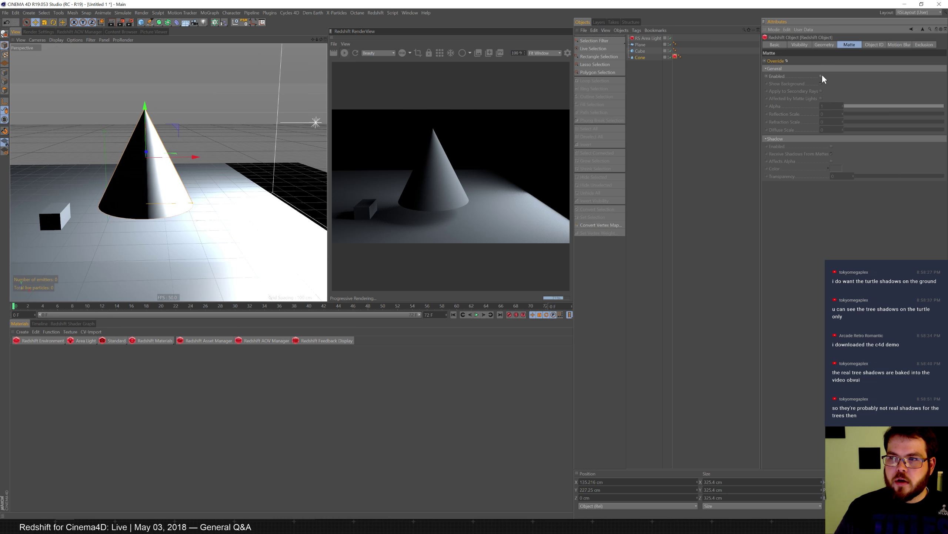
- Try the matte on the cone, testing its Show Background option and Alpha value
{"action": "left_click", "coordinate": [821, 76]}
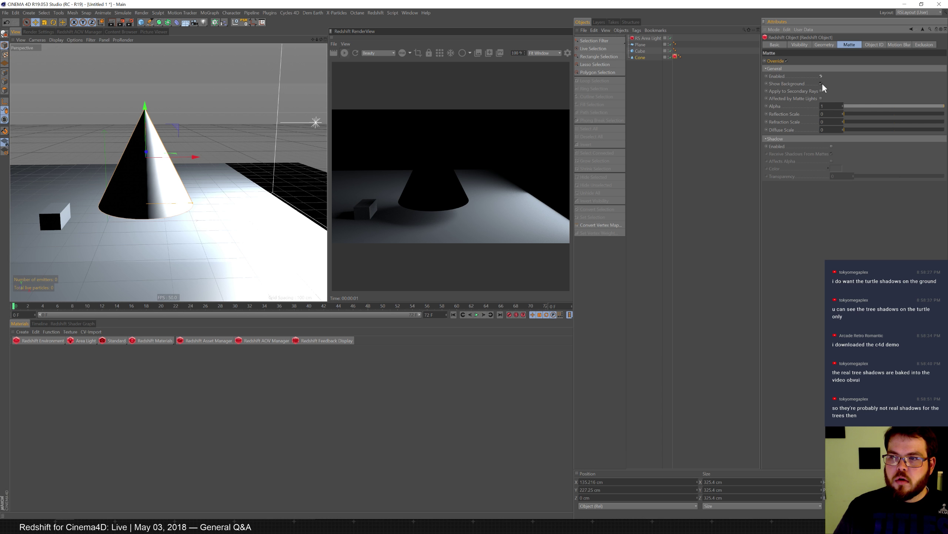
{"action": "left_click", "coordinate": [821, 83]}
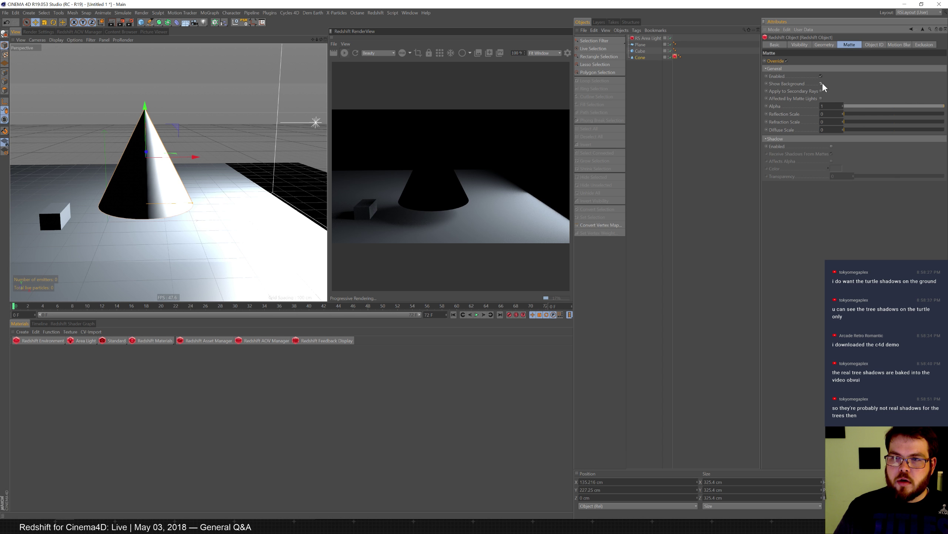
{"action": "left_click", "coordinate": [822, 83]}
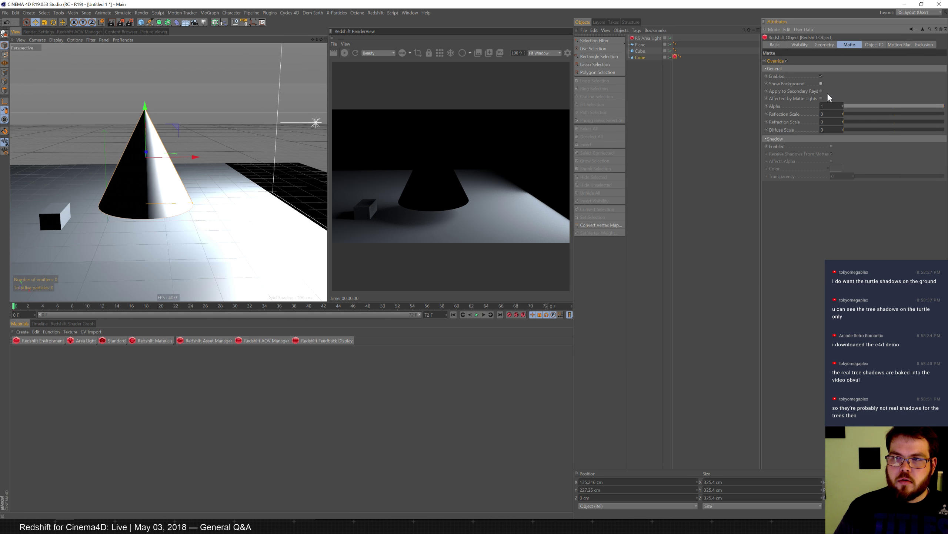
{"action": "left_click_drag", "start_coordinate": [927, 104], "coordinate": [842, 105]}
{"action": "key", "text": "ctrl+z"}
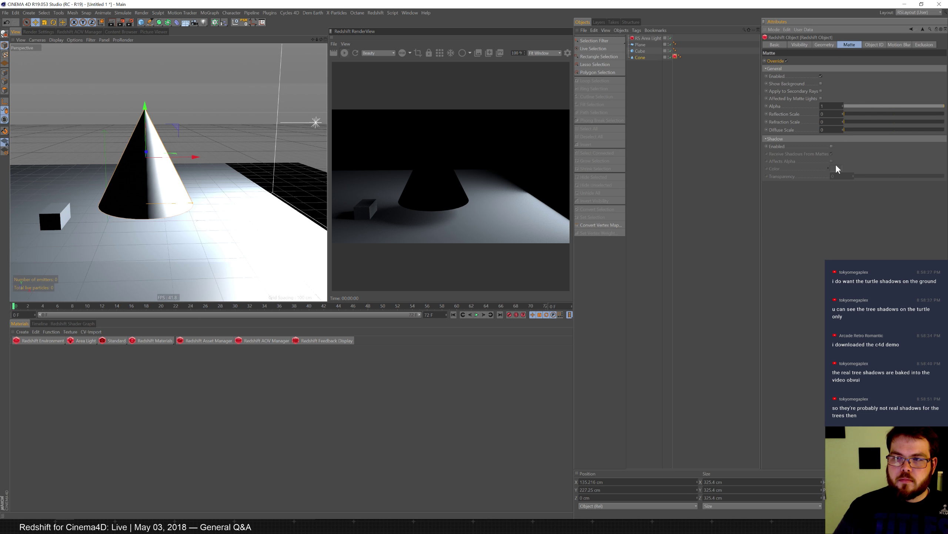
- Try matte shadows with Receive Shadows From Mattes on the cone, and switch its matte off
{"action": "left_click", "coordinate": [832, 146]}
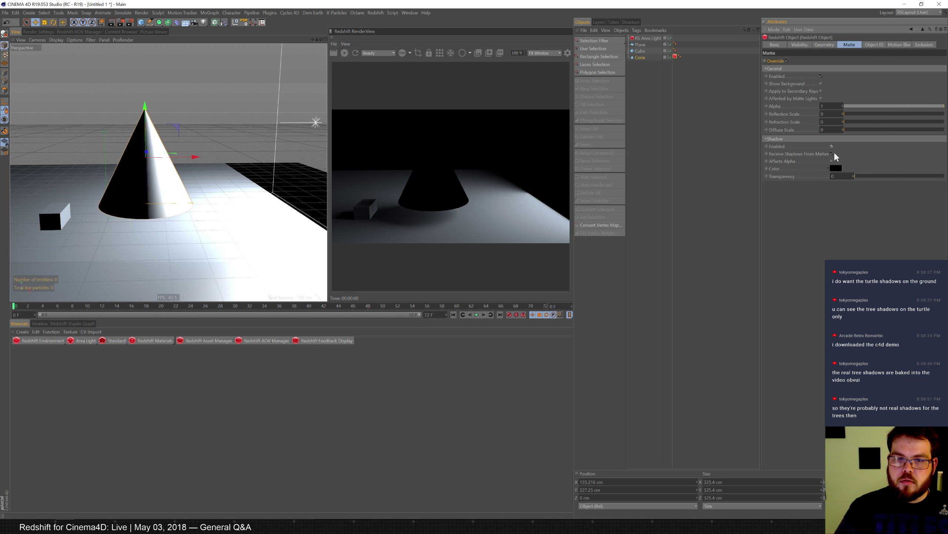
{"action": "left_click_drag", "start_coordinate": [856, 176], "coordinate": [779, 148]}
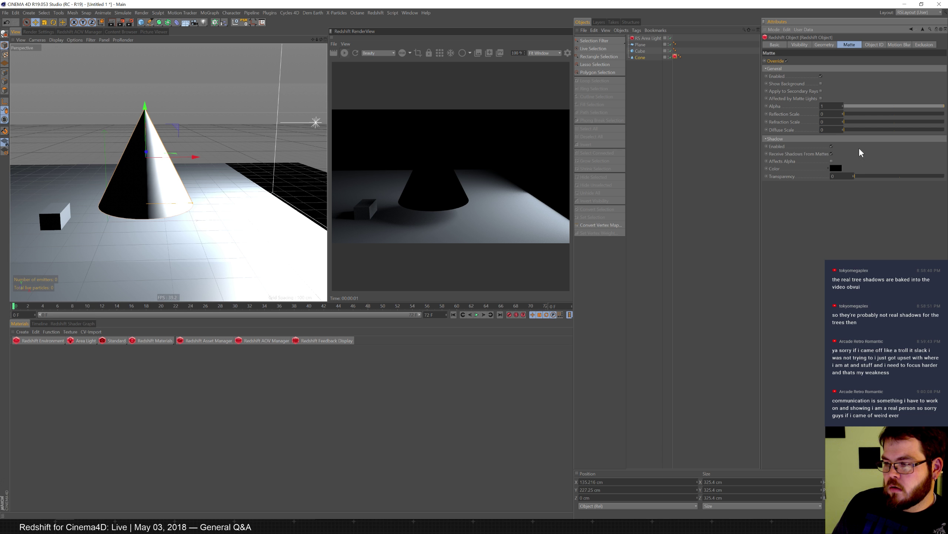
{"action": "left_click", "coordinate": [833, 154]}
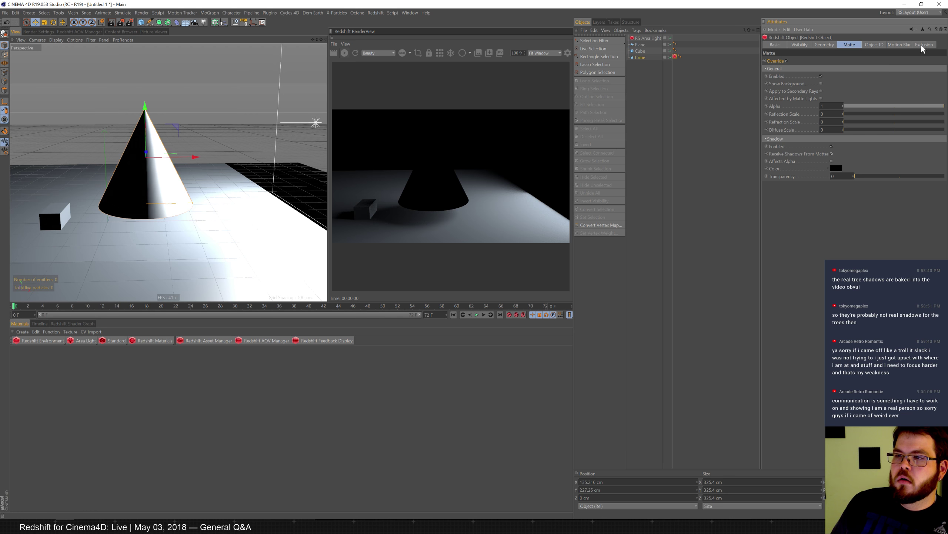
{"action": "left_click", "coordinate": [821, 76]}
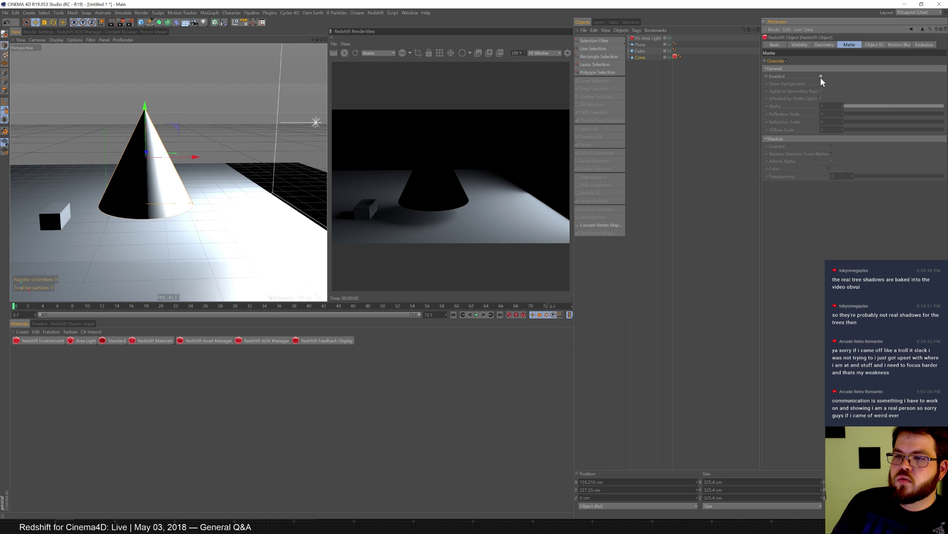
{"action": "left_click", "coordinate": [821, 76]}
{"action": "left_click", "coordinate": [821, 76]}
- Override the visibility in the cone's Redshift tag and turn off Primary Ray Visible
{"action": "left_click", "coordinate": [803, 45]}
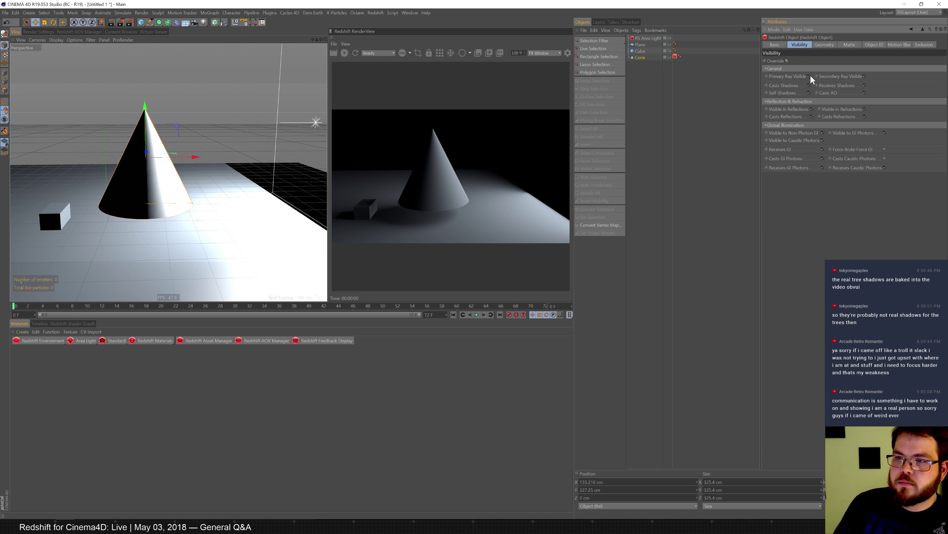
{"action": "left_click", "coordinate": [809, 76]}
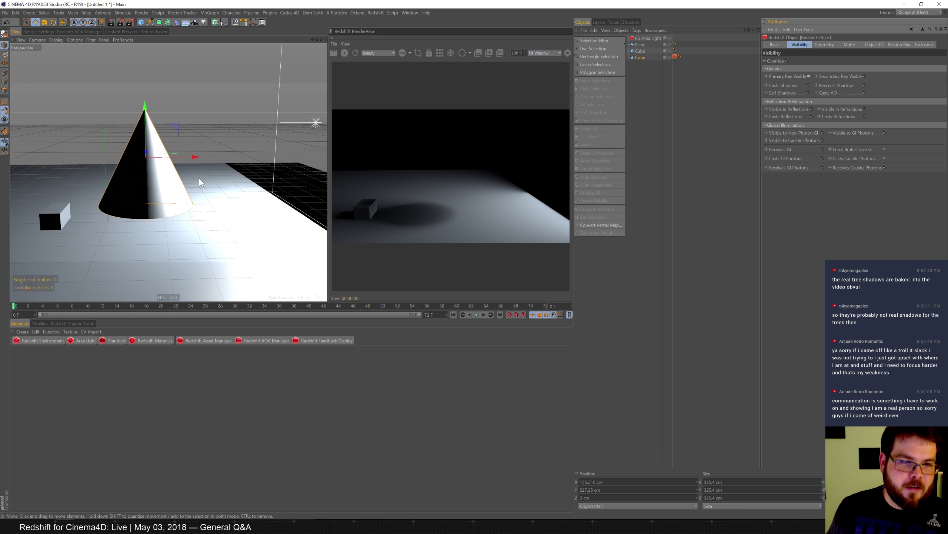
- Adjust the cone's height in the viewport to about 337 cm
{"action": "middle_click_drag", "start_coordinate": [190, 200], "coordinate": [226, 208], "text": "alt"}
{"action": "scroll", "coordinate": [224, 194], "scroll_direction": "up", "scroll_amount": 5}
{"action": "scroll", "coordinate": [233, 200], "scroll_direction": "down", "scroll_amount": 3}
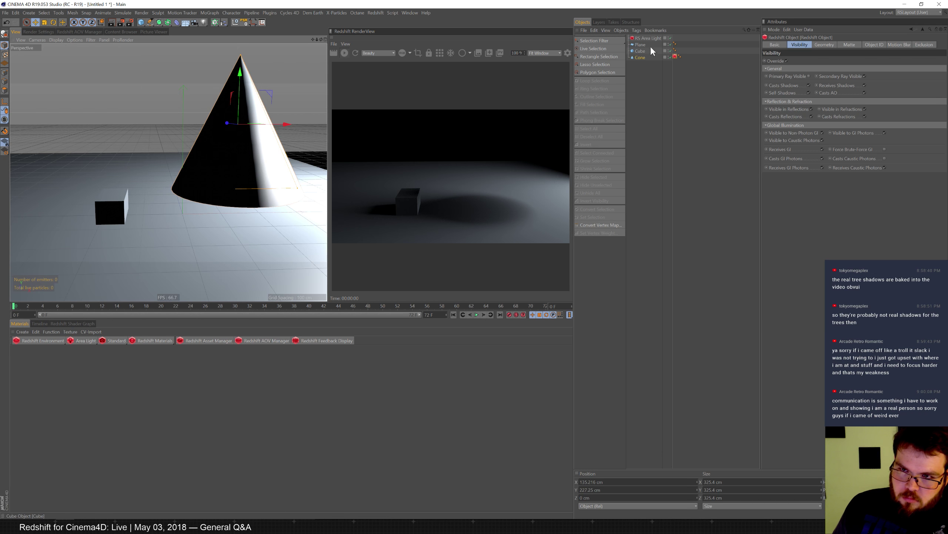
{"action": "left_click_drag", "start_coordinate": [245, 58], "coordinate": [269, 3]}
{"action": "left_click_drag", "start_coordinate": [264, 11], "coordinate": [260, 57]}
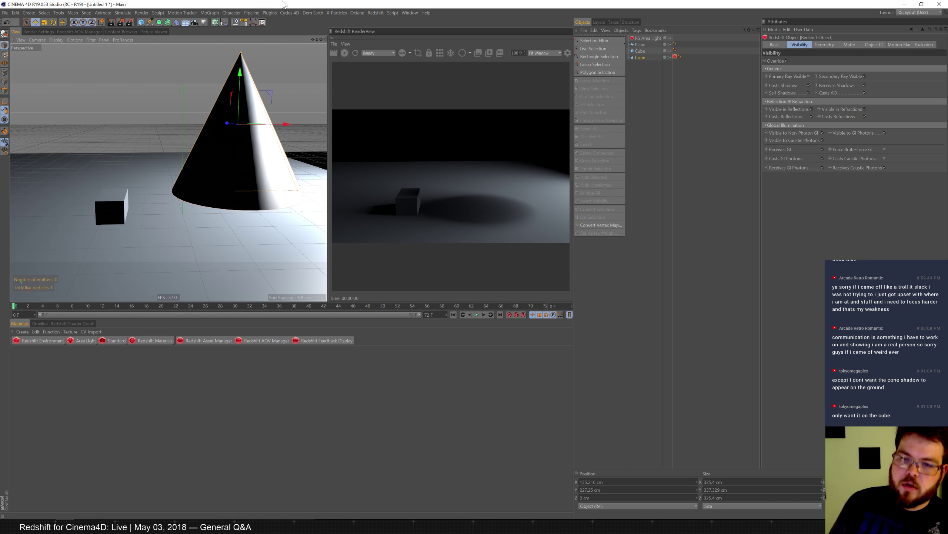
- Switch to the web browser, replay the Beach Turtles video to examine its ground shadows, and return to Cinema 4D
{"action": "key", "text": "alt+Tab"}
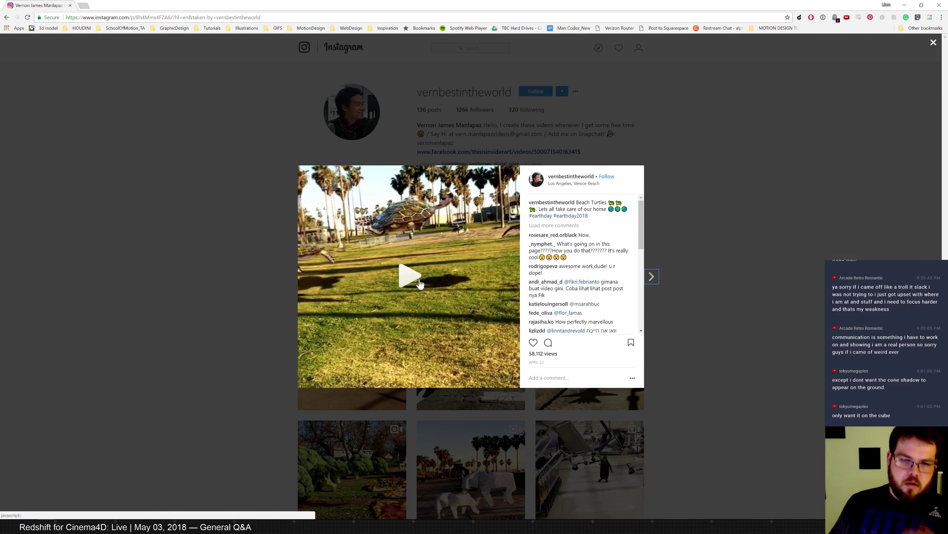
{"action": "left_click", "coordinate": [419, 284]}
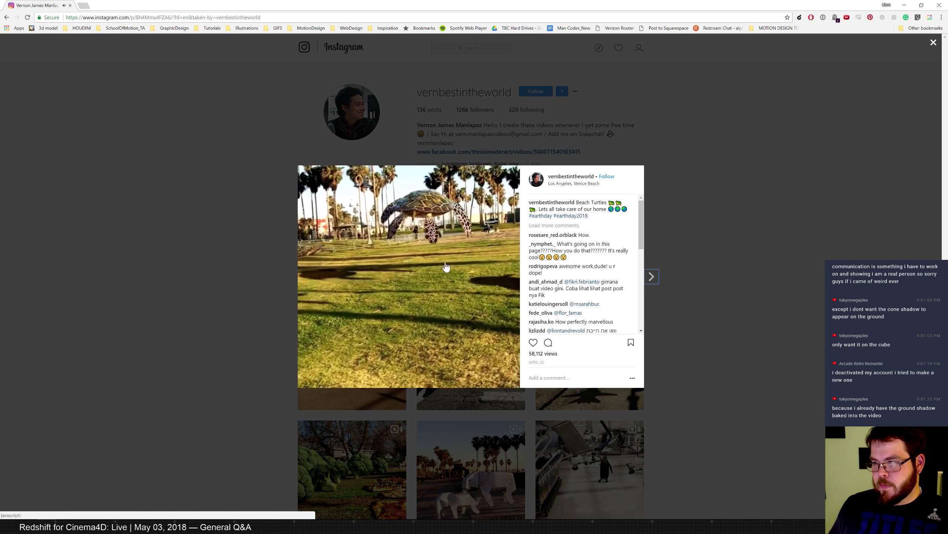
{"action": "left_click", "coordinate": [411, 282]}
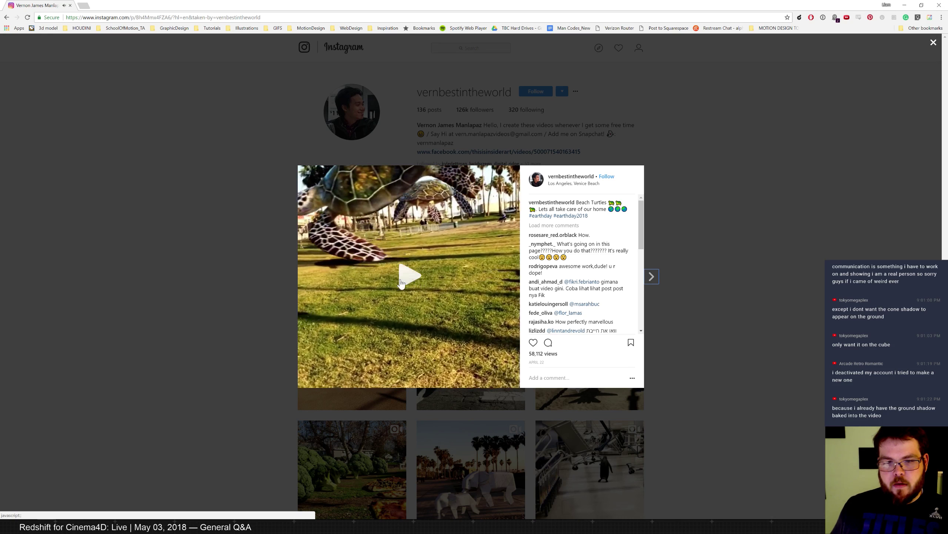
{"action": "key", "text": "alt+Tab"}
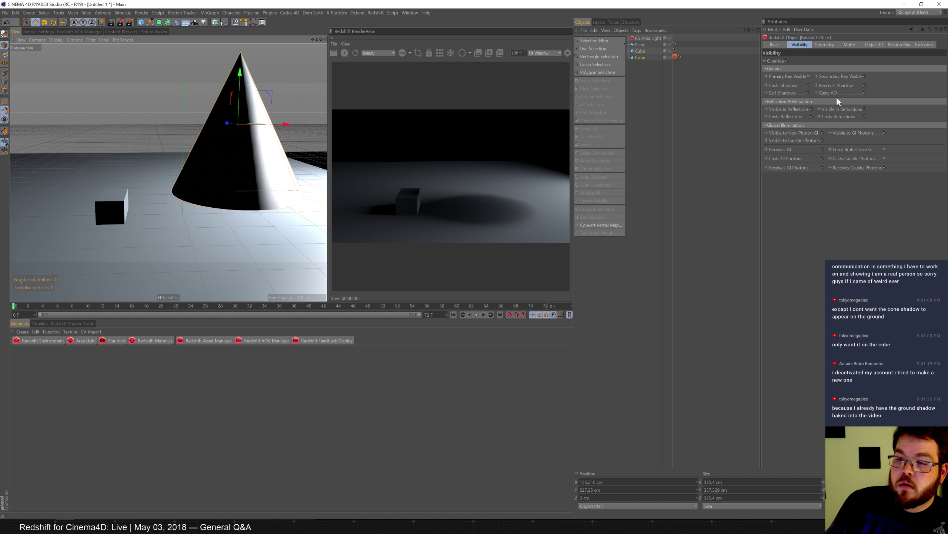
- Test the Casts Shadows and Receives Shadows options of the cone's Redshift tag and check its matte settings
{"action": "left_click", "coordinate": [809, 84]}
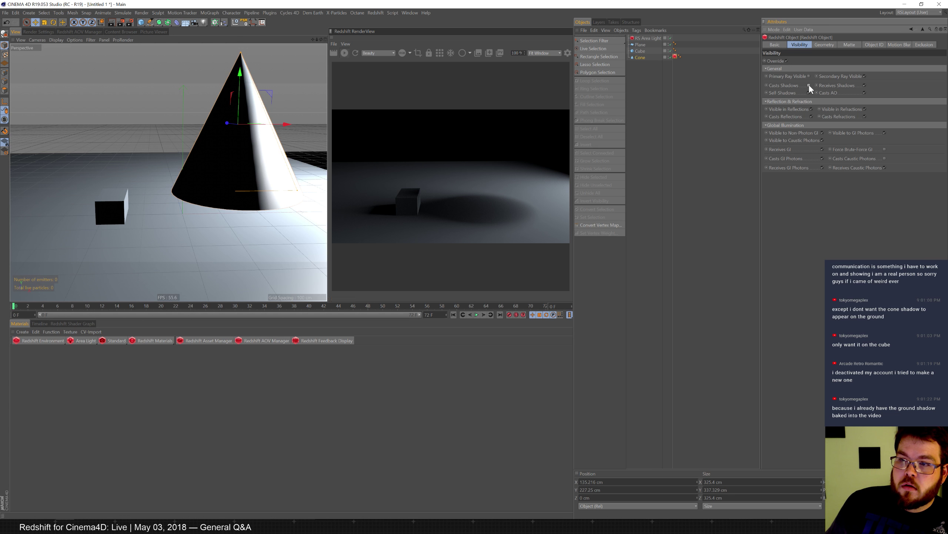
{"action": "left_click", "coordinate": [865, 86]}
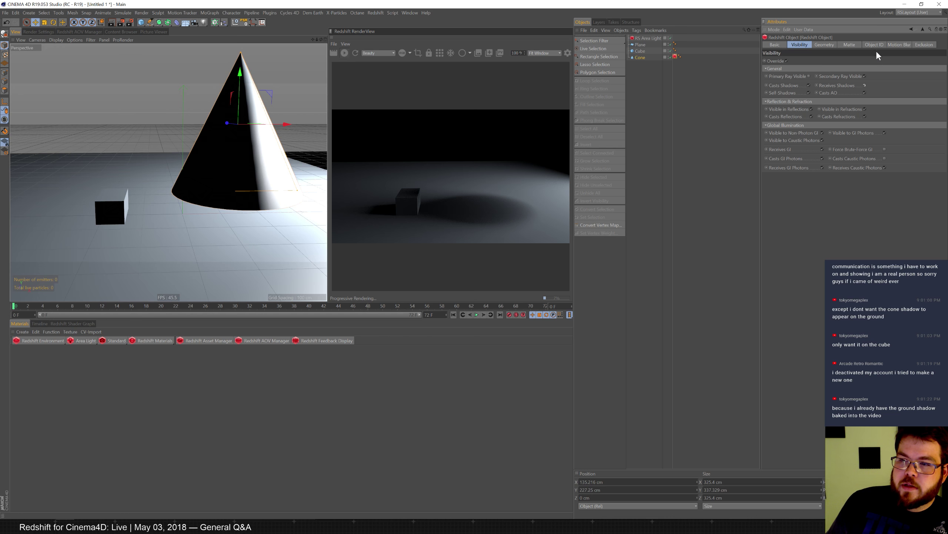
{"action": "left_click", "coordinate": [850, 45]}
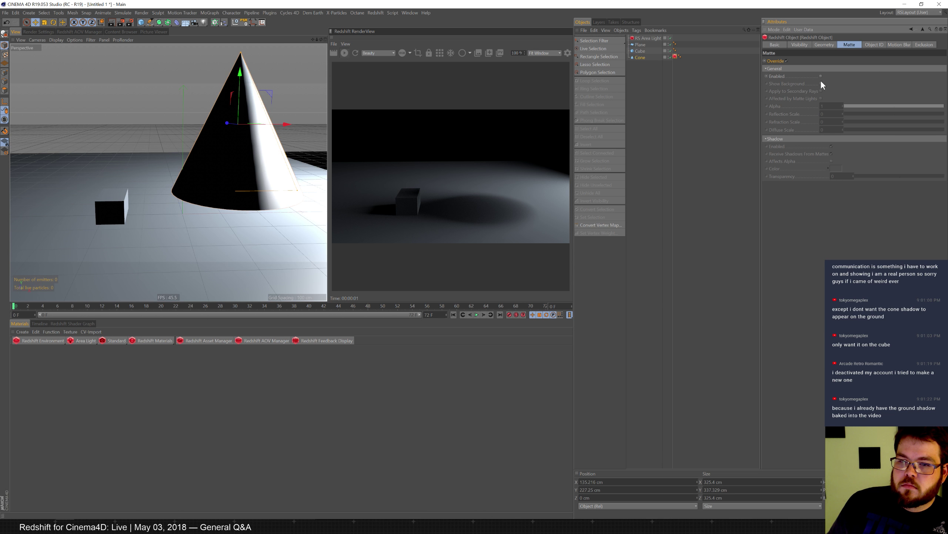
- Try an exclusion override on the cone's tag with the plane listed, in Exclude and Include modes, and disable the override
{"action": "left_click", "coordinate": [924, 45]}
{"action": "left_click", "coordinate": [788, 61]}
{"action": "left_click", "coordinate": [821, 68]}
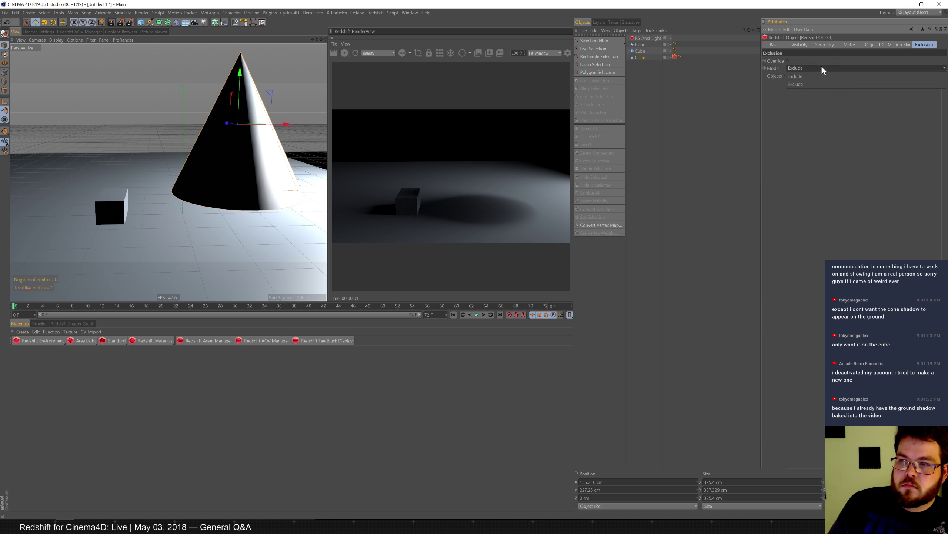
{"action": "left_click", "coordinate": [826, 54]}
{"action": "left_click_drag", "start_coordinate": [640, 45], "coordinate": [822, 77]}
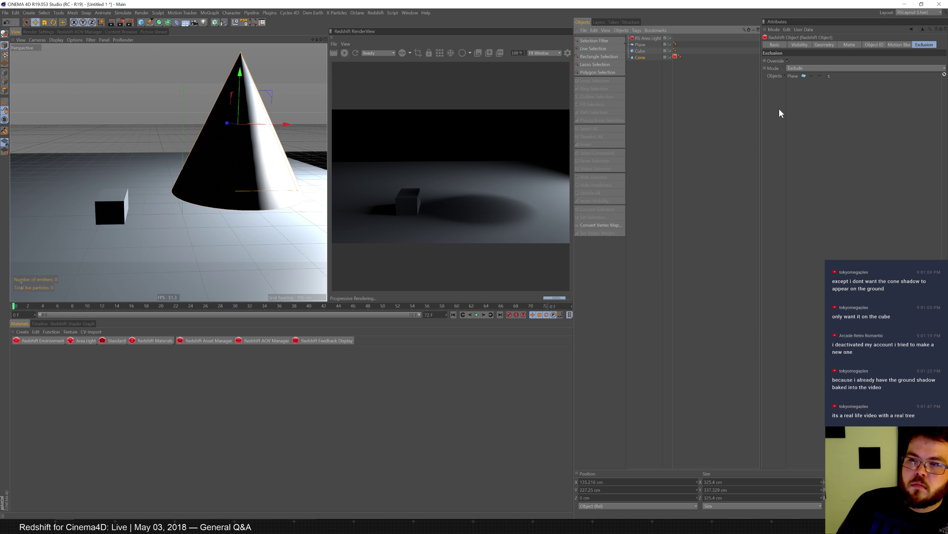
{"action": "left_click", "coordinate": [818, 67]}
{"action": "left_click", "coordinate": [806, 76]}
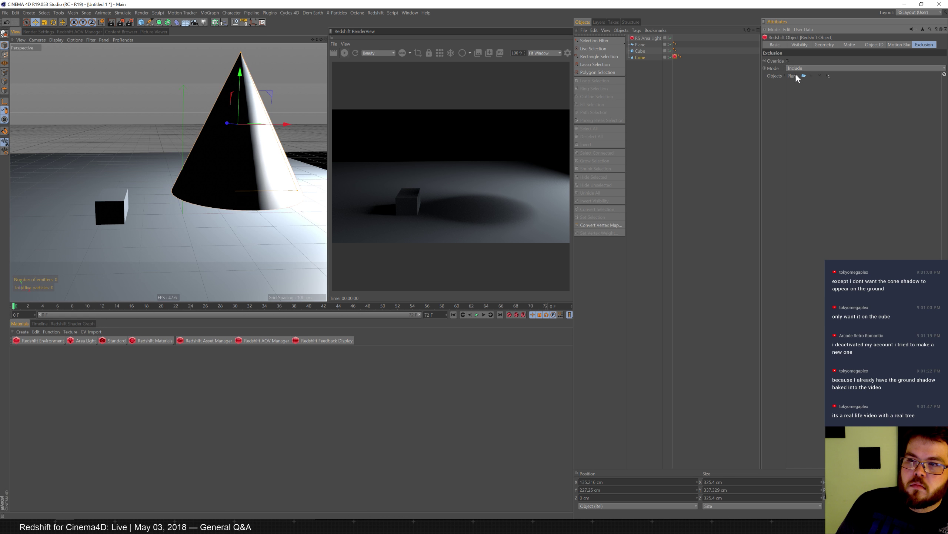
{"action": "left_click", "coordinate": [787, 60]}
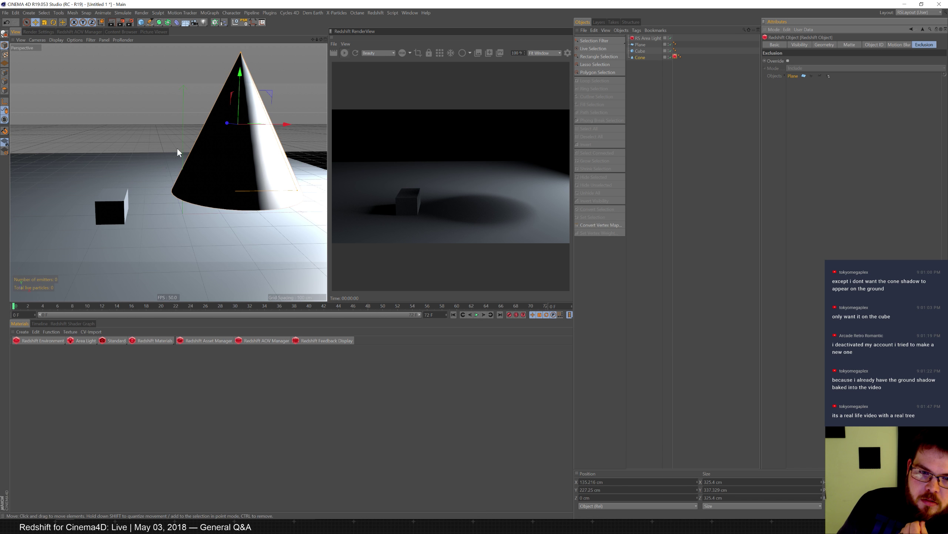
- Review the Geometry, Visibility, Object ID and Matte settings of the cone's Redshift tag
{"action": "left_click", "coordinate": [828, 45]}
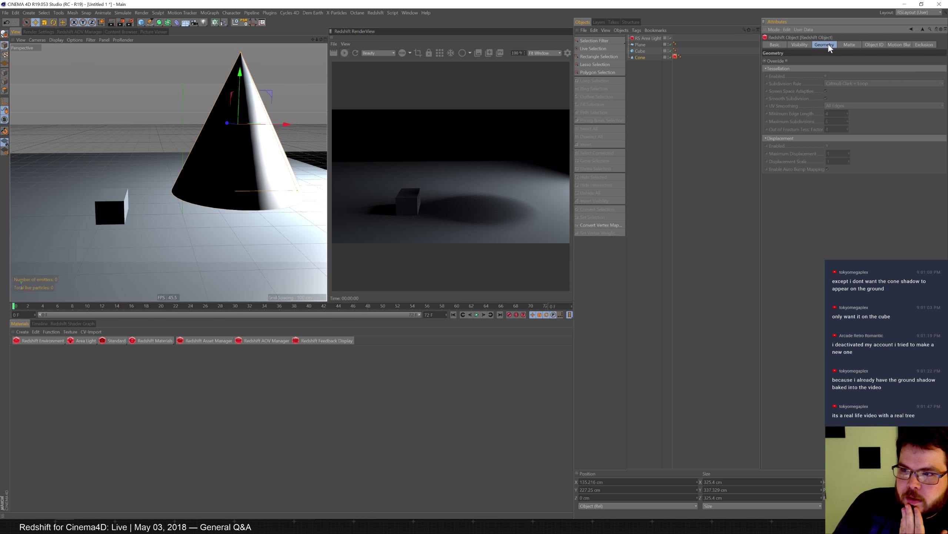
{"action": "left_click", "coordinate": [812, 45]}
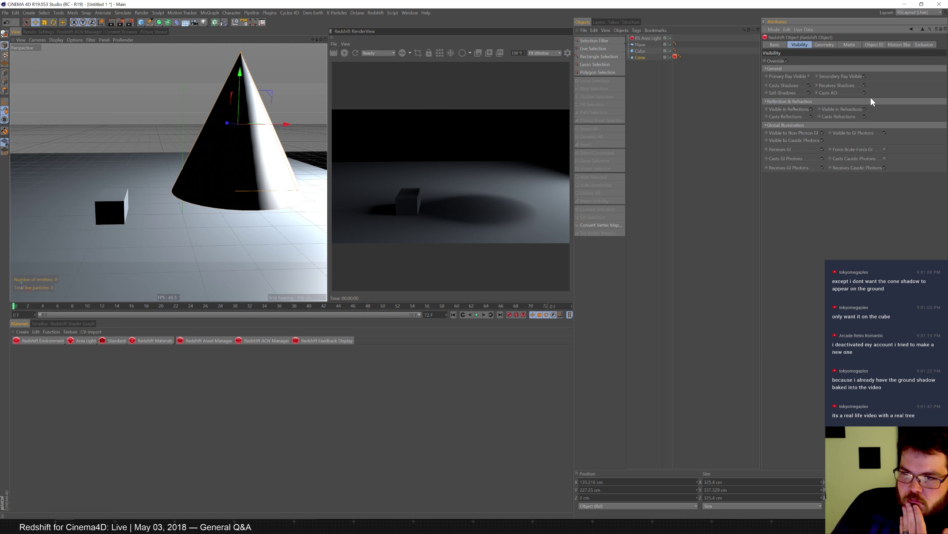
{"action": "left_click", "coordinate": [874, 44]}
{"action": "left_click", "coordinate": [849, 44]}
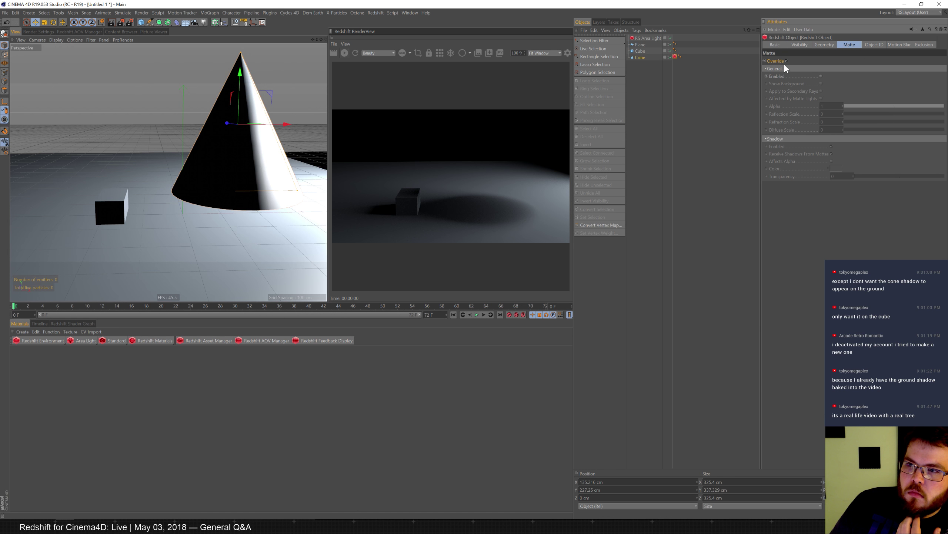
- Enable the Matte option on the cone's Redshift tag and turn off its matte Shadow option
{"action": "left_click", "coordinate": [822, 76]}
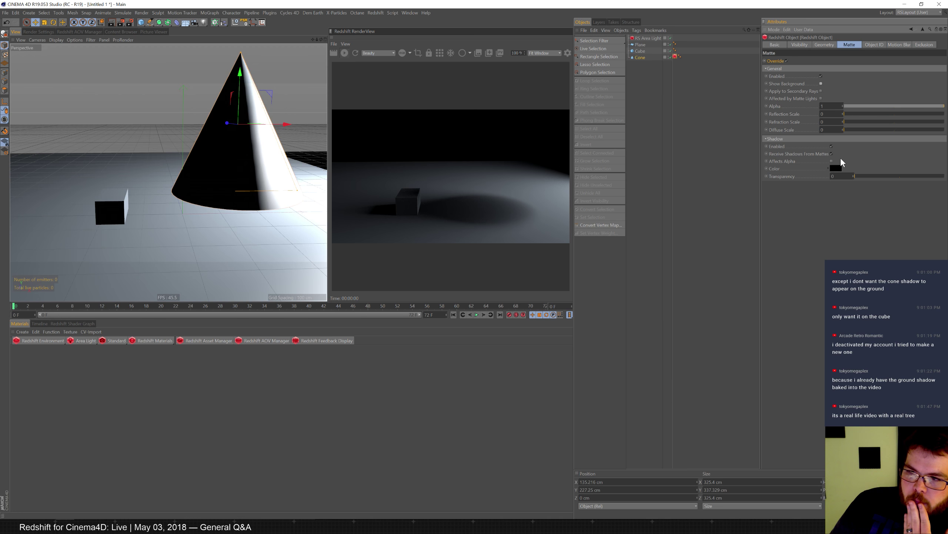
{"action": "left_click", "coordinate": [832, 146]}
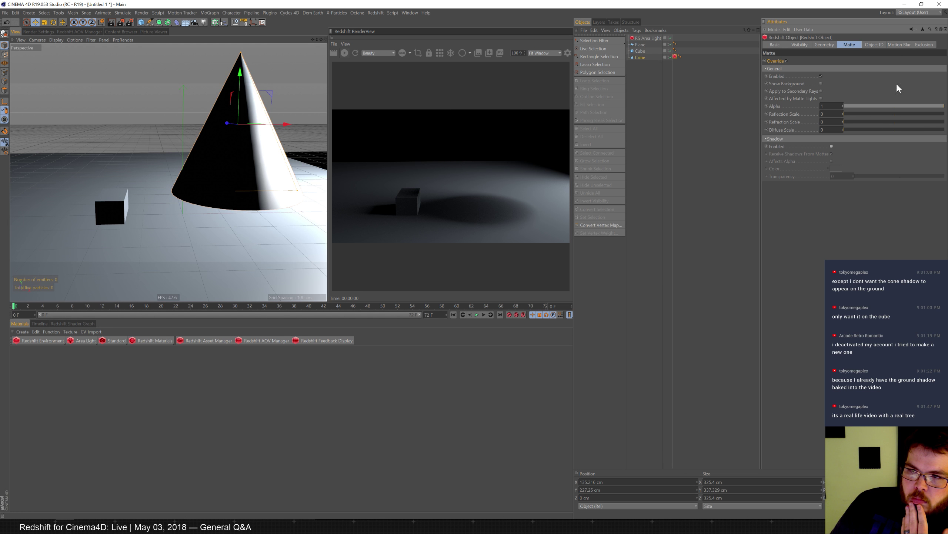
- Add the plane to the RS Area Light's project object list in Exclude mode
{"action": "left_click", "coordinate": [645, 39]}
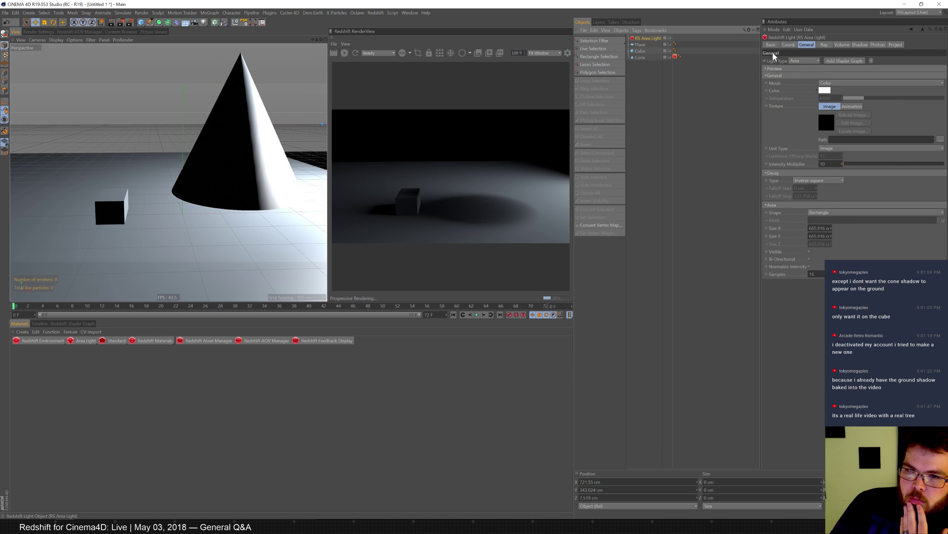
{"action": "left_click", "coordinate": [895, 45]}
{"action": "left_click", "coordinate": [837, 60]}
{"action": "left_click", "coordinate": [838, 59]}
{"action": "left_click_drag", "start_coordinate": [646, 44], "coordinate": [839, 95]}
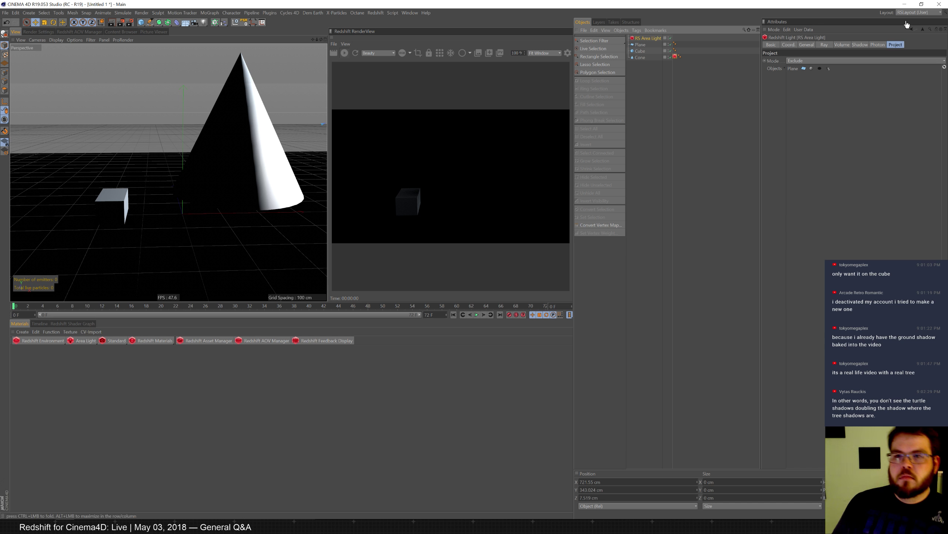
- Duplicate the RS Area Light and set the copy's project mode to Include for the listed plane
{"action": "left_click_drag", "start_coordinate": [648, 40], "coordinate": [660, 43], "text": "ctrl"}
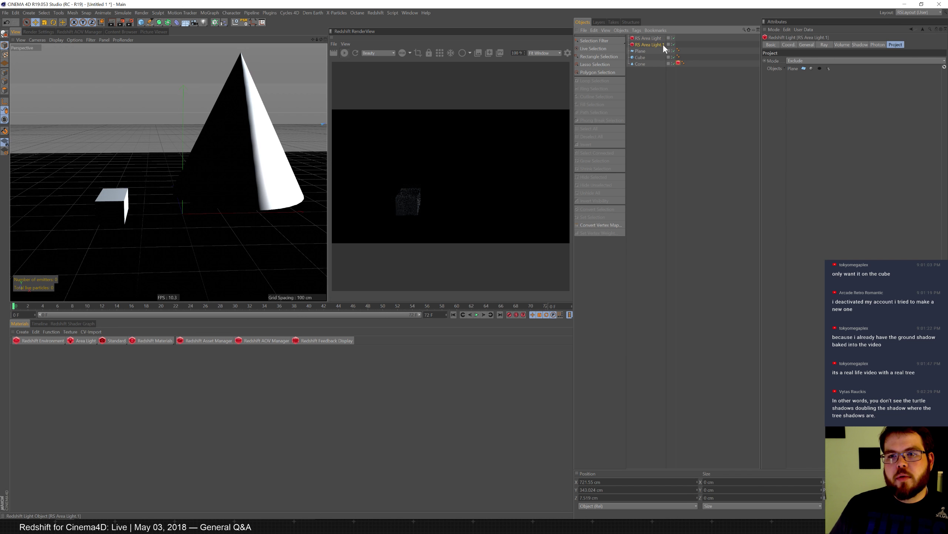
{"action": "left_click", "coordinate": [822, 61]}
{"action": "left_click", "coordinate": [815, 71]}
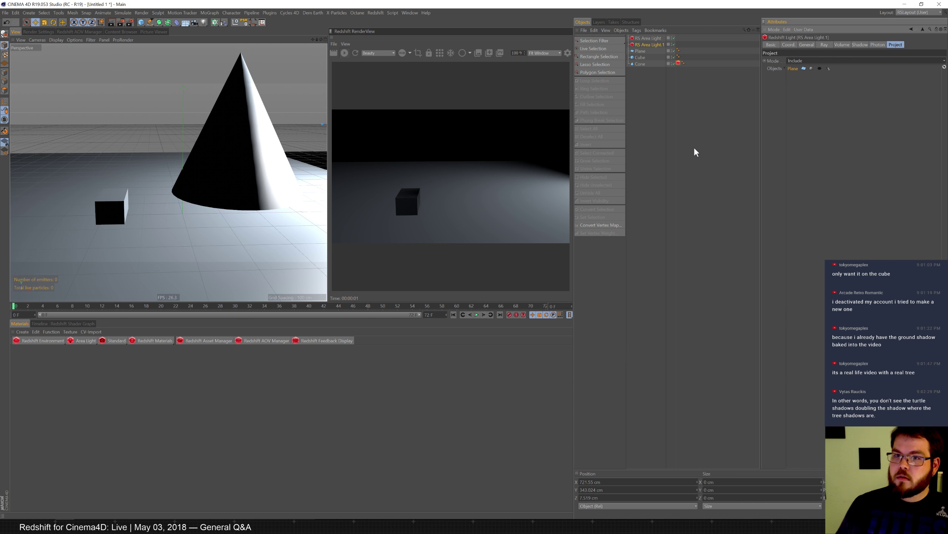
- Try adding the cube to the duplicated area light's Include list, undo it, and add the cube again
{"action": "left_click_drag", "start_coordinate": [641, 57], "coordinate": [799, 72]}
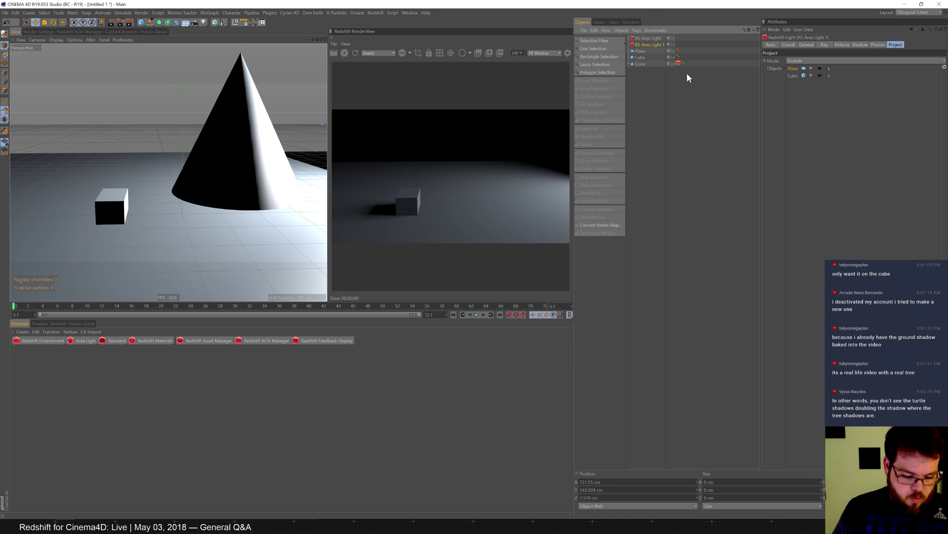
{"action": "key", "text": "ctrl+z"}
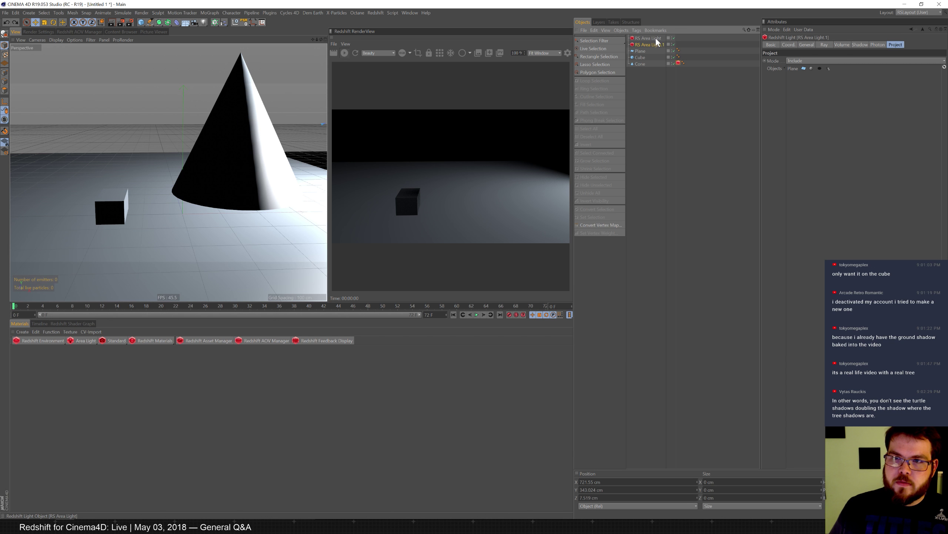
{"action": "left_click_drag", "start_coordinate": [641, 57], "coordinate": [827, 114]}
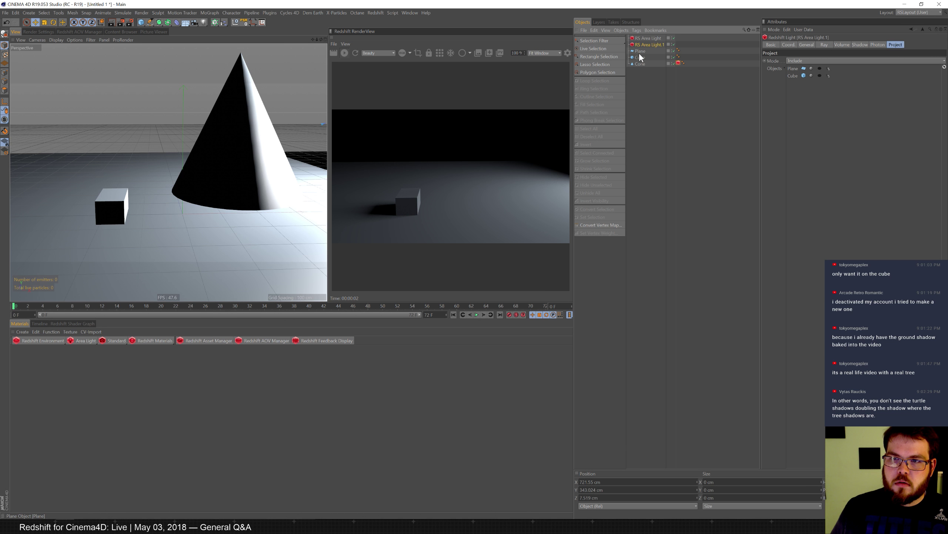
- Try Include mode on the original area light with the cone replacing the plane, and undo the list changes
{"action": "left_click", "coordinate": [654, 38]}
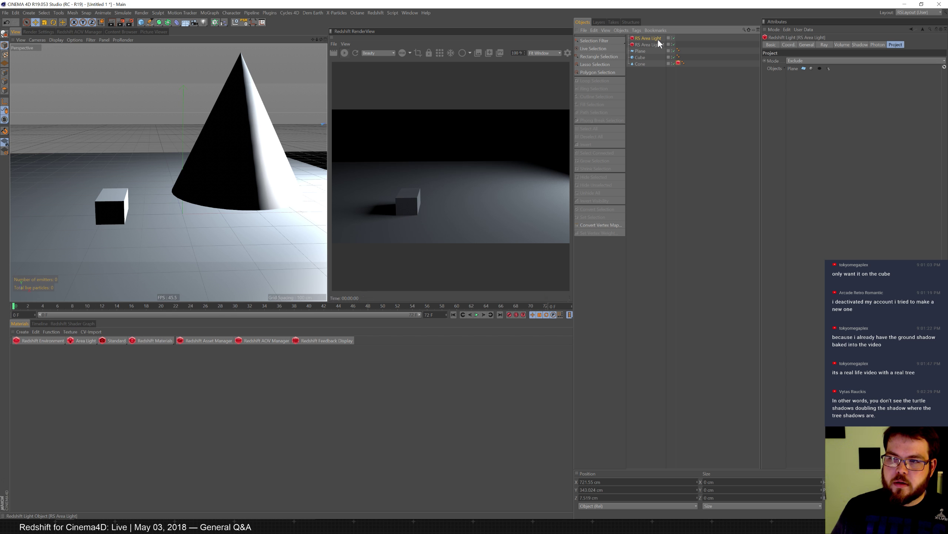
{"action": "left_click", "coordinate": [805, 60]}
{"action": "left_click", "coordinate": [811, 67]}
{"action": "left_click", "coordinate": [795, 69]}
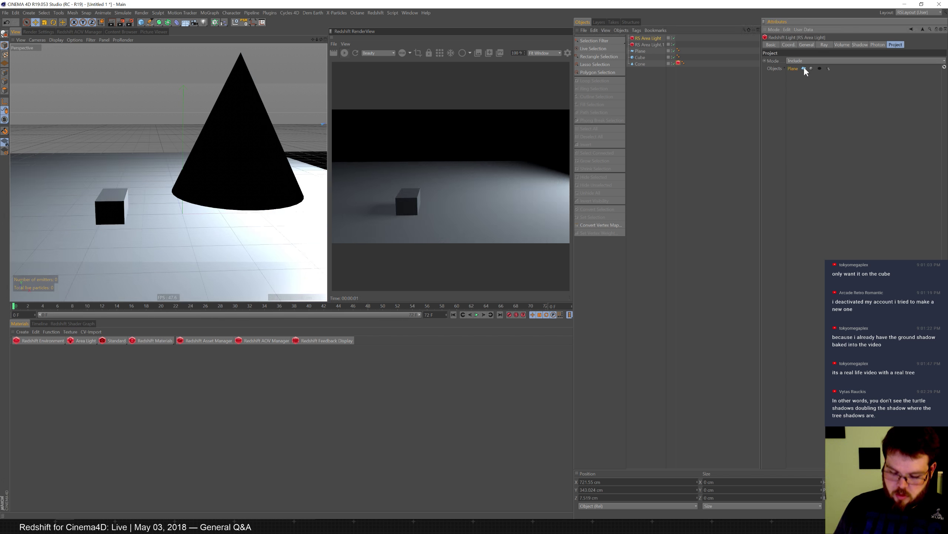
{"action": "key", "text": "Delete"}
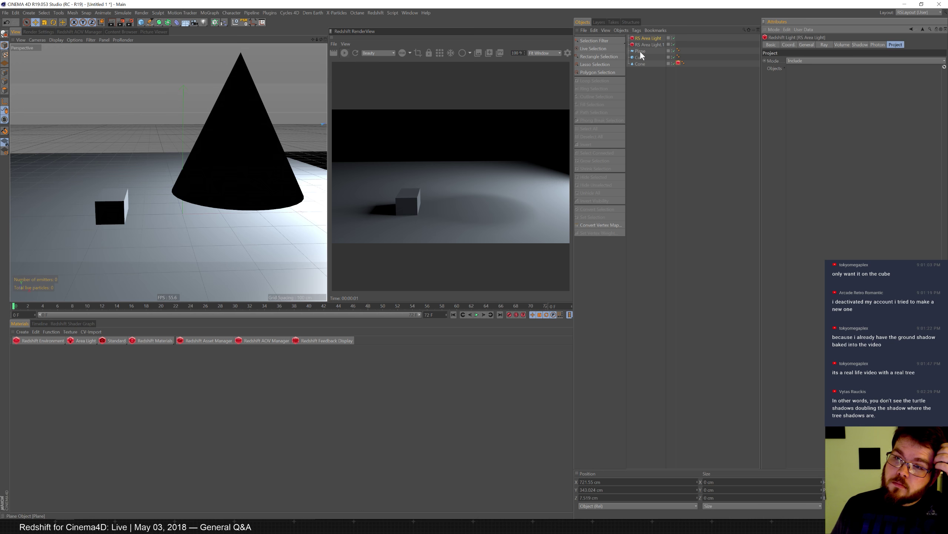
{"action": "left_click_drag", "start_coordinate": [645, 63], "coordinate": [772, 92]}
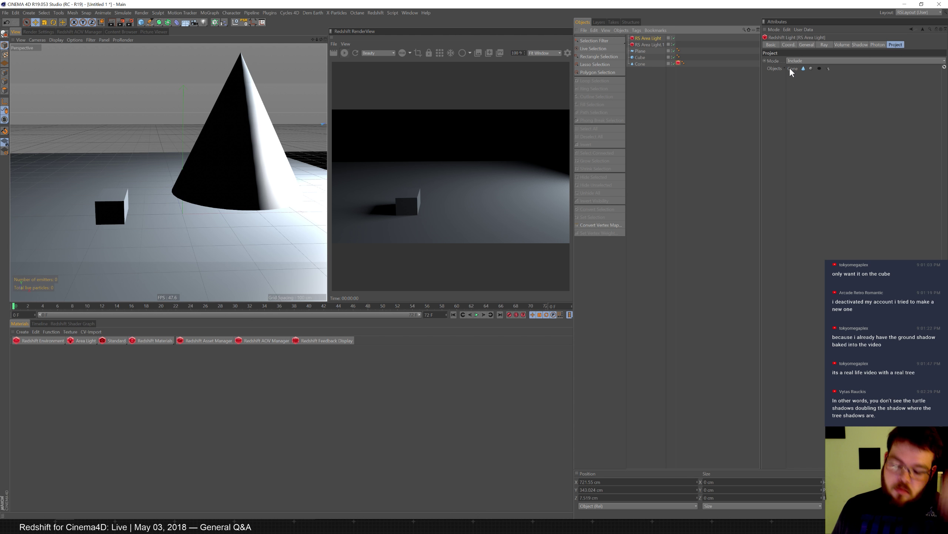
{"action": "key", "text": "ctrl+z"}
{"action": "key", "text": "ctrl+z"}
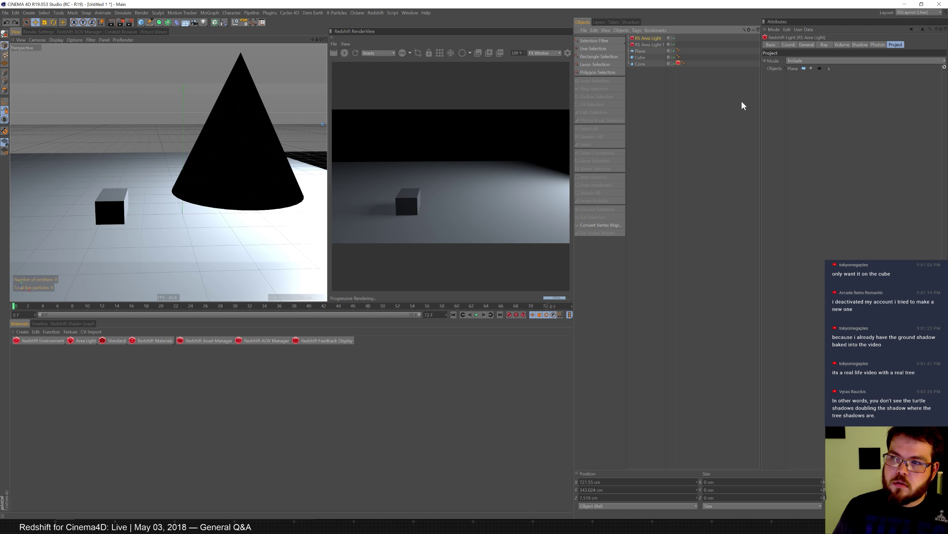
- Move the duplicated area light closer to the cone in the Top view, to about X 574.5 cm
{"action": "left_click", "coordinate": [651, 45]}
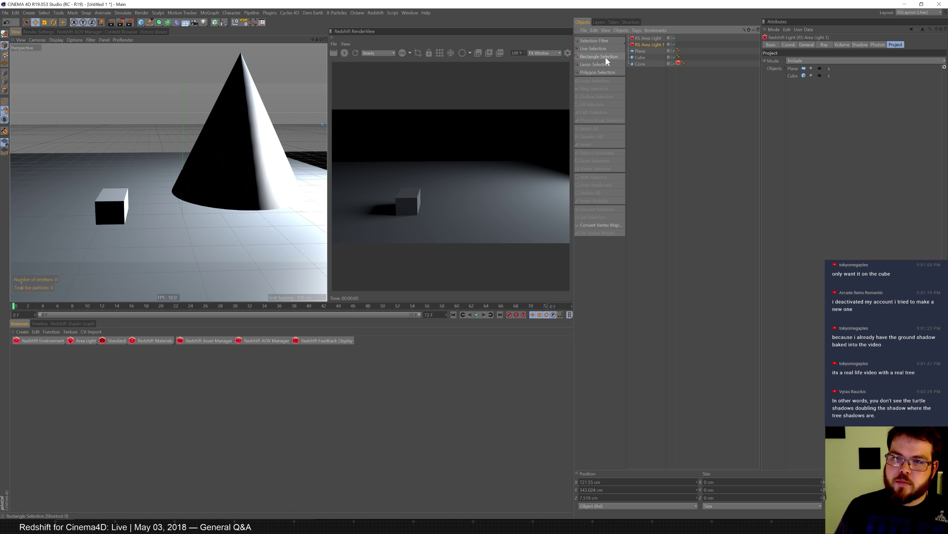
{"action": "left_click", "coordinate": [325, 40]}
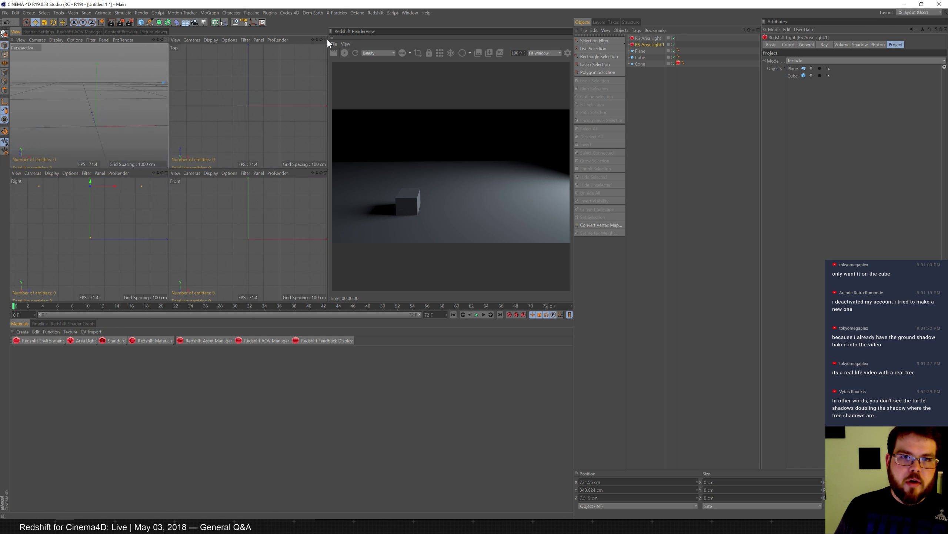
{"action": "left_click", "coordinate": [294, 106]}
{"action": "scroll", "coordinate": [284, 110], "scroll_direction": "down", "scroll_amount": 3}
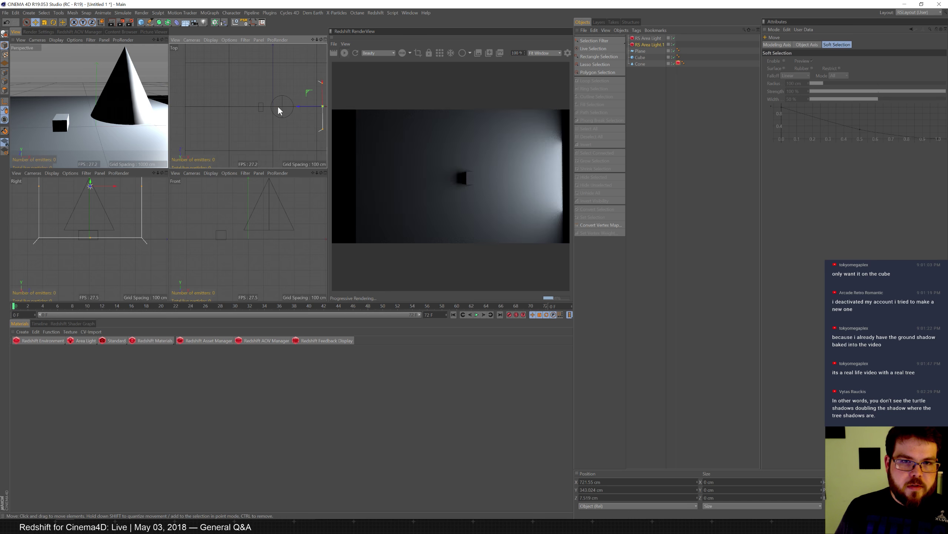
{"action": "left_click_drag", "start_coordinate": [295, 108], "coordinate": [287, 109]}
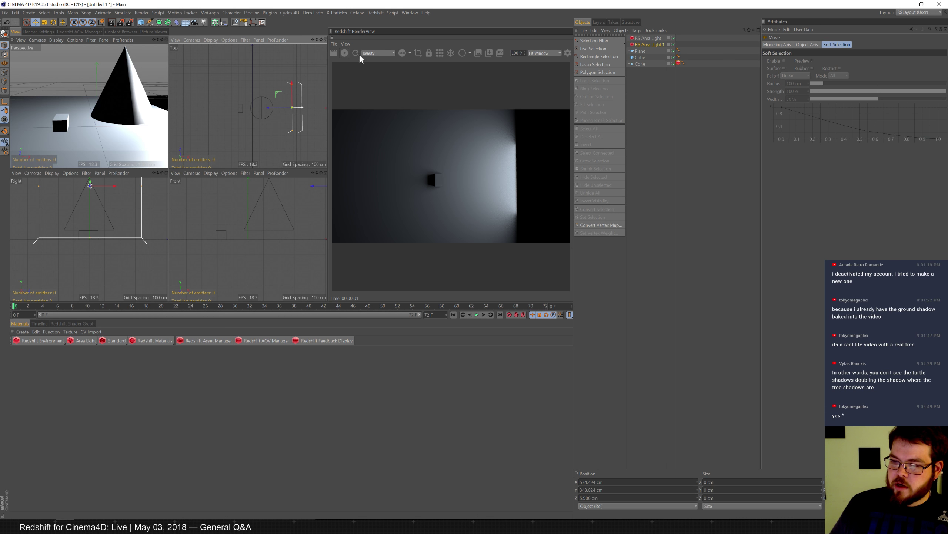
- Switch to the web browser to examine the Beach Turtles video and return to Cinema 4D
{"action": "key", "text": "alt+Tab"}
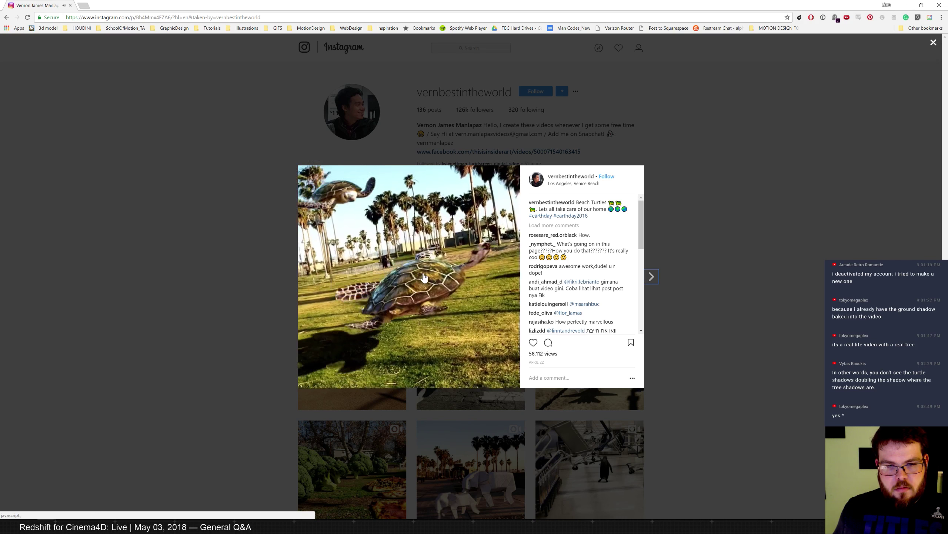
{"action": "key", "text": "alt+Tab"}
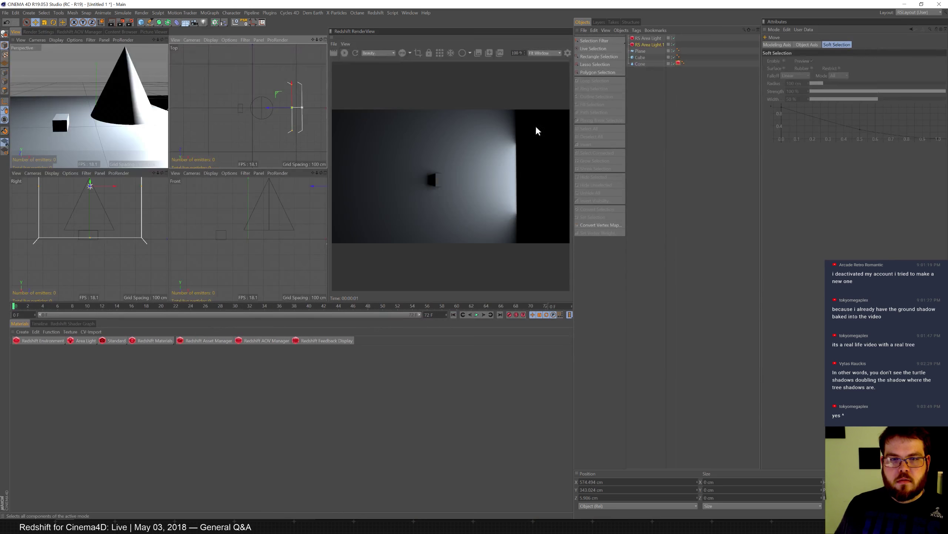
- Maximize the Perspective view, compare both area lights' project lists, and remove the cube from the duplicated light's Include list
{"action": "left_click", "coordinate": [167, 40]}
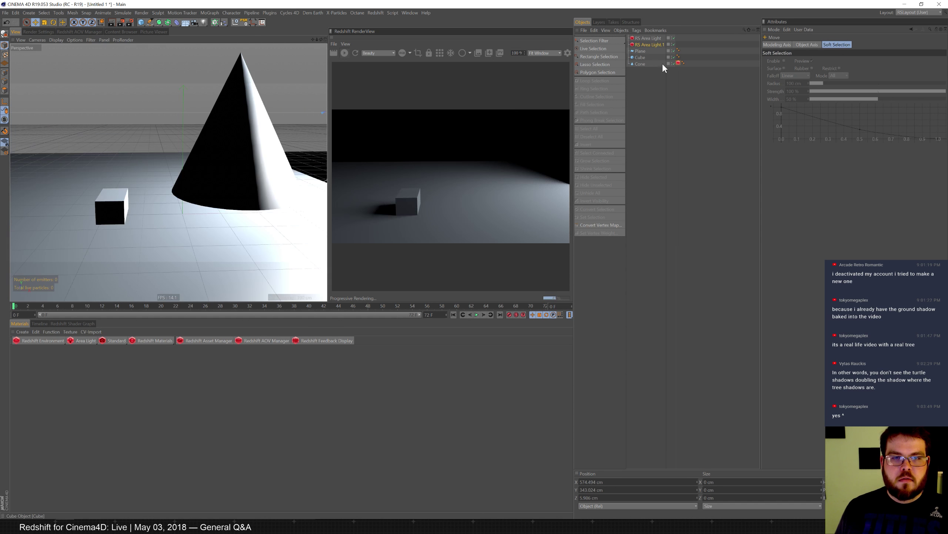
{"action": "left_click", "coordinate": [652, 38]}
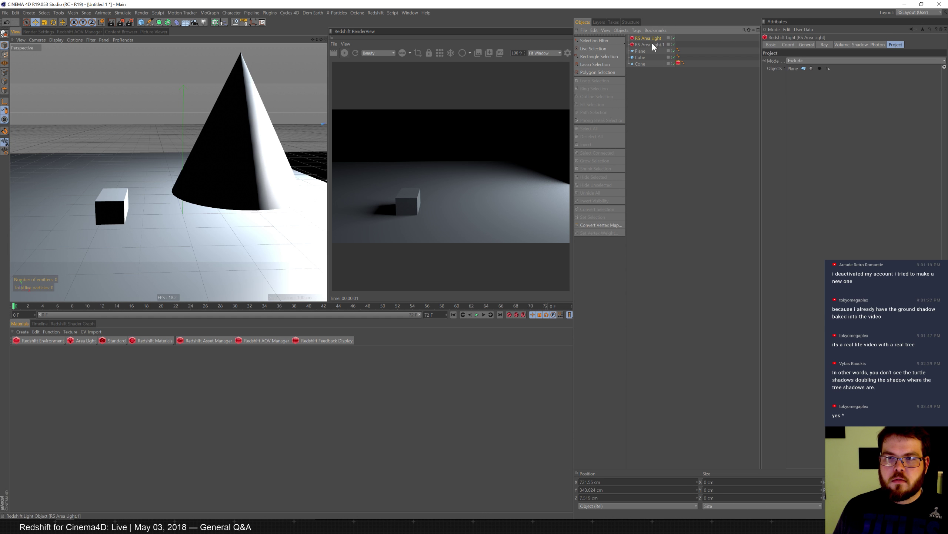
{"action": "left_click", "coordinate": [649, 44]}
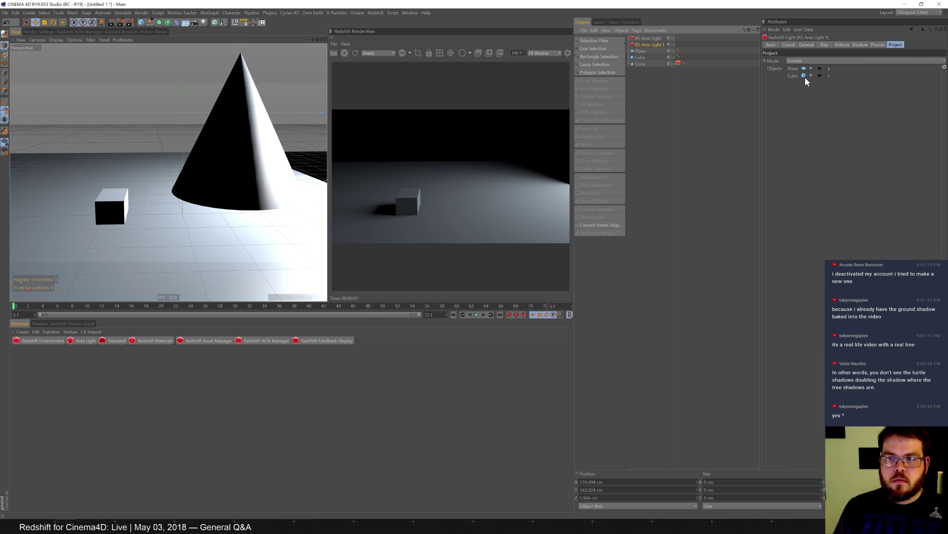
{"action": "left_click", "coordinate": [793, 77]}
{"action": "key", "text": "Delete"}
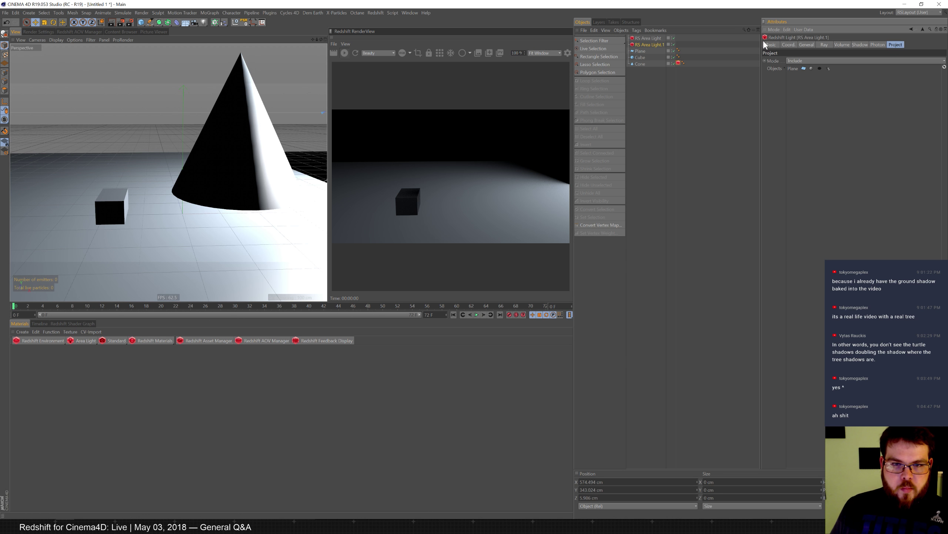
- Switch to the web browser, play the Beach Turtles video, and pause it where the turtles overlap
{"action": "key", "text": "alt+Tab"}
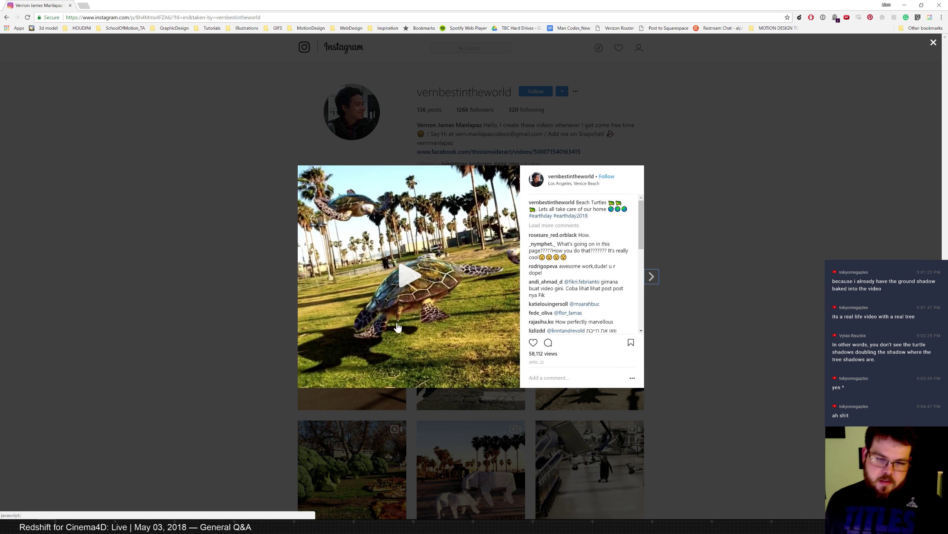
{"action": "left_click", "coordinate": [442, 278]}
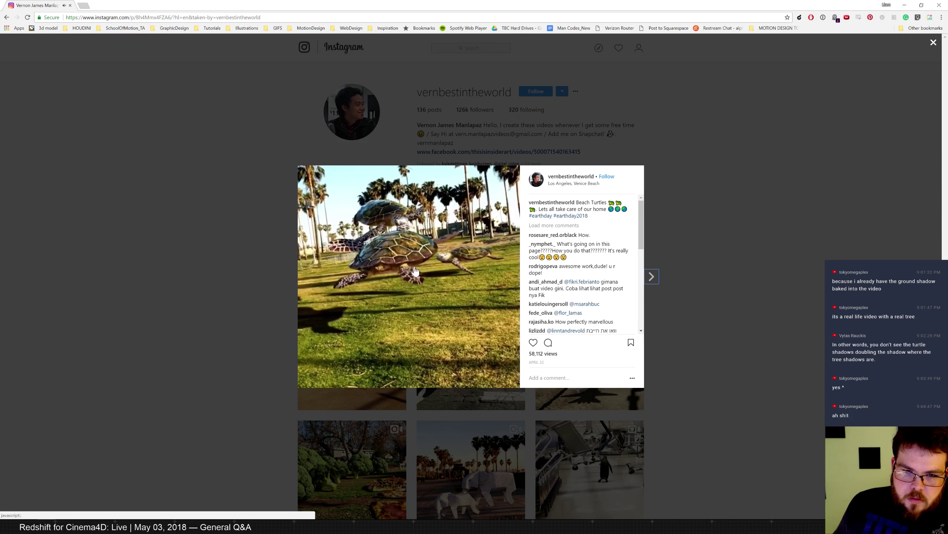
{"action": "left_click", "coordinate": [410, 272]}
- Launch the Epic Pen screen annotation tool over the paused video
{"action": "key", "text": "super"}
{"action": "type", "text": "epic"}
{"action": "key", "text": "Return"}
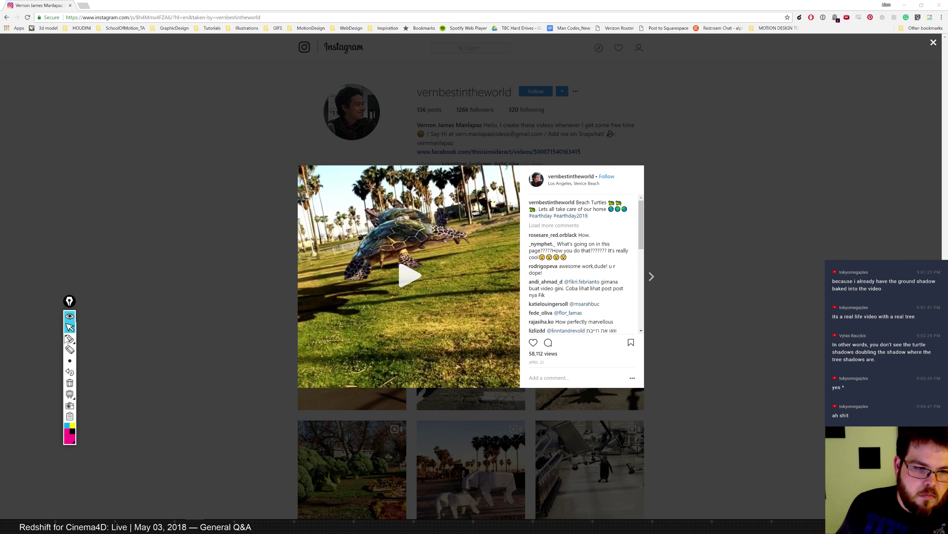
- Mark the overlapping turtles' shells and flippers with pink freehand loops on the paused video, and clear the marks
{"action": "left_click", "coordinate": [69, 339]}
{"action": "mouse_move", "coordinate": [424, 248]}
{"action": "left_mouse_down"}
{"action": "mouse_move", "coordinate": [430, 223]}
{"action": "mouse_move", "coordinate": [377, 253]}
{"action": "mouse_move", "coordinate": [422, 219]}
{"action": "left_mouse_up"}
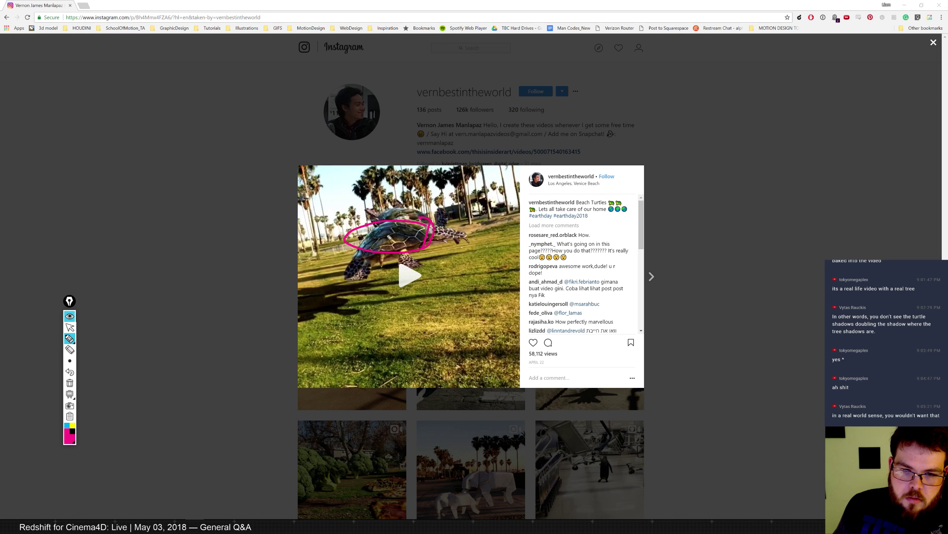
{"action": "mouse_move", "coordinate": [428, 229]}
{"action": "left_mouse_down"}
{"action": "mouse_move", "coordinate": [480, 225]}
{"action": "mouse_move", "coordinate": [432, 235]}
{"action": "left_mouse_up"}
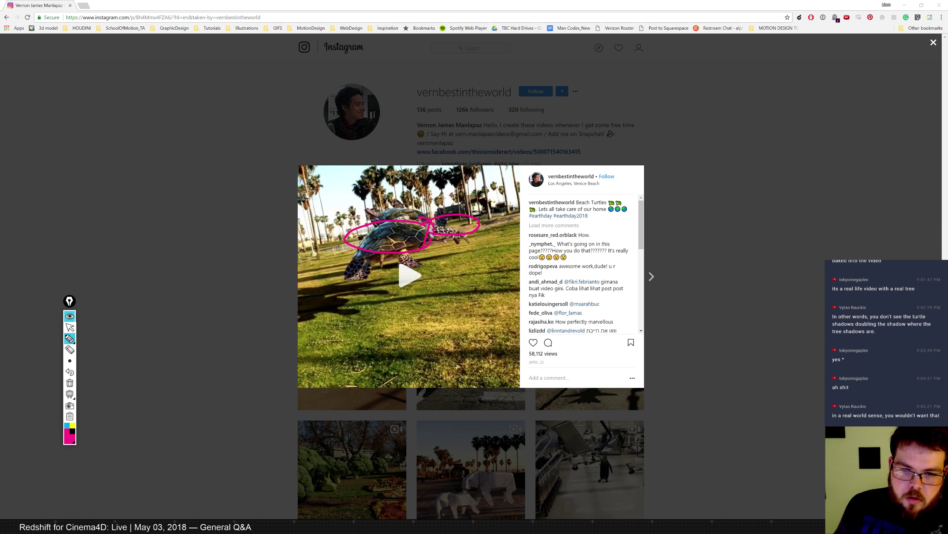
{"action": "mouse_move", "coordinate": [360, 248]}
{"action": "left_mouse_down"}
{"action": "mouse_move", "coordinate": [432, 225]}
{"action": "mouse_move", "coordinate": [392, 251]}
{"action": "mouse_move", "coordinate": [437, 258]}
{"action": "left_mouse_up"}
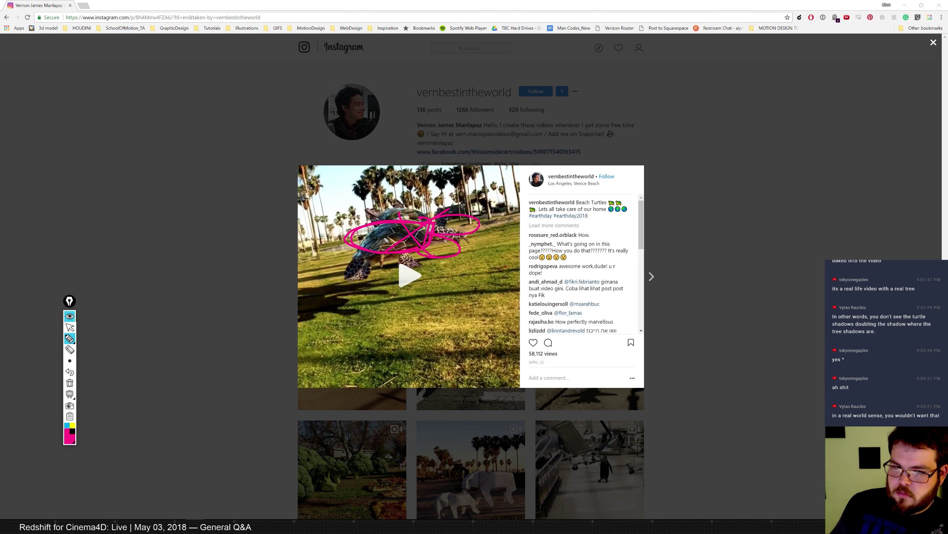
{"action": "left_click", "coordinate": [69, 383]}
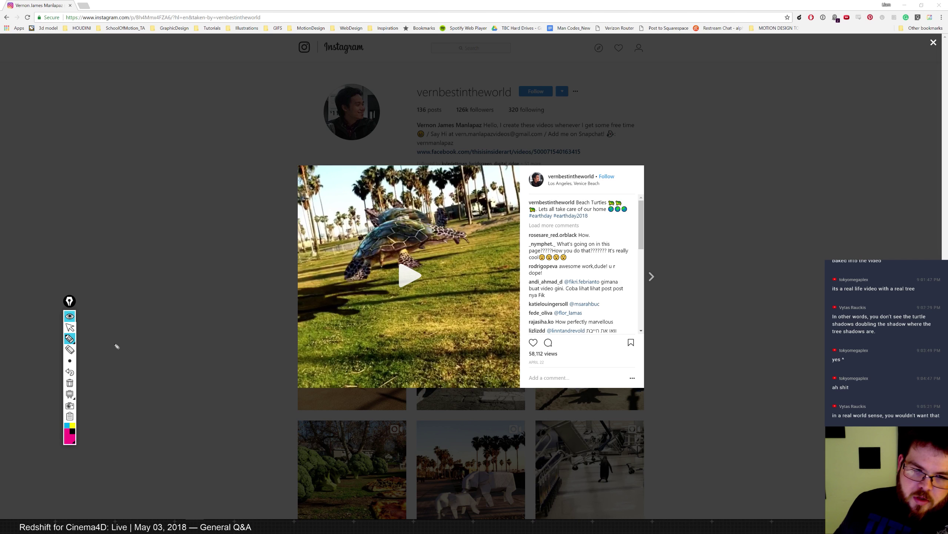
- Resume the Beach Turtles video, outline a ground shadow on the grass in pink, and clear the drawing
{"action": "left_click", "coordinate": [69, 327]}
{"action": "left_click", "coordinate": [428, 277]}
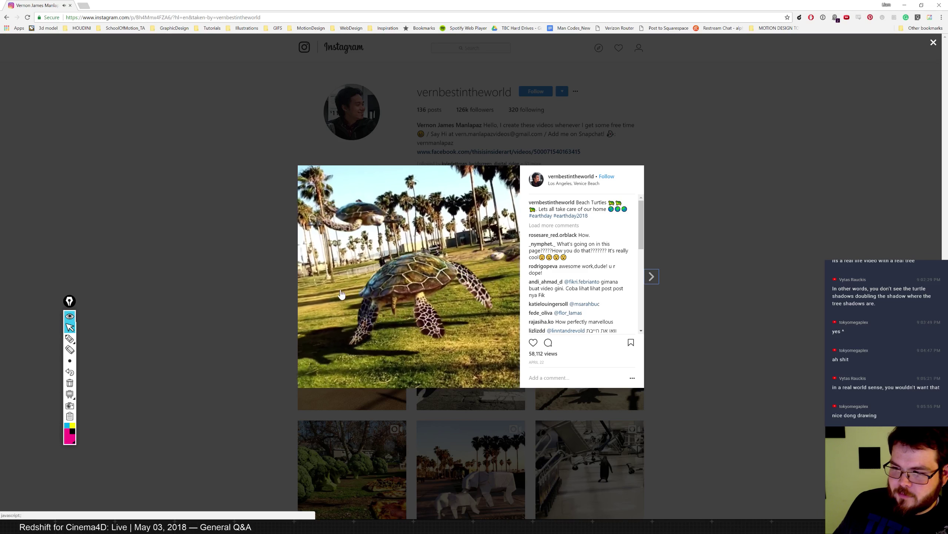
{"action": "left_click", "coordinate": [69, 339]}
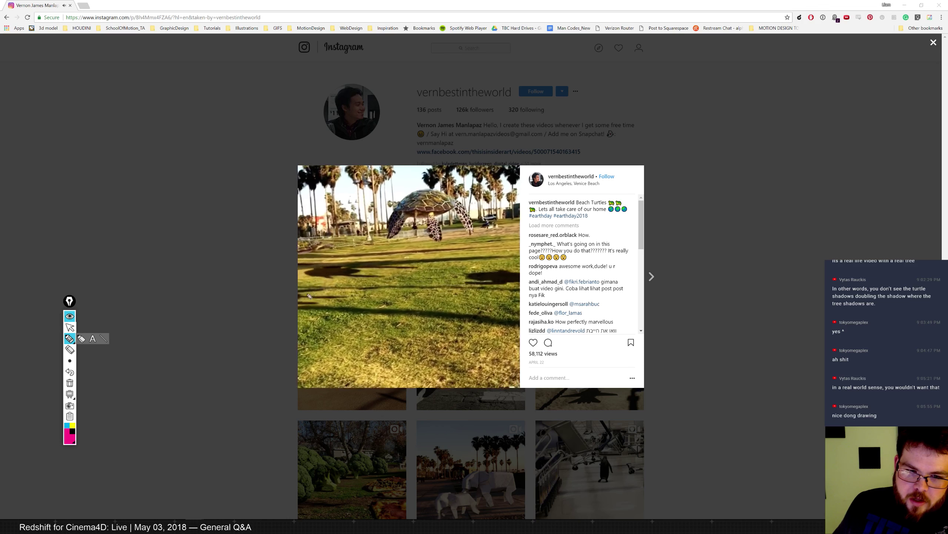
{"action": "mouse_move", "coordinate": [306, 296]}
{"action": "left_mouse_down"}
{"action": "mouse_move", "coordinate": [344, 272]}
{"action": "mouse_move", "coordinate": [302, 287]}
{"action": "mouse_move", "coordinate": [313, 292]}
{"action": "left_mouse_up"}
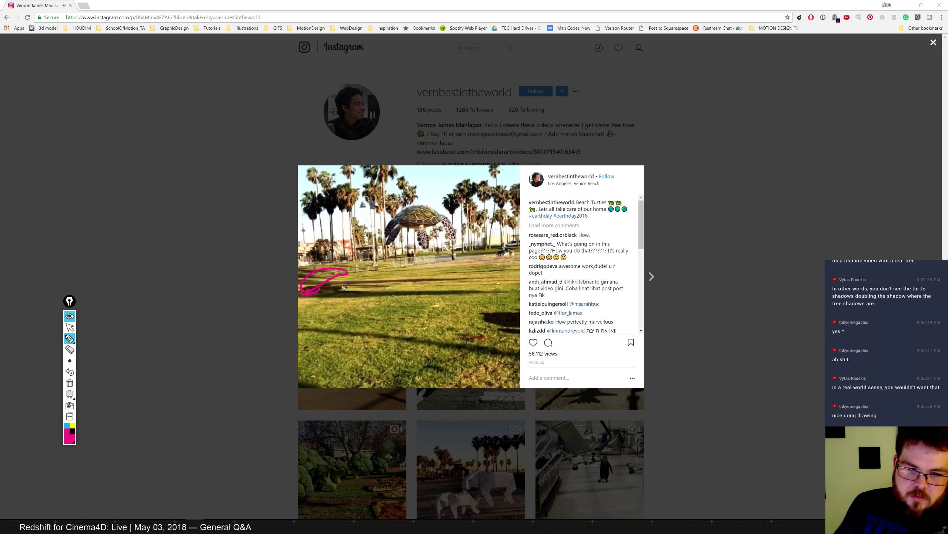
{"action": "left_click", "coordinate": [70, 382]}
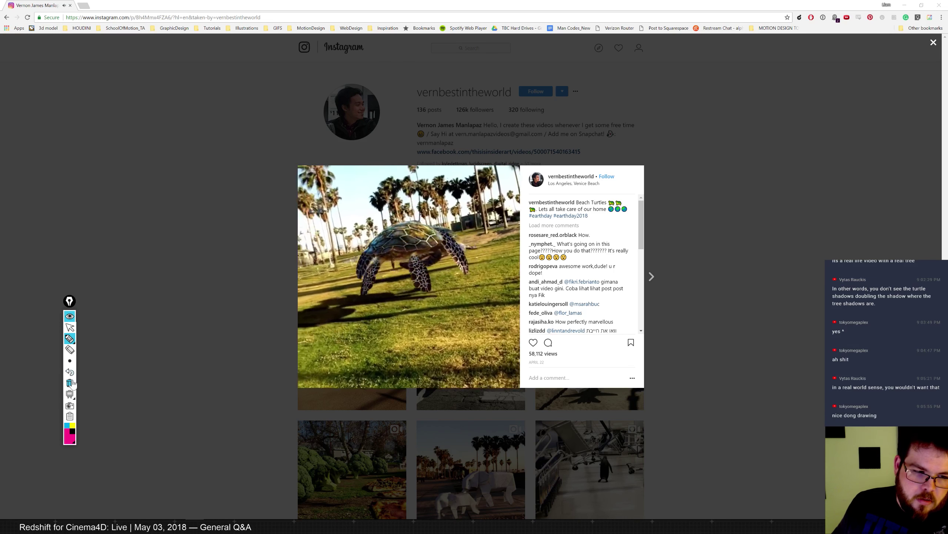
- Return the annotation tool to cursor mode, pause the Beach Turtles video, and switch back to Cinema 4D
{"action": "left_click", "coordinate": [70, 328]}
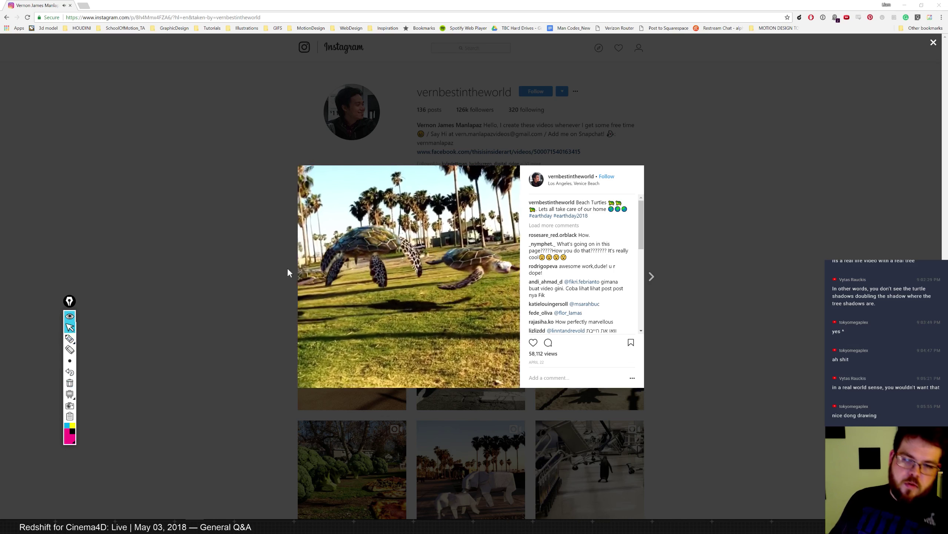
{"action": "left_click", "coordinate": [412, 267]}
{"action": "key", "text": "alt+Tab"}
{"action": "key", "text": "alt+Tab"}
{"action": "key", "text": "alt+Tab"}
{"action": "key", "text": "alt+Tab"}
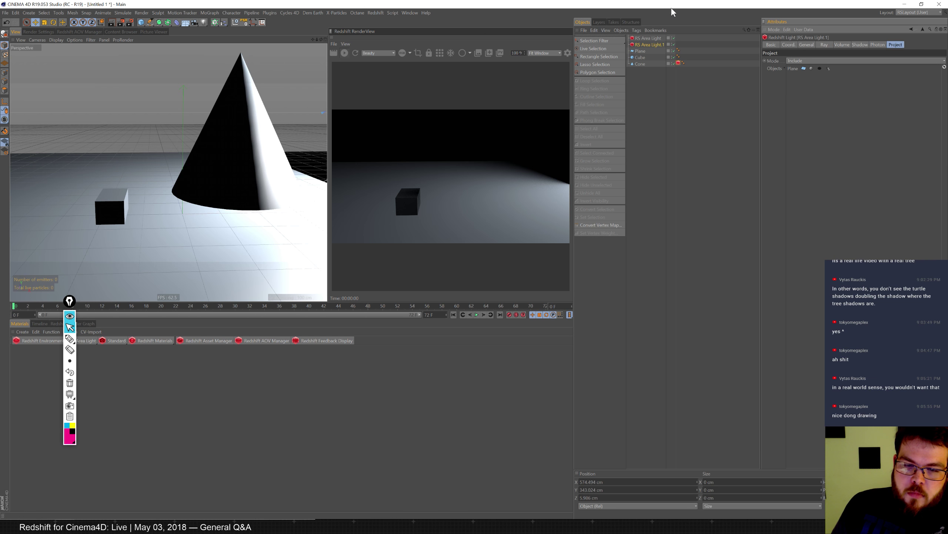
- Check the object include/exclude lists of both area lights, and toggle RS Area Light 1 off and on
{"action": "left_click", "coordinate": [658, 44]}
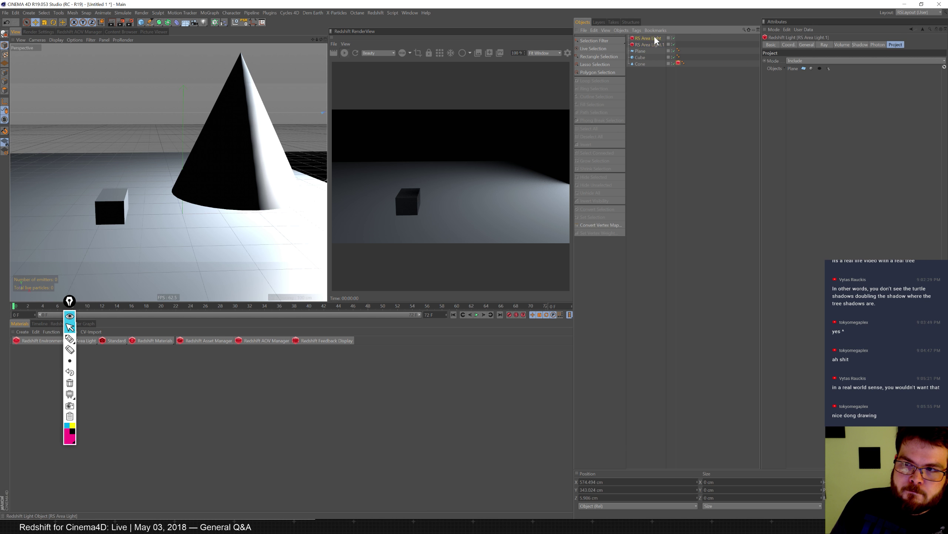
{"action": "left_click", "coordinate": [794, 69]}
{"action": "left_click", "coordinate": [661, 45]}
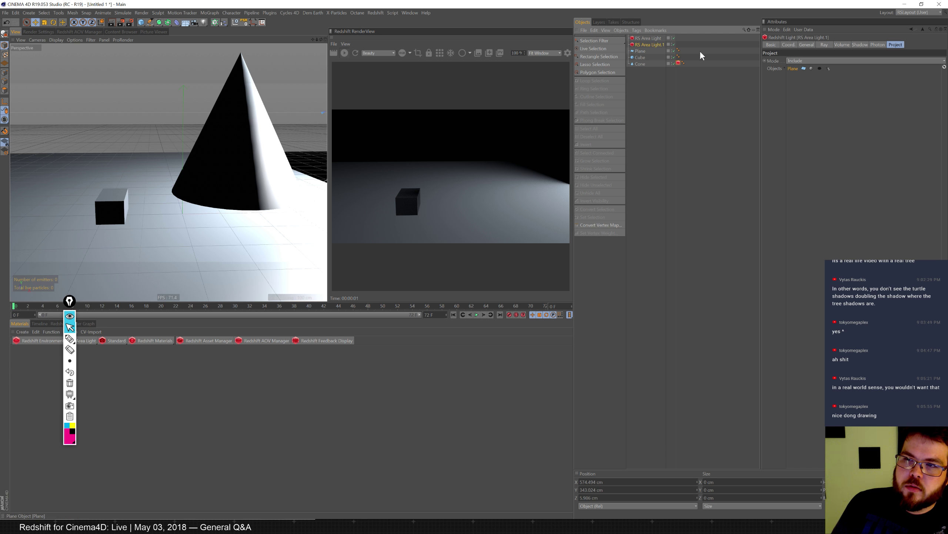
{"action": "left_click", "coordinate": [674, 45]}
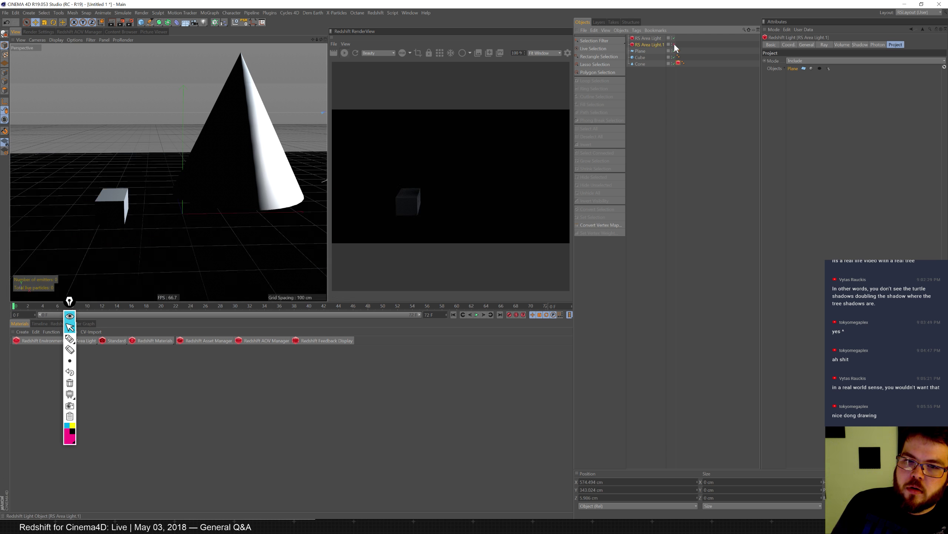
{"action": "left_click", "coordinate": [673, 45]}
- Remove Plane from RS Area Light's exclude list and delete RS Area Light 1
{"action": "left_click", "coordinate": [666, 39]}
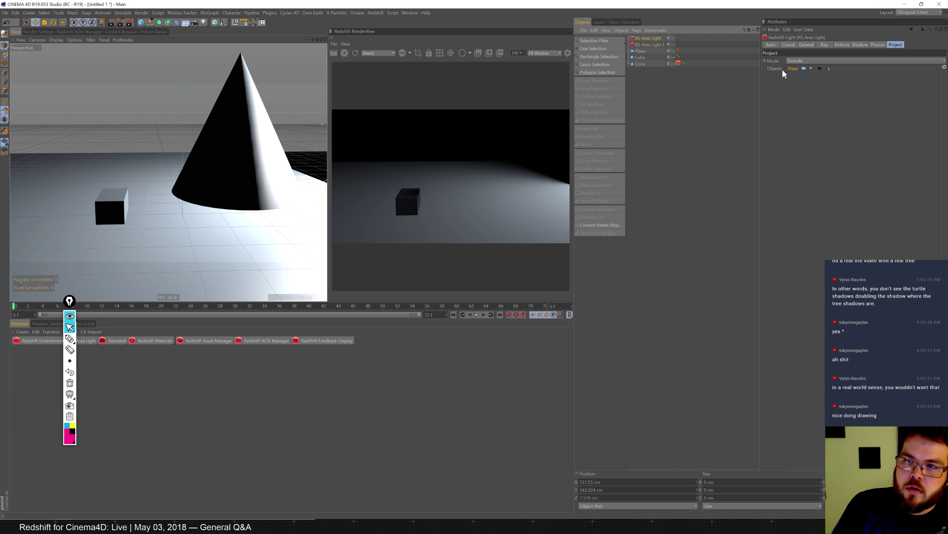
{"action": "left_click", "coordinate": [795, 69]}
{"action": "key", "text": "Delete"}
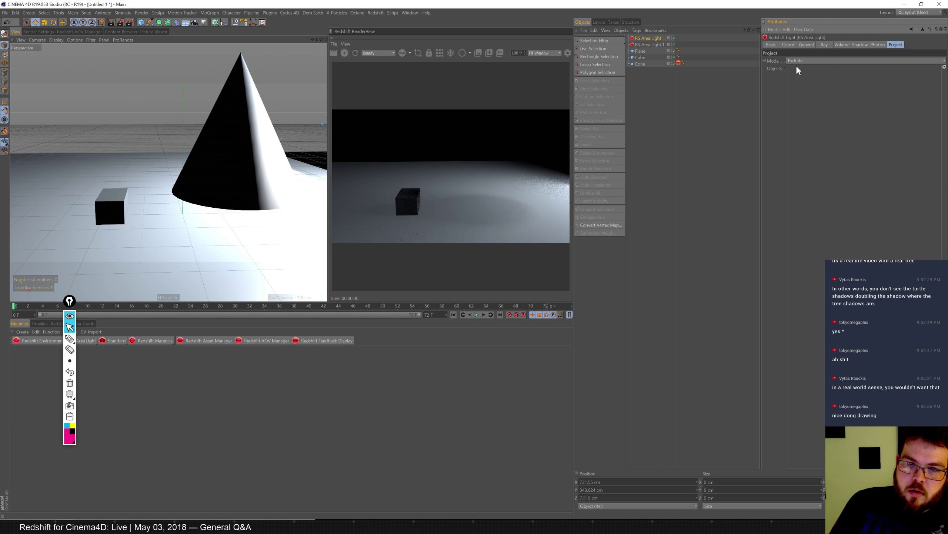
{"action": "left_click", "coordinate": [648, 44]}
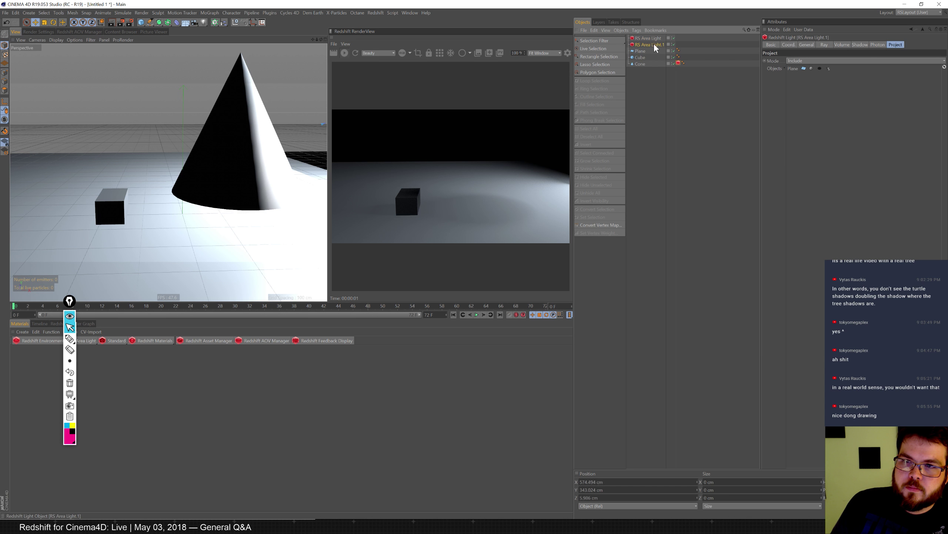
{"action": "key", "text": "Delete"}
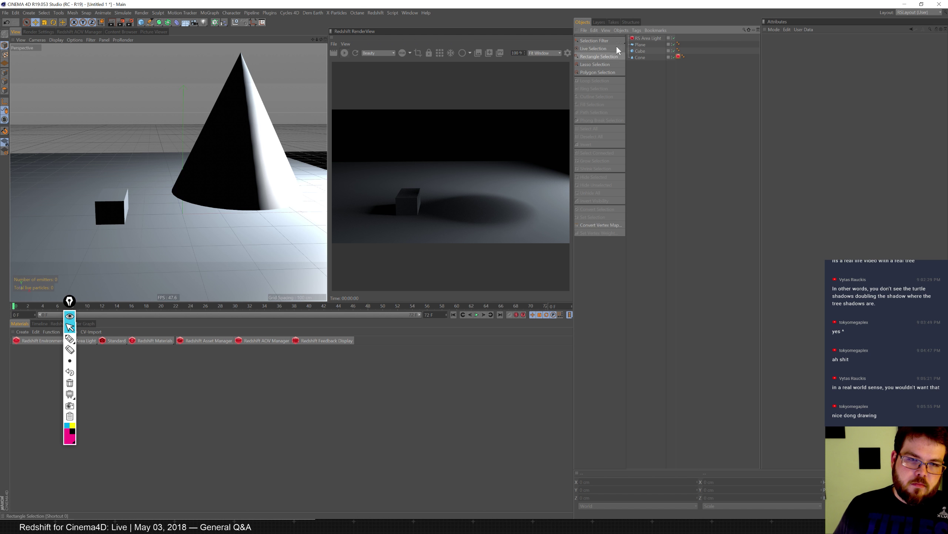
- Switch to the web browser, replay the turtle video to study the ground shadows, and return to Cinema 4D
{"action": "key", "text": "alt+Tab"}
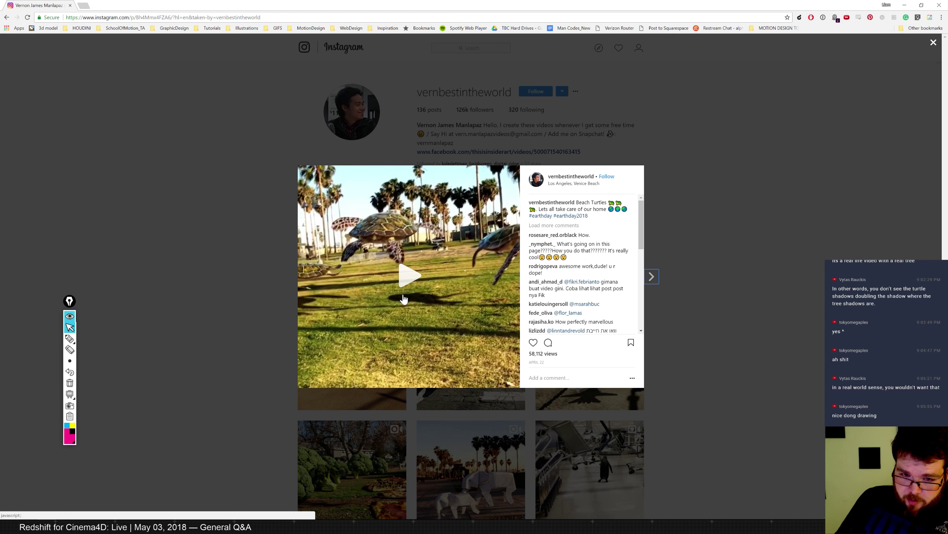
{"action": "left_click", "coordinate": [409, 277]}
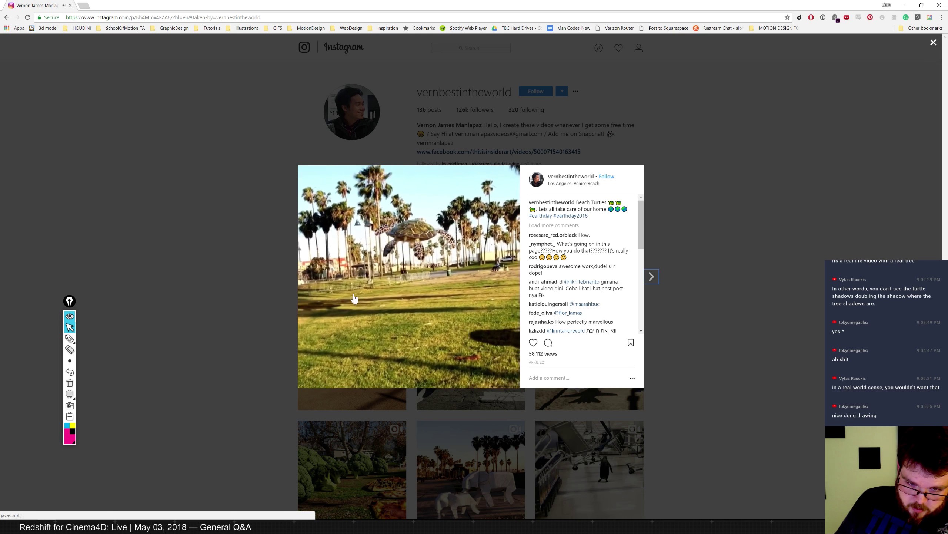
{"action": "key", "text": "alt+Tab"}
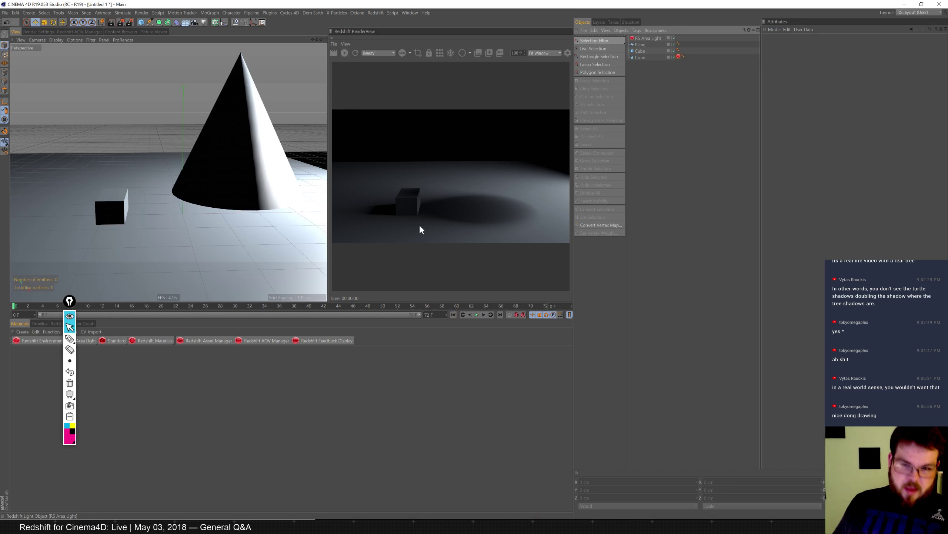
- Select the ground plane, show its Phong settings, and close the Epic Pen annotation tool
{"action": "left_click", "coordinate": [642, 44]}
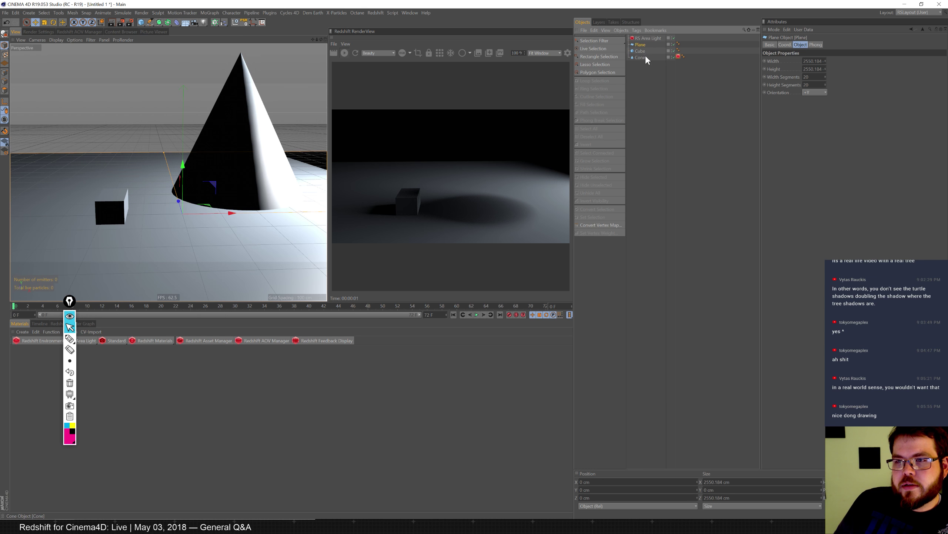
{"action": "left_click", "coordinate": [816, 45]}
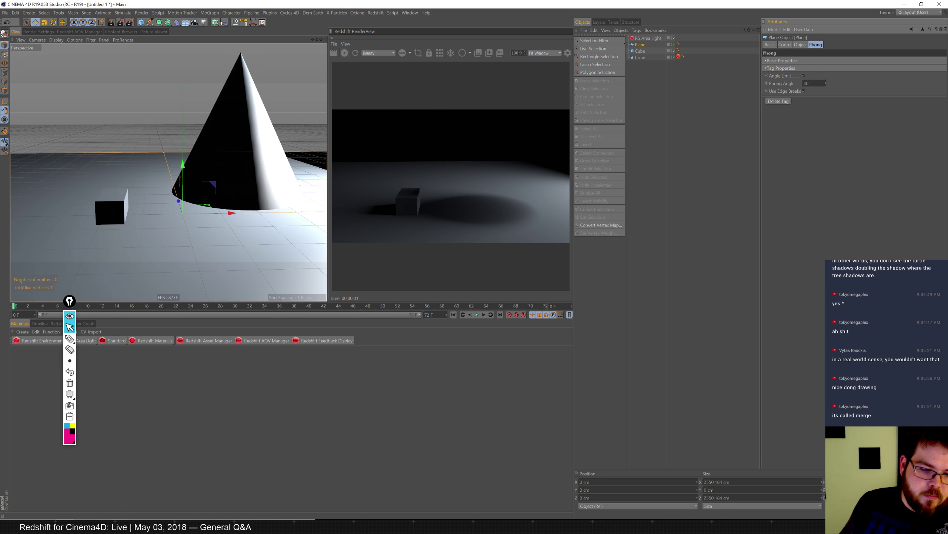
{"action": "right_click", "coordinate": [195, 527]}
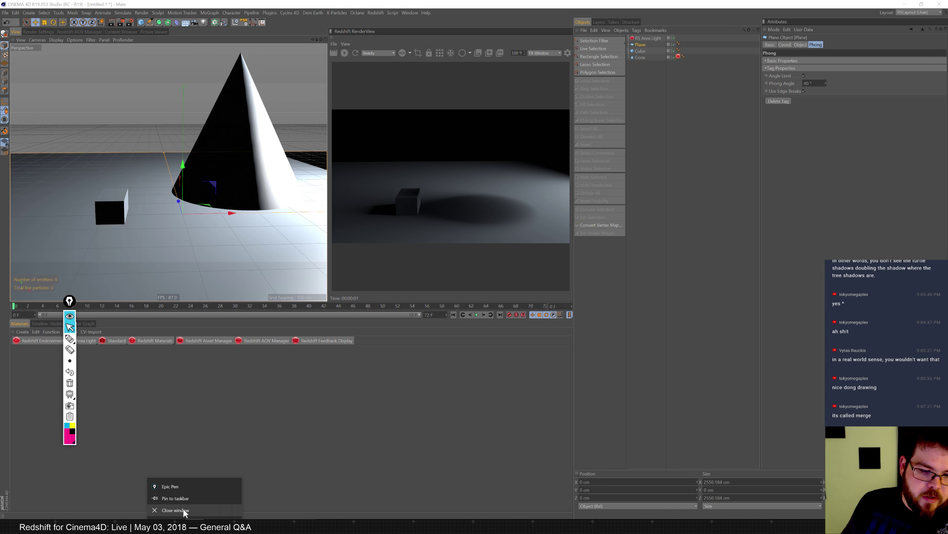
{"action": "left_click", "coordinate": [186, 513]}
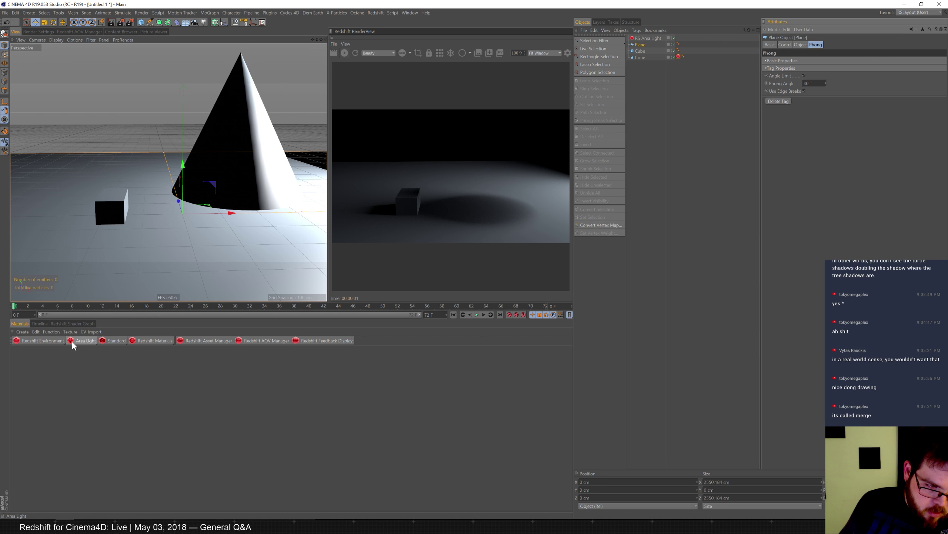
- Create a Redshift material, add a Matte Shadow Catcher node to its shader graph, and connect it to the output's Surface
{"action": "left_click", "coordinate": [163, 341]}
{"action": "mouse_move", "coordinate": [174, 344]}
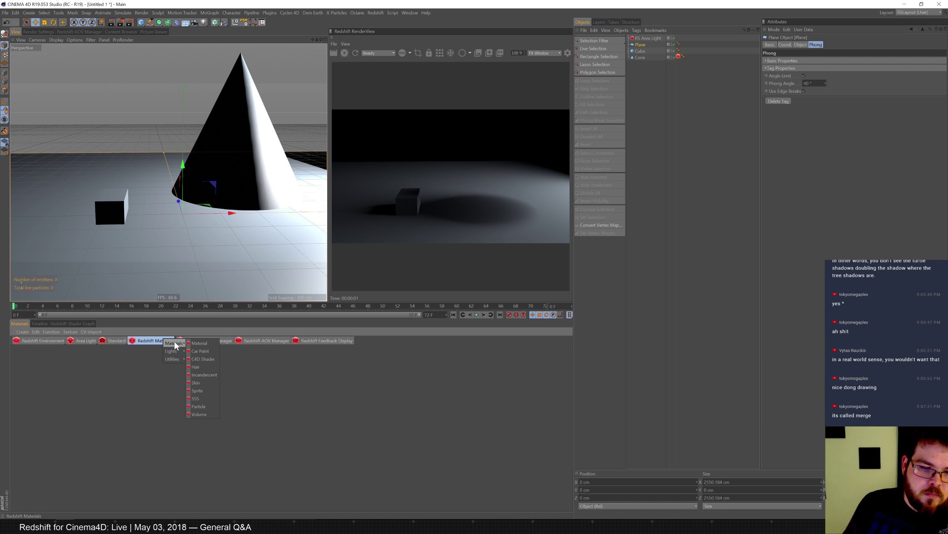
{"action": "left_click", "coordinate": [194, 343]}
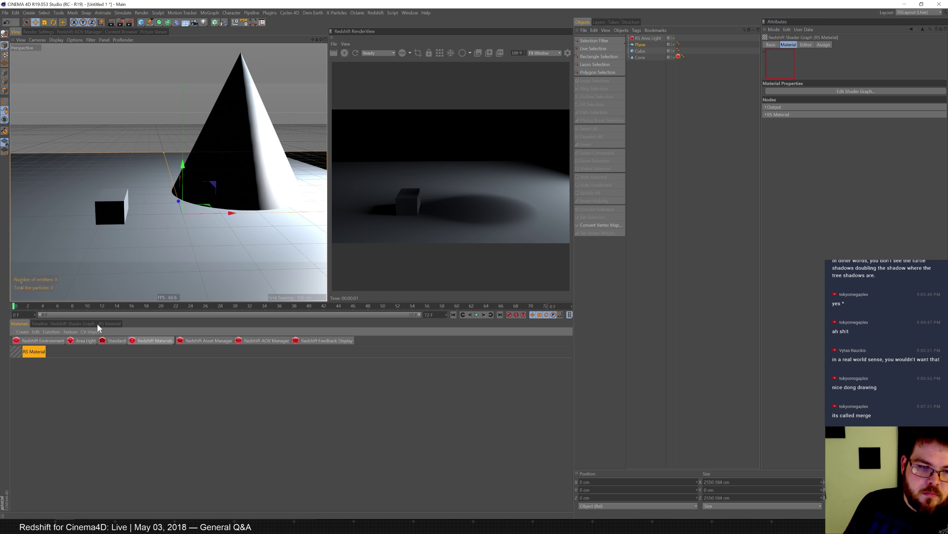
{"action": "left_click", "coordinate": [93, 323]}
{"action": "type", "text": "shado"}
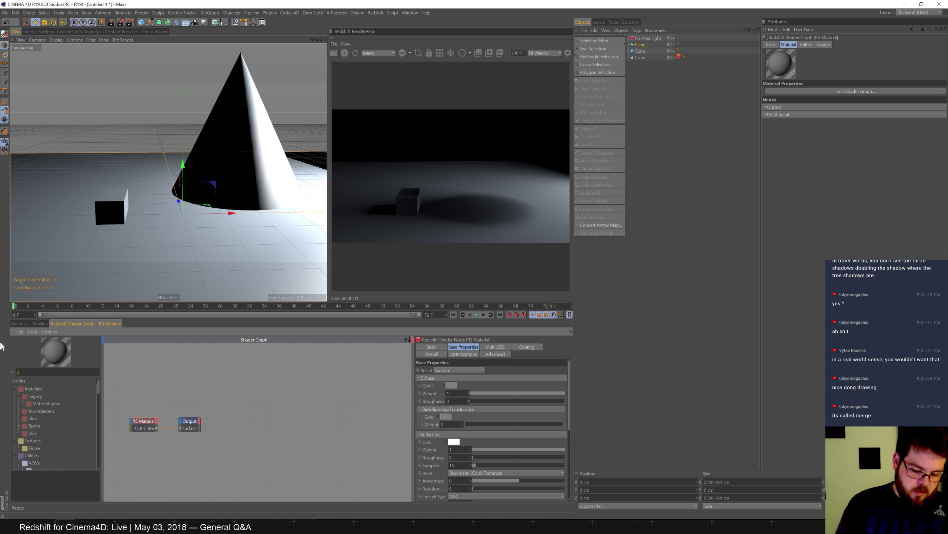
{"action": "left_click_drag", "start_coordinate": [47, 403], "coordinate": [260, 423]}
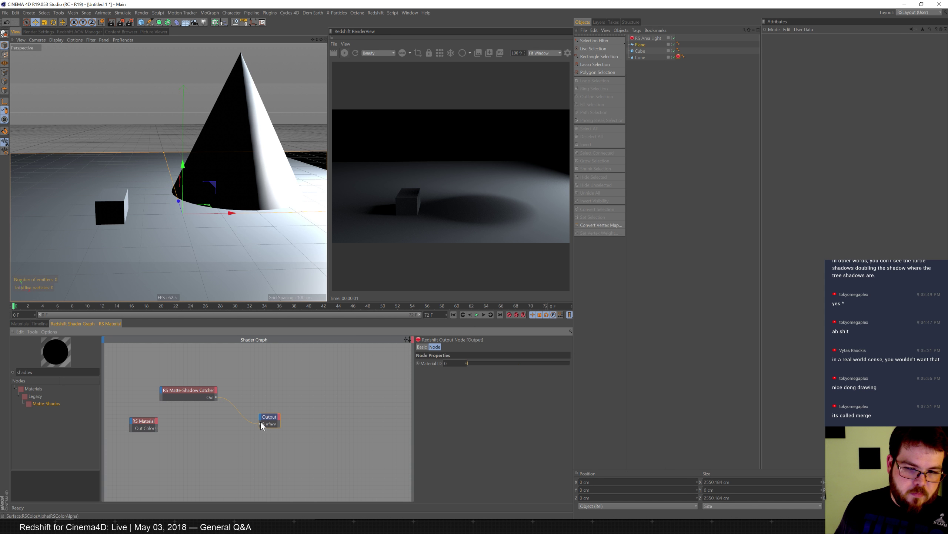
- Select the RS Matte-Shadow Catcher node and apply the shadow catcher material to the ground plane
{"action": "left_click", "coordinate": [203, 394]}
{"action": "left_click", "coordinate": [20, 323]}
{"action": "left_click_drag", "start_coordinate": [34, 353], "coordinate": [651, 44]}
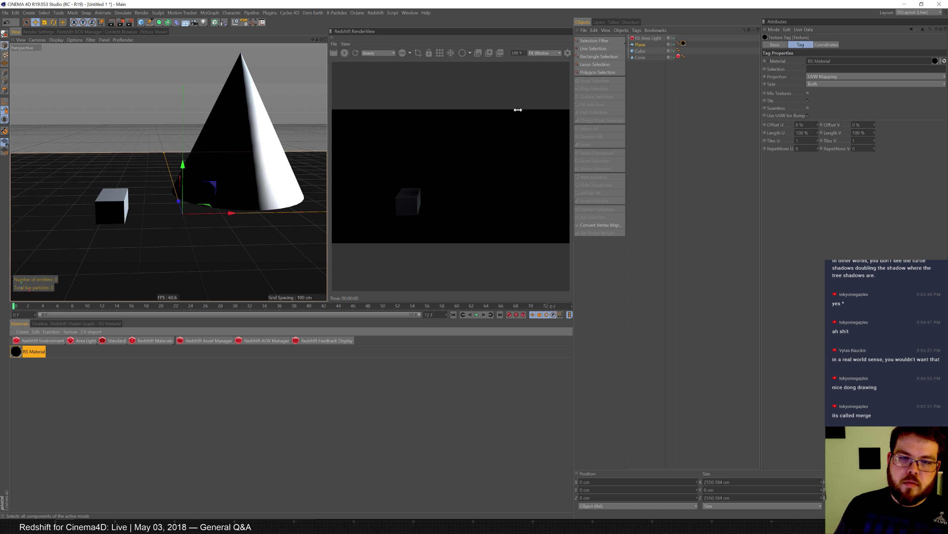
- Try the Background Is Environment and Catch Diffuse options on the RS Matte-Shadow Catcher node
{"action": "left_click", "coordinate": [108, 324]}
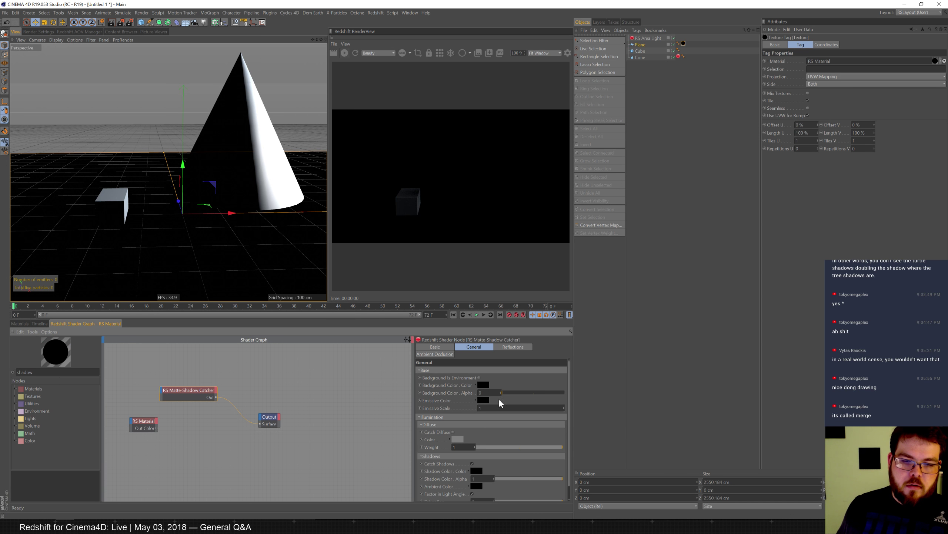
{"action": "left_click", "coordinate": [478, 377]}
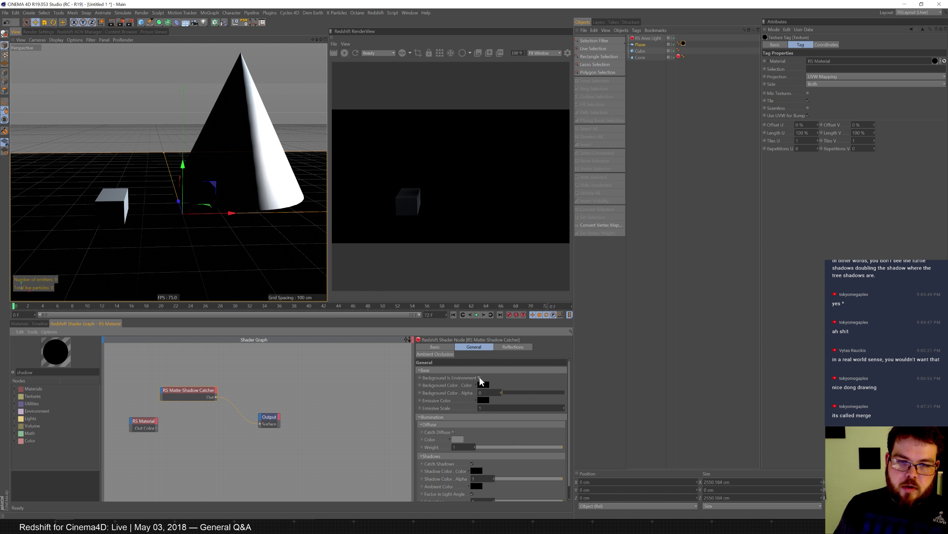
{"action": "left_click_drag", "start_coordinate": [569, 370], "coordinate": [567, 399]}
{"action": "left_click", "coordinate": [454, 418]}
- Add a second plane, scale it to about 1103 cm, and raise it about 0.57 cm above the ground plane
{"action": "left_click_drag", "start_coordinate": [140, 25], "coordinate": [194, 39]}
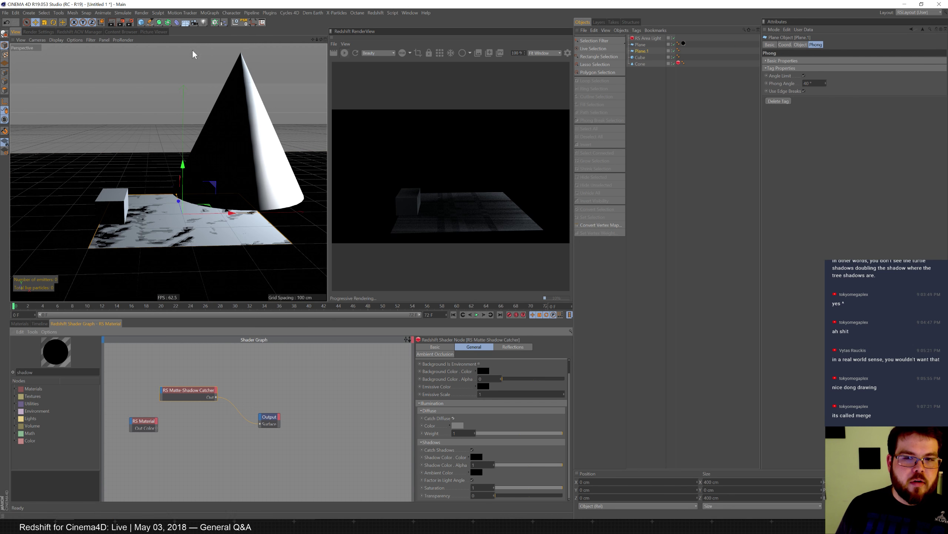
{"action": "key", "text": "t"}
{"action": "left_click_drag", "start_coordinate": [168, 177], "coordinate": [340, 123]}
{"action": "left_click_drag", "start_coordinate": [203, 178], "coordinate": [279, 155]}
{"action": "key", "text": "e"}
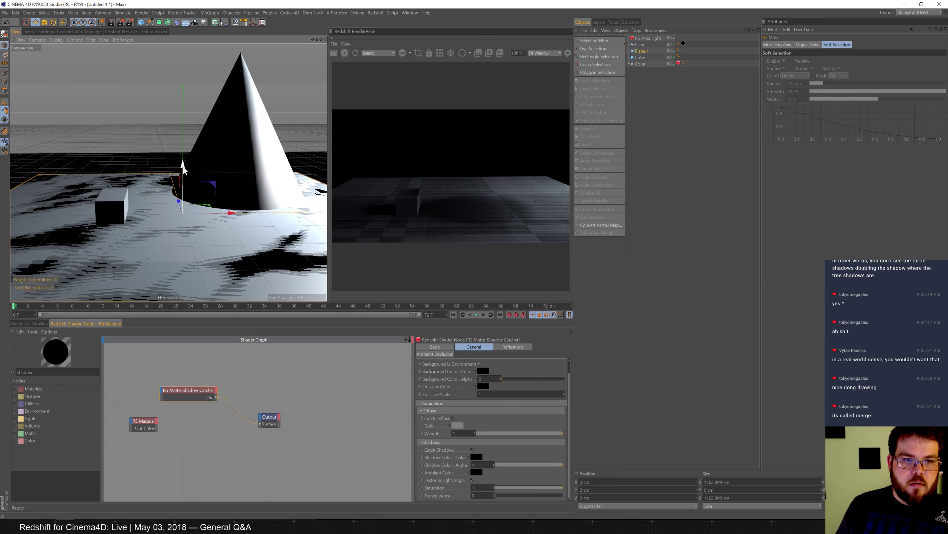
{"action": "left_click_drag", "start_coordinate": [182, 163], "coordinate": [183, 166]}
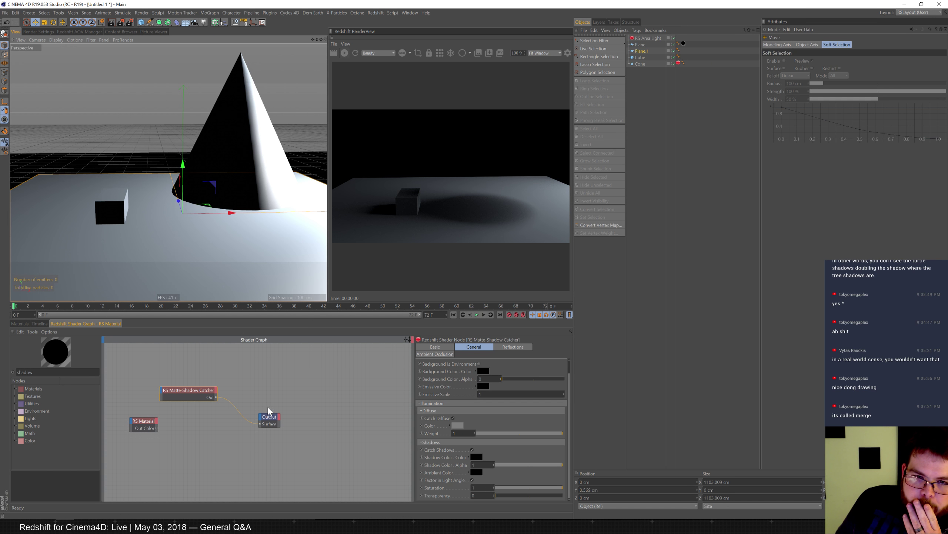
- Move the shadow catcher material from the ground plane to the cone, with Catch Diffuse off and Background Is Environment on
{"action": "left_click", "coordinate": [454, 418]}
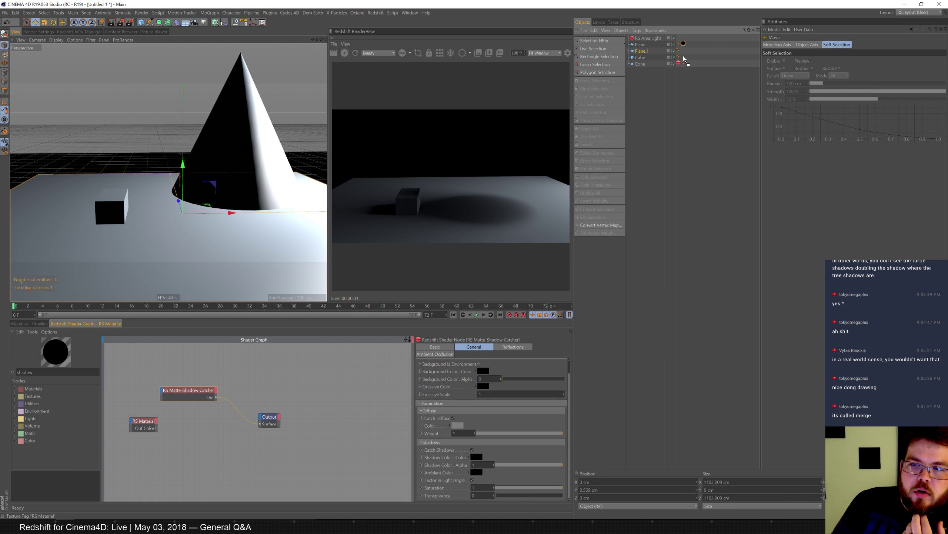
{"action": "left_click_drag", "start_coordinate": [685, 63], "coordinate": [689, 62]}
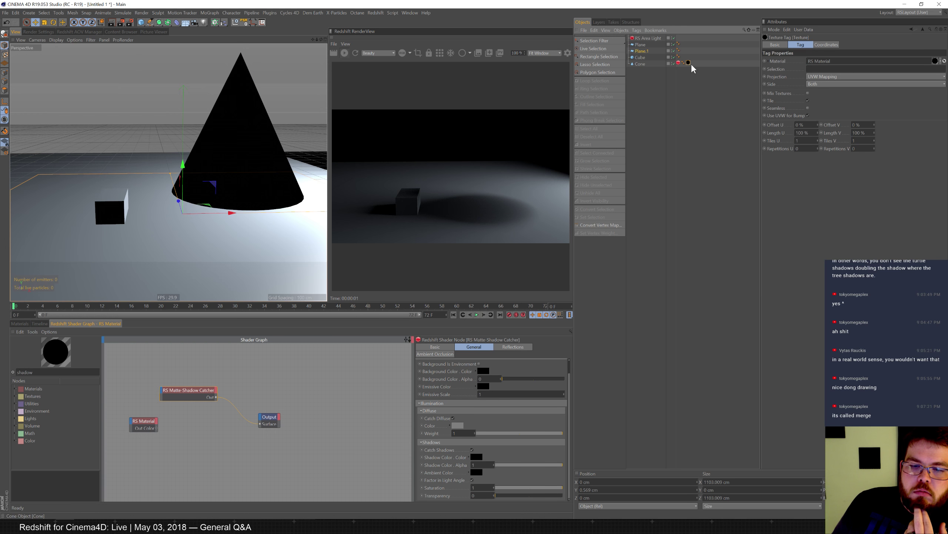
{"action": "left_click", "coordinate": [454, 418]}
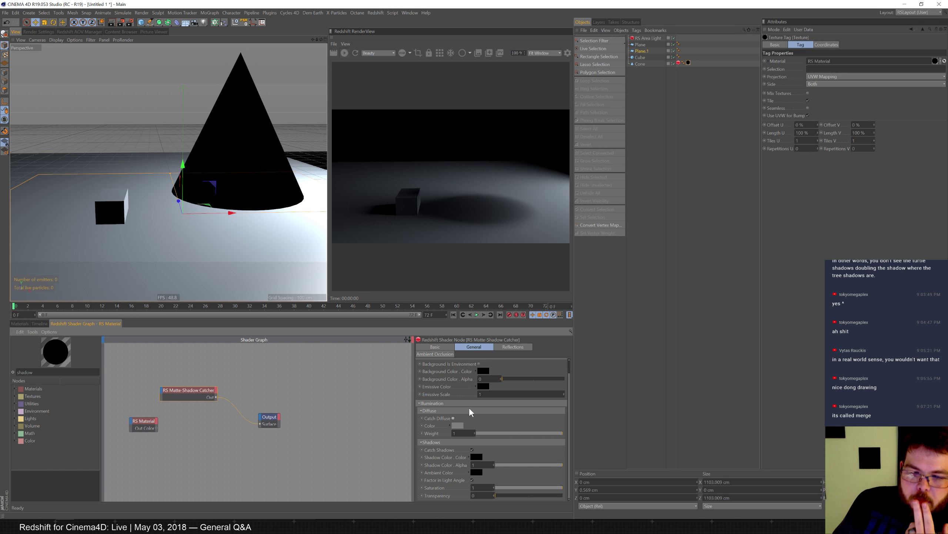
{"action": "left_click", "coordinate": [479, 363]}
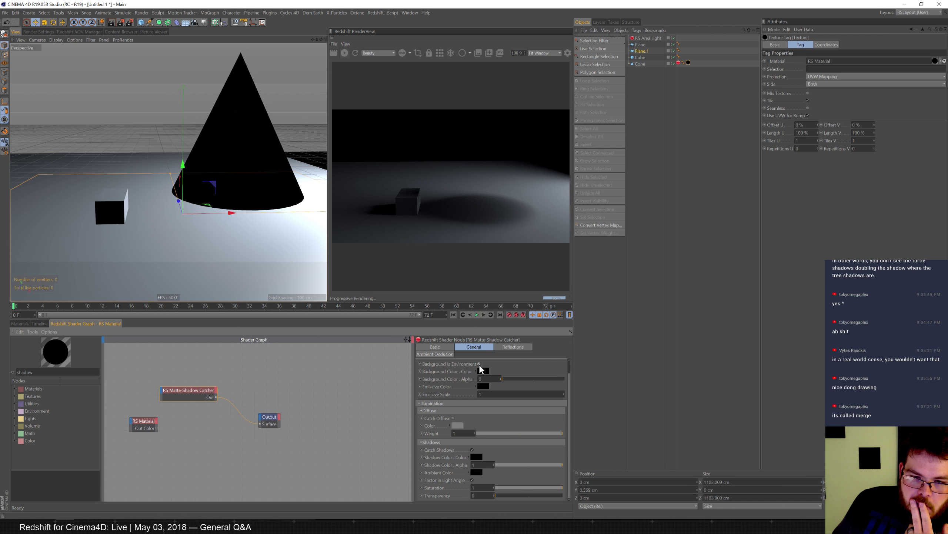
- View the shadow catcher's reflection settings and turn off Catch Shadows
{"action": "left_click", "coordinate": [516, 347]}
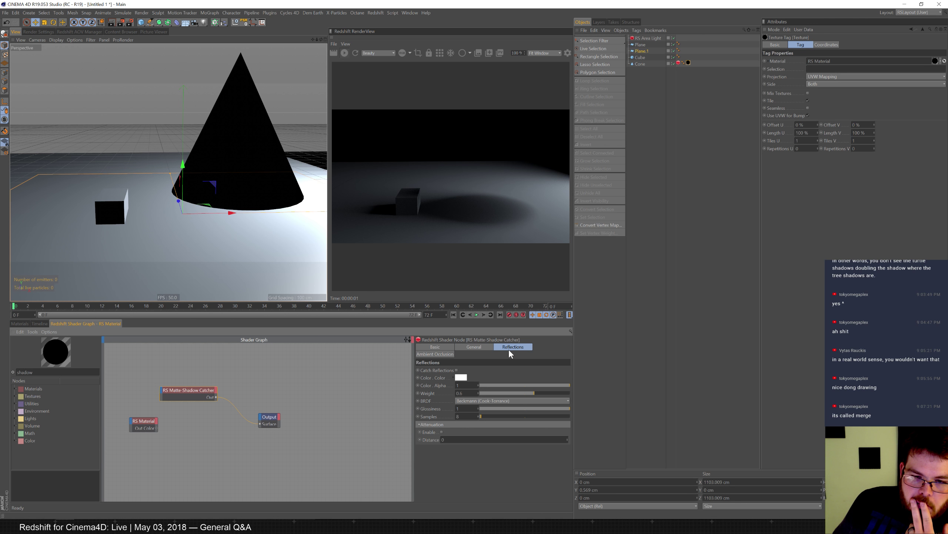
{"action": "left_click", "coordinate": [478, 346]}
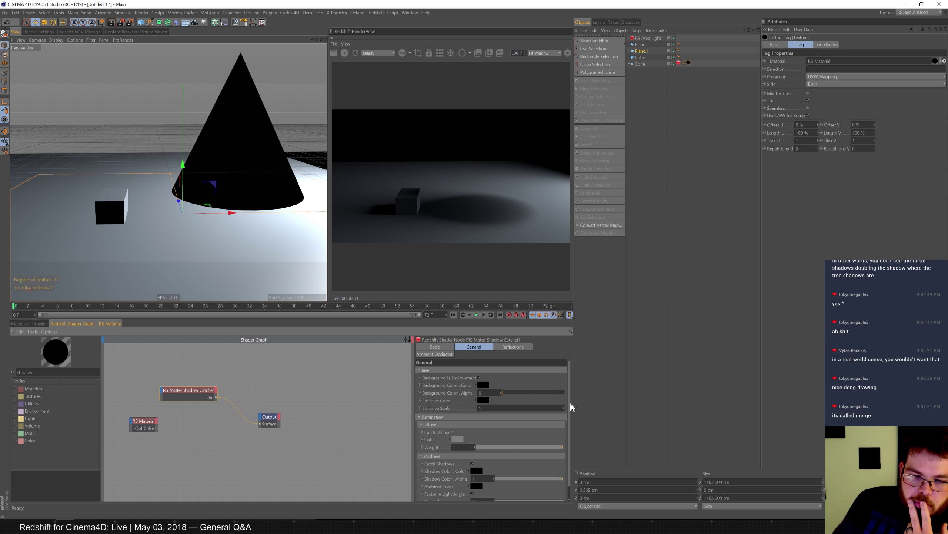
{"action": "left_click", "coordinate": [473, 464]}
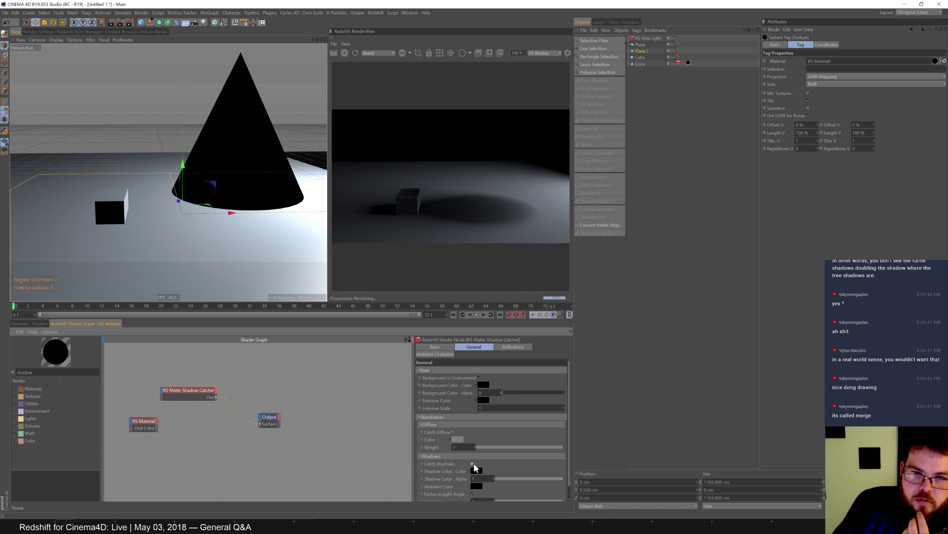
- Move the shadow catcher material from the cone back to the original ground plane and turn on Catch Shadows
{"action": "left_click", "coordinate": [691, 65]}
{"action": "left_click_drag", "start_coordinate": [681, 46], "coordinate": [681, 45]}
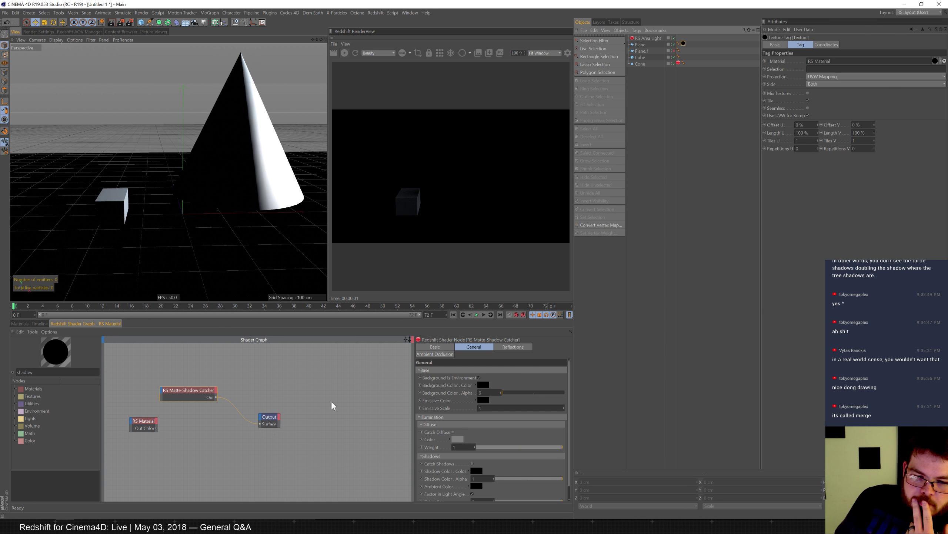
{"action": "left_click", "coordinate": [472, 464]}
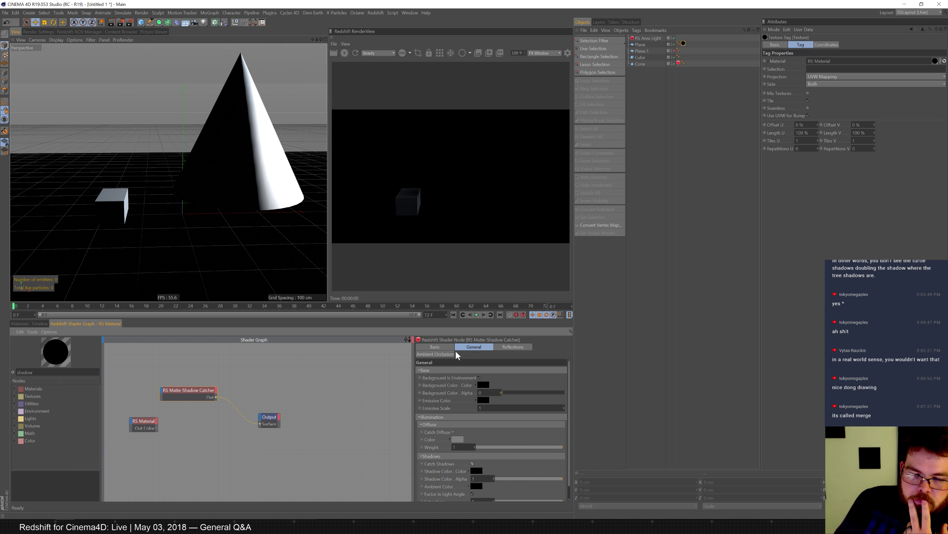
- Enable the second plane, view the shadow catcher's reflection settings and toggle its Ambient Occlusion
{"action": "left_click", "coordinate": [675, 51]}
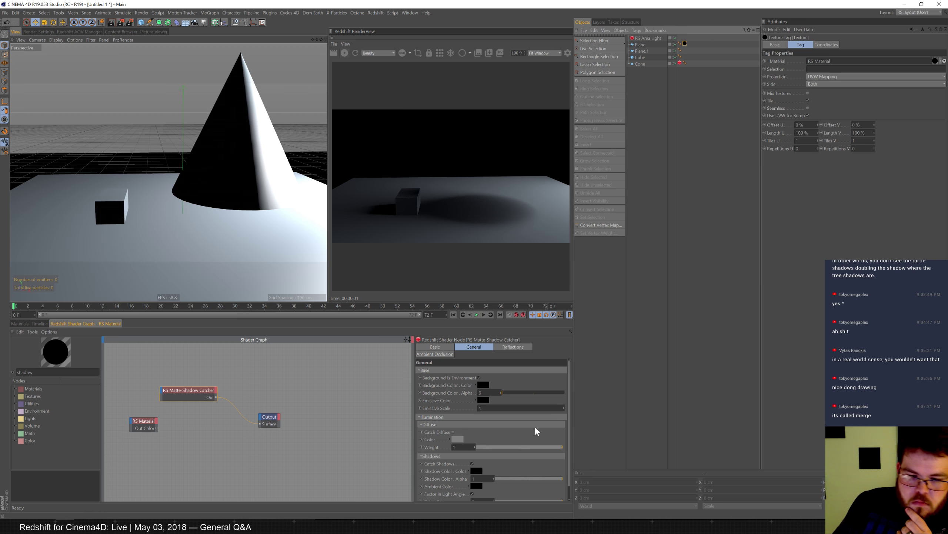
{"action": "left_click", "coordinate": [521, 346]}
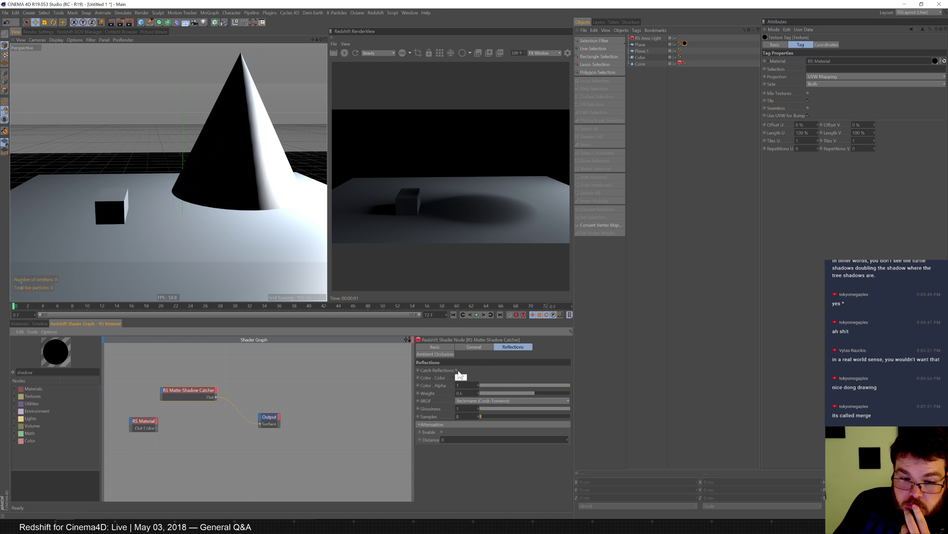
{"action": "left_click", "coordinate": [446, 354]}
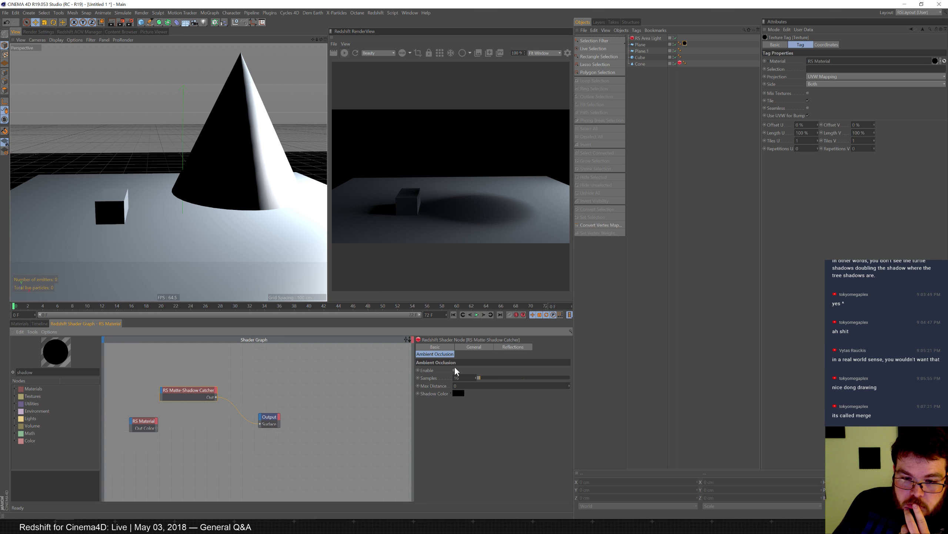
{"action": "left_click", "coordinate": [454, 370]}
{"action": "left_click", "coordinate": [489, 348]}
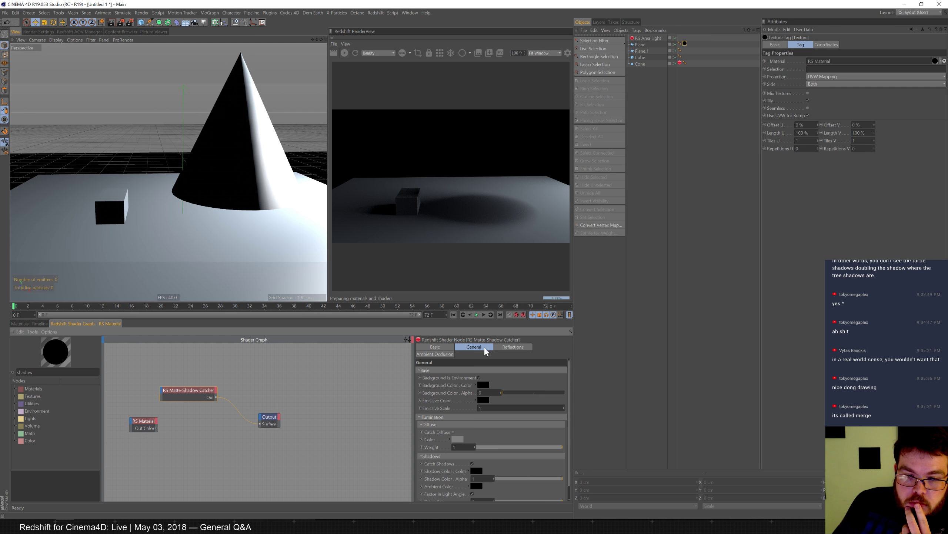
- Set the shadow catcher's Background Color Alpha to 1, turn off Background Is Environment and toggle Factor In Light Angle
{"action": "left_click_drag", "start_coordinate": [523, 393], "coordinate": [589, 392]}
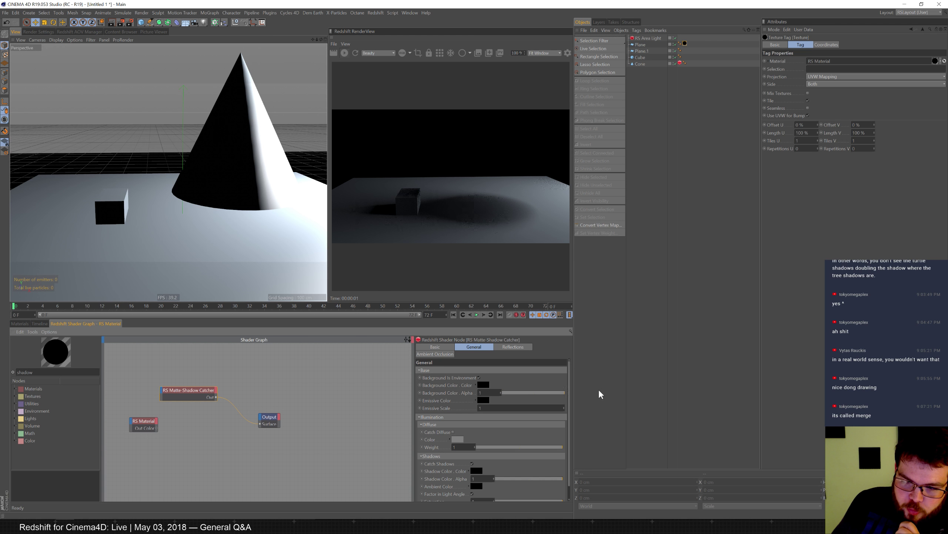
{"action": "left_click", "coordinate": [479, 377]}
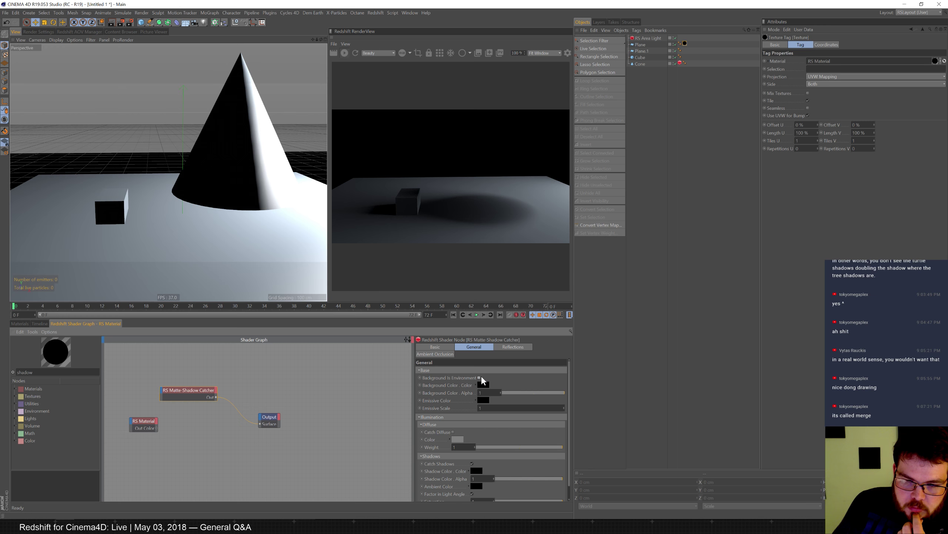
{"action": "scroll", "coordinate": [568, 433], "scroll_direction": "down", "scroll_amount": 1}
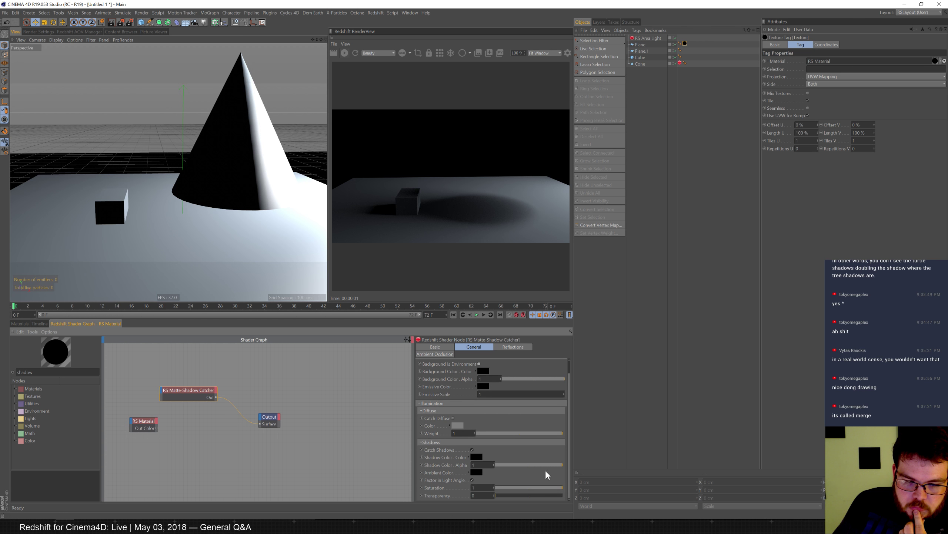
{"action": "left_click", "coordinate": [472, 480]}
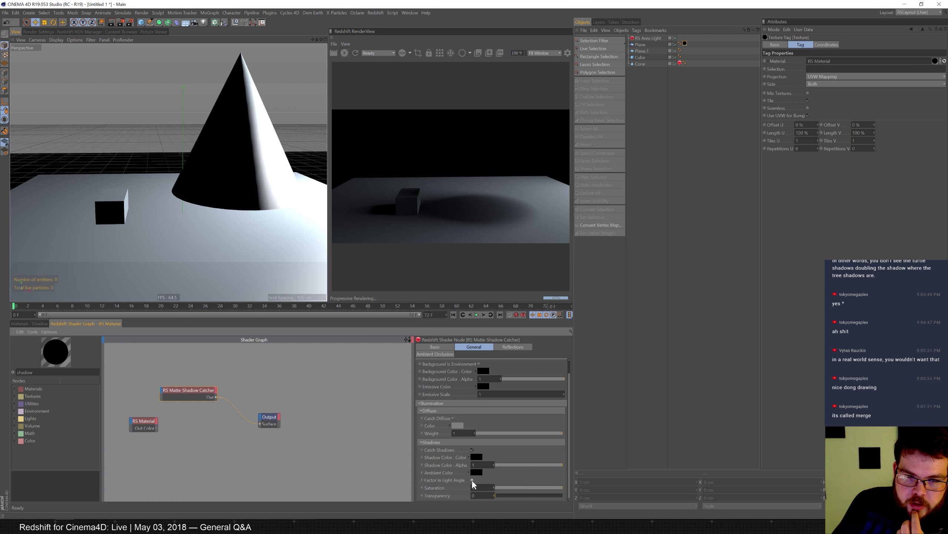
- Disable Matte in the cone's Redshift Object tag and move the shadow catcher material from the ground plane to the cone
{"action": "left_click", "coordinate": [680, 63]}
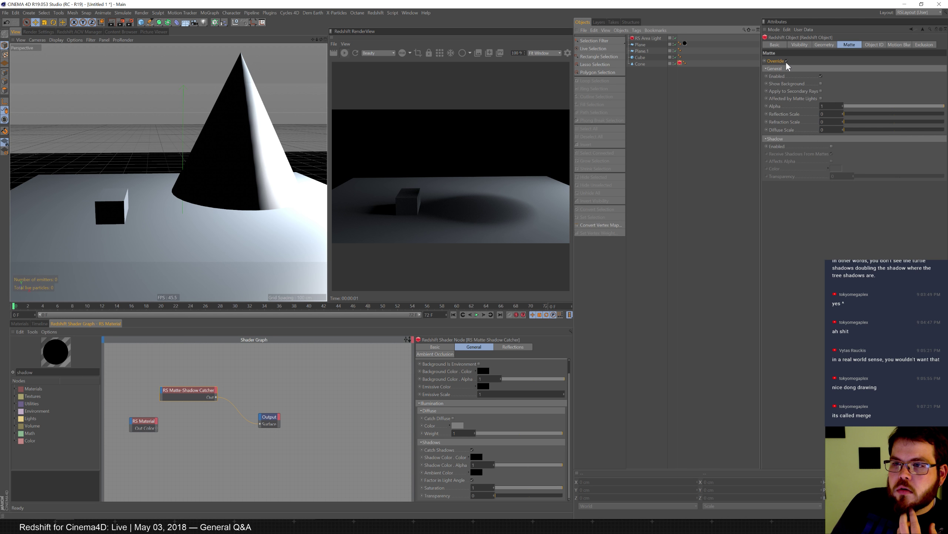
{"action": "left_click", "coordinate": [821, 76]}
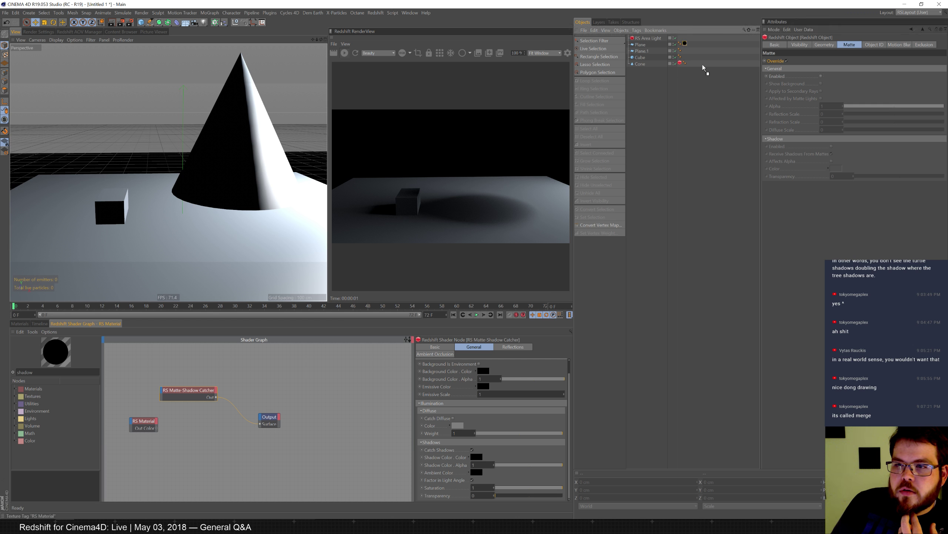
{"action": "left_click_drag", "start_coordinate": [699, 65], "coordinate": [691, 65]}
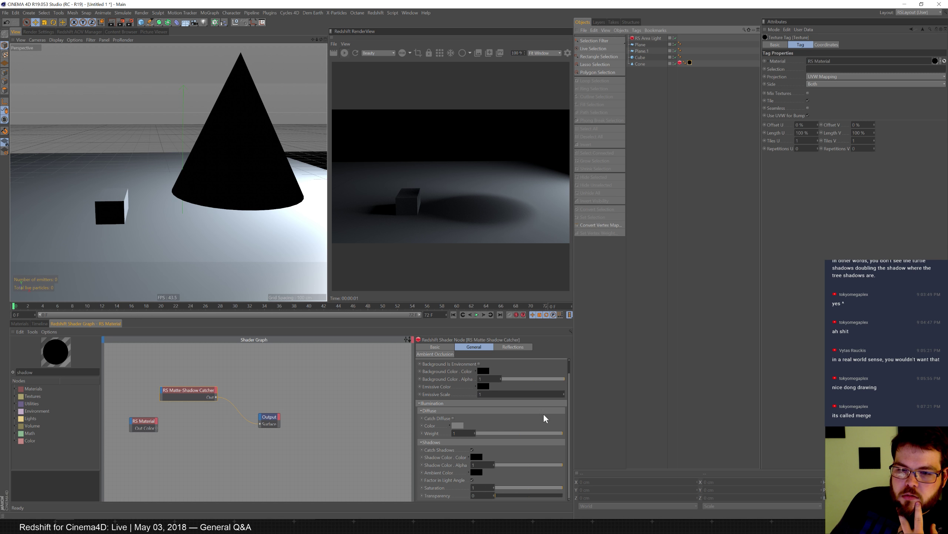
- Toggle the shadow catcher's Catch Diffuse and Catch Shadows options, and remove the material from the cone
{"action": "left_click", "coordinate": [453, 417]}
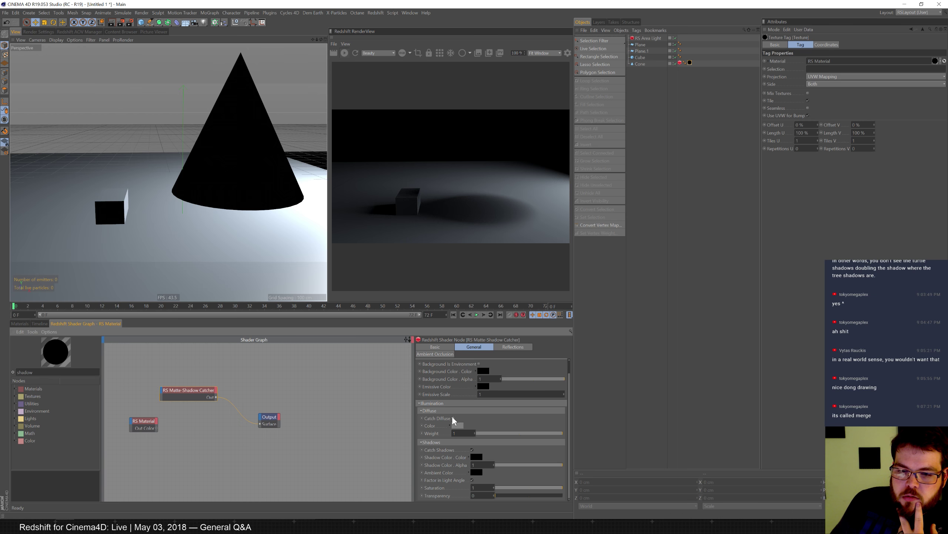
{"action": "left_click", "coordinate": [472, 450]}
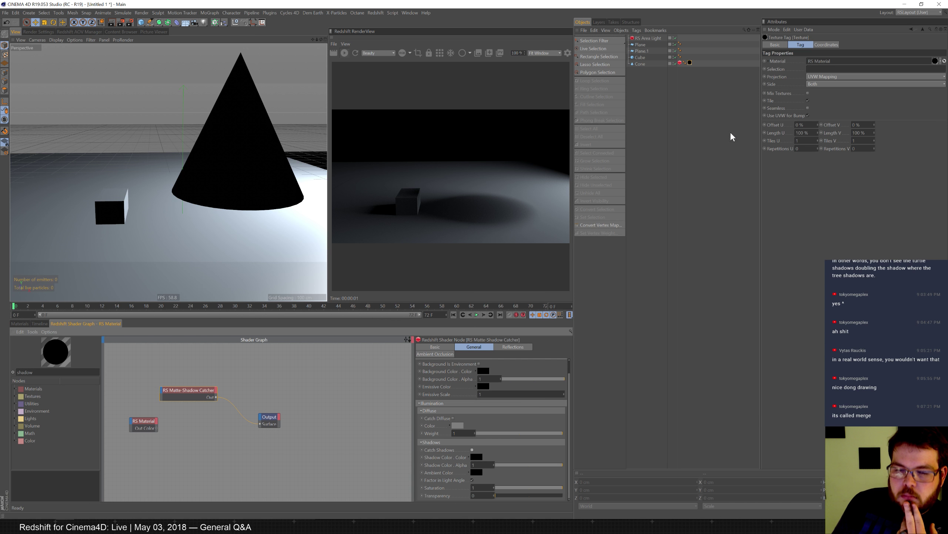
{"action": "left_click", "coordinate": [688, 62]}
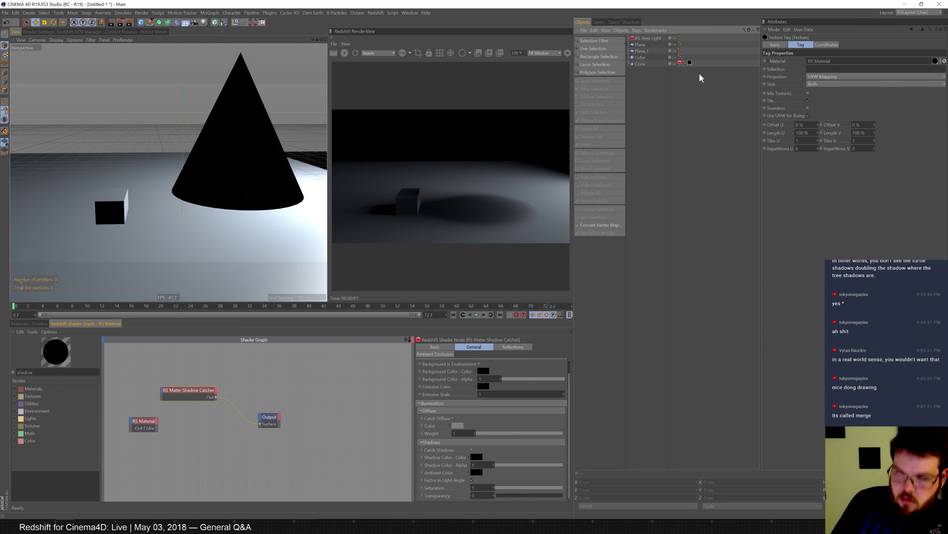
{"action": "key", "text": "Delete"}
- Examine the RS Area Light's Shadow and Project settings
{"action": "left_click", "coordinate": [650, 39]}
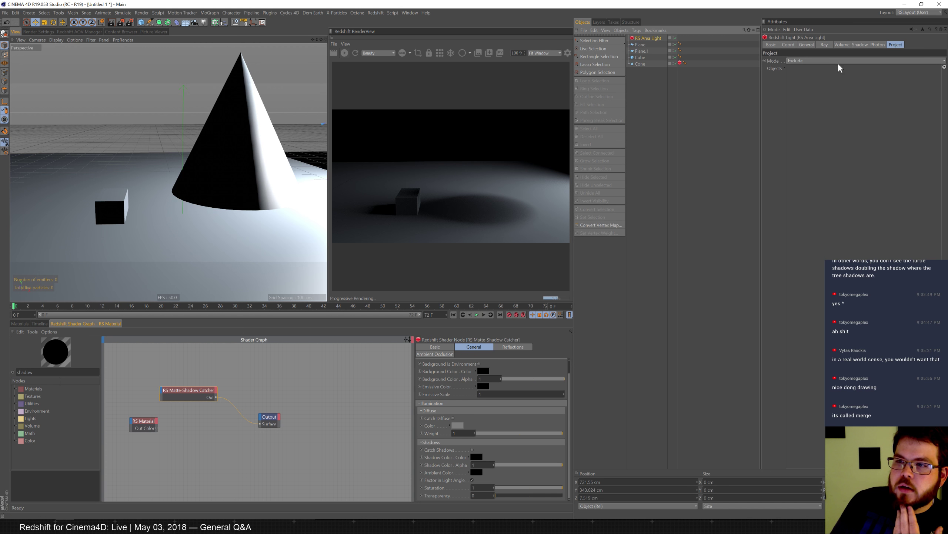
{"action": "left_click", "coordinate": [860, 45]}
{"action": "mouse_move", "coordinate": [854, 69]}
{"action": "left_mouse_down"}
{"action": "mouse_move", "coordinate": [934, 68]}
{"action": "mouse_move", "coordinate": [825, 67]}
{"action": "mouse_move", "coordinate": [859, 67]}
{"action": "left_mouse_up"}
{"action": "left_click", "coordinate": [815, 60]}
{"action": "left_click", "coordinate": [815, 60]}
{"action": "left_click_drag", "start_coordinate": [859, 68], "coordinate": [861, 69]}
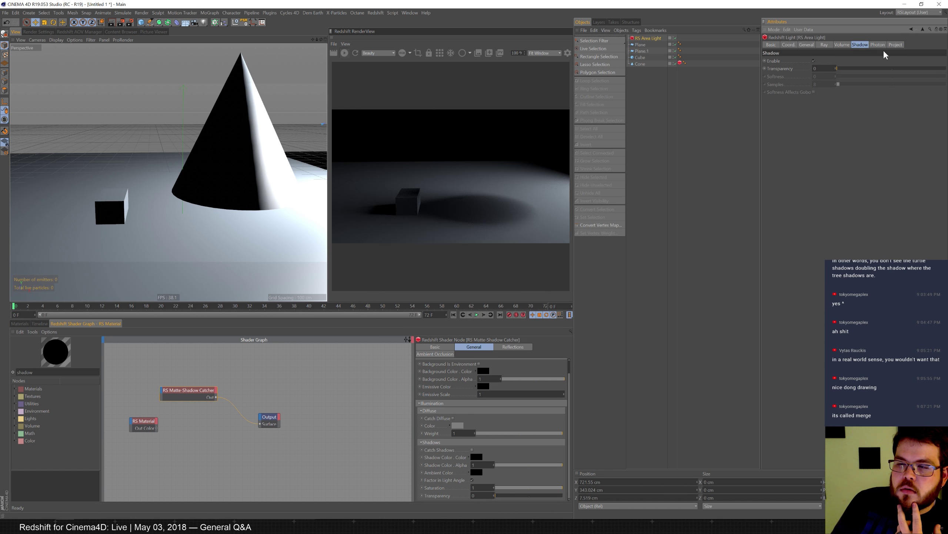
{"action": "left_click", "coordinate": [896, 44]}
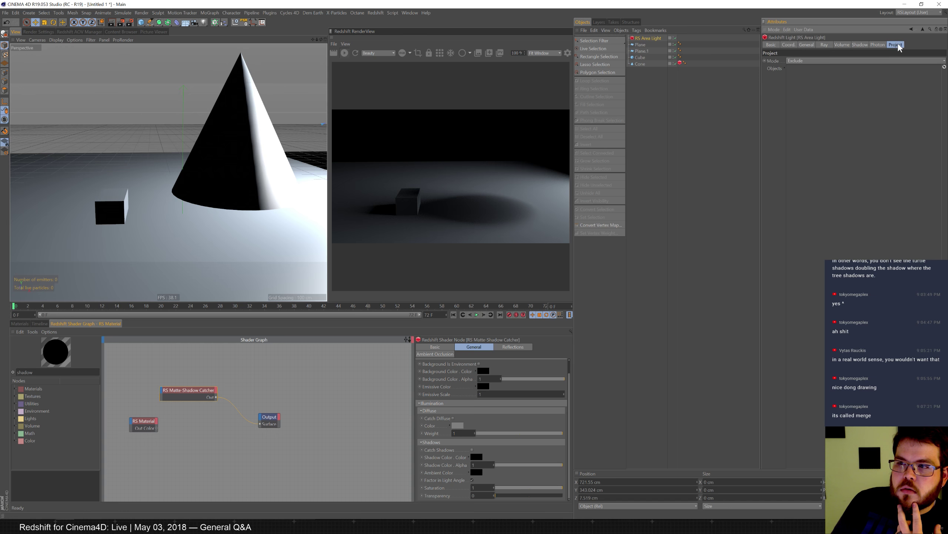
- Delete the second plane and exclude the remaining ground plane from the RS Area Light
{"action": "left_click", "coordinate": [645, 51]}
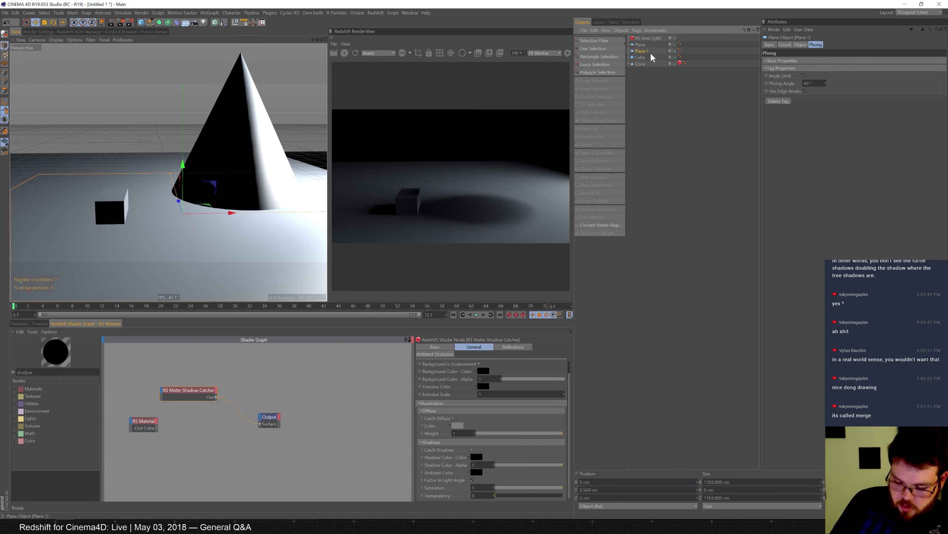
{"action": "key", "text": "Delete"}
{"action": "left_click", "coordinate": [647, 39]}
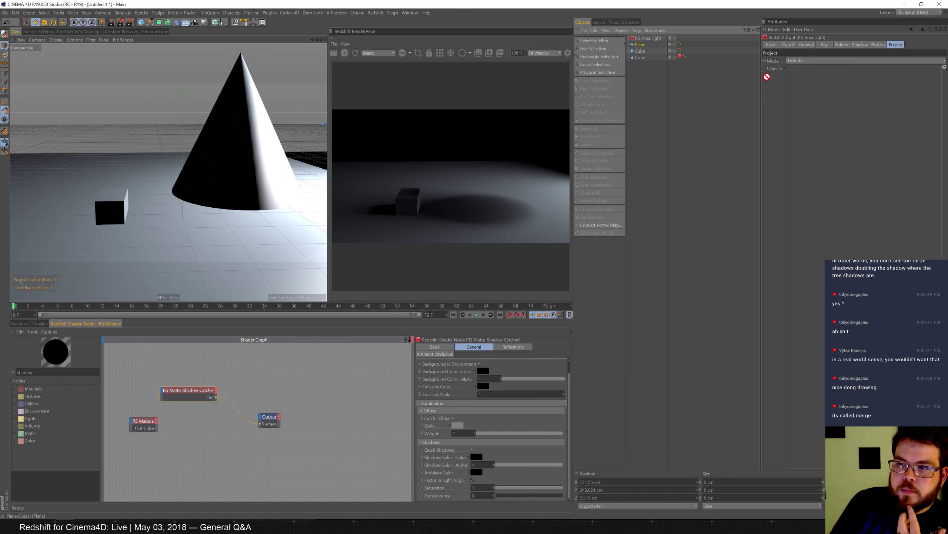
{"action": "left_click_drag", "start_coordinate": [767, 77], "coordinate": [803, 73]}
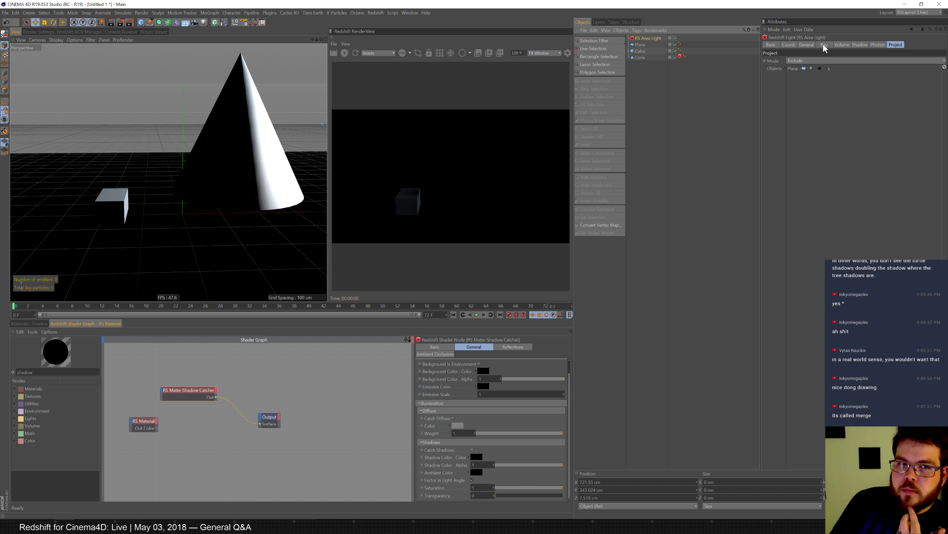
- Add a Redshift dome light and set its Project mode to Include with only the ground plane listed
{"action": "left_click", "coordinate": [25, 324]}
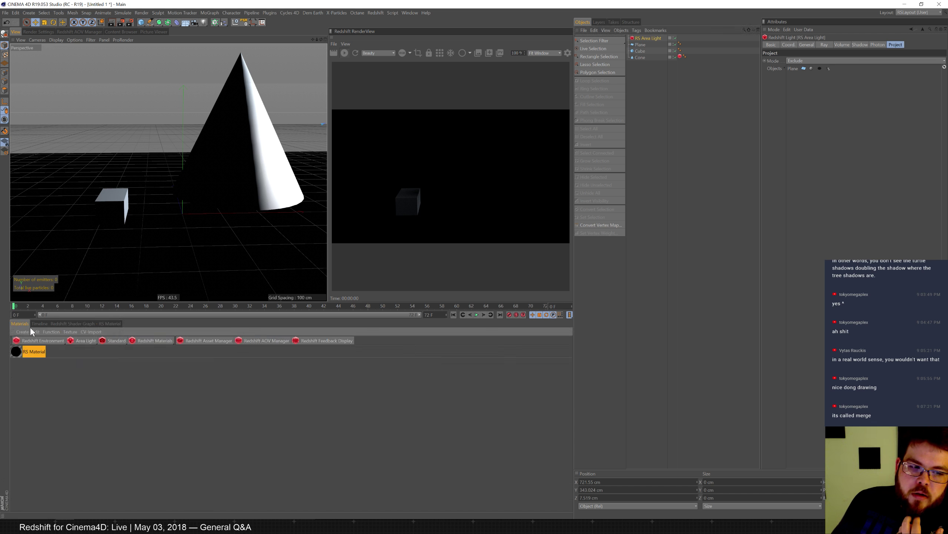
{"action": "left_click", "coordinate": [81, 343]}
{"action": "left_click", "coordinate": [127, 379]}
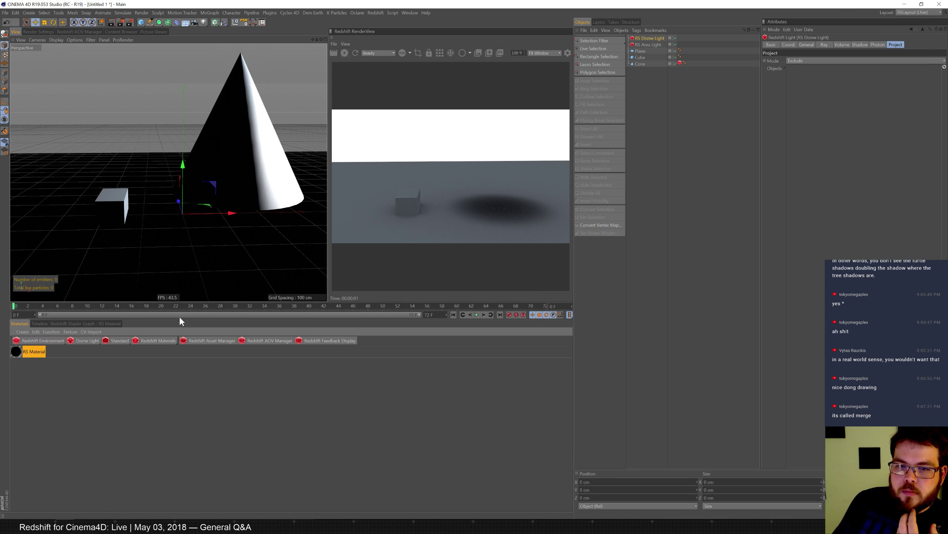
{"action": "left_click", "coordinate": [861, 60]}
{"action": "left_click", "coordinate": [841, 68]}
{"action": "left_click_drag", "start_coordinate": [648, 53], "coordinate": [843, 88]}
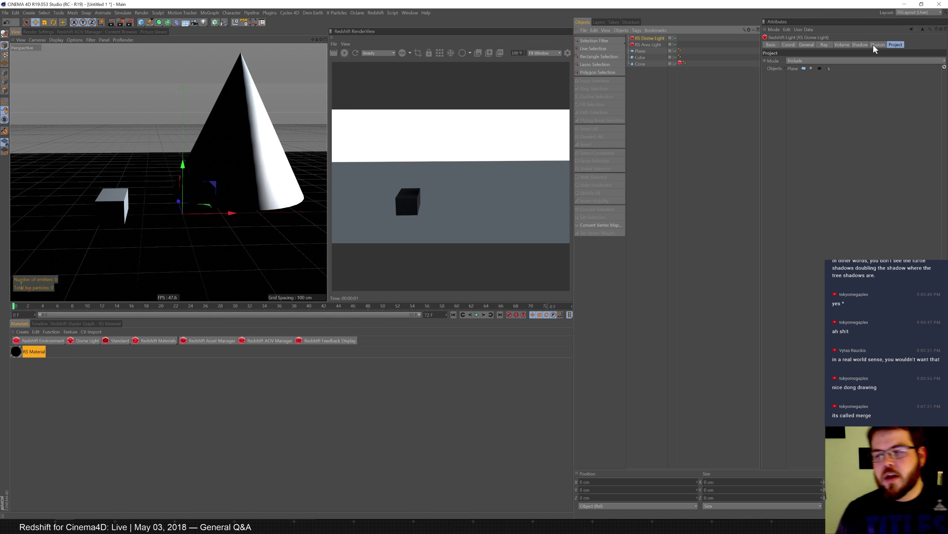
- Add an HDRI browser tag to the dome light, choose a Manhattan Nights Vol. 2 image and link the tag to Dome Map
{"action": "left_click", "coordinate": [787, 45]}
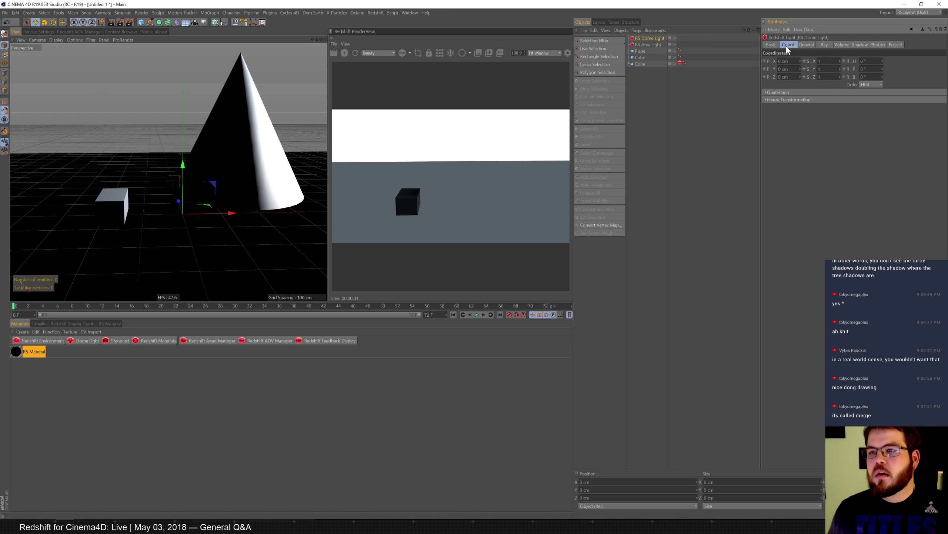
{"action": "right_click", "coordinate": [656, 38]}
{"action": "left_click", "coordinate": [689, 185]}
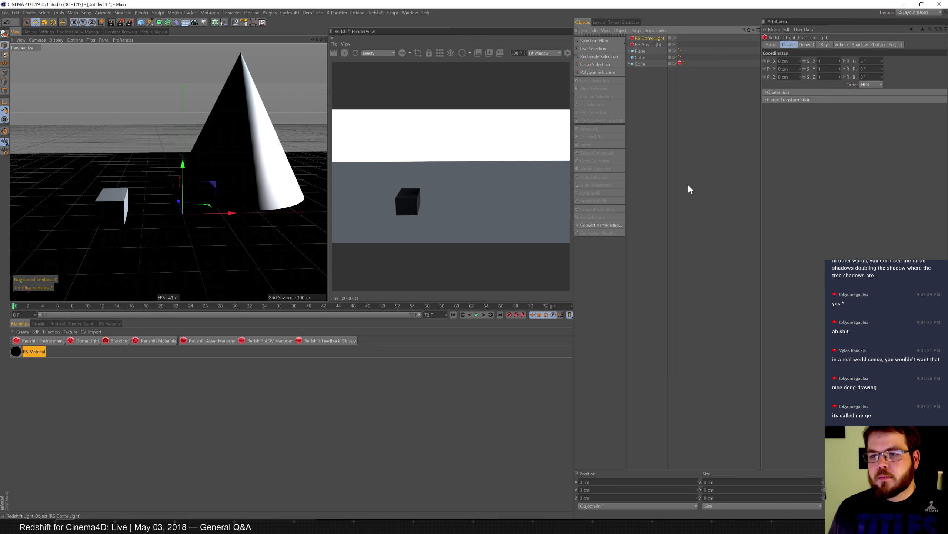
{"action": "left_click", "coordinate": [785, 63]}
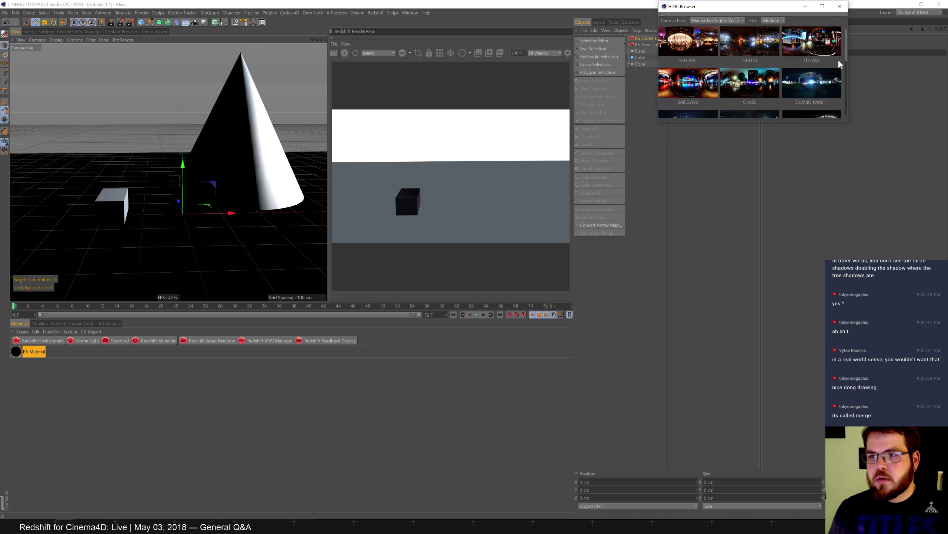
{"action": "left_click", "coordinate": [840, 6]}
{"action": "left_click", "coordinate": [652, 38]}
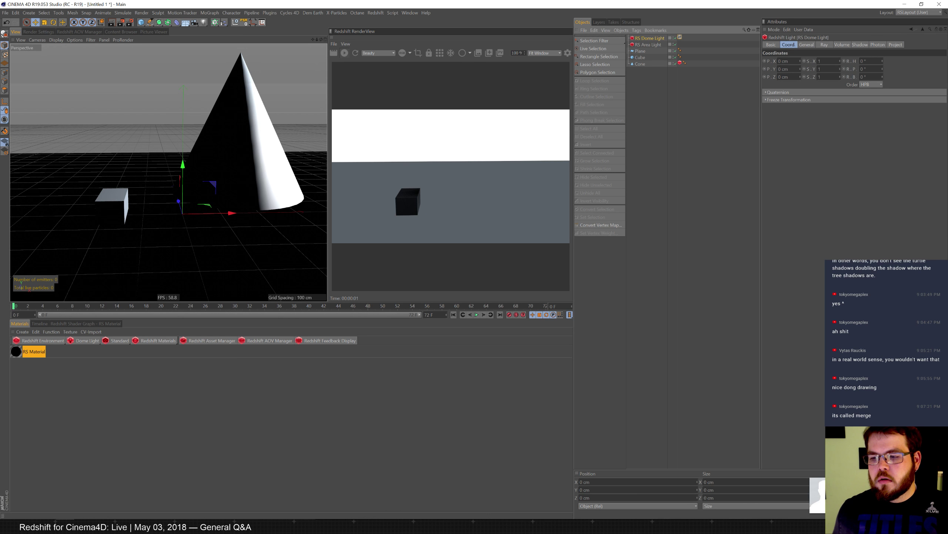
{"action": "left_click", "coordinate": [805, 44]}
{"action": "left_click_drag", "start_coordinate": [783, 77], "coordinate": [680, 38]}
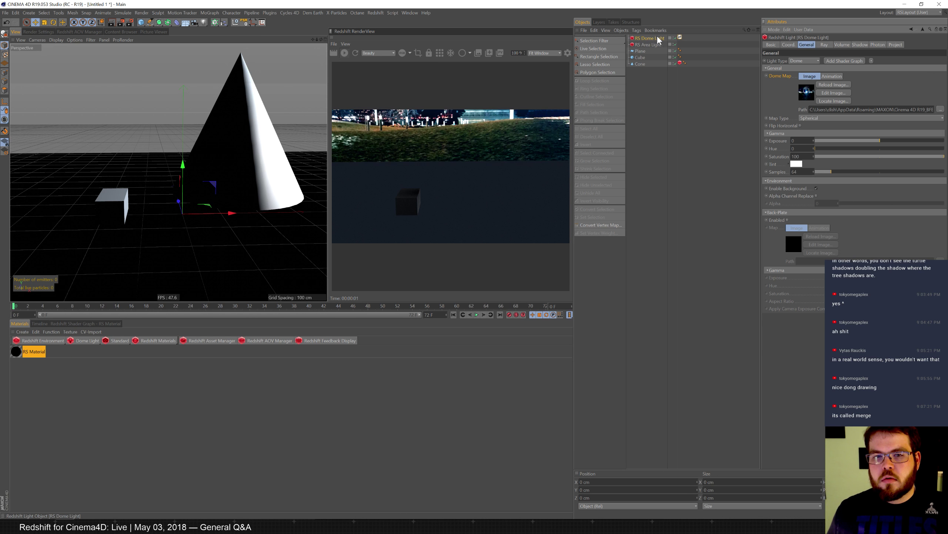
- Toggle the dome light's Back Plate on and off, and turn off Enable Background
{"action": "left_click", "coordinate": [787, 220]}
{"action": "left_click", "coordinate": [787, 220]}
{"action": "left_click", "coordinate": [816, 188]}
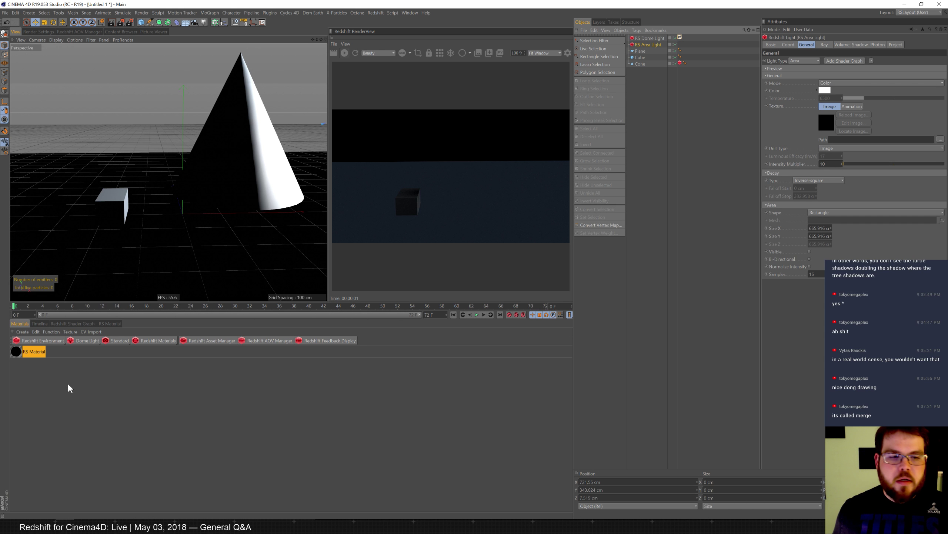
- Add a second Redshift area light, rotate it to face the cube and move it to about X 90 cm, Y 157 cm
{"action": "left_click_drag", "start_coordinate": [84, 340], "coordinate": [119, 372]}
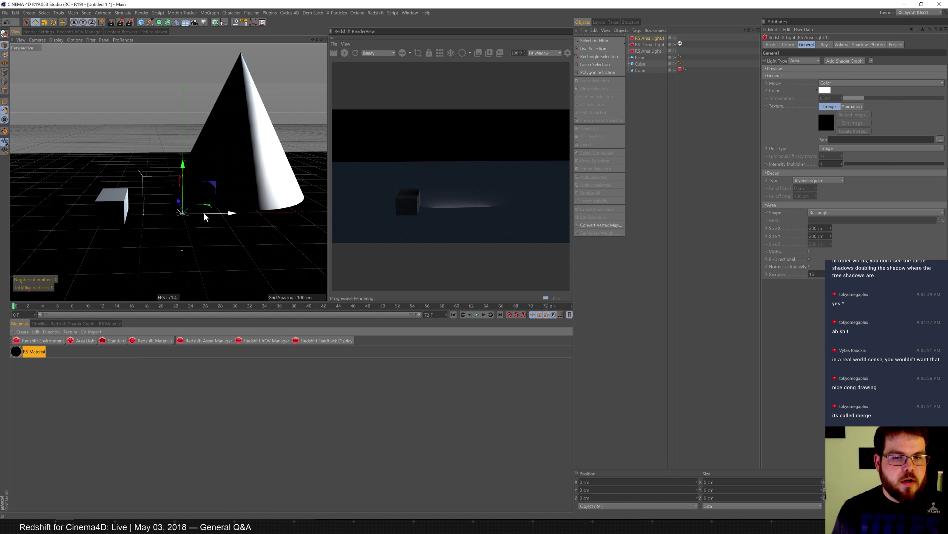
{"action": "key", "text": "r"}
{"action": "left_click_drag", "start_coordinate": [178, 219], "coordinate": [214, 218]}
{"action": "key", "text": "e"}
{"action": "left_click_drag", "start_coordinate": [186, 183], "coordinate": [178, 159]}
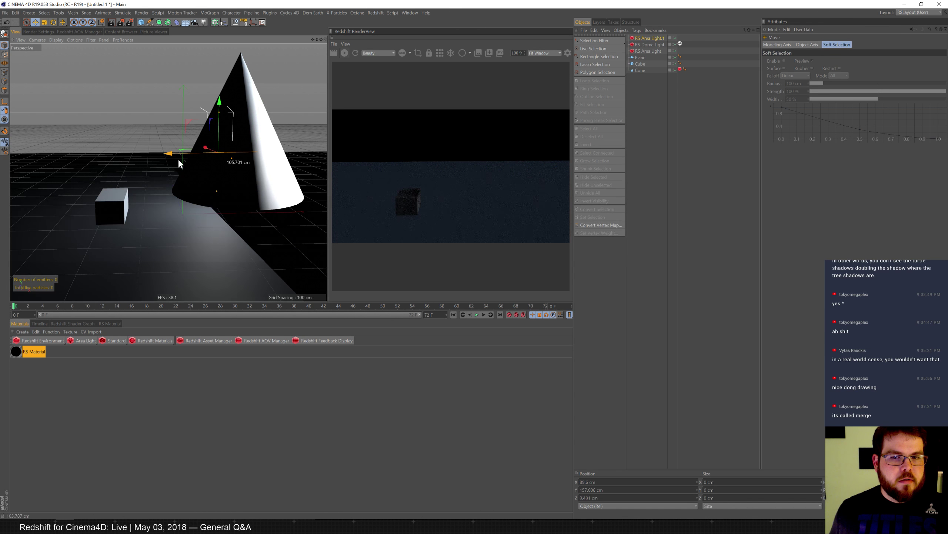
- Set the new area light's Project mode to Include with only the cube listed
{"action": "left_click", "coordinate": [661, 37]}
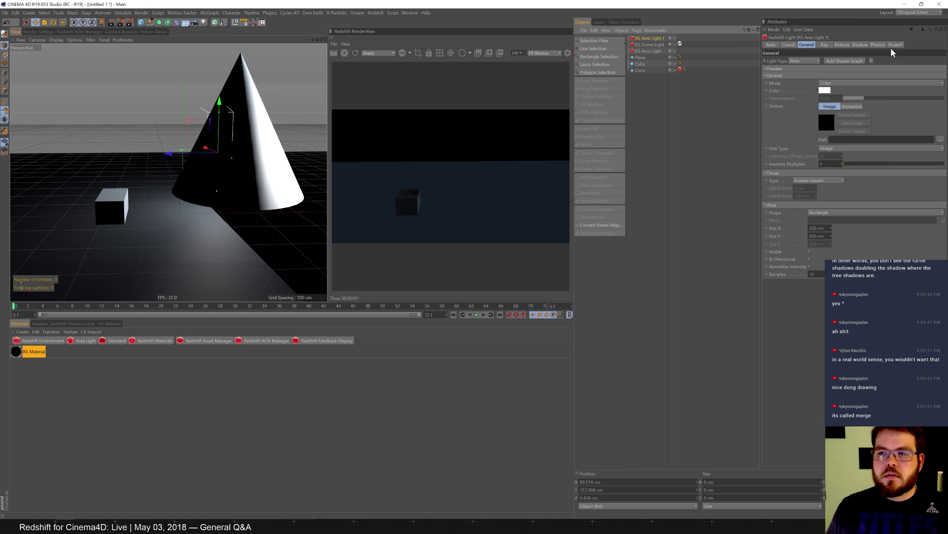
{"action": "left_click", "coordinate": [896, 45]}
{"action": "left_click", "coordinate": [820, 62]}
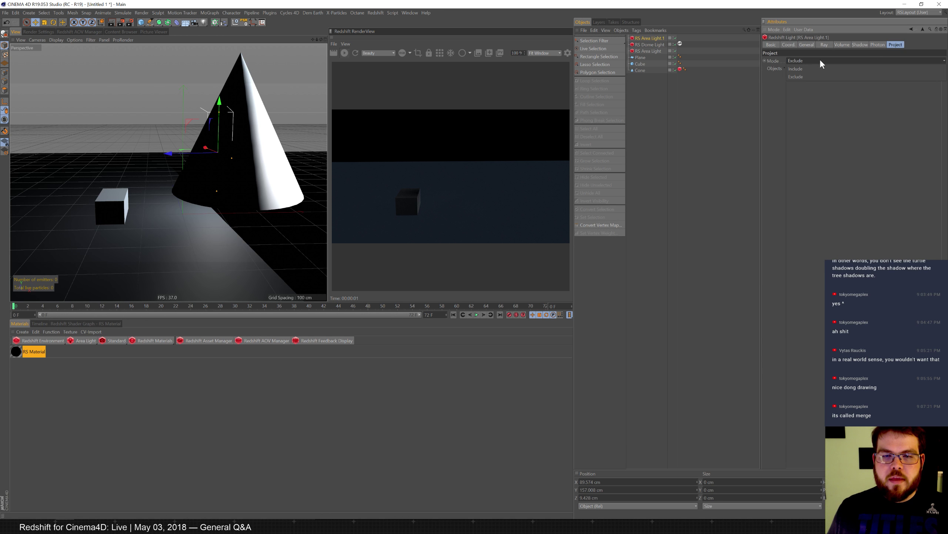
{"action": "left_click", "coordinate": [821, 69]}
{"action": "left_click_drag", "start_coordinate": [636, 65], "coordinate": [842, 94]}
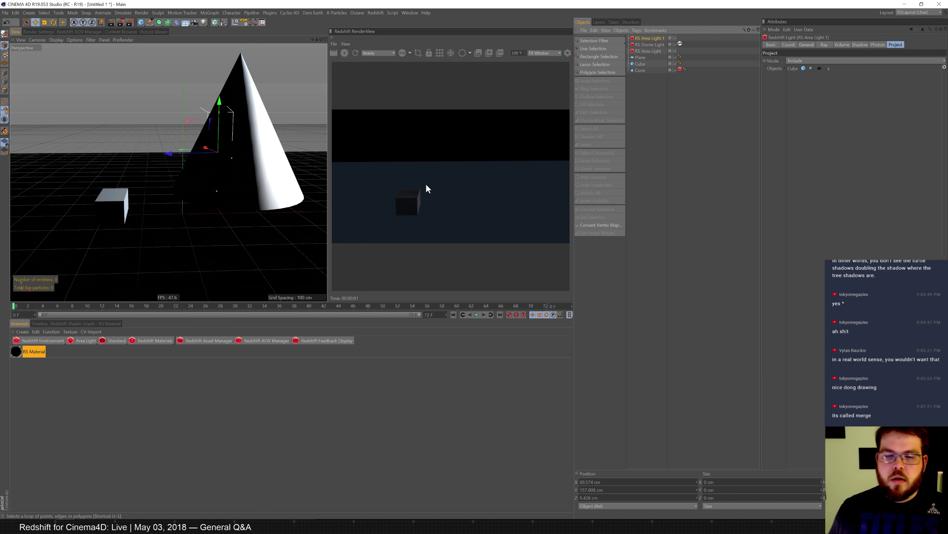
- Raise the second area light to about X 64 cm, Y 215 cm and rotate it to tilt toward the cube
{"action": "left_click_drag", "start_coordinate": [221, 102], "coordinate": [221, 146]}
{"action": "left_click_drag", "start_coordinate": [161, 204], "coordinate": [212, 76]}
{"action": "key", "text": "r"}
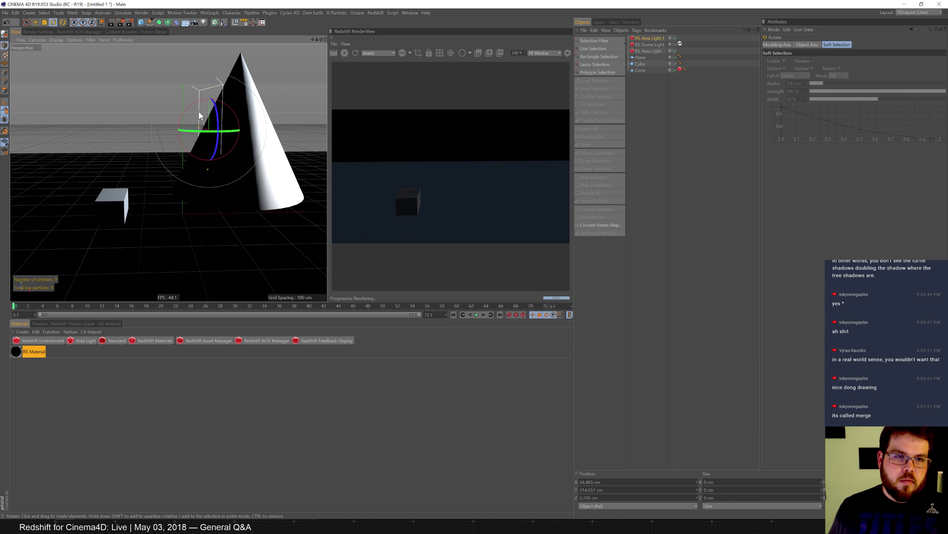
{"action": "left_click_drag", "start_coordinate": [186, 106], "coordinate": [172, 122]}
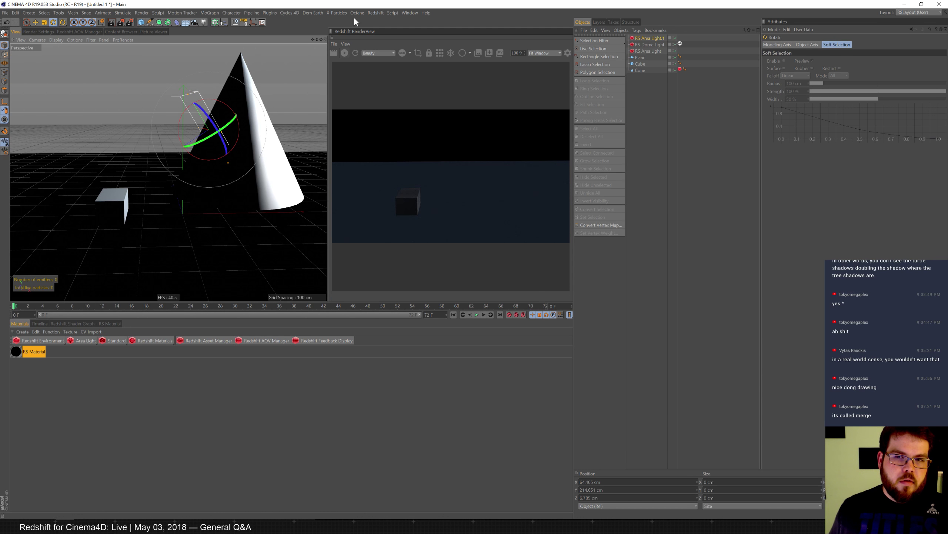
- Toggle the dome light off and on again, and scale up the second area light
{"action": "left_click", "coordinate": [676, 44]}
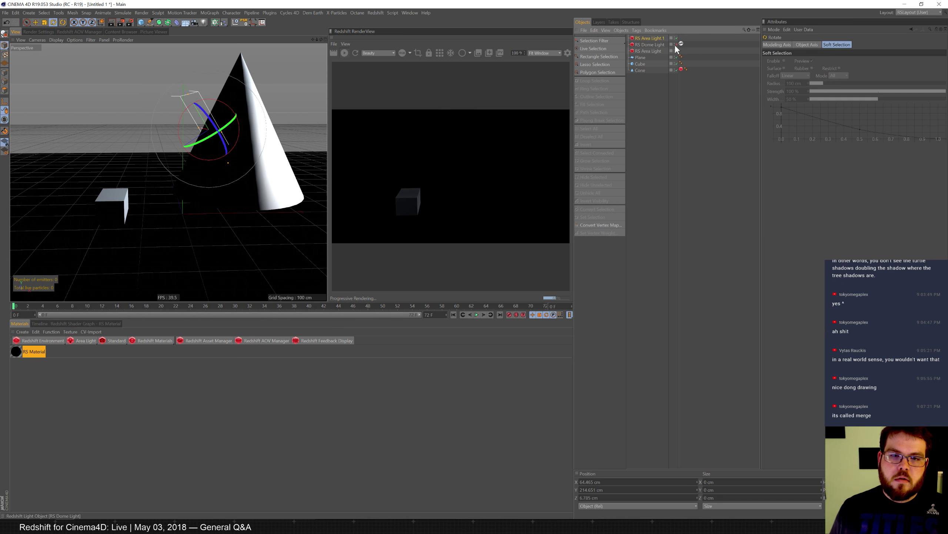
{"action": "left_click", "coordinate": [677, 45]}
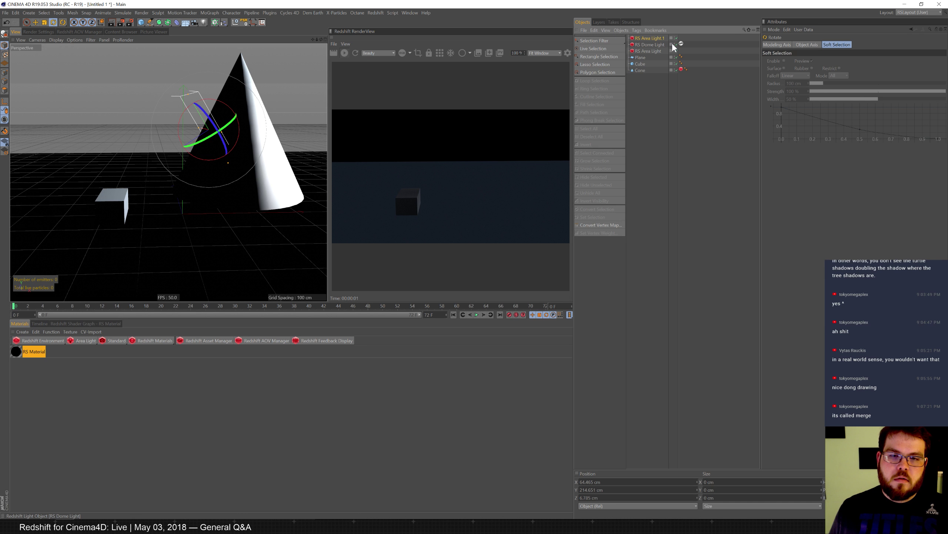
{"action": "left_click", "coordinate": [658, 38]}
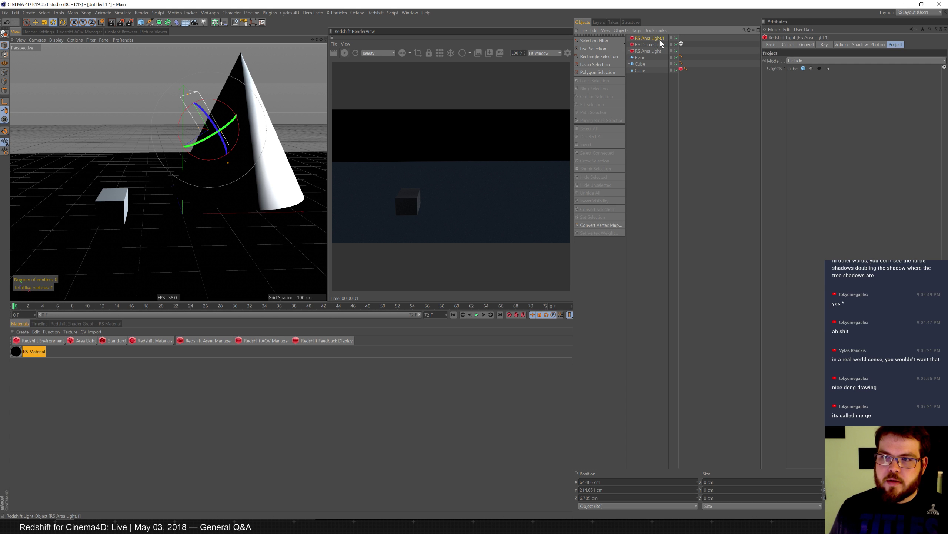
{"action": "key", "text": "t"}
{"action": "left_click_drag", "start_coordinate": [256, 134], "coordinate": [269, 159]}
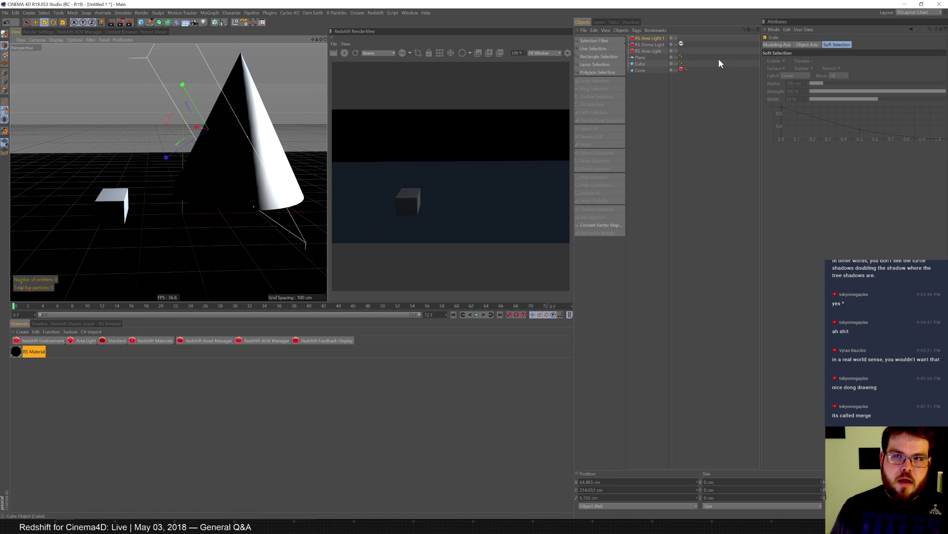
- Disable the dome light and add the plane to the second area light's Include list
{"action": "left_click_drag", "start_coordinate": [653, 44], "coordinate": [659, 45]}
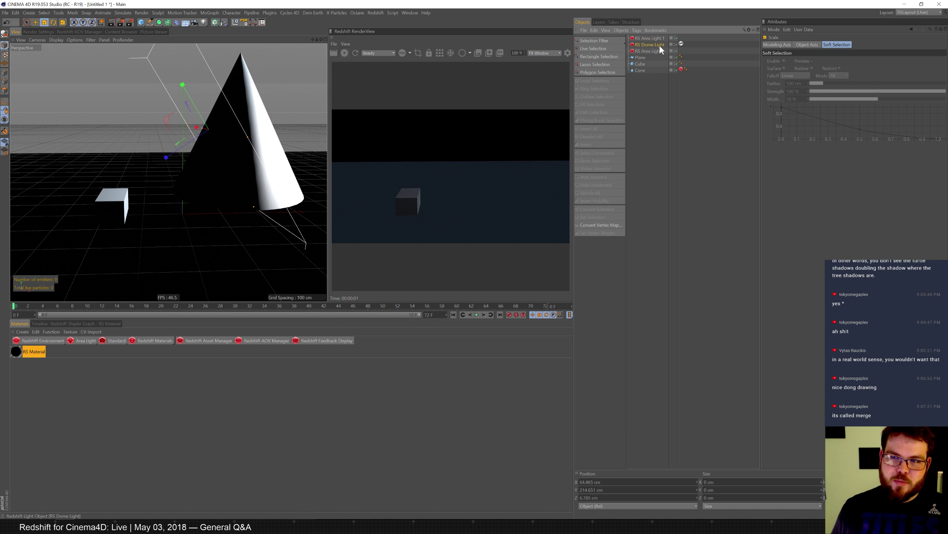
{"action": "left_click", "coordinate": [659, 44]}
{"action": "left_click", "coordinate": [677, 44]}
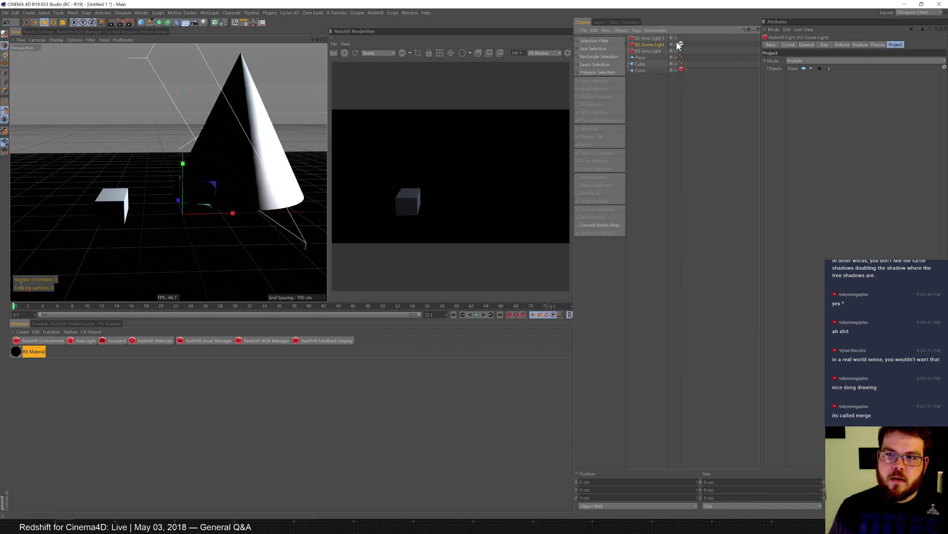
{"action": "left_click", "coordinate": [652, 38]}
{"action": "left_click_drag", "start_coordinate": [643, 58], "coordinate": [859, 104]}
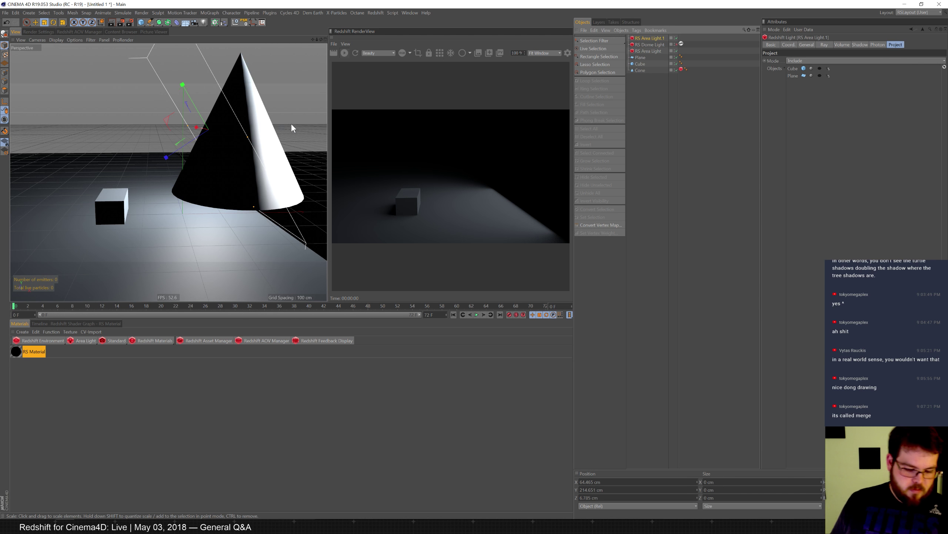
- Move the second area light back to about X -46 cm, Z 1057 cm, and undo a further move toward the cube
{"action": "key", "text": "e"}
{"action": "left_click_drag", "start_coordinate": [198, 128], "coordinate": [175, 120]}
{"action": "key", "text": "r"}
{"action": "key", "text": "e"}
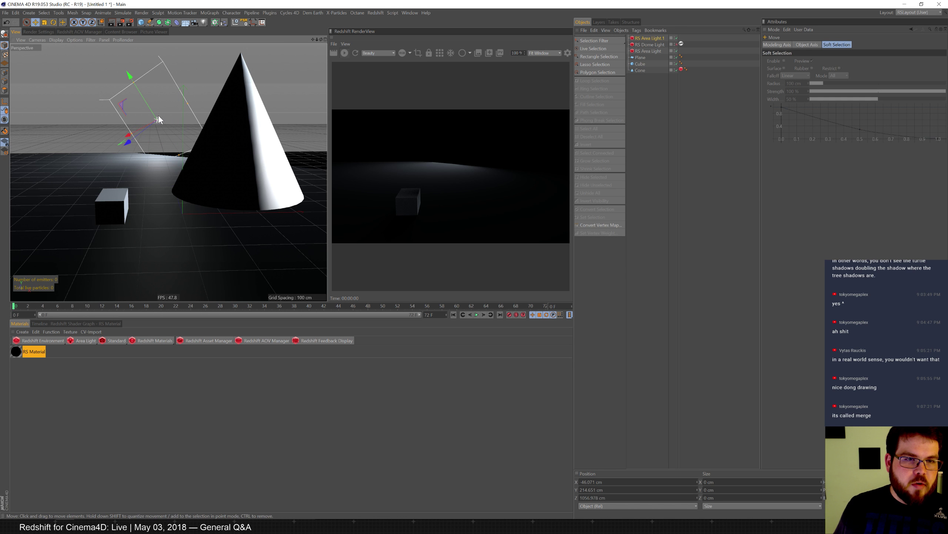
{"action": "left_click_drag", "start_coordinate": [159, 117], "coordinate": [107, 173]}
{"action": "key", "text": "ctrl+z"}
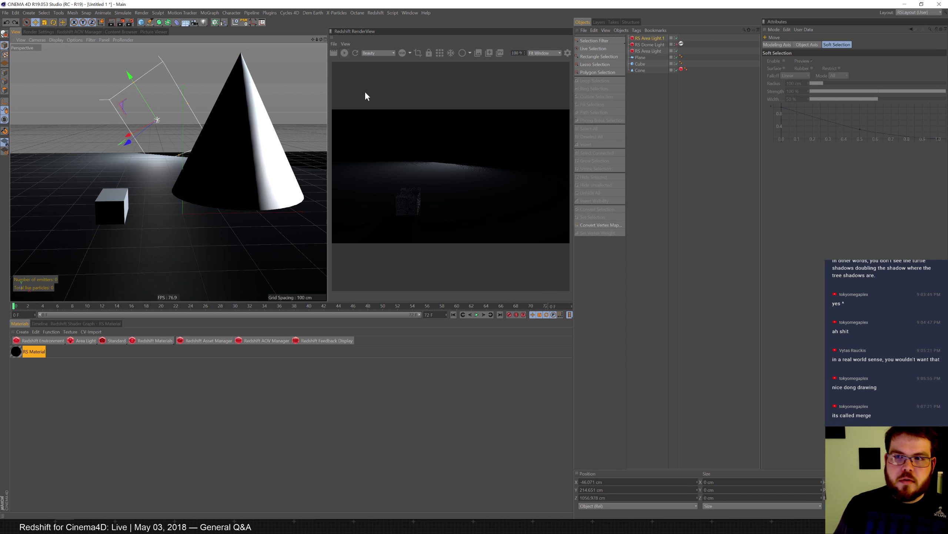
- Delete the second area light and re-enable the dome light
{"action": "left_click", "coordinate": [651, 38]}
{"action": "key", "text": "Delete"}
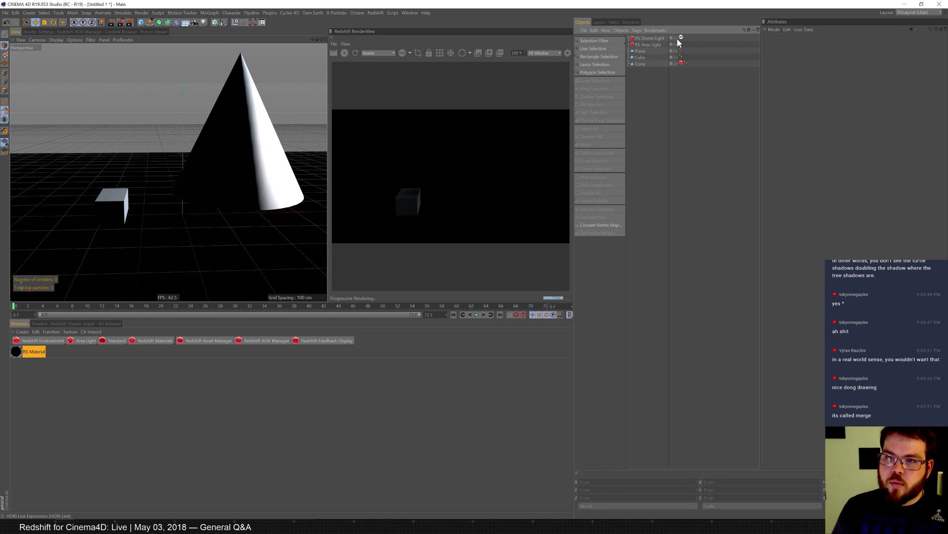
{"action": "left_click", "coordinate": [676, 38]}
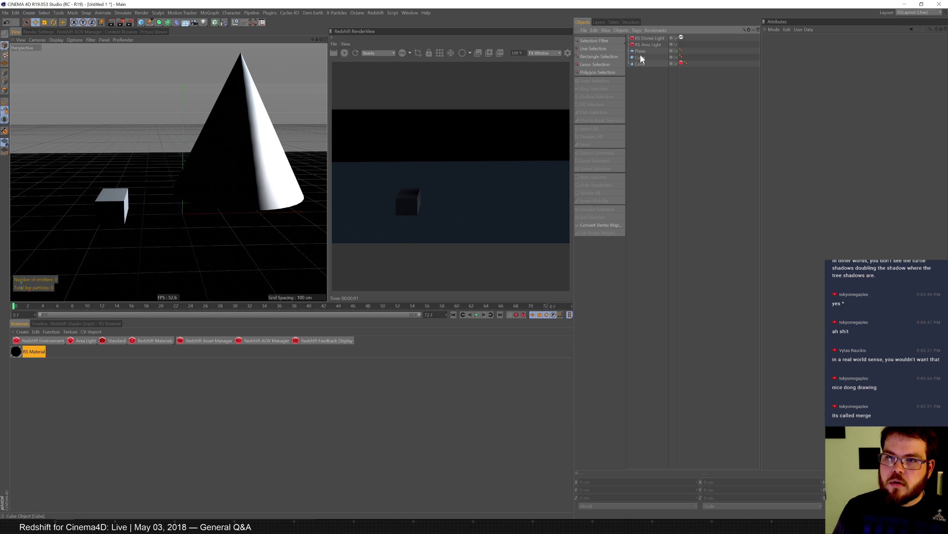
- Add the cube to the dome light's Include list and switch off the cube's illumination flag there
{"action": "left_click", "coordinate": [652, 39]}
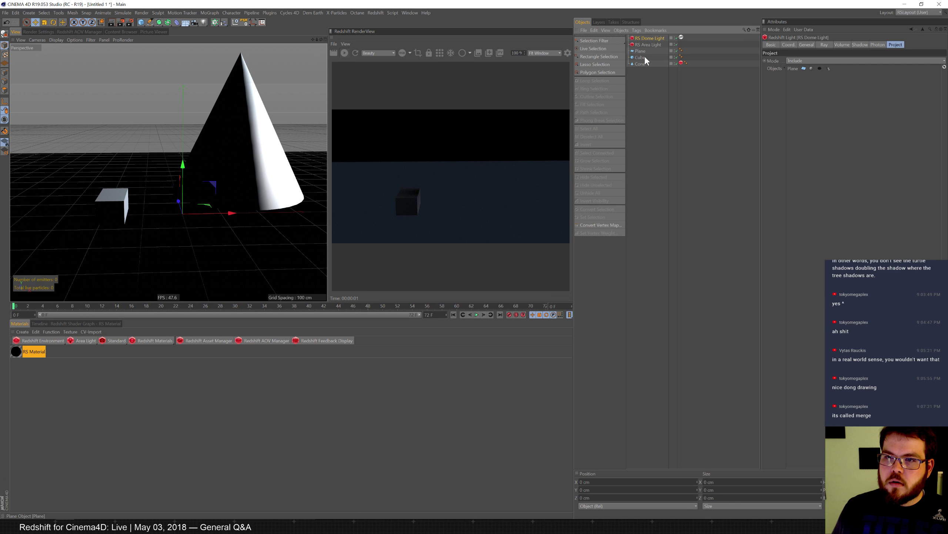
{"action": "left_click_drag", "start_coordinate": [638, 59], "coordinate": [817, 89]}
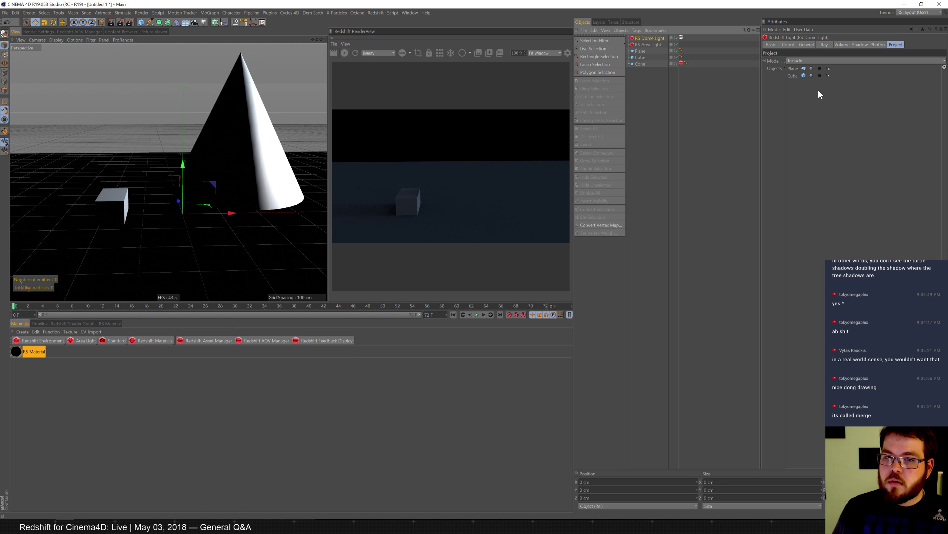
{"action": "left_click", "coordinate": [812, 75]}
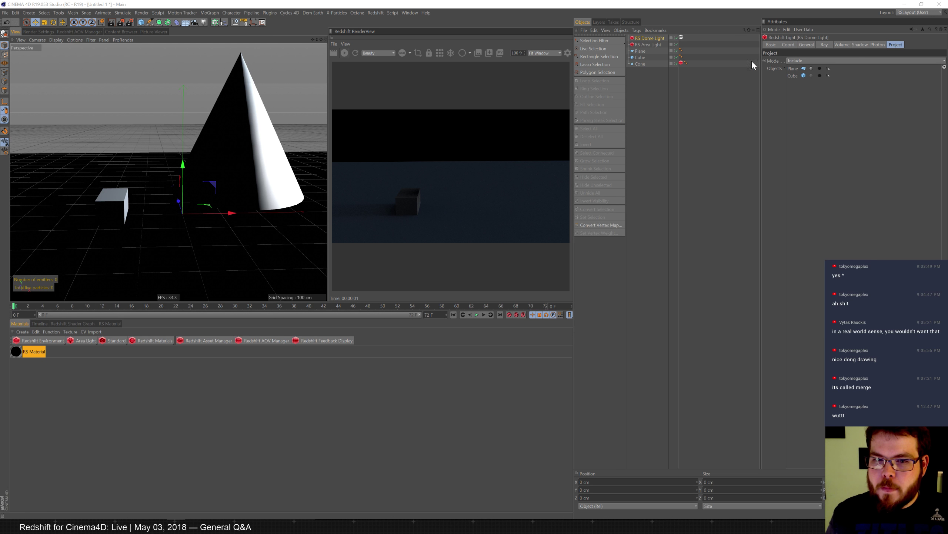
- Review the remaining area light's Project, Shadow and Volume settings, and set its Intensity Multiplier to 50
{"action": "left_click", "coordinate": [663, 44]}
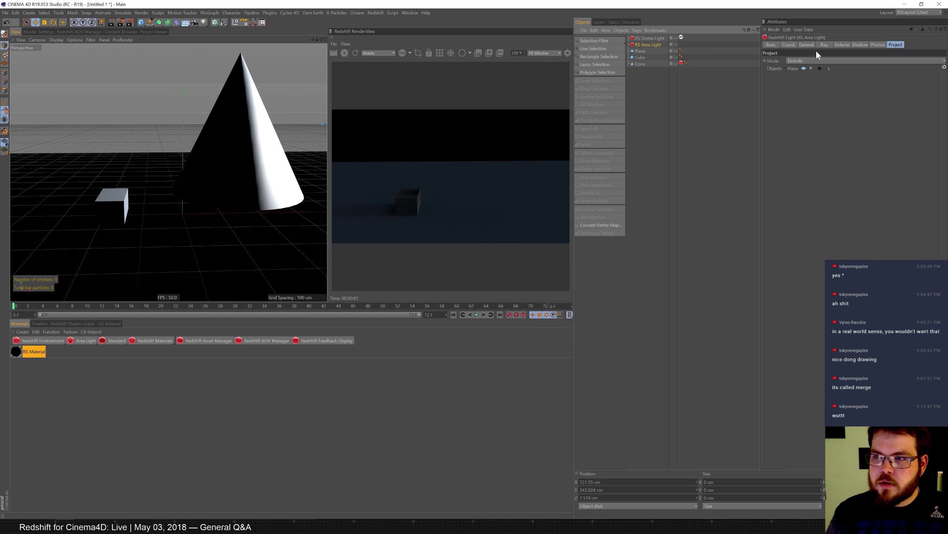
{"action": "left_click", "coordinate": [858, 45]}
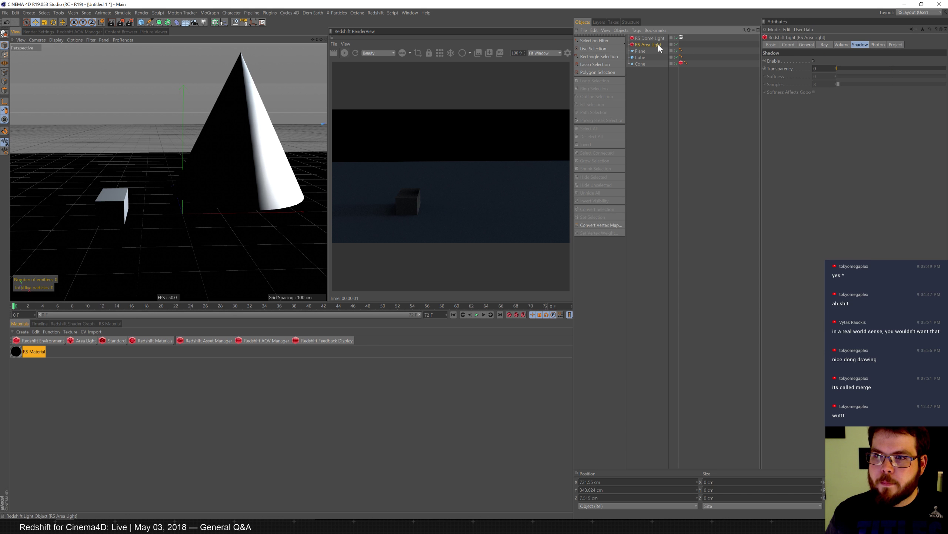
{"action": "left_click", "coordinate": [896, 45]}
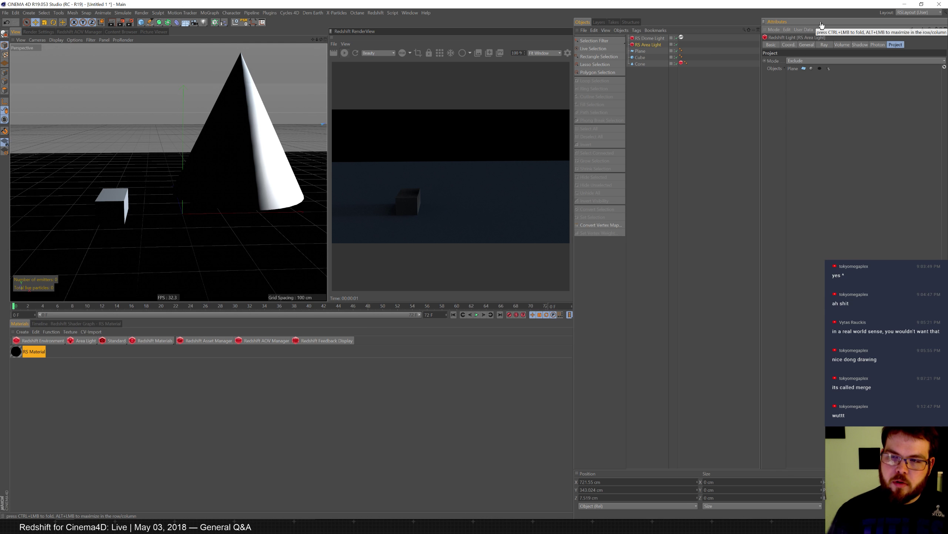
{"action": "left_click", "coordinate": [839, 44]}
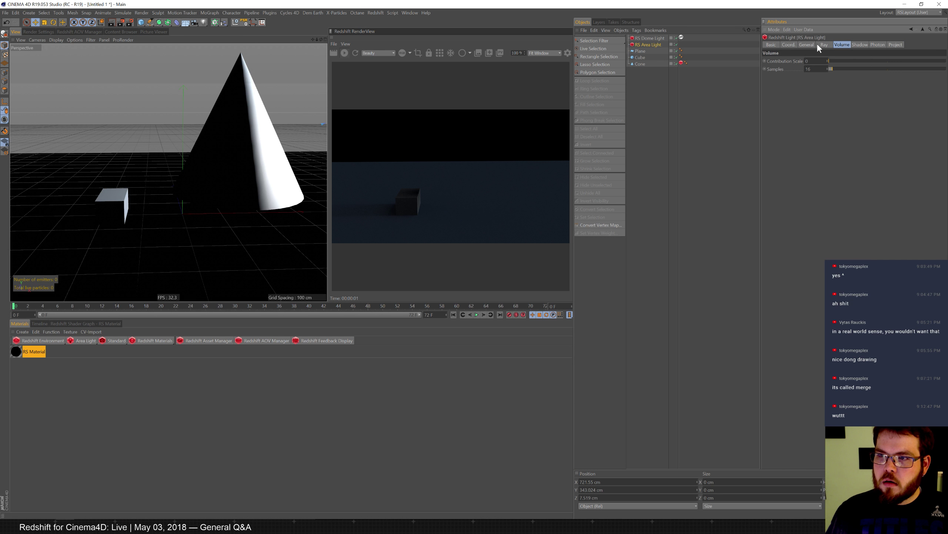
{"action": "left_click", "coordinate": [652, 38]}
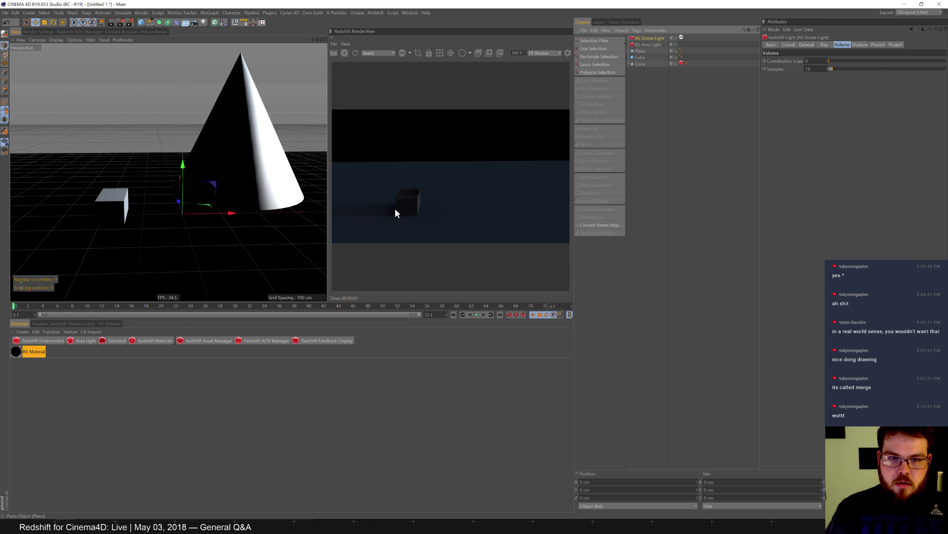
{"action": "left_click", "coordinate": [650, 45]}
{"action": "left_click", "coordinate": [809, 45]}
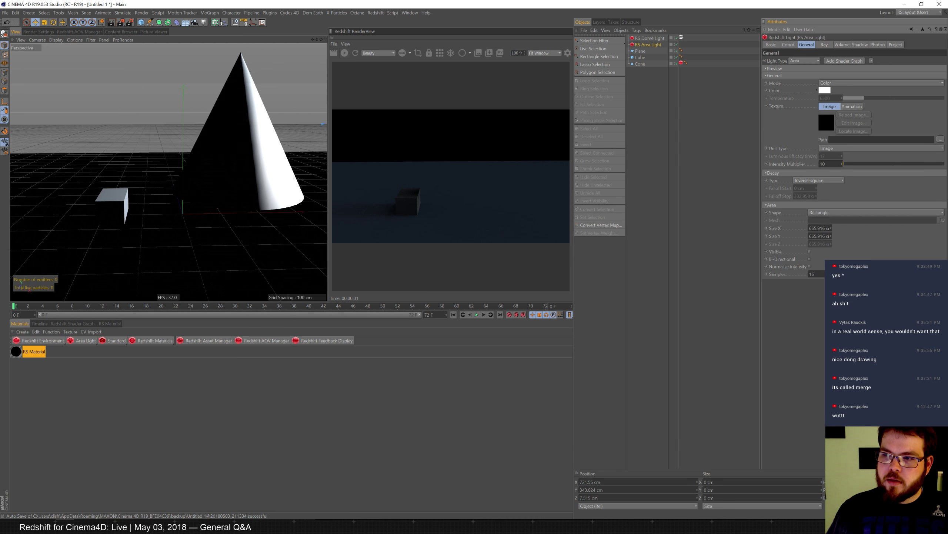
{"action": "type", "text": "50"}
{"action": "key", "text": "Return"}
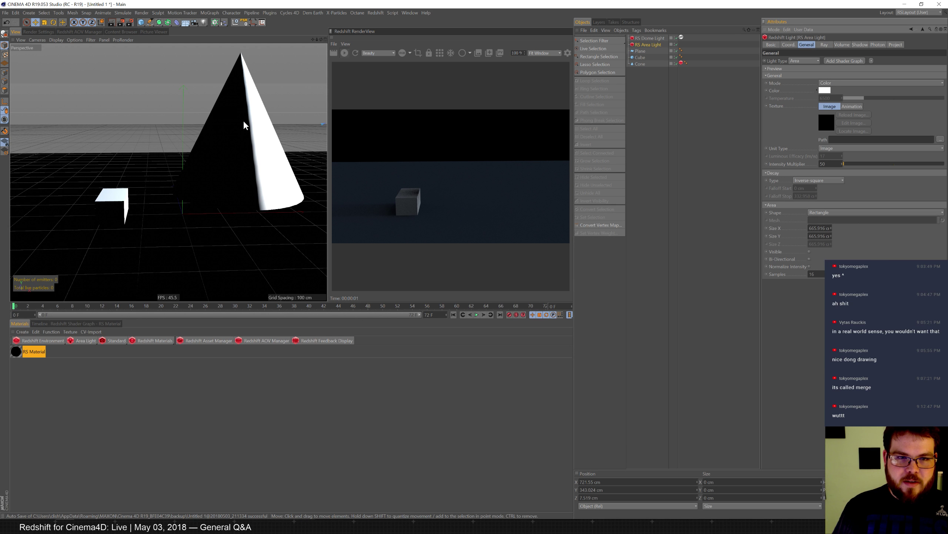
- Scale the cone up to about 414 cm wide and move it to about X 144 cm, Y 210 cm
{"action": "left_click", "coordinate": [640, 57]}
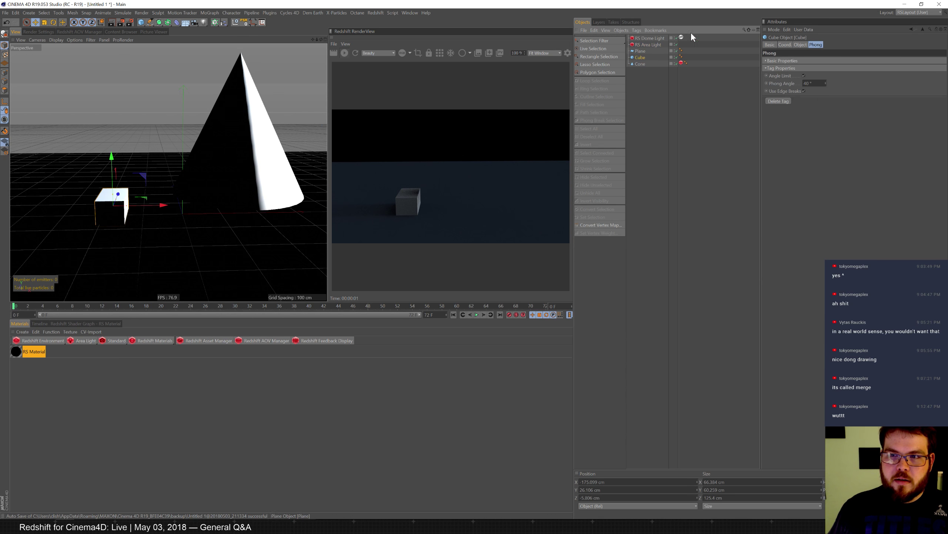
{"action": "left_click", "coordinate": [641, 64]}
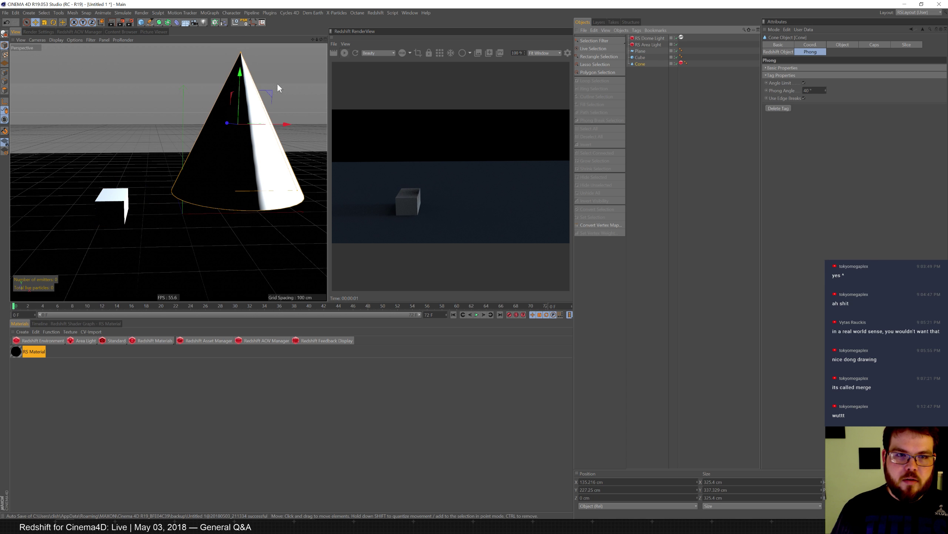
{"action": "left_click_drag", "start_coordinate": [241, 79], "coordinate": [249, 124]}
{"action": "key", "text": "t"}
{"action": "key", "text": "e"}
{"action": "left_click_drag", "start_coordinate": [264, 77], "coordinate": [264, 85]}
{"action": "left_click_drag", "start_coordinate": [309, 134], "coordinate": [290, 134]}
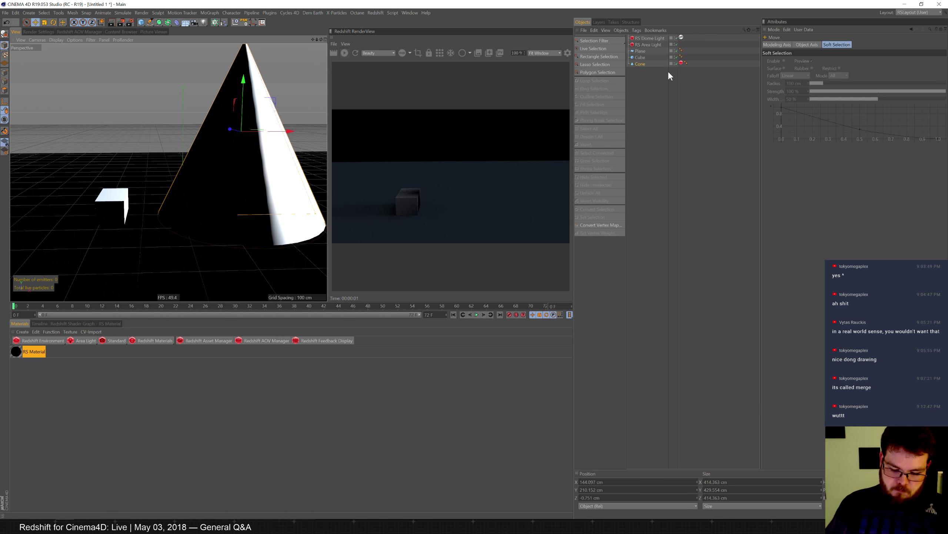
- Delete the cone, start merging an external object and open the 02_3D/_MODELS folder on the 4TB_MediaStorage drive
{"action": "key", "text": "Delete"}
{"action": "left_click", "coordinate": [585, 31]}
{"action": "left_click", "coordinate": [620, 40]}
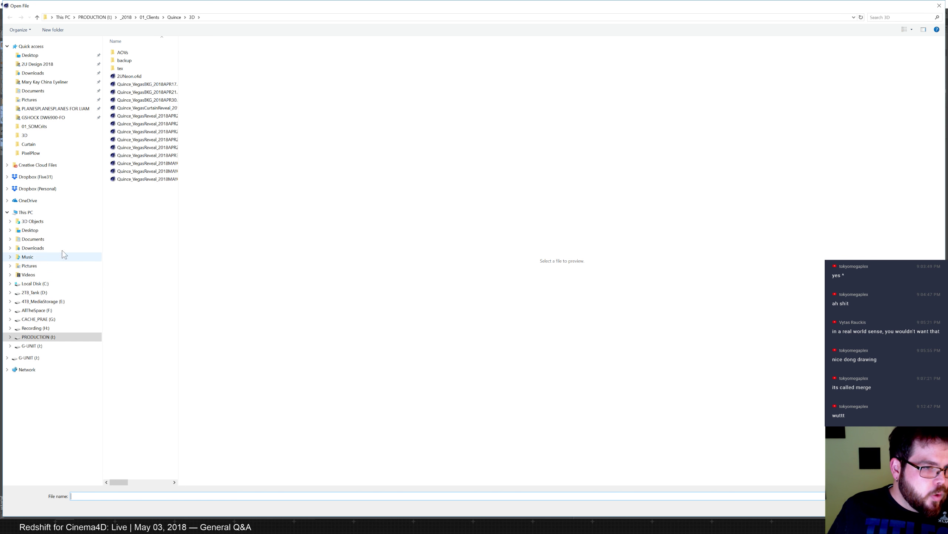
{"action": "left_click", "coordinate": [55, 304]}
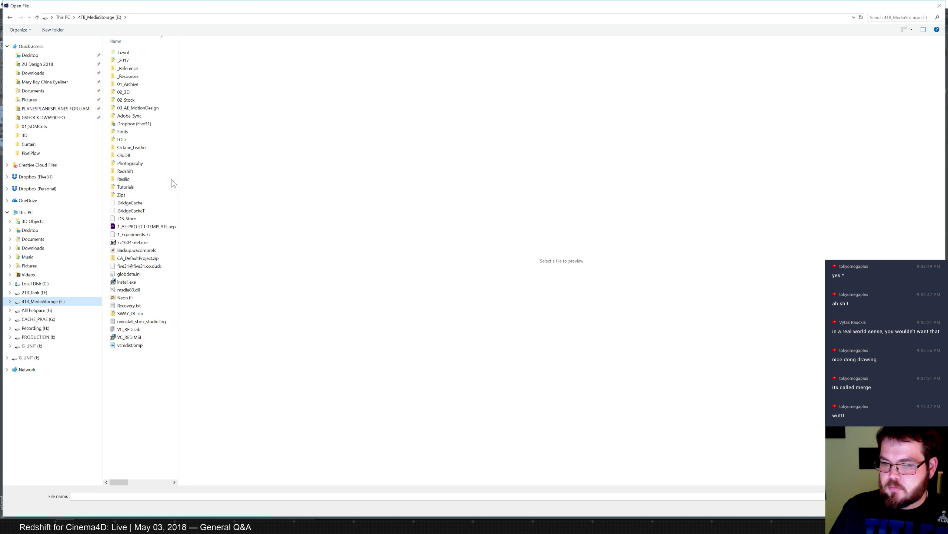
{"action": "double_click", "coordinate": [129, 93]}
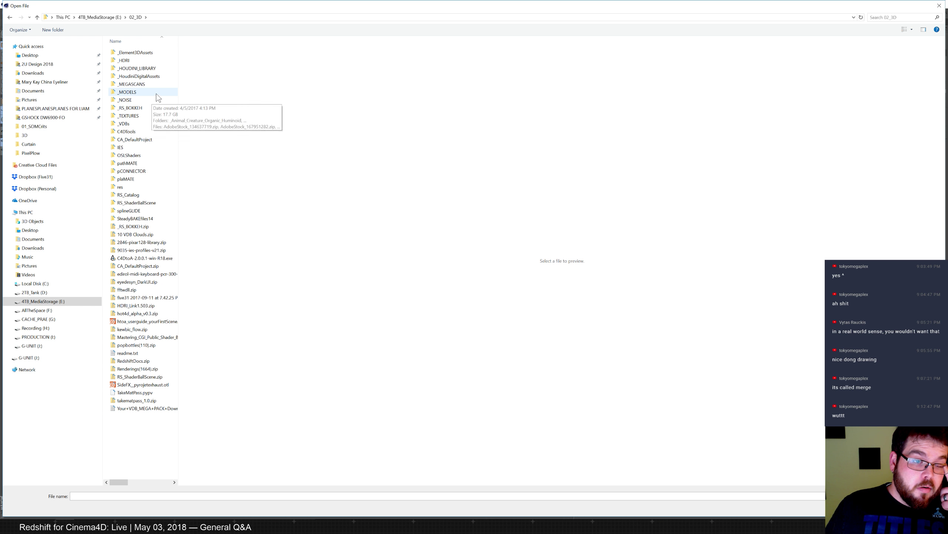
{"action": "double_click", "coordinate": [149, 92]}
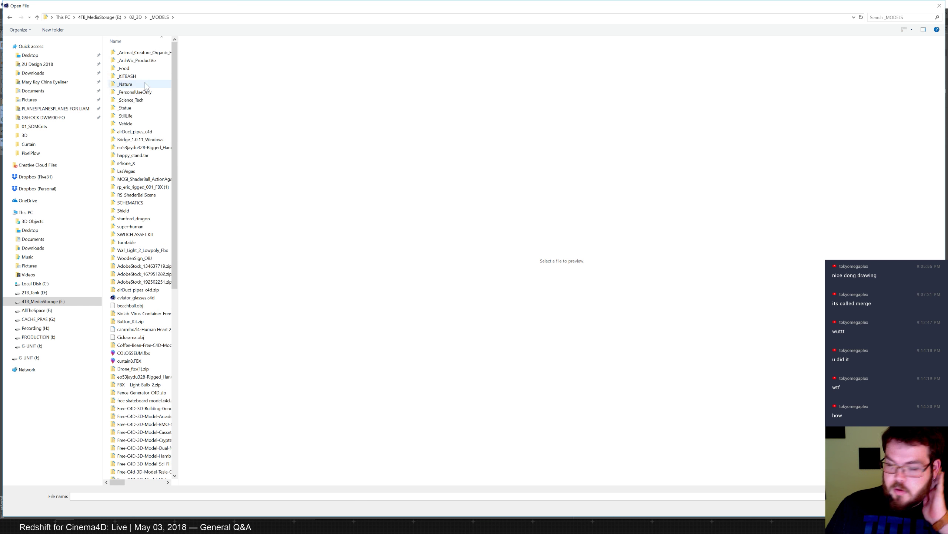
- Merge Forest_A_FirTree_06.fbx from _Nature/LowPoly_Trees/Fbx/A_FirTrees into the scene with the default FBX import settings
{"action": "left_click", "coordinate": [137, 85]}
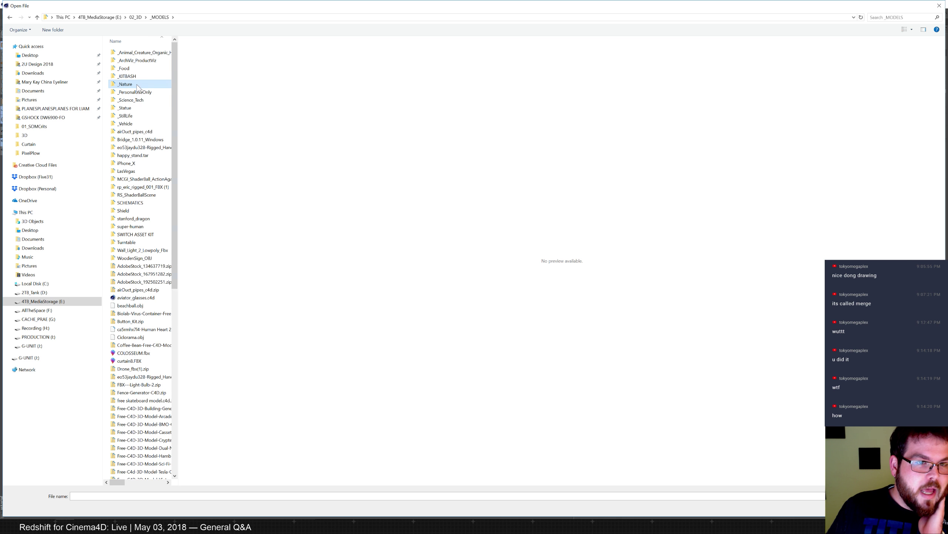
{"action": "double_click", "coordinate": [137, 86]}
{"action": "double_click", "coordinate": [153, 74]}
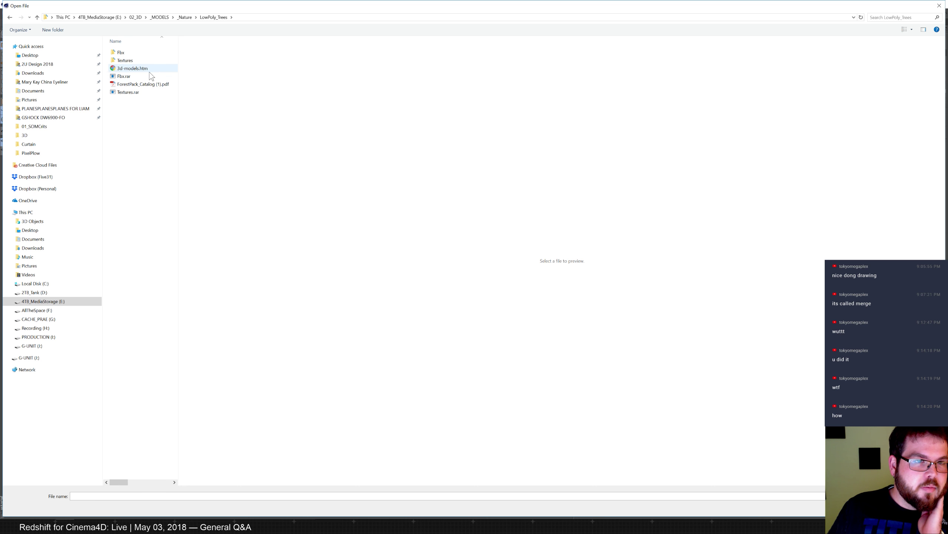
{"action": "left_click", "coordinate": [127, 55]}
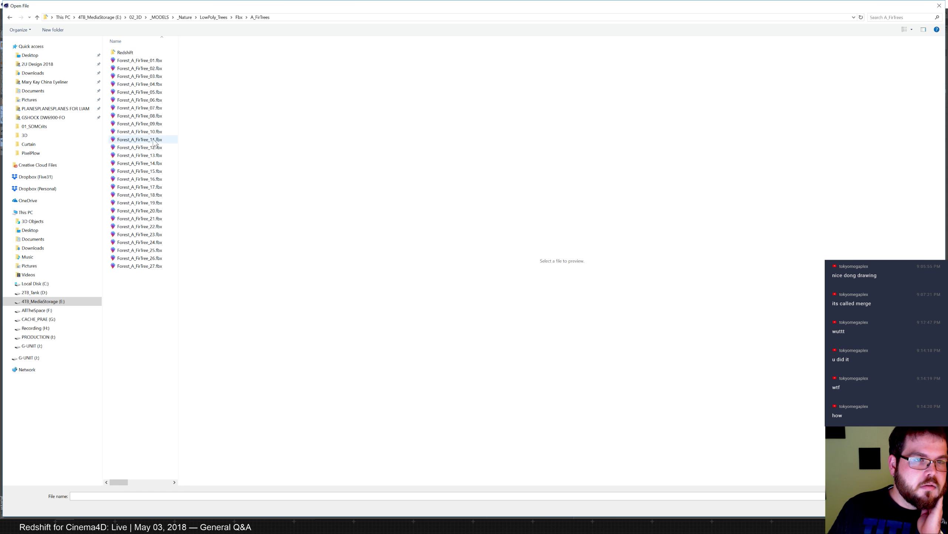
{"action": "double_click", "coordinate": [145, 100]}
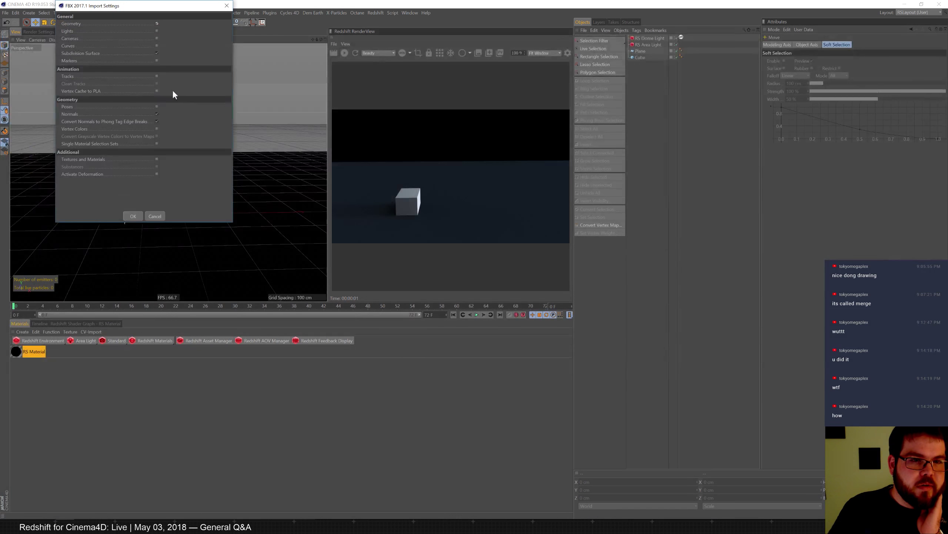
{"action": "left_click", "coordinate": [135, 215]}
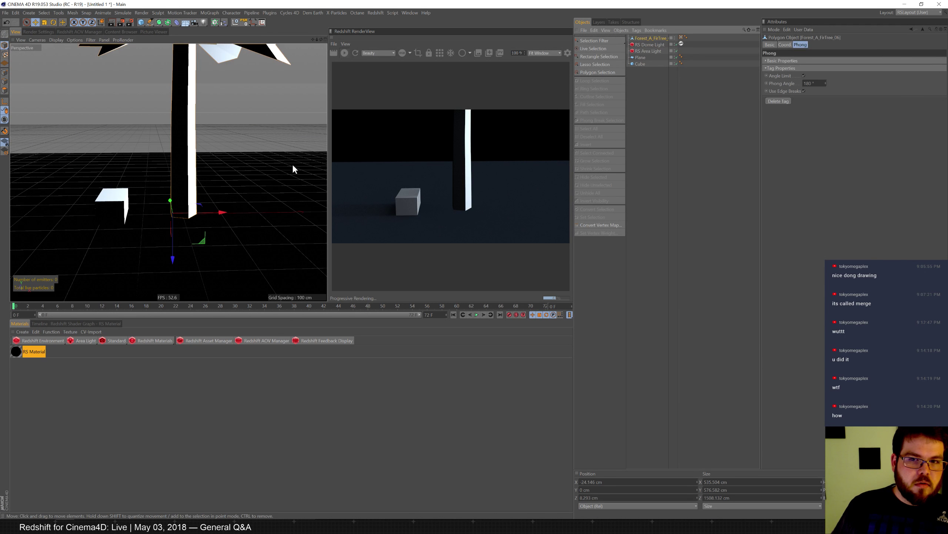
- Scale the fir tree down to about 127 x 137 x 359 cm and move it to about X 0 cm, Z -24 cm
{"action": "key", "text": "t"}
{"action": "left_click_drag", "start_coordinate": [281, 145], "coordinate": [243, 214]}
{"action": "key", "text": "e"}
{"action": "left_click_drag", "start_coordinate": [189, 200], "coordinate": [192, 203]}
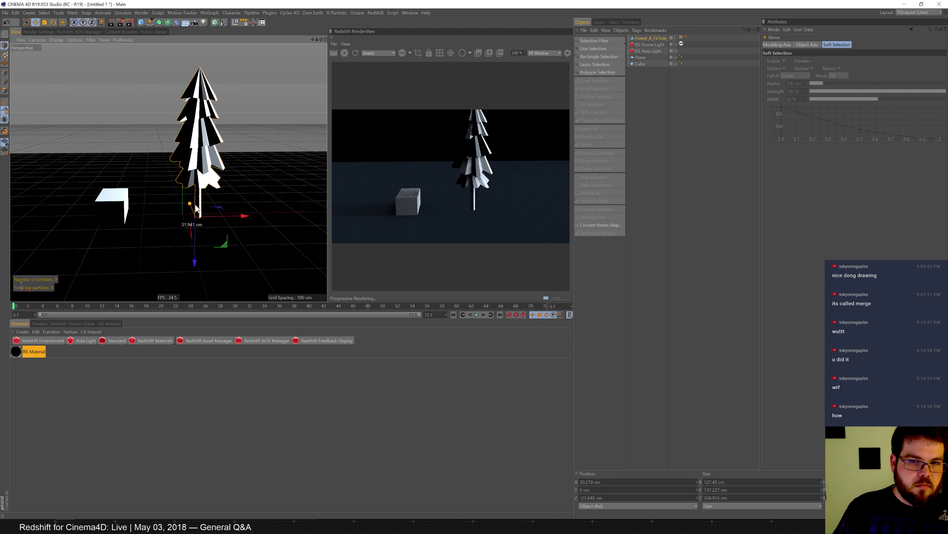
{"action": "left_click_drag", "start_coordinate": [247, 215], "coordinate": [234, 214]}
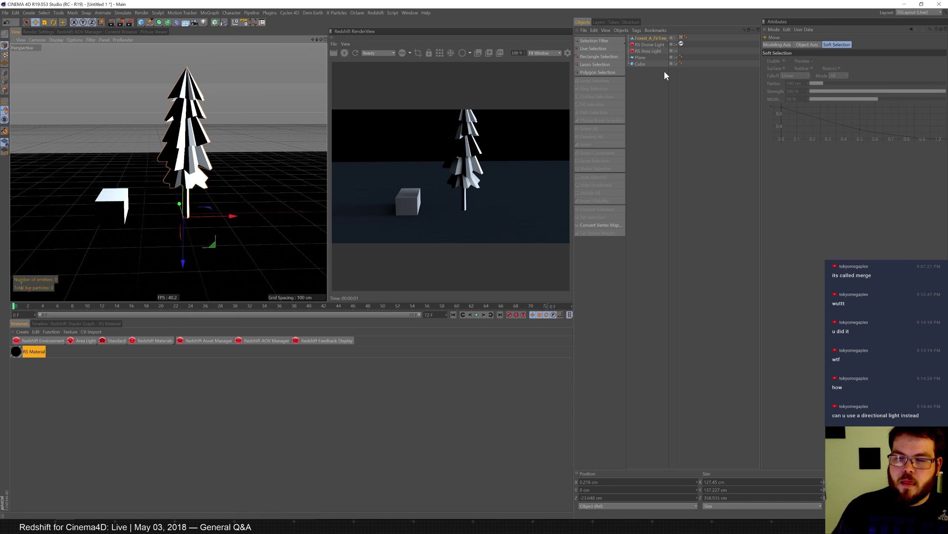
{"action": "left_click", "coordinate": [651, 44]}
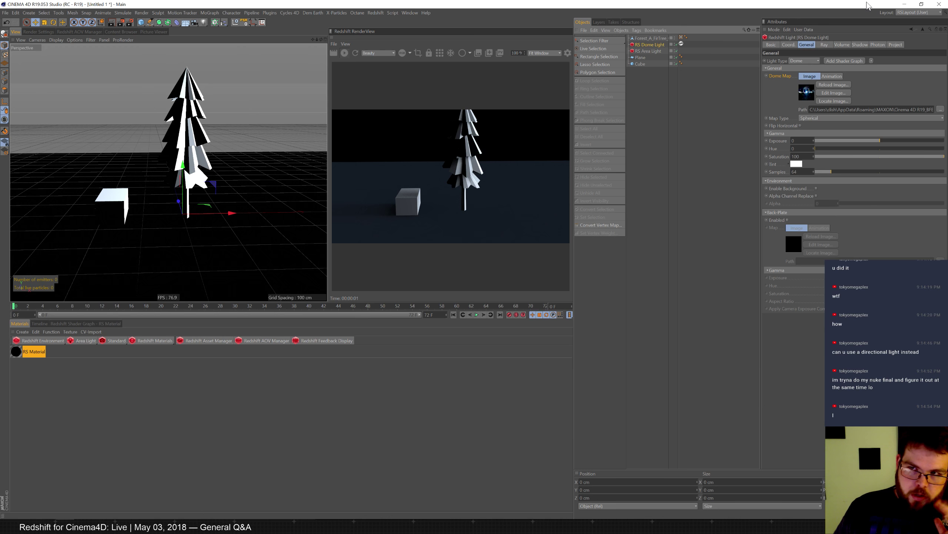
{"action": "key", "text": "Delete"}
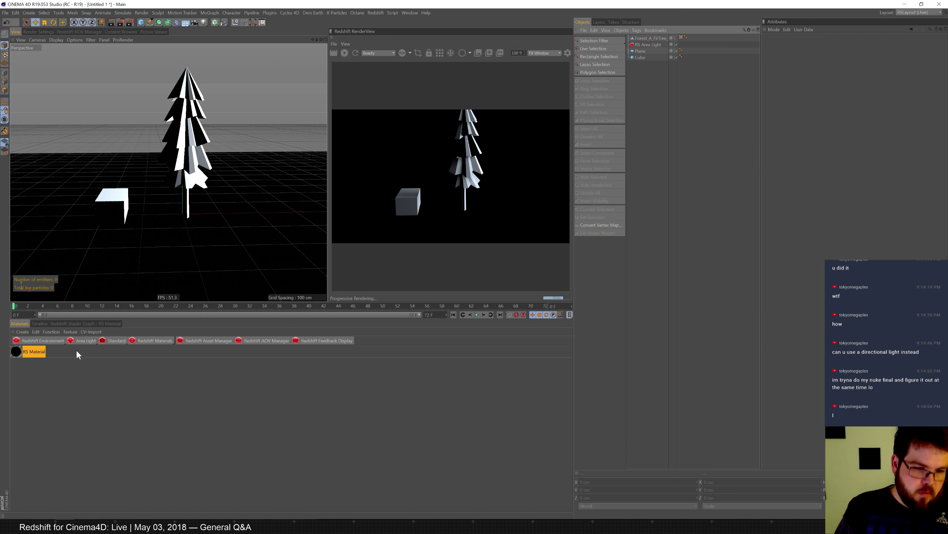
{"action": "left_click", "coordinate": [89, 339]}
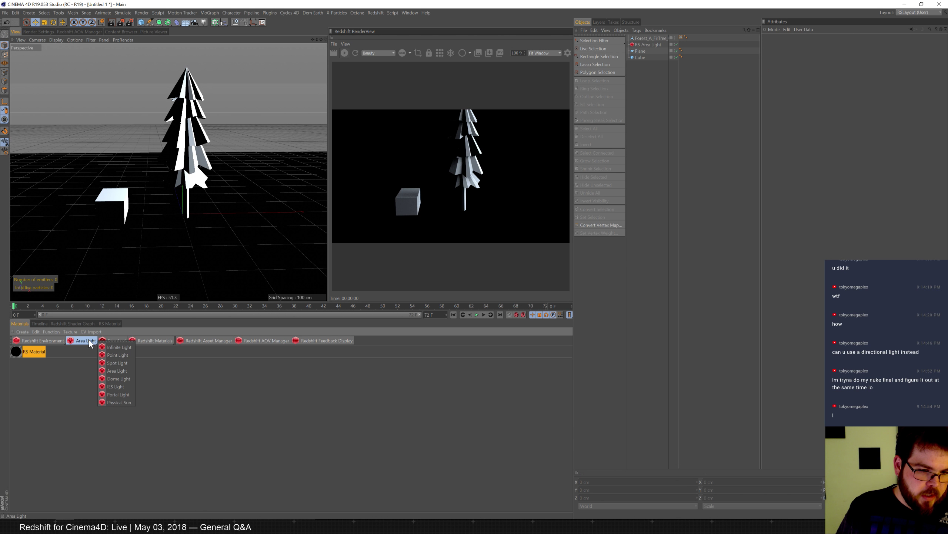
{"action": "left_click", "coordinate": [113, 346]}
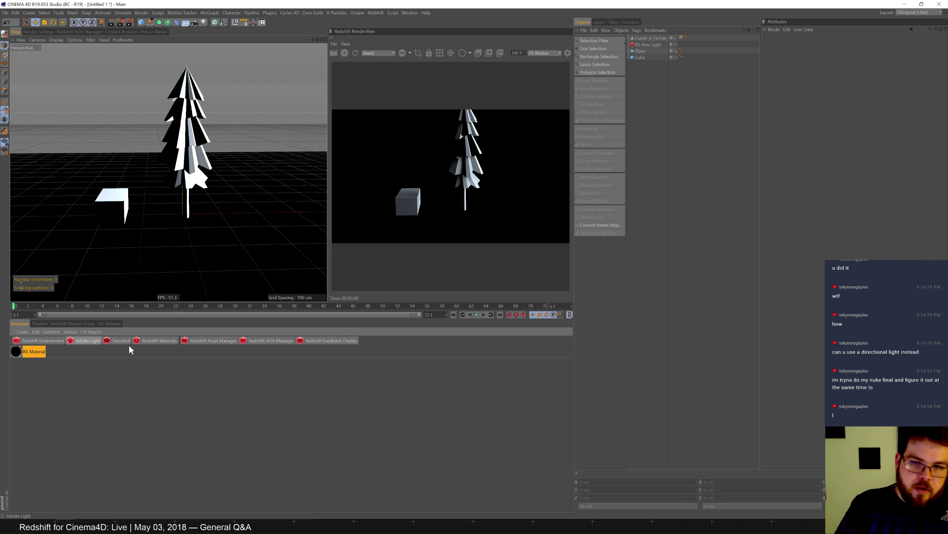
{"action": "left_click", "coordinate": [896, 45]}
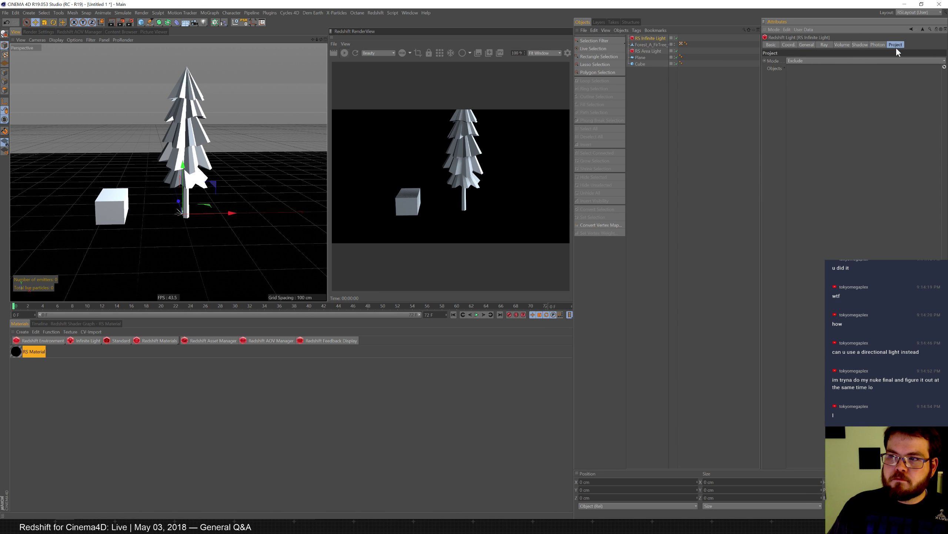
{"action": "key", "text": "Delete"}
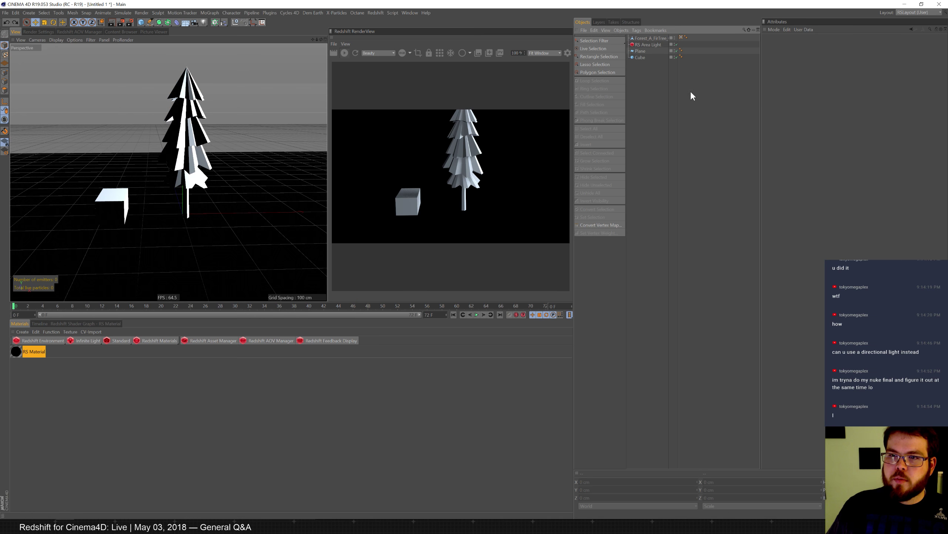
{"action": "key", "text": "ctrl+z"}
{"action": "key", "text": "ctrl+z"}
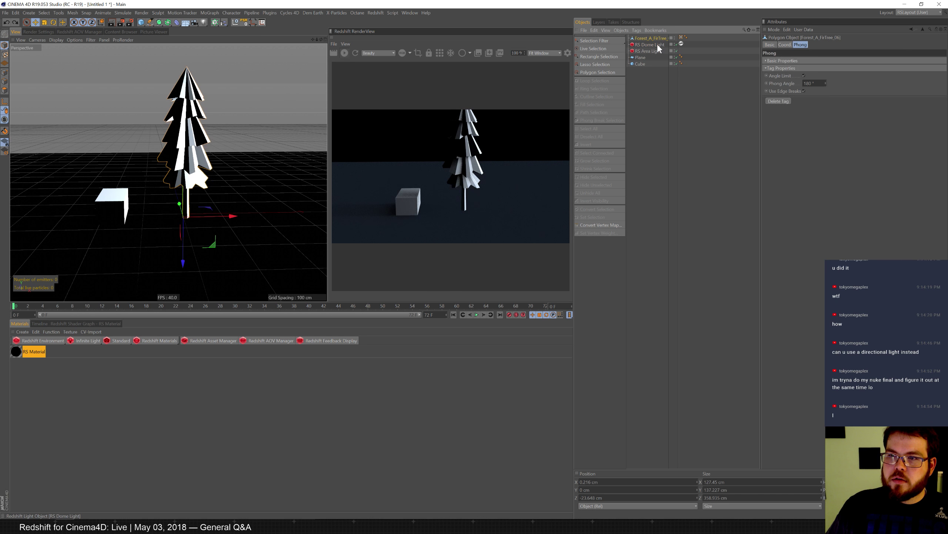
- Add a Redshift infinite light to the scene and disable the dome light
{"action": "left_click", "coordinate": [660, 45]}
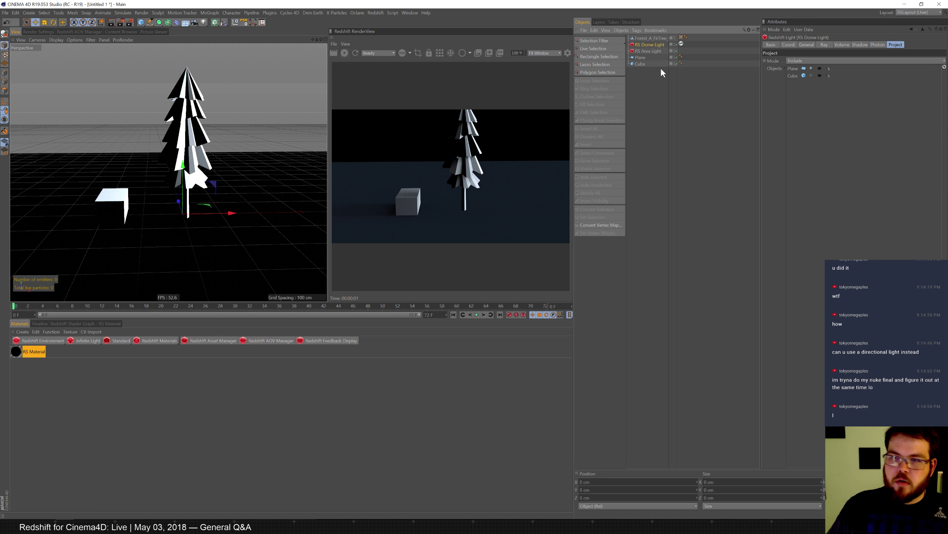
{"action": "left_click", "coordinate": [88, 341]}
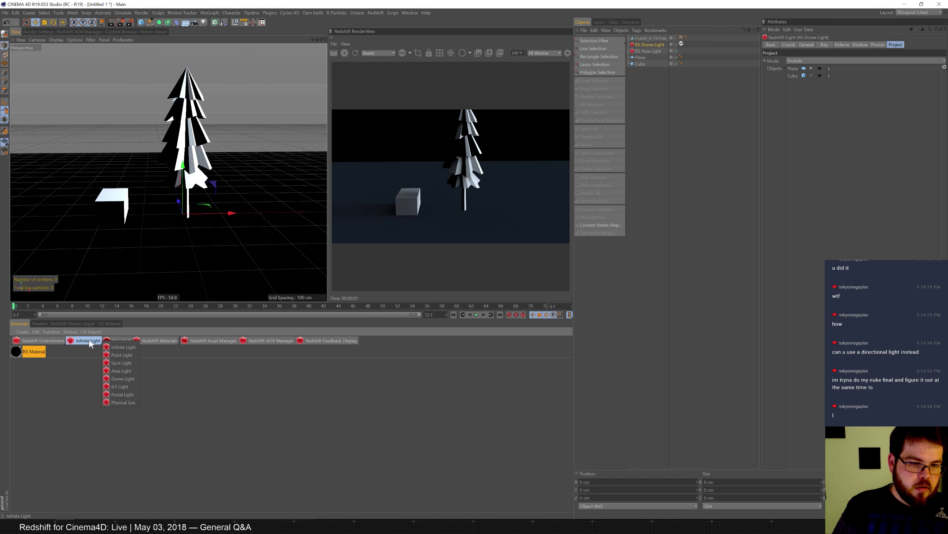
{"action": "left_click", "coordinate": [119, 344]}
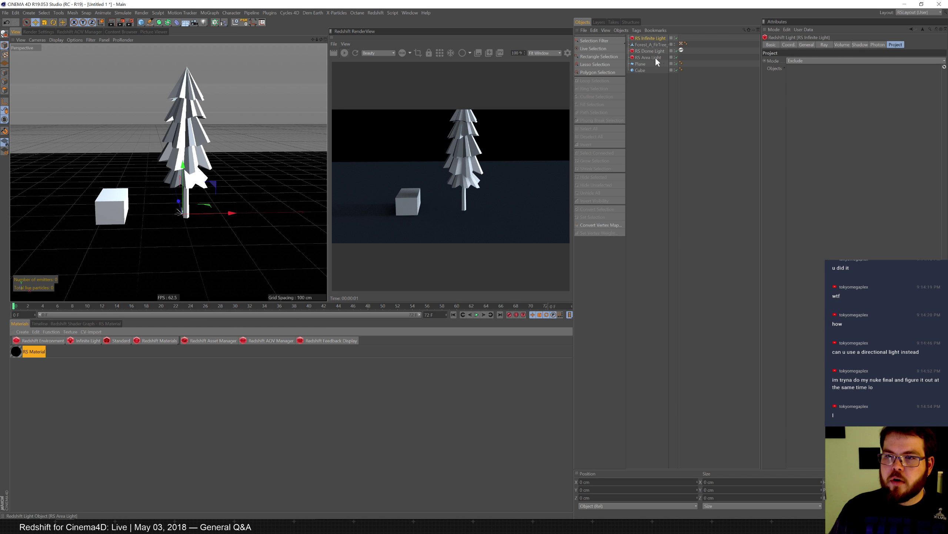
{"action": "left_click", "coordinate": [675, 50]}
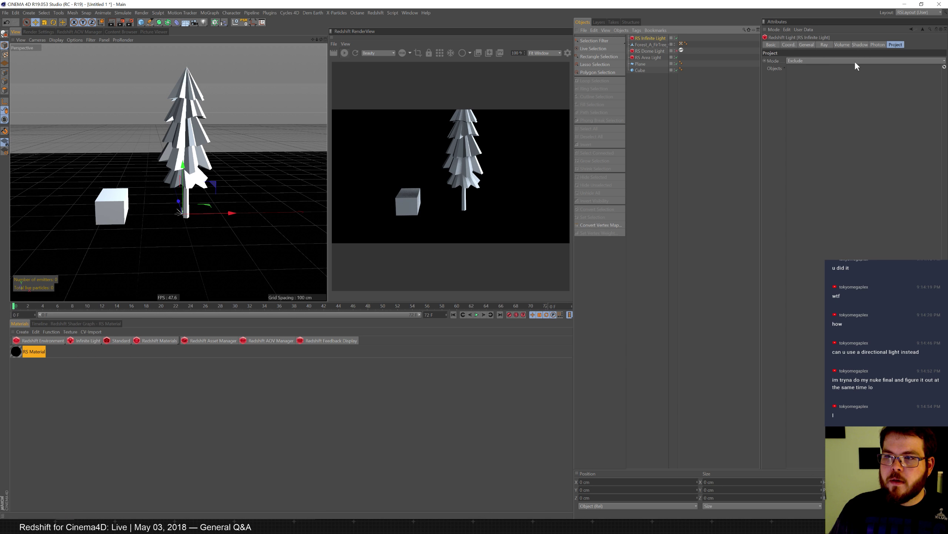
- Set the infinite light to Include only the Plane and Cube, and rotate it to cast the cube's shadow across the ground
{"action": "left_click", "coordinate": [837, 59]}
{"action": "left_click", "coordinate": [814, 68]}
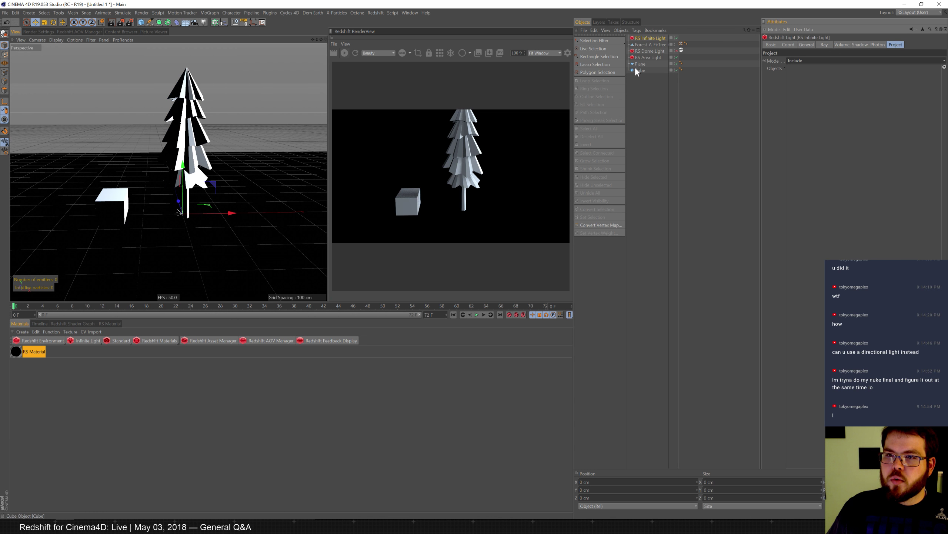
{"action": "left_click_drag", "start_coordinate": [639, 65], "coordinate": [854, 86]}
{"action": "left_click_drag", "start_coordinate": [640, 70], "coordinate": [843, 95]}
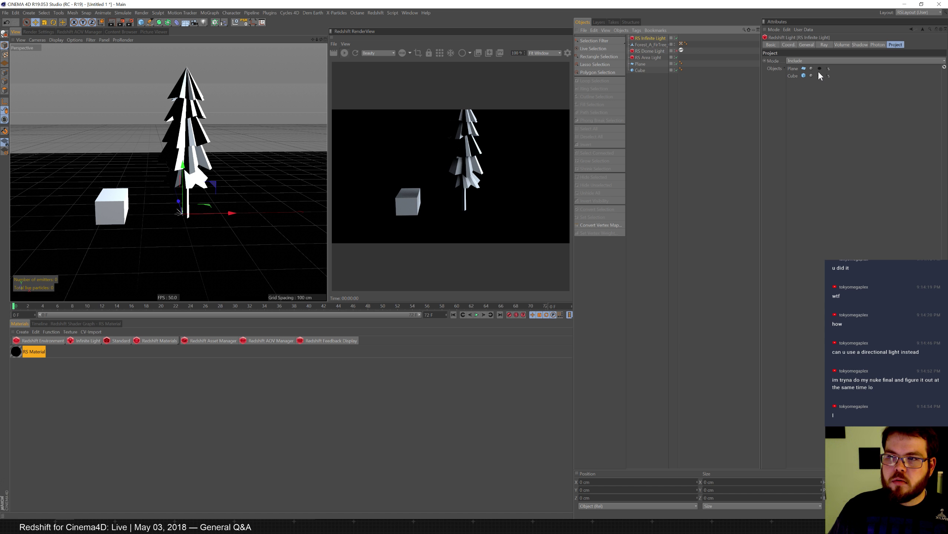
{"action": "key", "text": "r"}
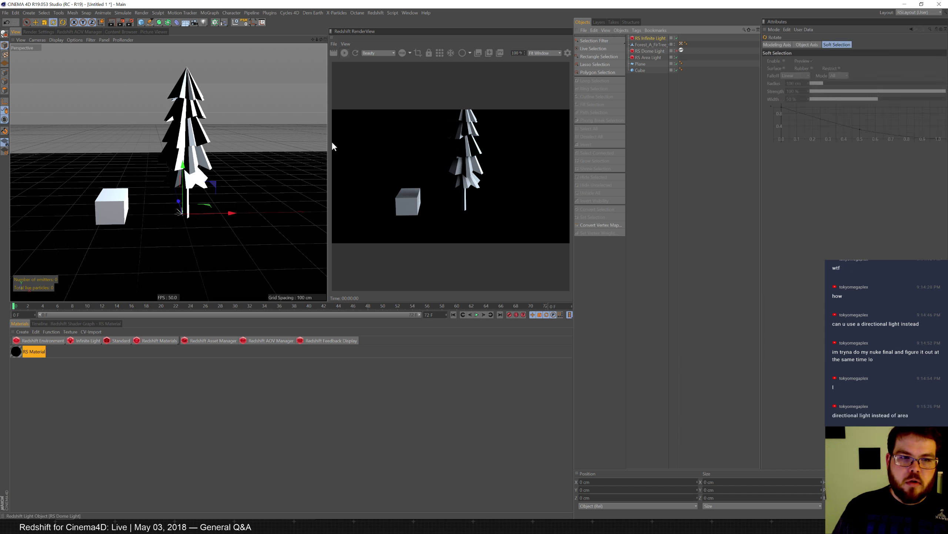
{"action": "mouse_move", "coordinate": [156, 197]}
{"action": "left_mouse_down"}
{"action": "mouse_move", "coordinate": [144, 220]}
{"action": "mouse_move", "coordinate": [177, 237]}
{"action": "mouse_move", "coordinate": [199, 190]}
{"action": "mouse_move", "coordinate": [156, 197]}
{"action": "mouse_move", "coordinate": [178, 223]}
{"action": "mouse_move", "coordinate": [180, 198]}
{"action": "mouse_move", "coordinate": [160, 192]}
{"action": "mouse_move", "coordinate": [156, 200]}
{"action": "left_mouse_up"}
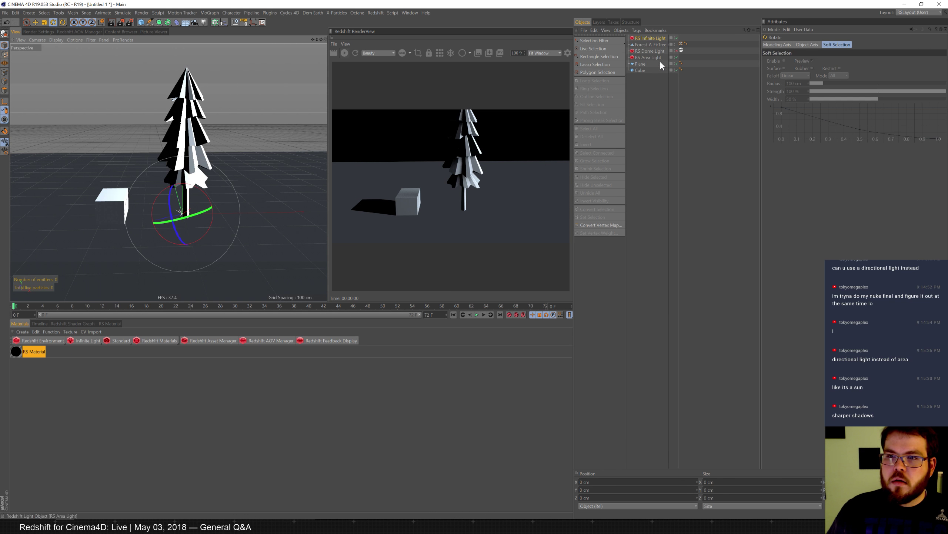
- Test the Cube's linking flags in the infinite light's object list, leaving the light's illumination of the cube off
{"action": "left_click", "coordinate": [656, 40]}
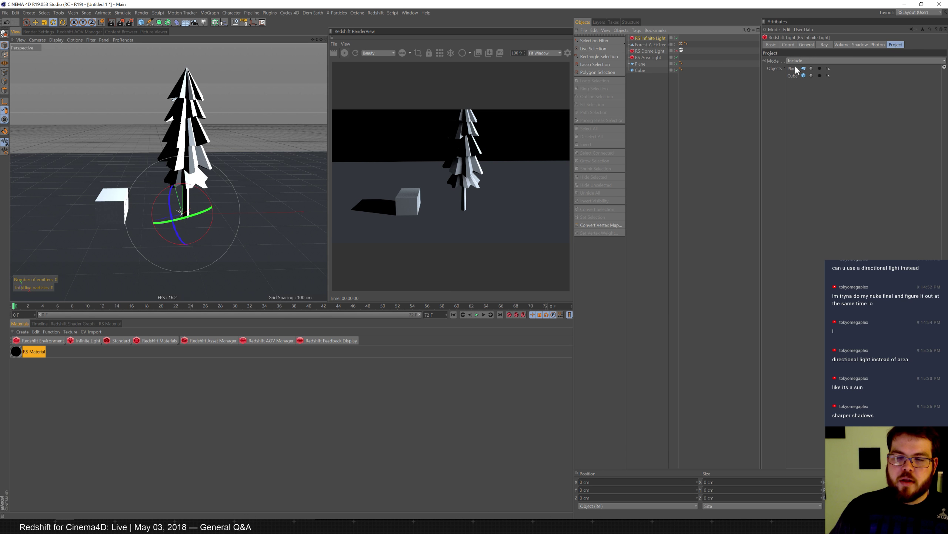
{"action": "left_click", "coordinate": [820, 76]}
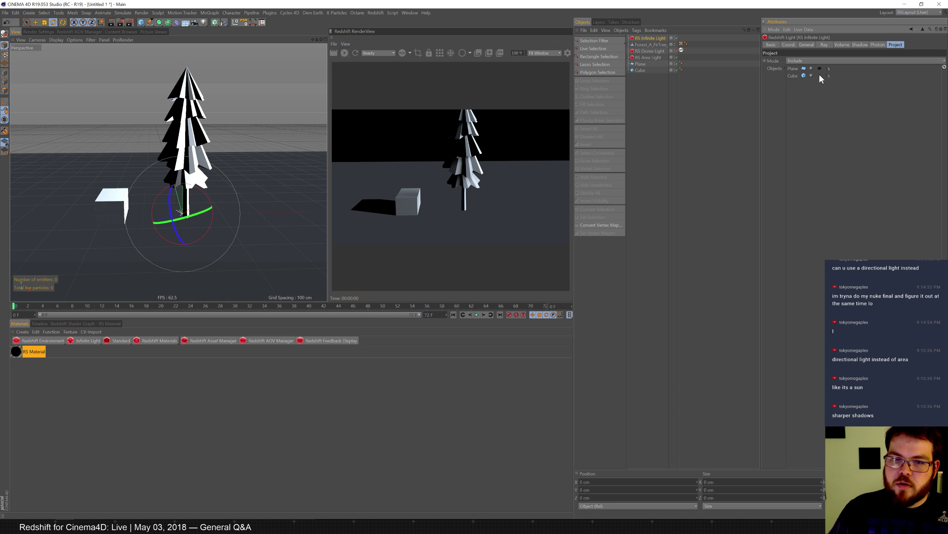
{"action": "left_click", "coordinate": [820, 76]}
{"action": "left_click", "coordinate": [655, 51]}
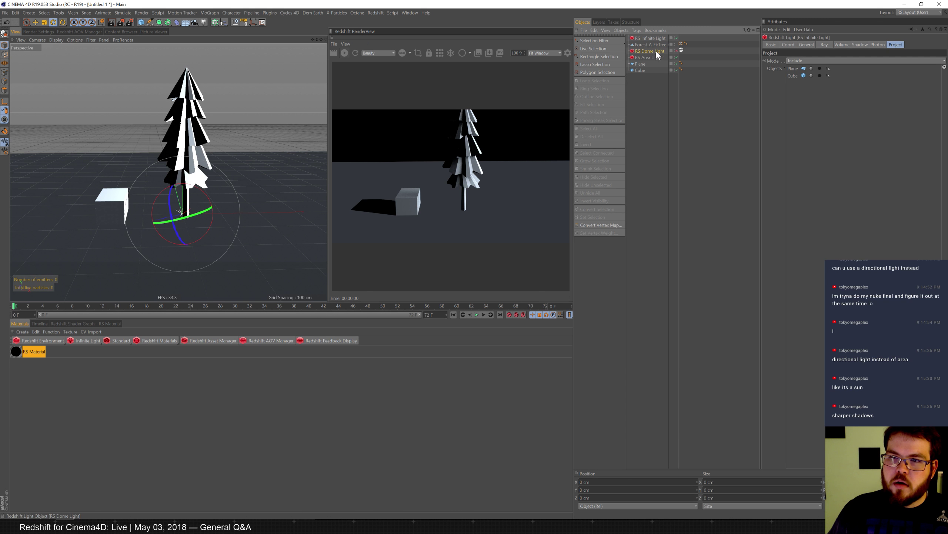
{"action": "left_click", "coordinate": [656, 38]}
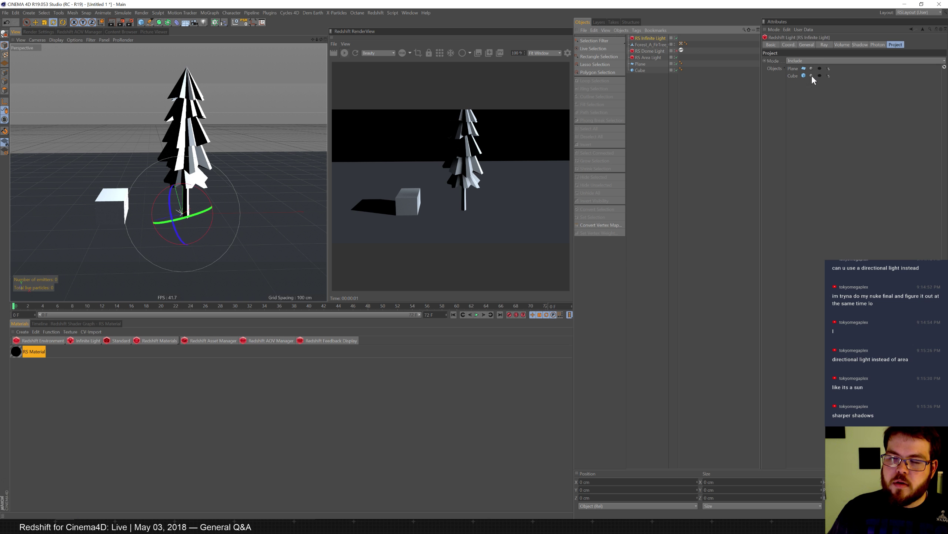
{"action": "left_click", "coordinate": [812, 76]}
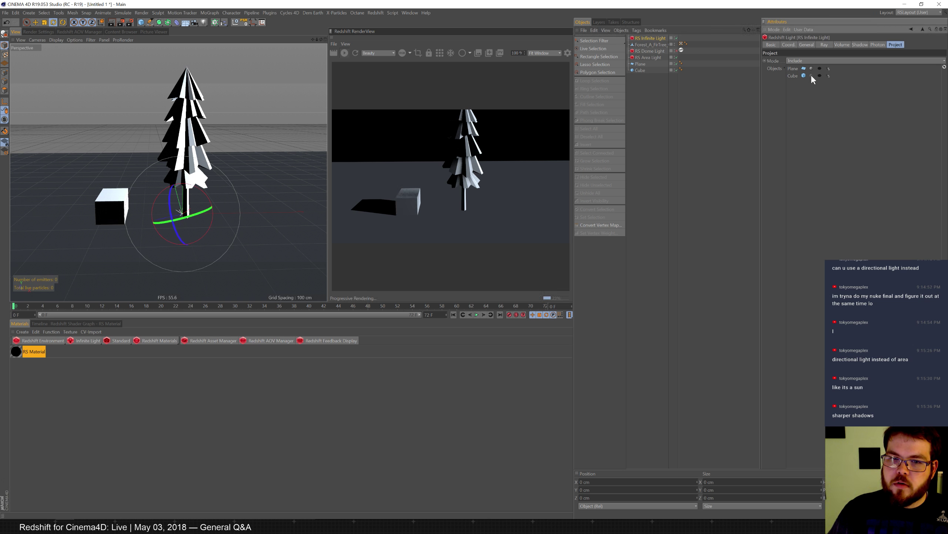
{"action": "left_click", "coordinate": [811, 75]}
{"action": "left_click", "coordinate": [811, 75]}
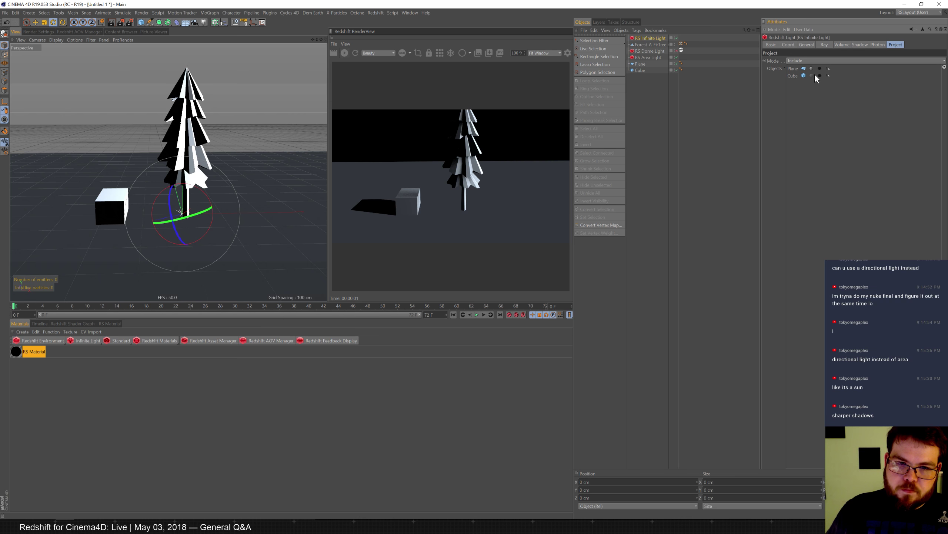
{"action": "left_click", "coordinate": [813, 75]}
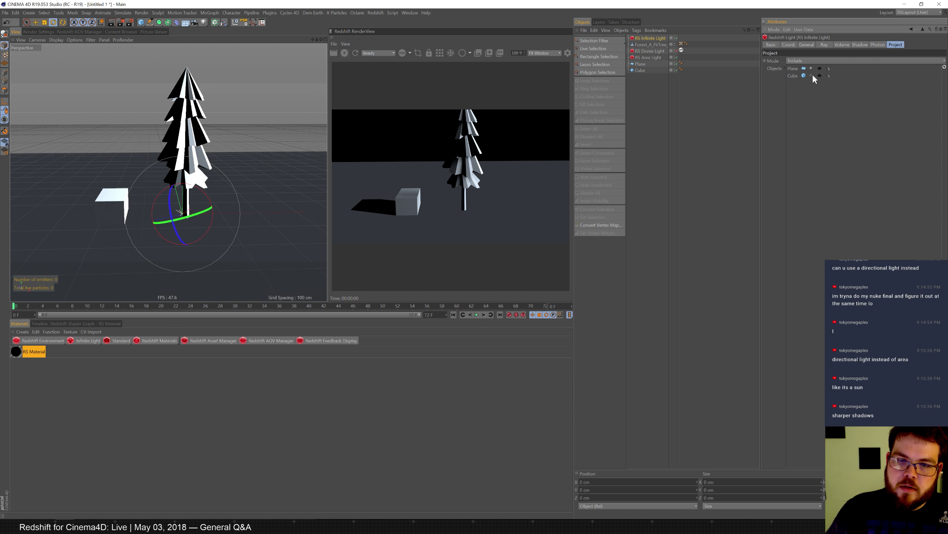
{"action": "left_click", "coordinate": [812, 75]}
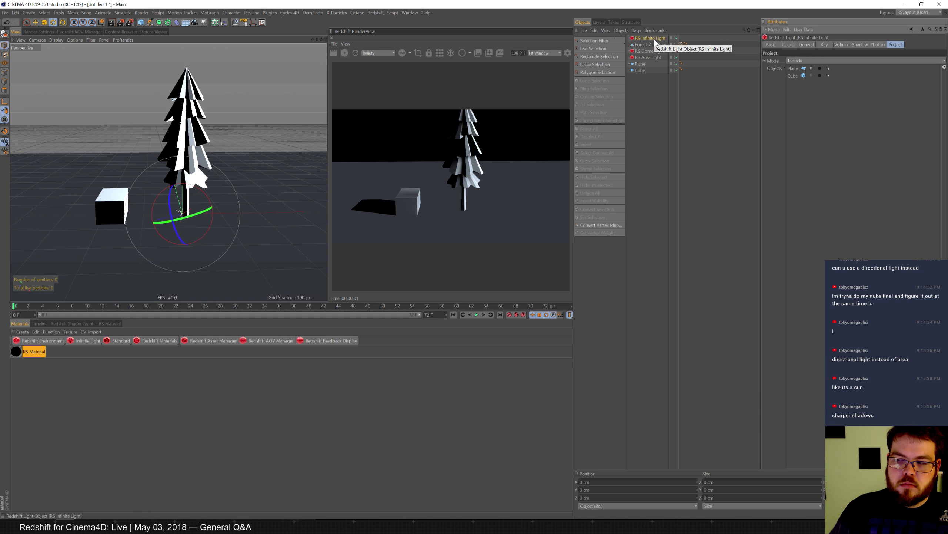
- Delete the area light, duplicate the infinite light, and clear the Plane and Cube from the duplicate's object list
{"action": "left_click", "coordinate": [649, 57]}
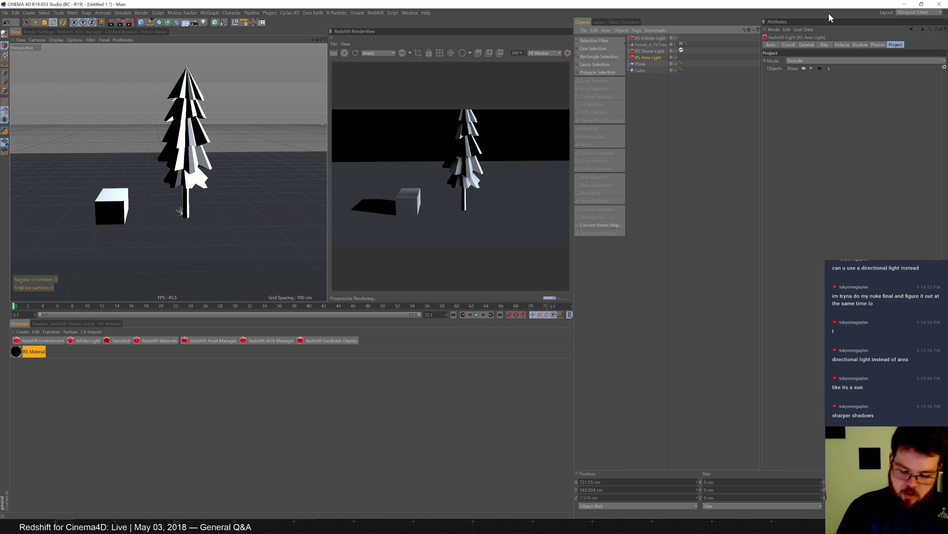
{"action": "key", "text": "Delete"}
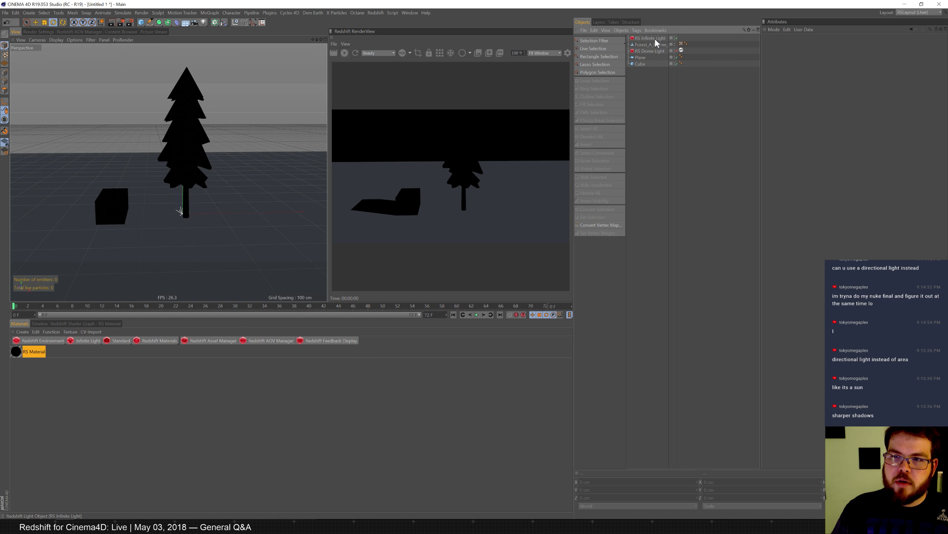
{"action": "left_click_drag", "start_coordinate": [657, 39], "coordinate": [665, 42], "text": "ctrl"}
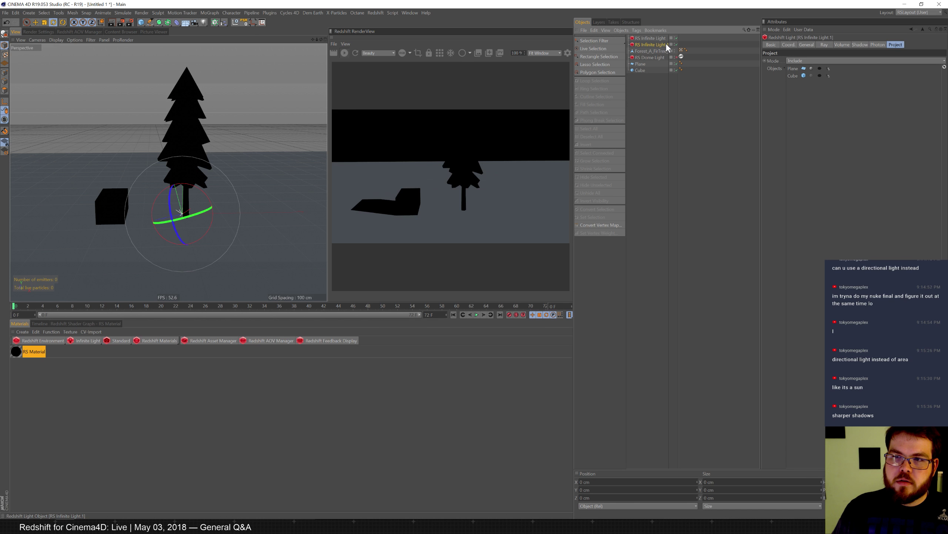
{"action": "left_click", "coordinate": [792, 75]}
{"action": "left_click", "coordinate": [793, 70], "text": "shift"}
{"action": "key", "text": "Delete"}
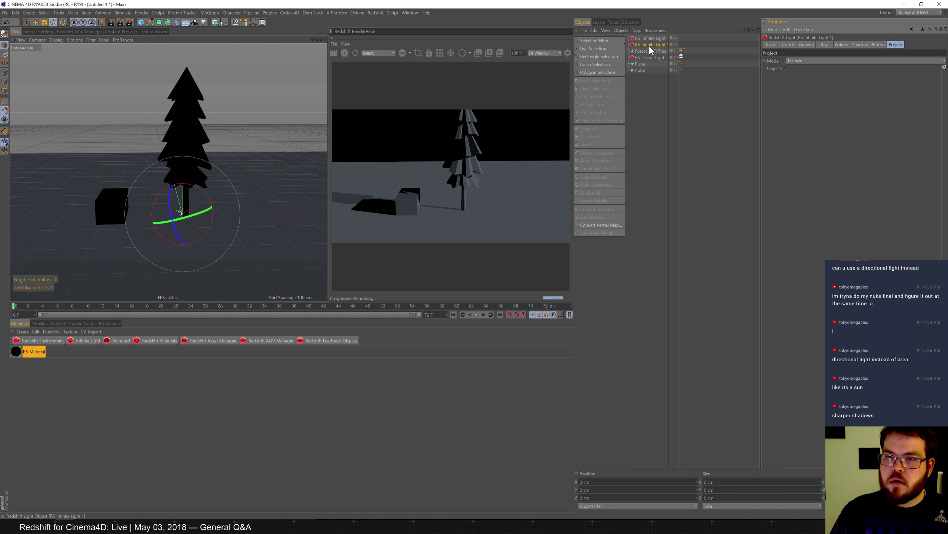
- Try including only the fir tree in the duplicate infinite light, and undo the changes back to before the area light's deletion
{"action": "left_click_drag", "start_coordinate": [650, 51], "coordinate": [819, 80]}
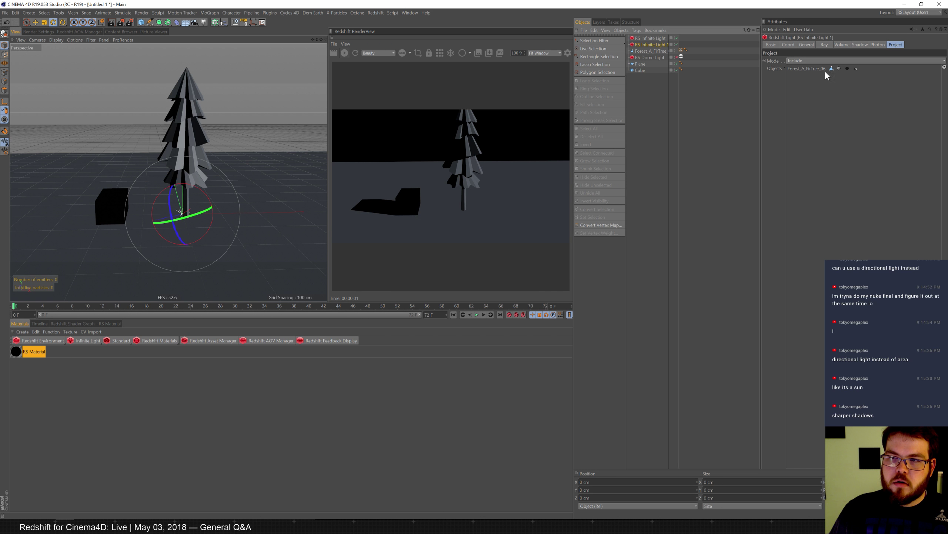
{"action": "left_click", "coordinate": [846, 68]}
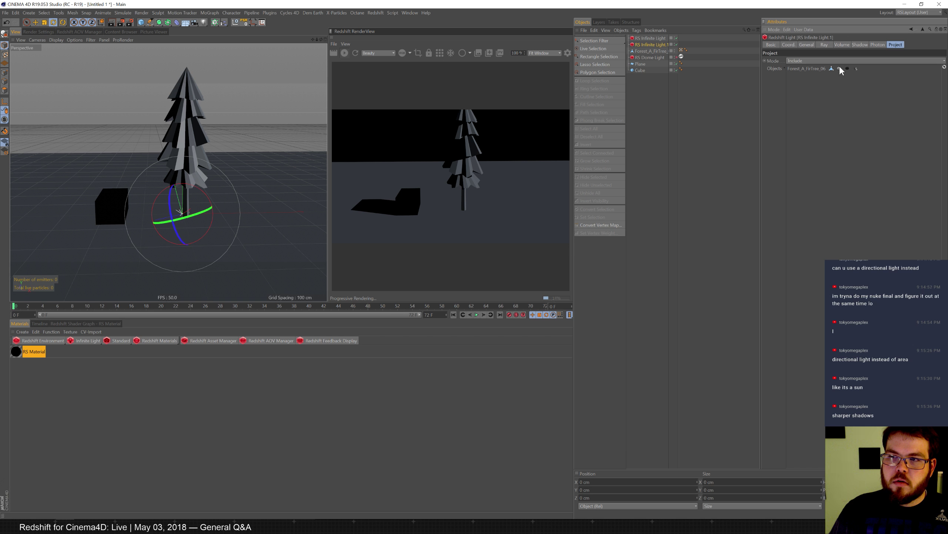
{"action": "left_click", "coordinate": [837, 61]}
{"action": "left_click", "coordinate": [836, 60]}
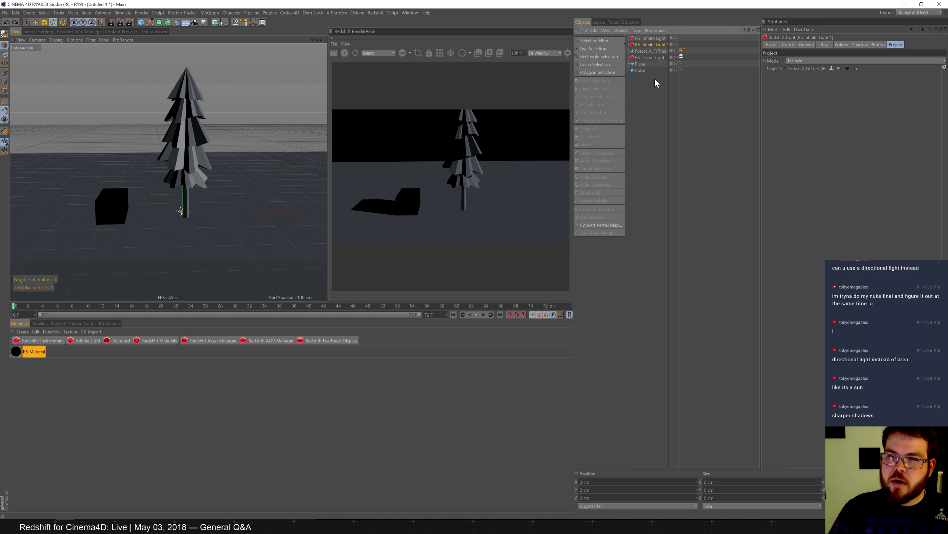
{"action": "key", "text": "ctrl+z"}
{"action": "key", "text": "ctrl+z"}
{"action": "key", "text": "ctrl+z"}
- Duplicate the infinite light with the copy set to Exclude the Plane, and cancel the crash report
{"action": "left_click", "coordinate": [651, 57]}
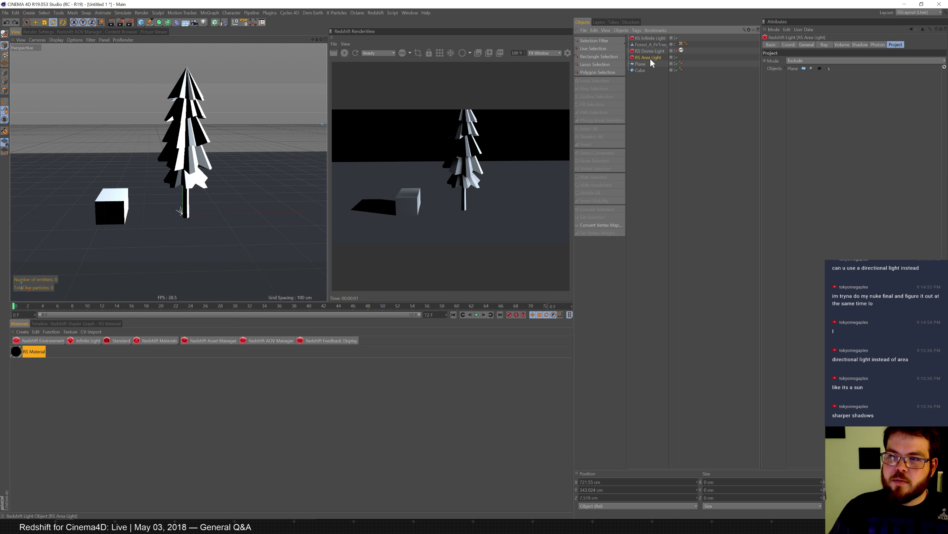
{"action": "left_click_drag", "start_coordinate": [659, 44], "coordinate": [661, 44], "text": "ctrl"}
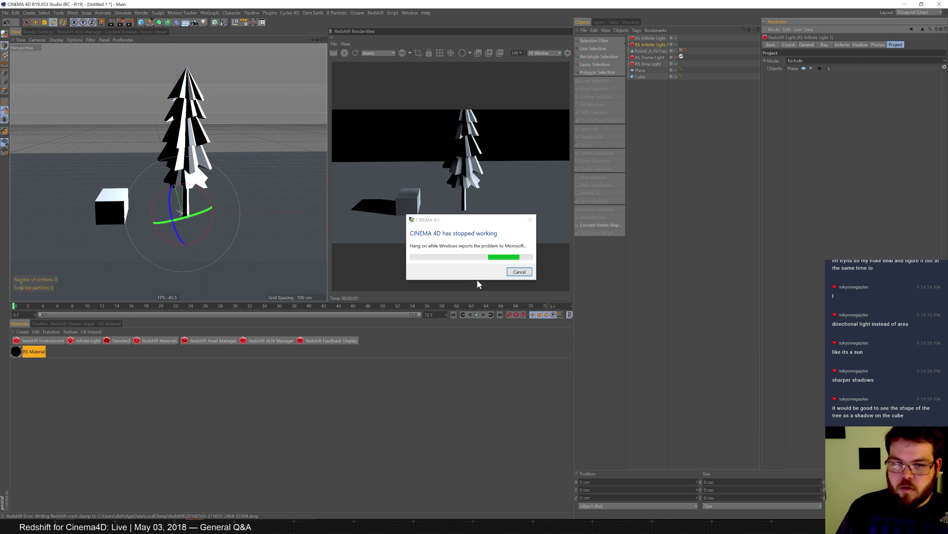
{"action": "left_click", "coordinate": [520, 271]}
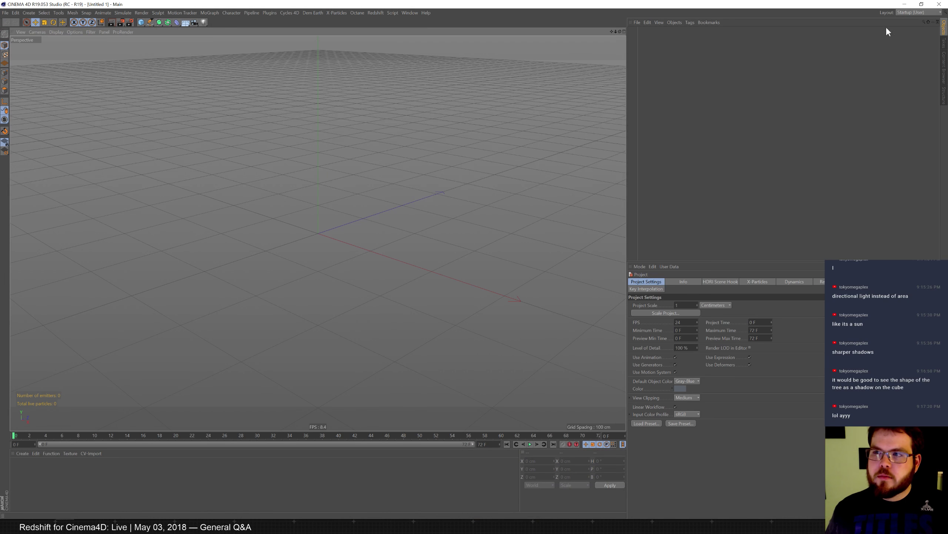
- Switch to the RSLayout (User) layout and add a plane scaled up to about 2800 cm
{"action": "left_click", "coordinate": [917, 13]}
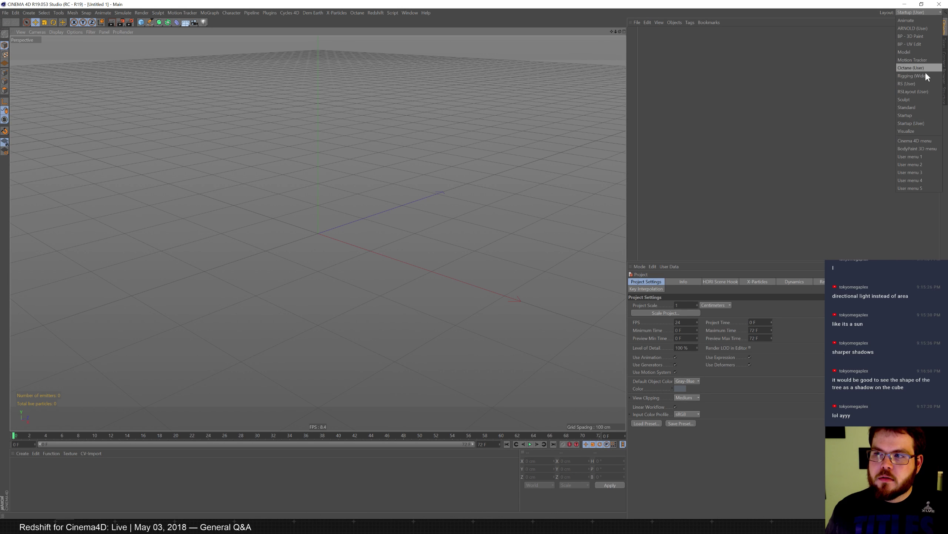
{"action": "left_click", "coordinate": [921, 91]}
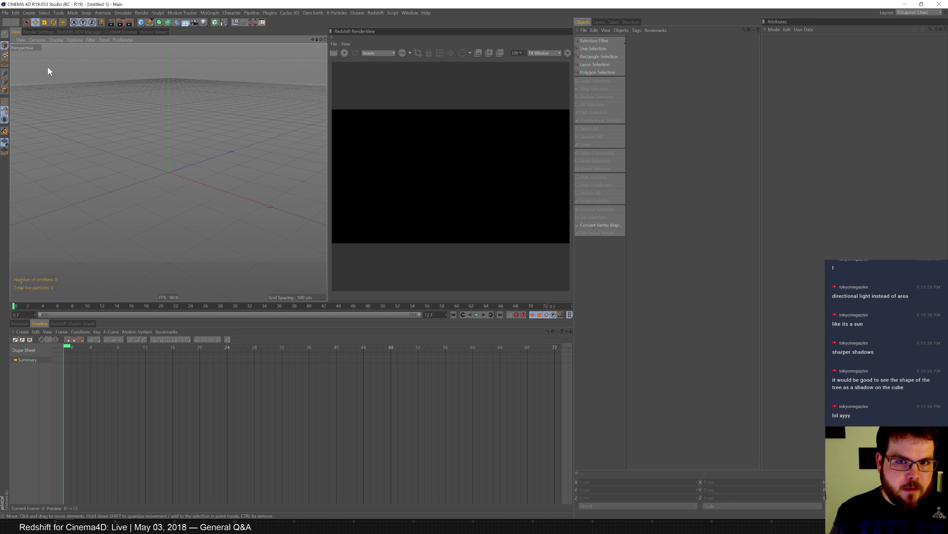
{"action": "left_click", "coordinate": [142, 23]}
{"action": "left_click", "coordinate": [186, 38]}
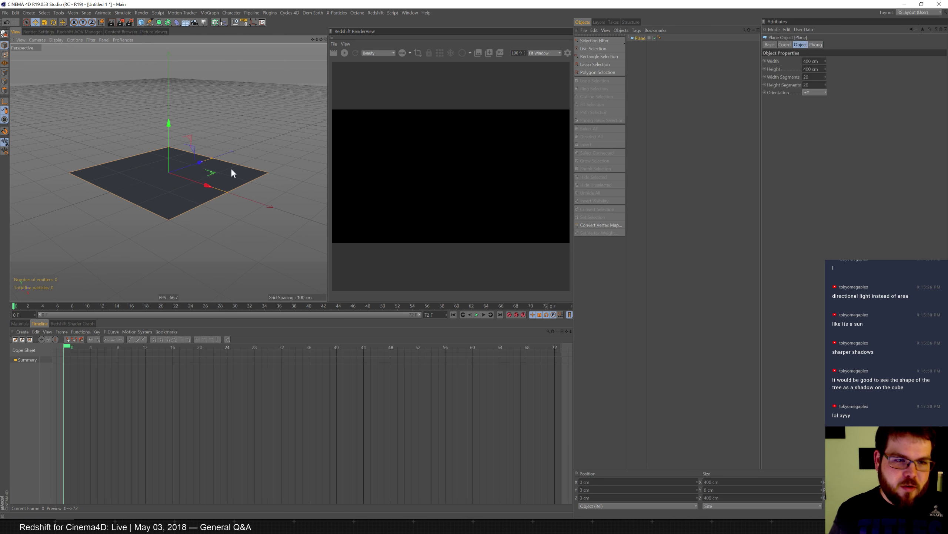
{"action": "key", "text": "t"}
{"action": "left_click_drag", "start_coordinate": [140, 216], "coordinate": [349, 117]}
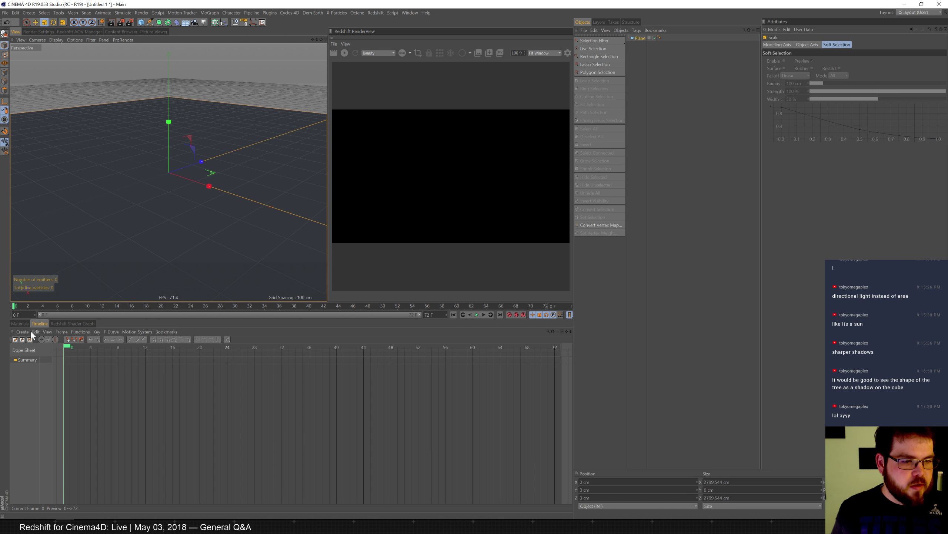
- Add a Redshift infinite light and start the live preview in the Redshift RenderView
{"action": "left_click", "coordinate": [20, 323]}
{"action": "left_click_drag", "start_coordinate": [86, 337], "coordinate": [119, 347]}
{"action": "left_click", "coordinate": [345, 53]}
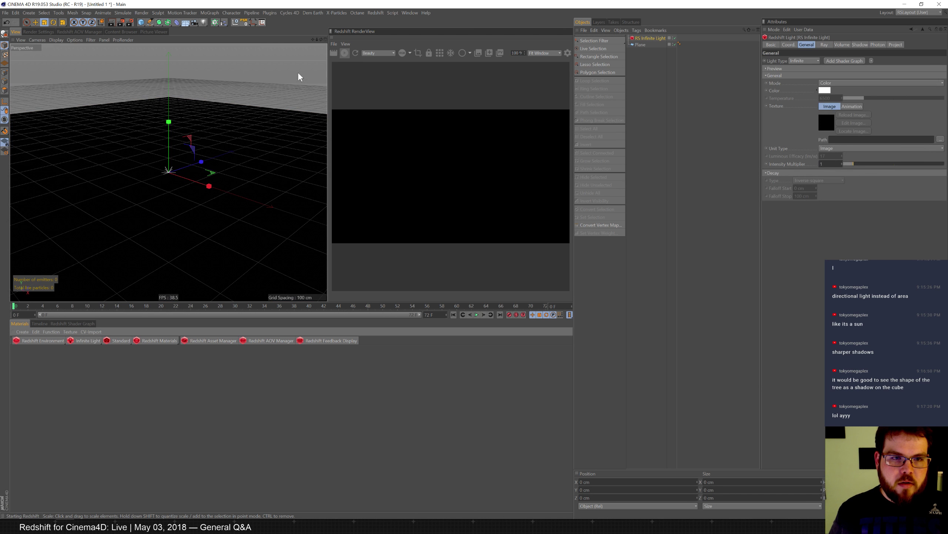
- Add a cube scaled to about 130 cm and raise it to a Y position of about 48 cm
{"action": "left_click", "coordinate": [141, 23]}
{"action": "left_click_drag", "start_coordinate": [225, 114], "coordinate": [174, 106]}
{"action": "key", "text": "e"}
{"action": "left_click_drag", "start_coordinate": [164, 165], "coordinate": [236, 154], "text": "alt"}
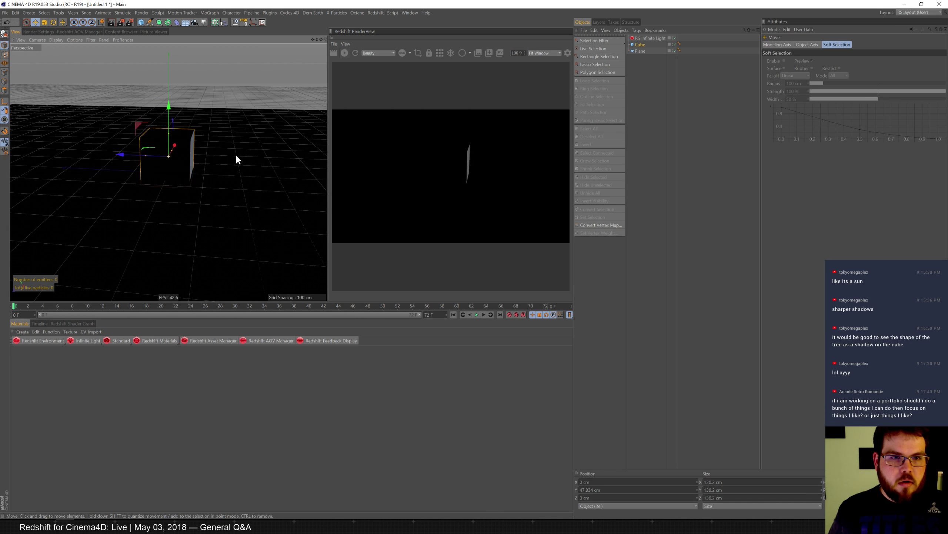
{"action": "left_click_drag", "start_coordinate": [289, 131], "coordinate": [274, 140], "text": "alt"}
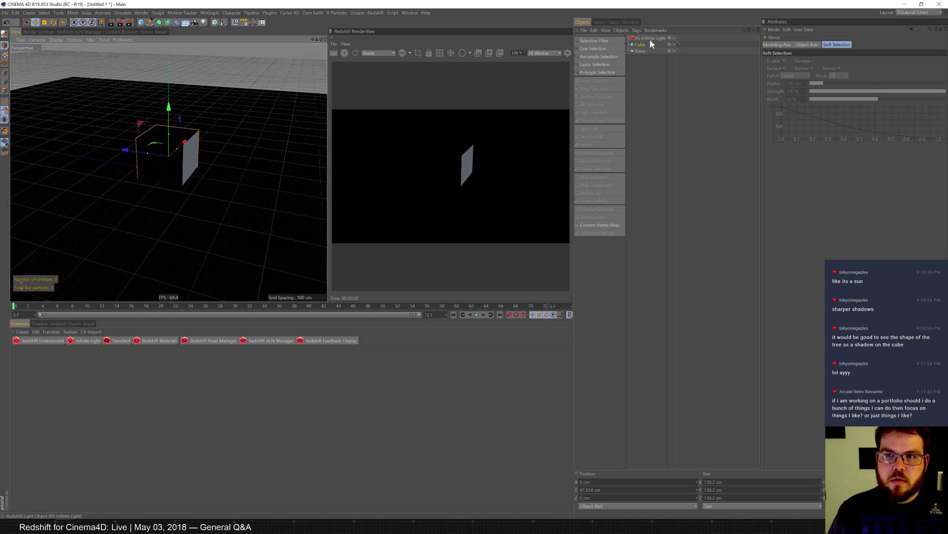
- Tilt the infinite light so it strikes the plane and cube diagonally, and raise it to about 17 cm
{"action": "left_click", "coordinate": [650, 40]}
{"action": "key", "text": "r"}
{"action": "left_click_drag", "start_coordinate": [185, 151], "coordinate": [172, 144]}
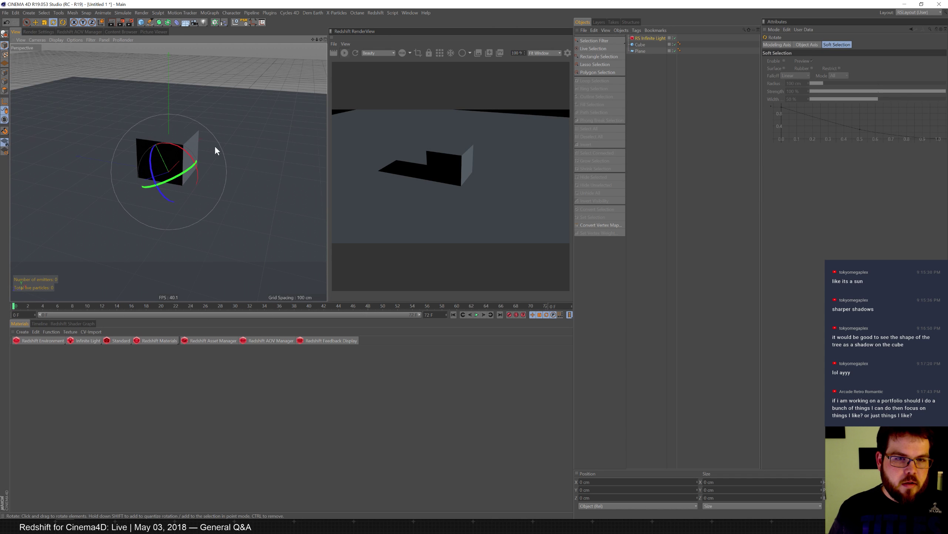
{"action": "key", "text": "e"}
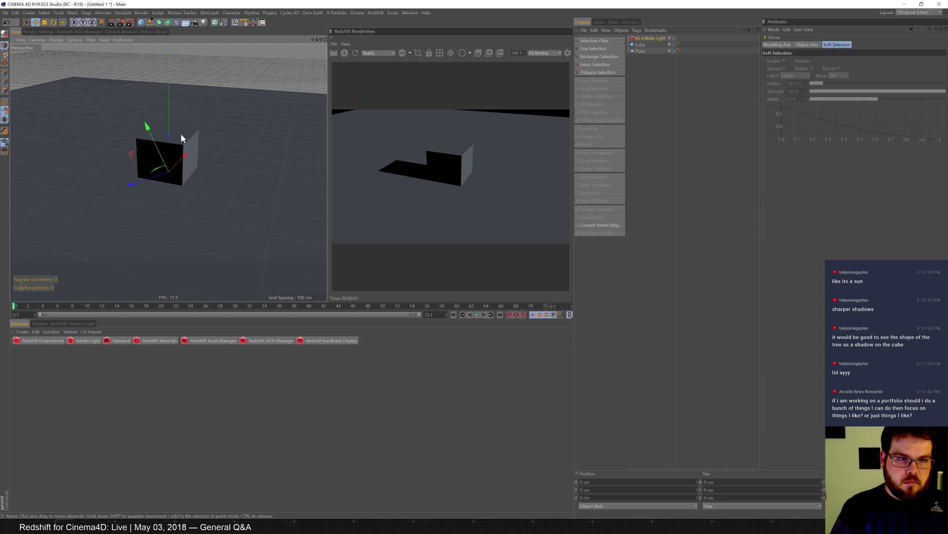
{"action": "left_click_drag", "start_coordinate": [148, 127], "coordinate": [142, 118]}
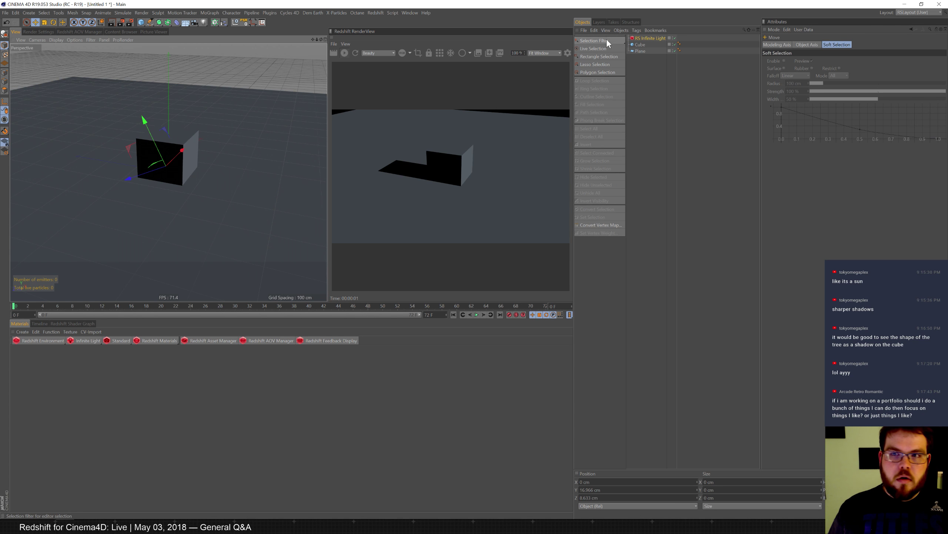
- Start merging a file and browse to the Fbx folder of LowPoly_Trees under 02_3D/_MODELS/_Nature on the 4TB_MediaStorage drive
{"action": "left_click", "coordinate": [584, 30]}
{"action": "left_click", "coordinate": [599, 40]}
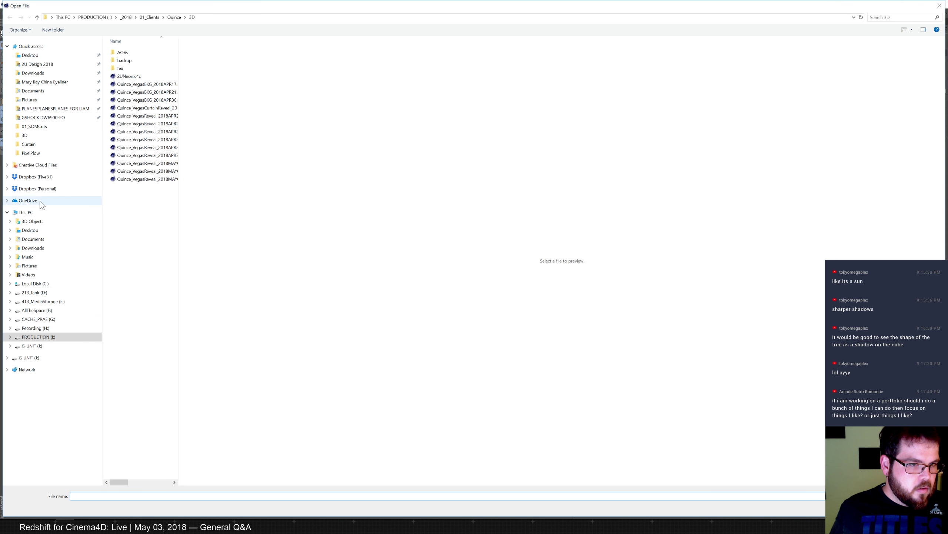
{"action": "left_click", "coordinate": [49, 306]}
{"action": "left_click", "coordinate": [136, 94]}
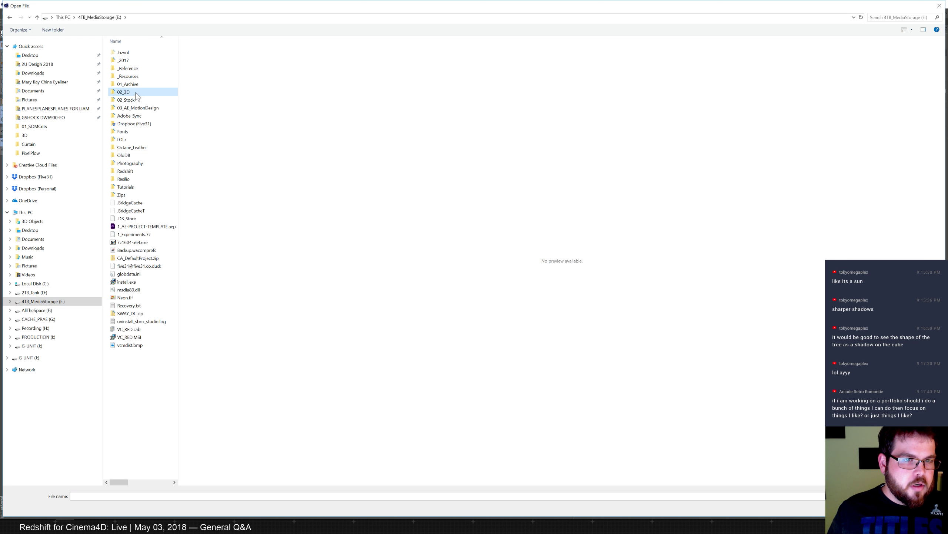
{"action": "double_click", "coordinate": [139, 94]}
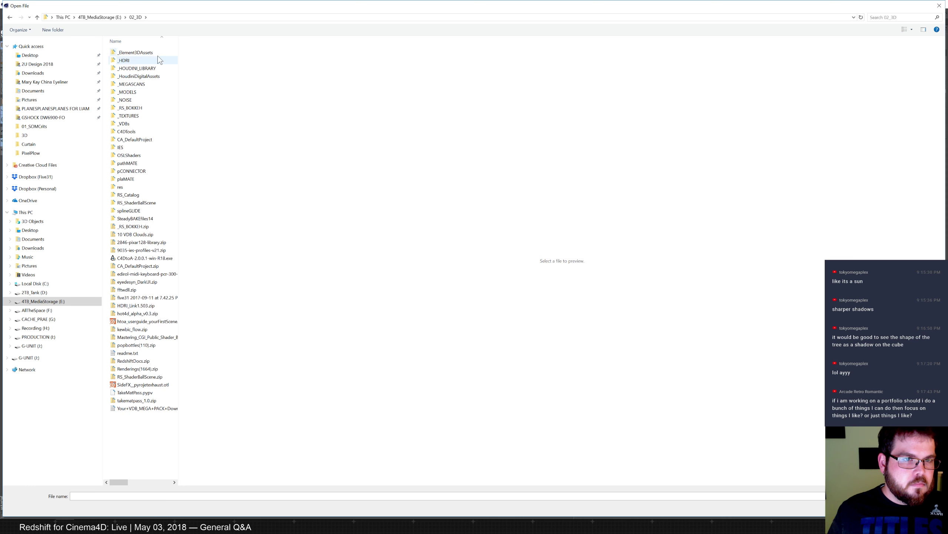
{"action": "double_click", "coordinate": [133, 91]}
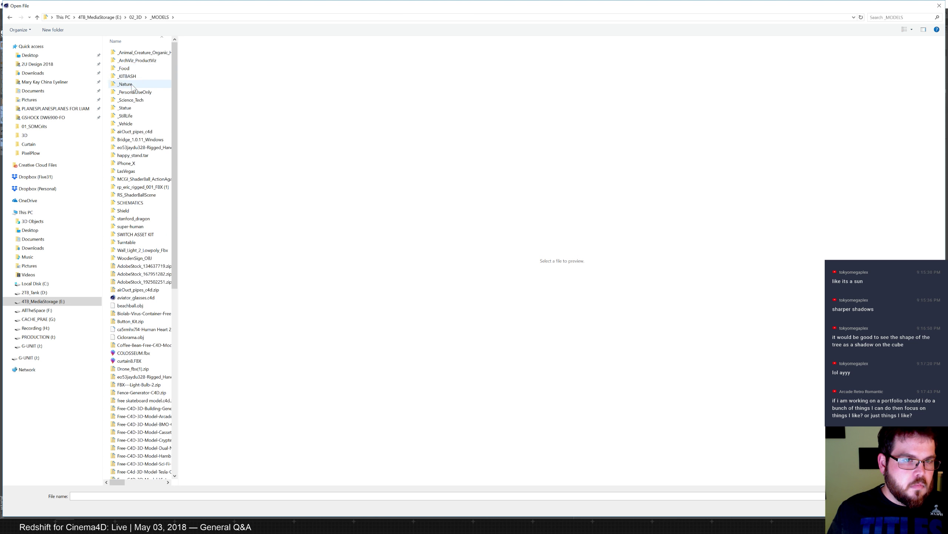
{"action": "double_click", "coordinate": [126, 84]}
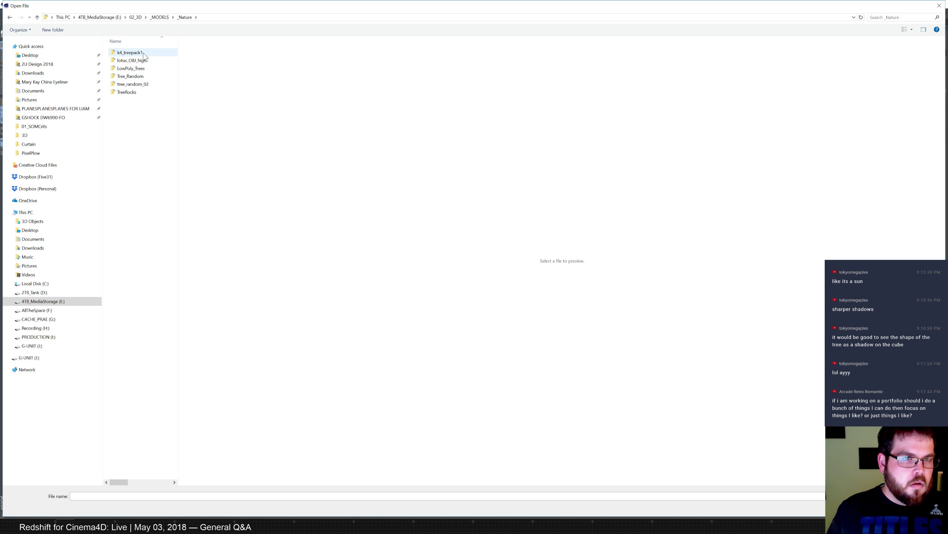
{"action": "double_click", "coordinate": [139, 69]}
{"action": "double_click", "coordinate": [126, 60]}
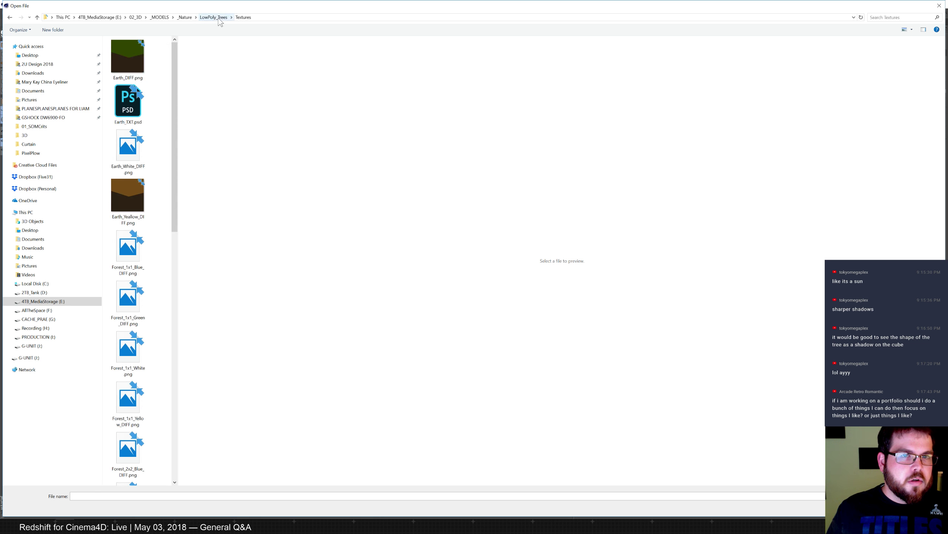
{"action": "left_click", "coordinate": [214, 17]}
{"action": "double_click", "coordinate": [145, 53]}
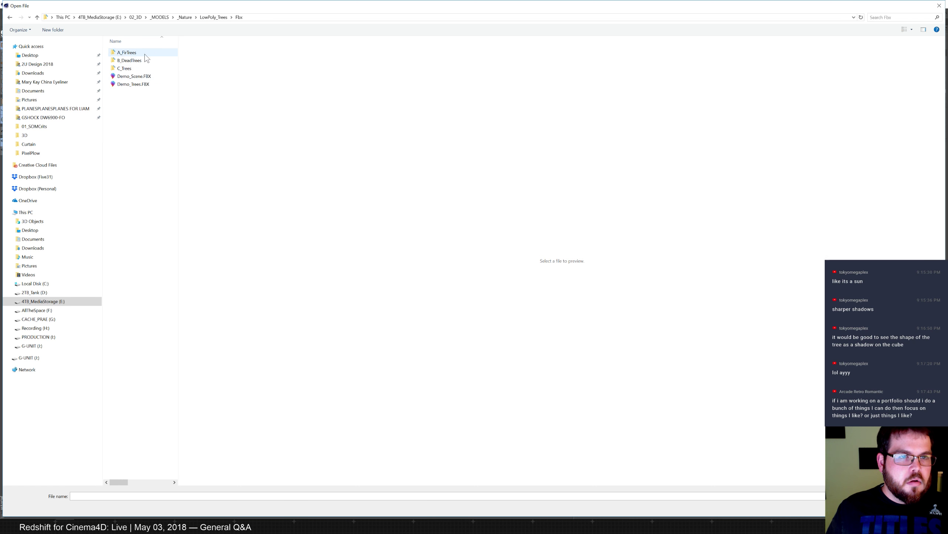
- Import Forest_A_FirTree_06.fbx from the A_FirTrees folder with the default FBX import settings
{"action": "left_click", "coordinate": [152, 53]}
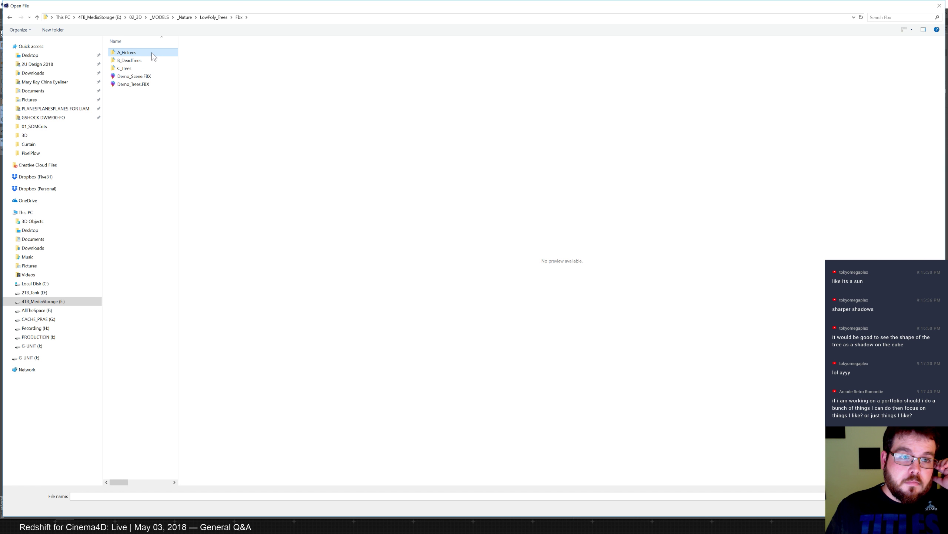
{"action": "double_click", "coordinate": [151, 53]}
{"action": "left_click", "coordinate": [140, 99]}
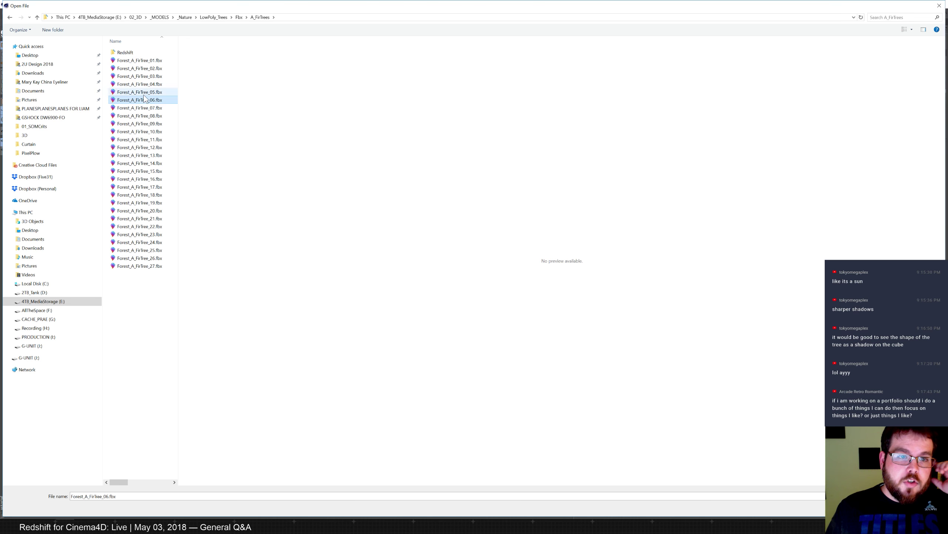
{"action": "double_click", "coordinate": [138, 99]}
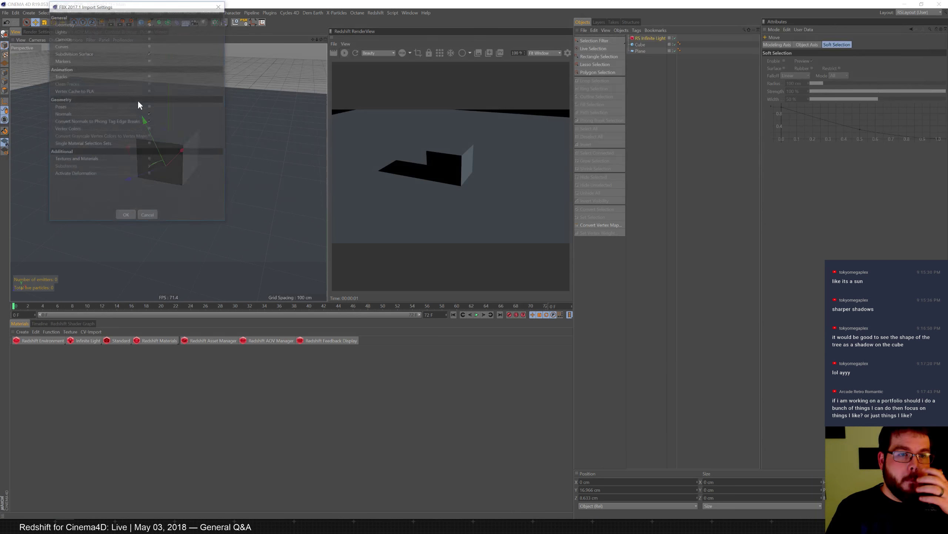
{"action": "left_click", "coordinate": [125, 218]}
- Scale the fir tree to about 395 cm tall and place it beside the cube at about -235 cm in Z
{"action": "left_click_drag", "start_coordinate": [124, 167], "coordinate": [180, 236]}
{"action": "key", "text": "t"}
{"action": "middle_click_drag", "start_coordinate": [227, 140], "coordinate": [180, 185], "text": "alt"}
{"action": "key", "text": "e"}
{"action": "left_click_drag", "start_coordinate": [219, 211], "coordinate": [227, 199]}
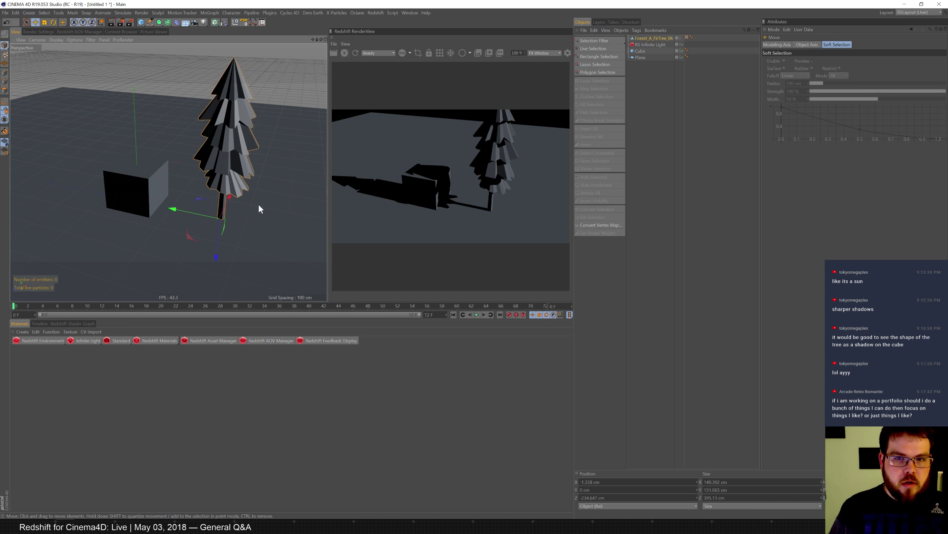
- Add the Plane to the infinite light's object list in Exclude mode
{"action": "left_click", "coordinate": [651, 45]}
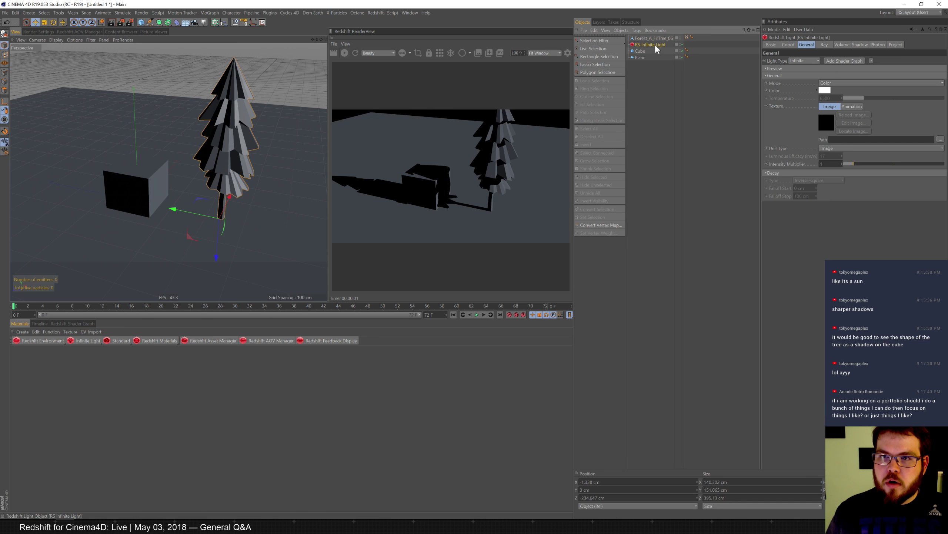
{"action": "left_click", "coordinate": [894, 45]}
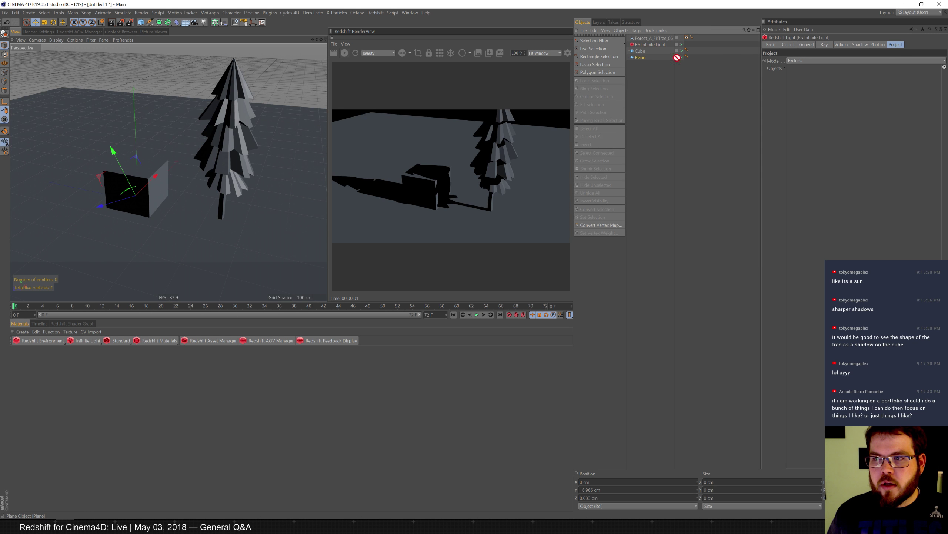
{"action": "left_click_drag", "start_coordinate": [641, 57], "coordinate": [864, 89]}
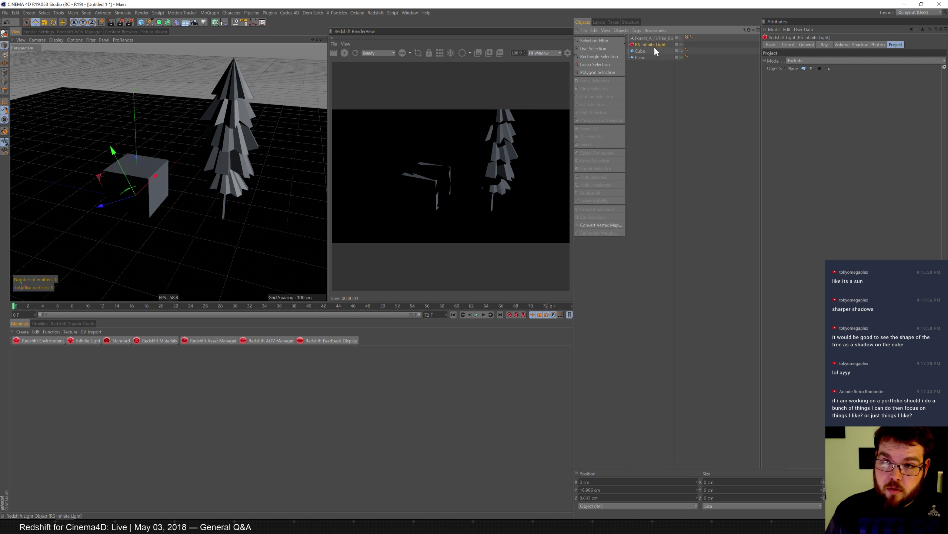
- Duplicate the infinite light and set the copy to Include, adding the Cube to its list with the illumination flag off
{"action": "left_click_drag", "start_coordinate": [656, 46], "coordinate": [658, 52], "text": "ctrl"}
{"action": "left_click", "coordinate": [818, 60]}
{"action": "left_click", "coordinate": [817, 69]}
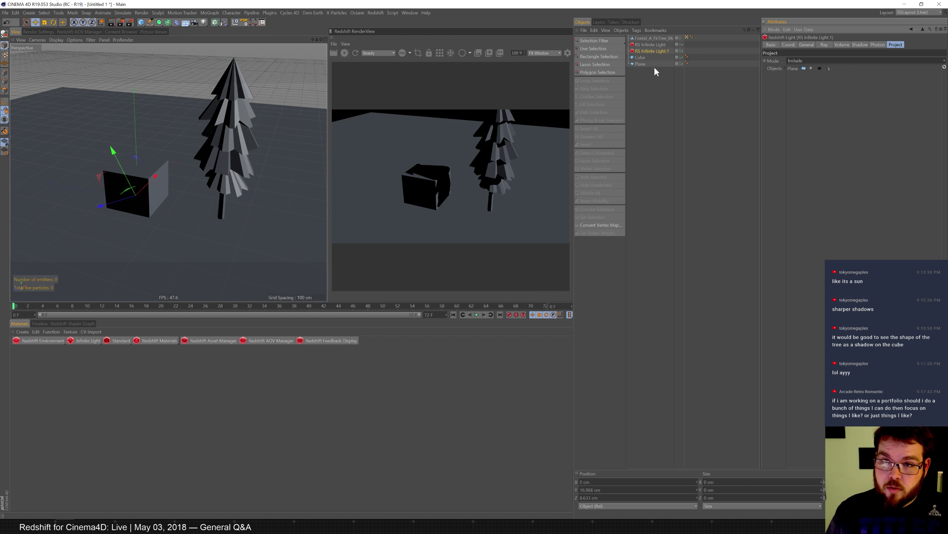
{"action": "left_click_drag", "start_coordinate": [640, 58], "coordinate": [833, 90]}
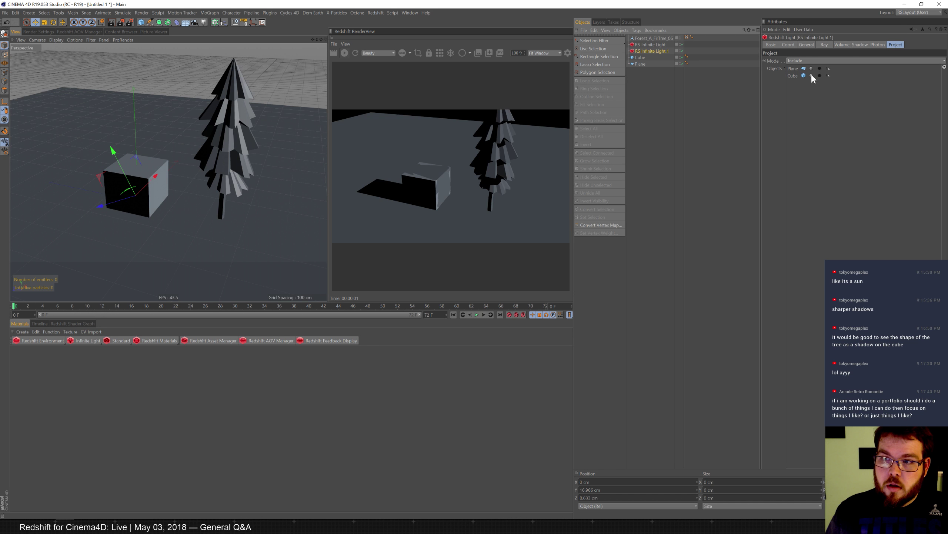
{"action": "left_click", "coordinate": [812, 76]}
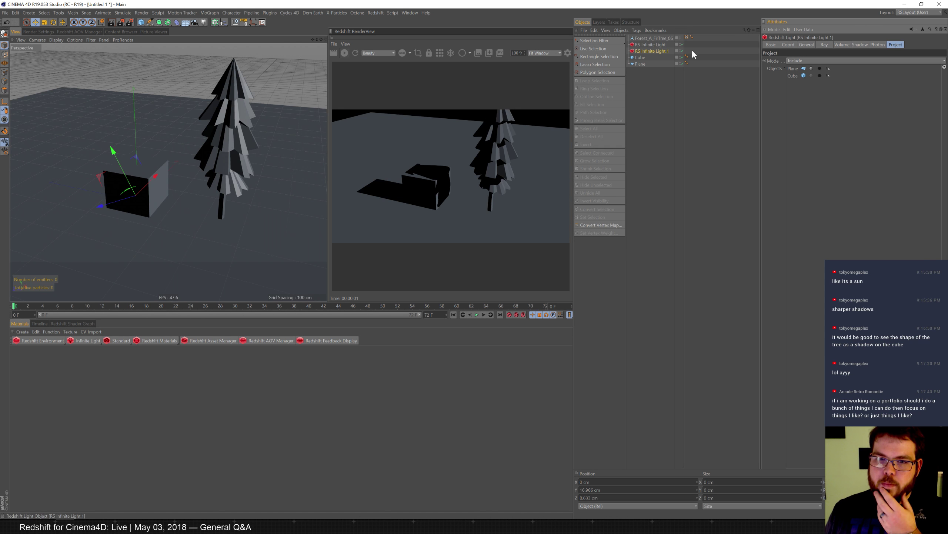
- Test the Plane's linking flags in the original infinite light's Exclude list, leaving the Plane's illumination flag off
{"action": "left_click", "coordinate": [661, 44]}
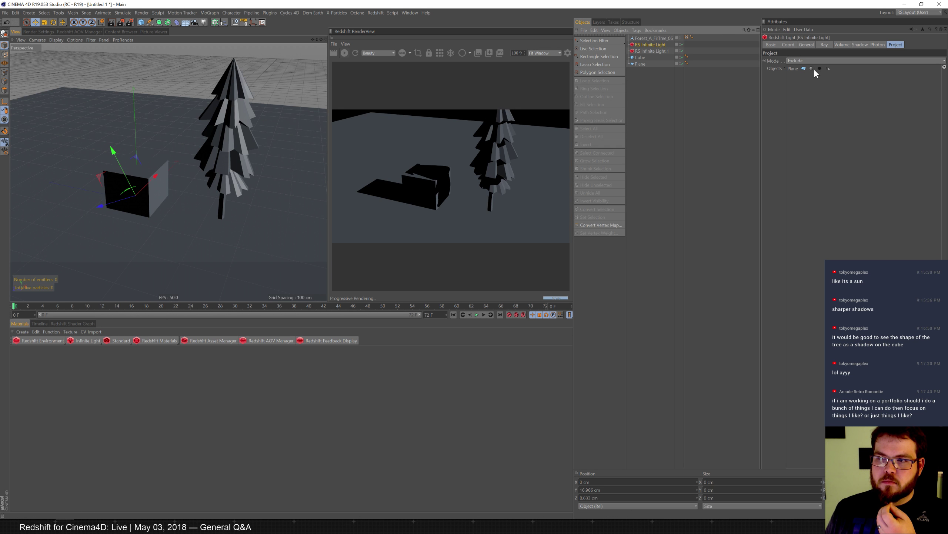
{"action": "left_click", "coordinate": [811, 67]}
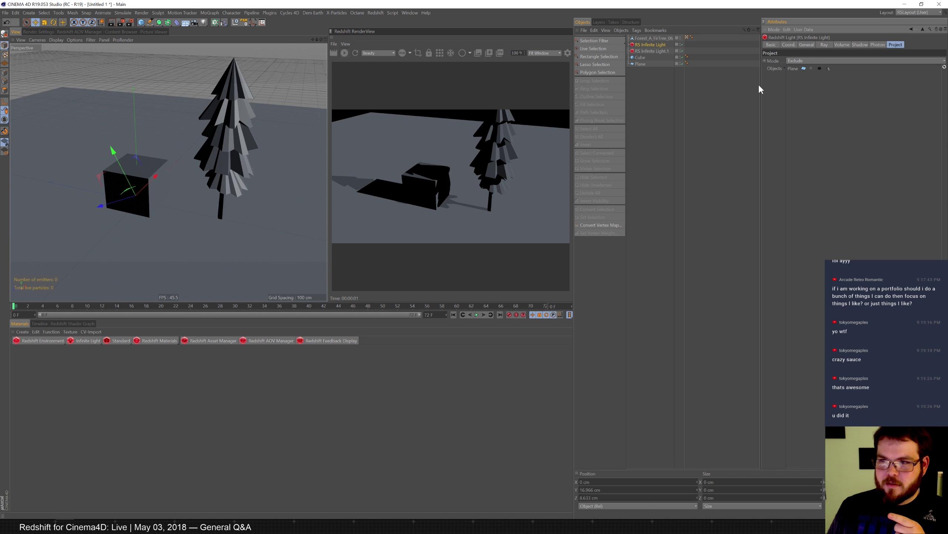
{"action": "left_click", "coordinate": [812, 69]}
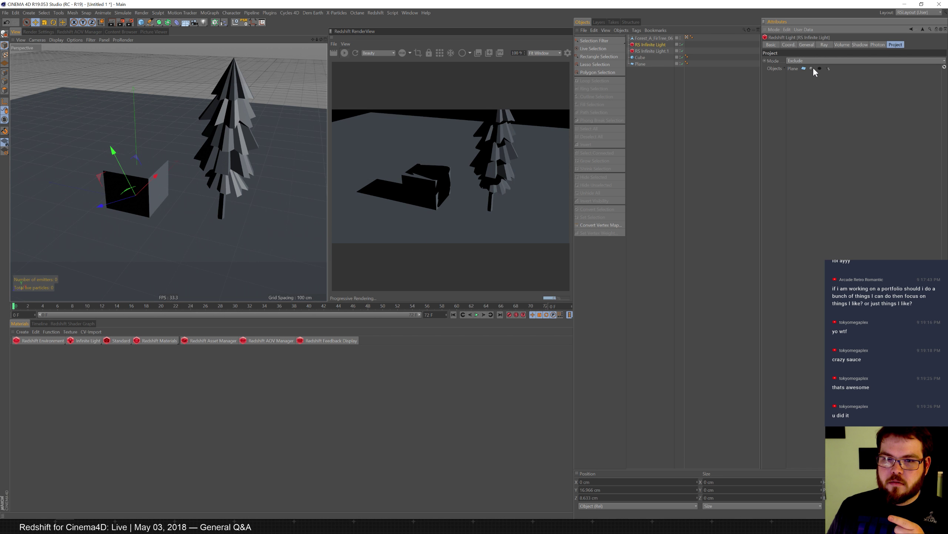
{"action": "left_click", "coordinate": [813, 69]}
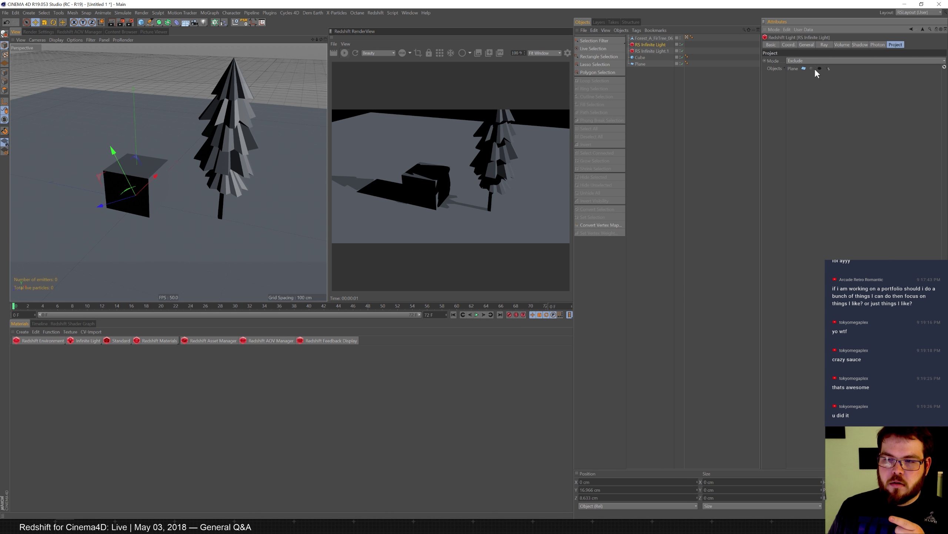
{"action": "left_click", "coordinate": [819, 69]}
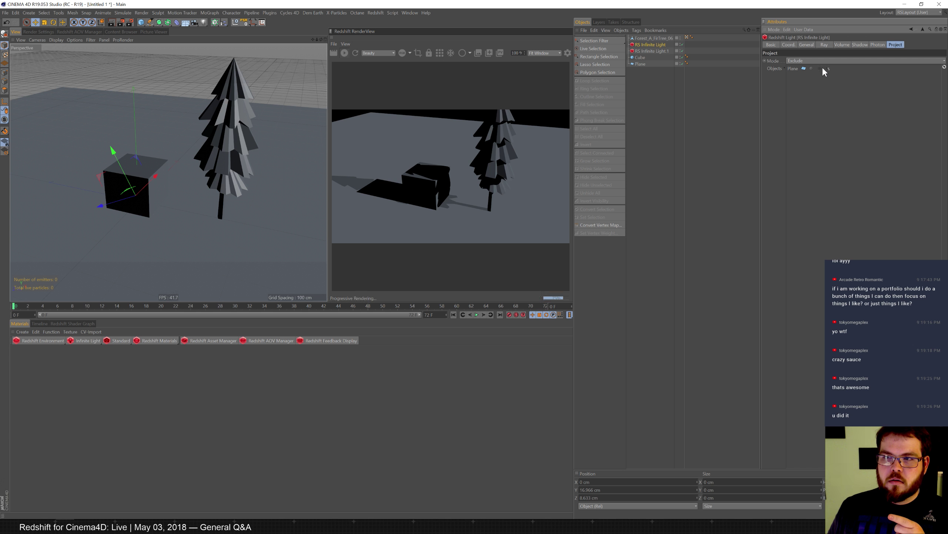
{"action": "left_click", "coordinate": [828, 69]}
{"action": "left_click", "coordinate": [820, 69]}
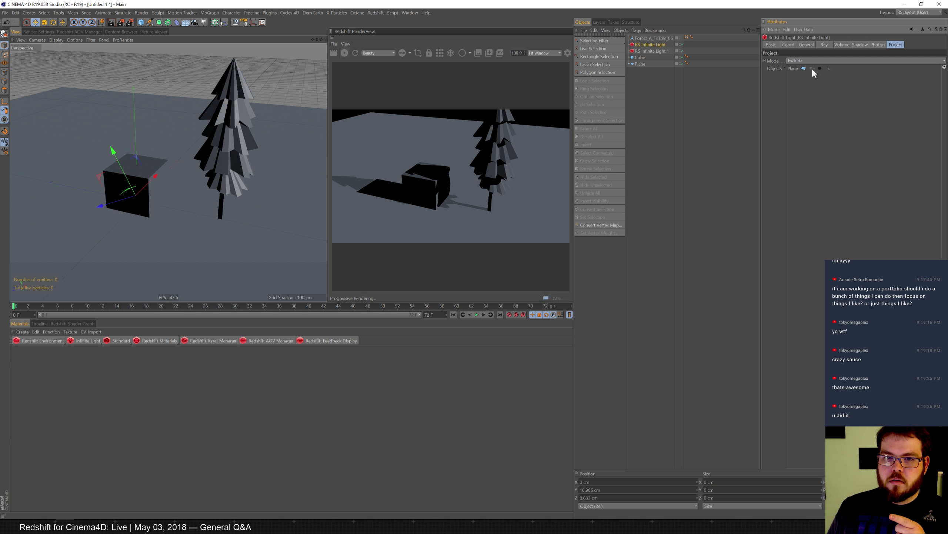
{"action": "left_click", "coordinate": [812, 68]}
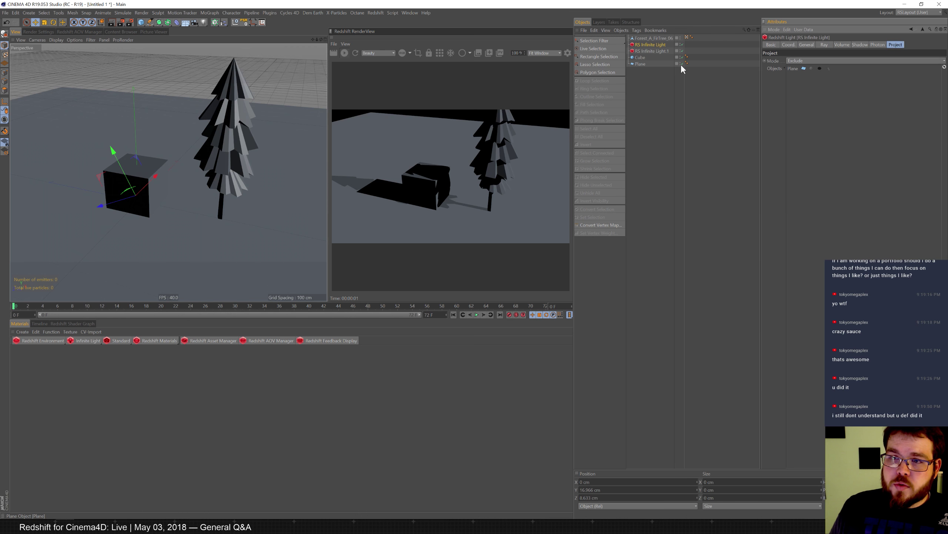
- Hide the fir tree in both the viewport and the render
{"action": "left_click", "coordinate": [680, 37], "text": "alt"}
{"action": "left_click", "coordinate": [680, 38], "text": "alt"}
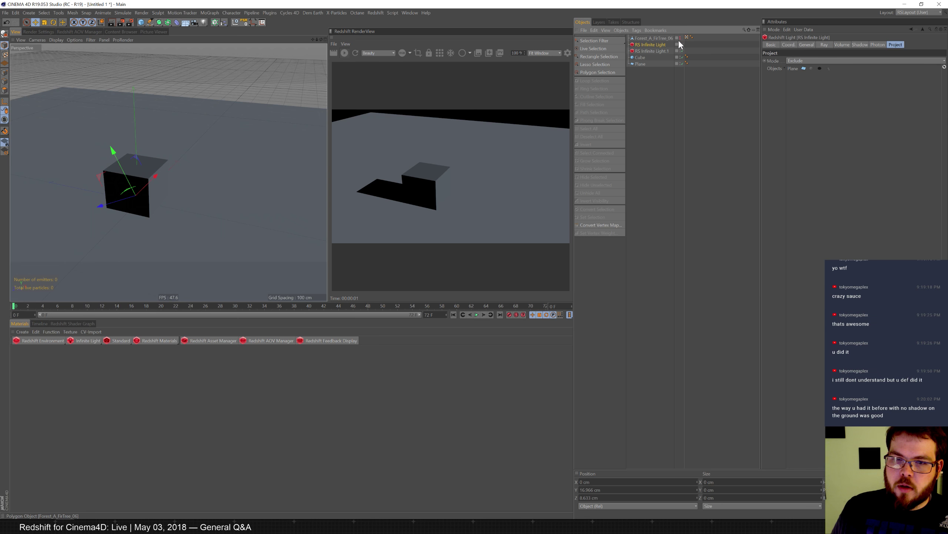
- Check the original infinite light's contribution by switching it off and on, then disable the duplicated infinite light
{"action": "left_click", "coordinate": [682, 44]}
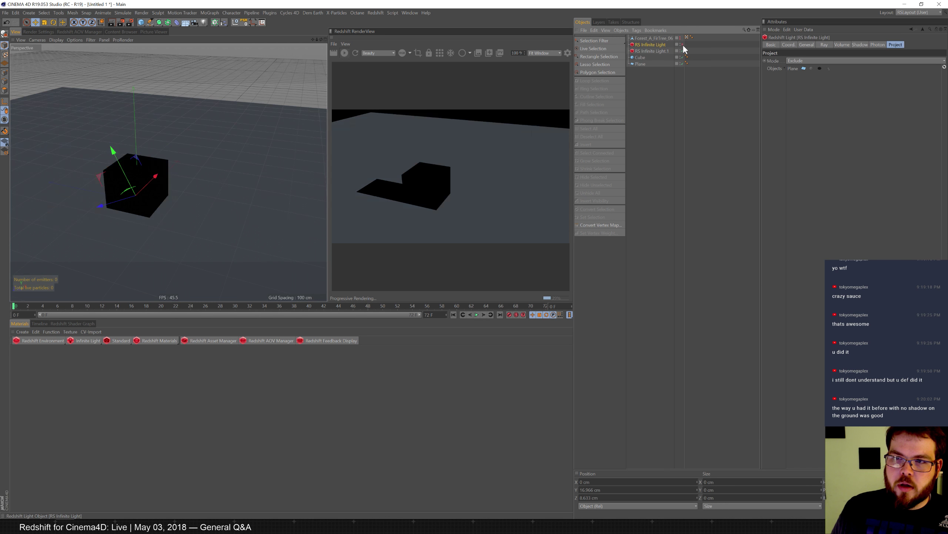
{"action": "left_click", "coordinate": [682, 44]}
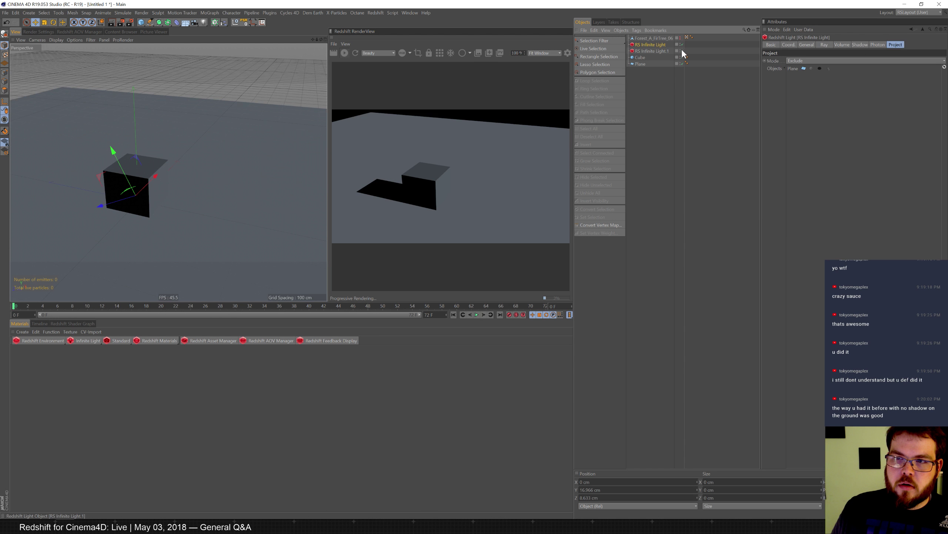
{"action": "left_click", "coordinate": [681, 51]}
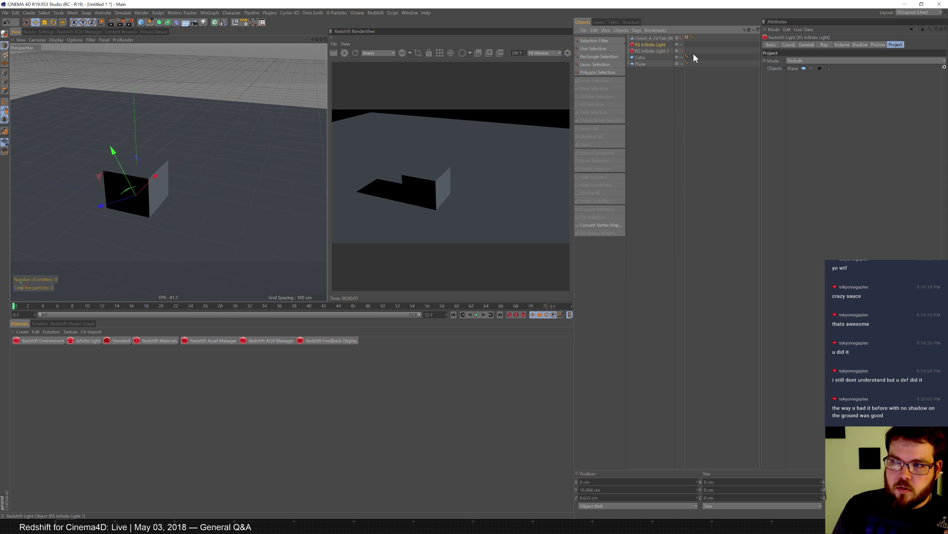
- Test the Plane's illumination flag in the original infinite light, then remove the Plane from its Exclude list
{"action": "left_click", "coordinate": [812, 68]}
{"action": "left_click", "coordinate": [813, 69]}
{"action": "left_click", "coordinate": [812, 67]}
{"action": "left_click", "coordinate": [812, 67]}
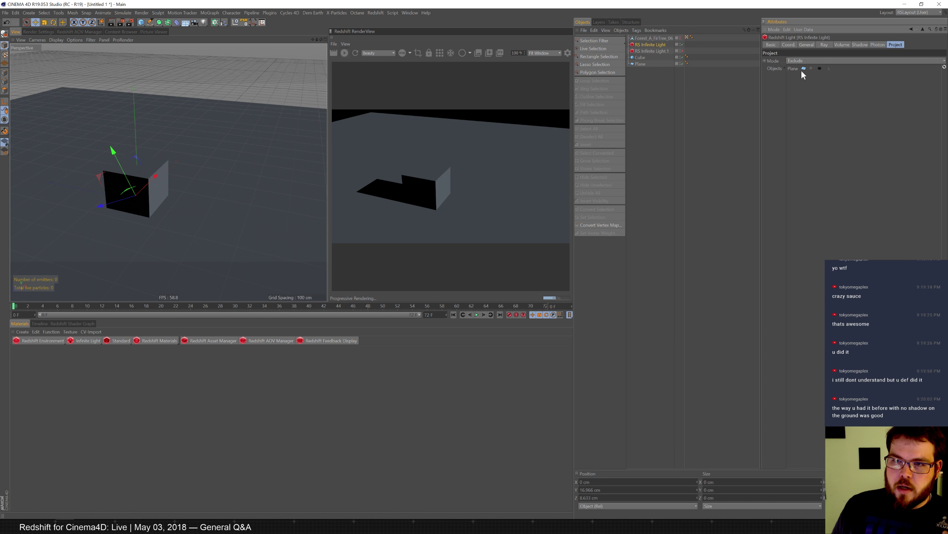
{"action": "left_click", "coordinate": [808, 61]}
{"action": "left_click", "coordinate": [797, 76]}
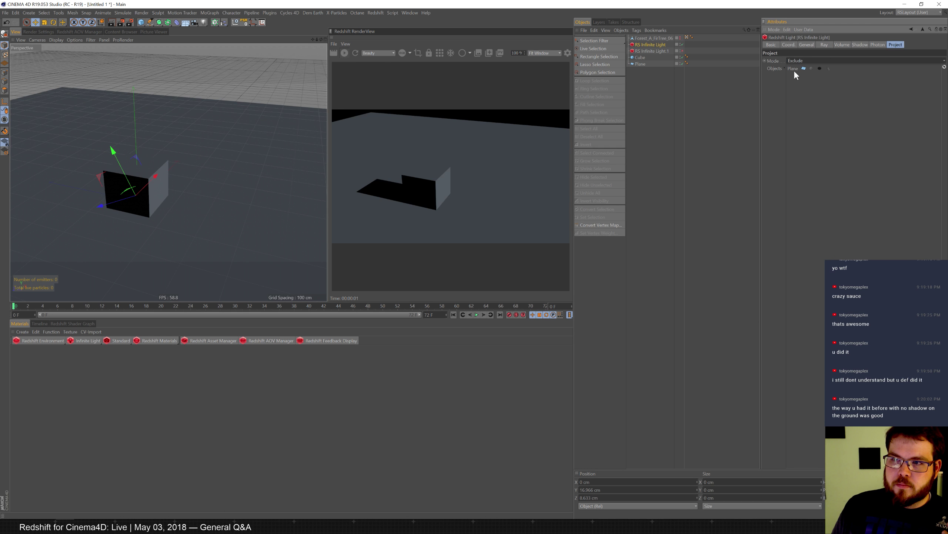
{"action": "left_click", "coordinate": [794, 69]}
{"action": "key", "text": "Delete"}
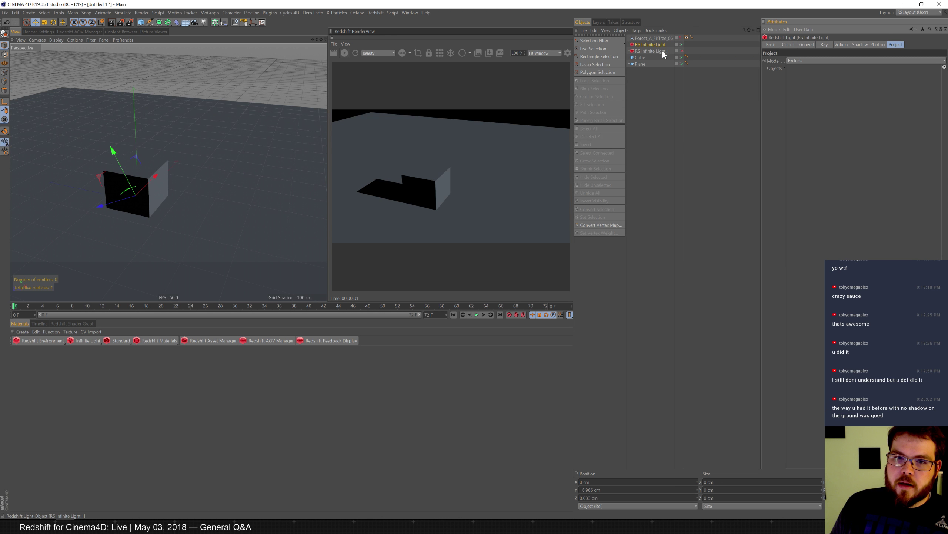
- Show the fir tree again and add the Plane back to the original infinite light's Exclude list with its illumination flag on
{"action": "left_click", "coordinate": [681, 38]}
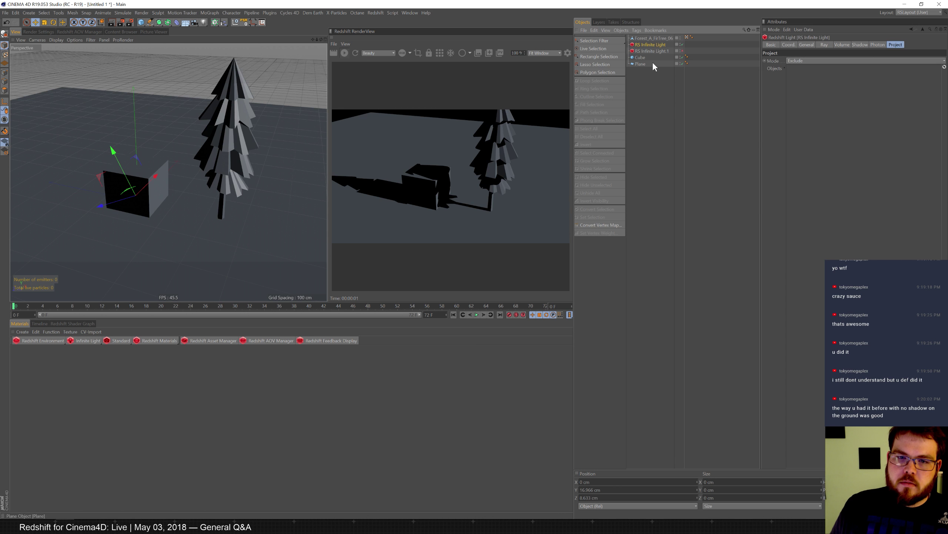
{"action": "left_click_drag", "start_coordinate": [636, 64], "coordinate": [813, 81]}
{"action": "left_click", "coordinate": [812, 68]}
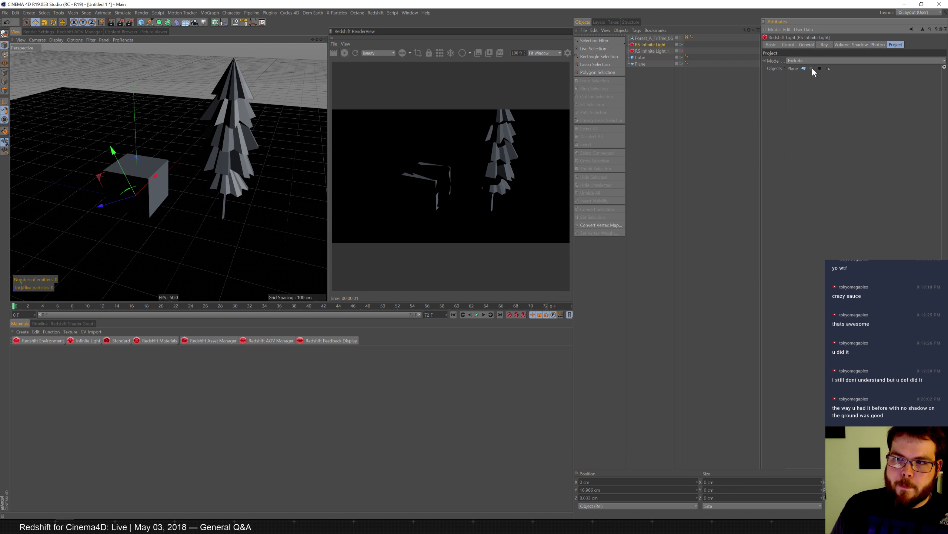
{"action": "left_click", "coordinate": [811, 68]}
{"action": "left_click", "coordinate": [812, 69]}
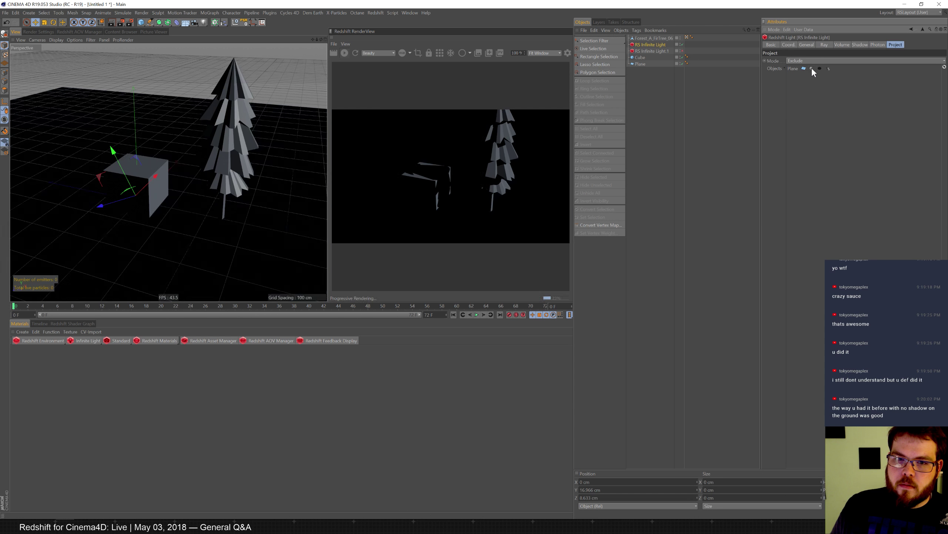
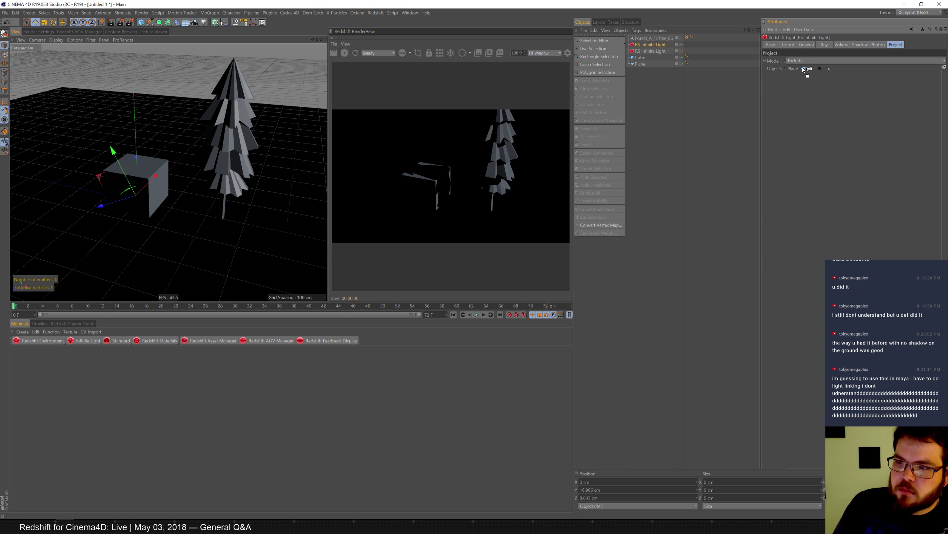
{"action": "left_click", "coordinate": [792, 69]}
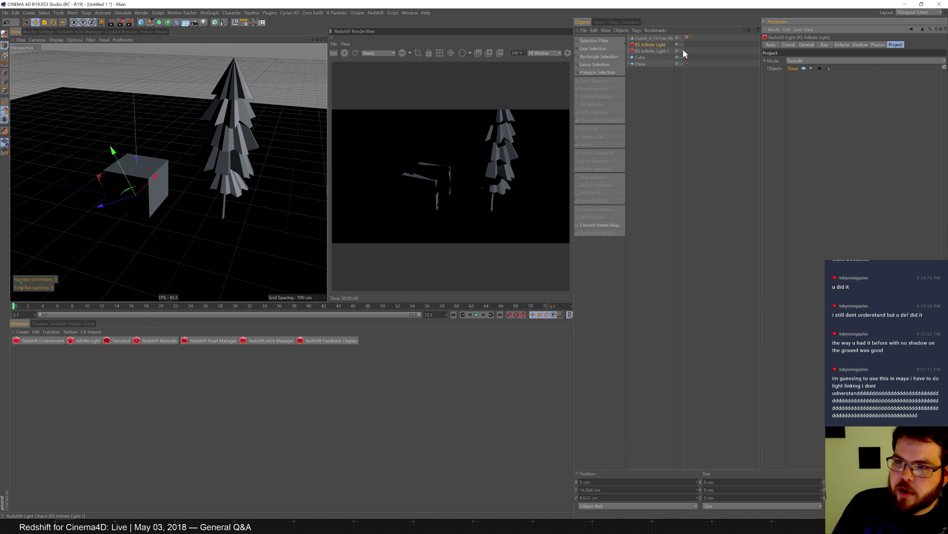
- Re-enable the duplicated infinite light and test the Cube's and Plane's linking flags in its Include list, leaving them as they were
{"action": "left_click", "coordinate": [682, 51]}
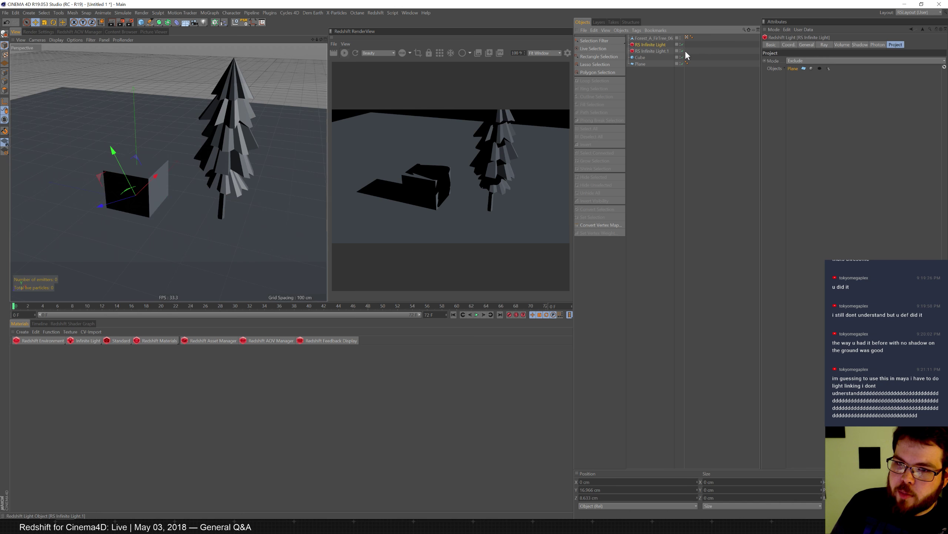
{"action": "left_click", "coordinate": [656, 51]}
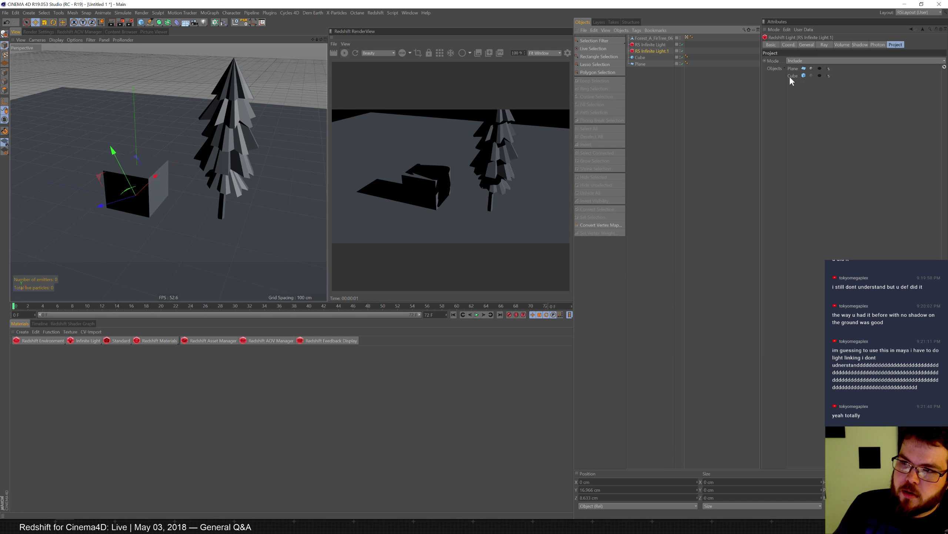
{"action": "left_click", "coordinate": [811, 76]}
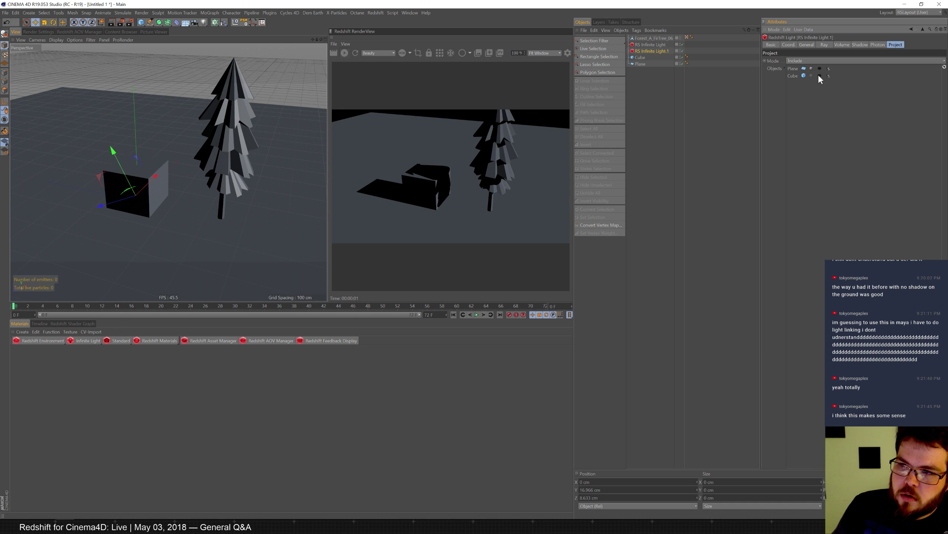
{"action": "left_click", "coordinate": [819, 76]}
{"action": "left_click", "coordinate": [820, 76]}
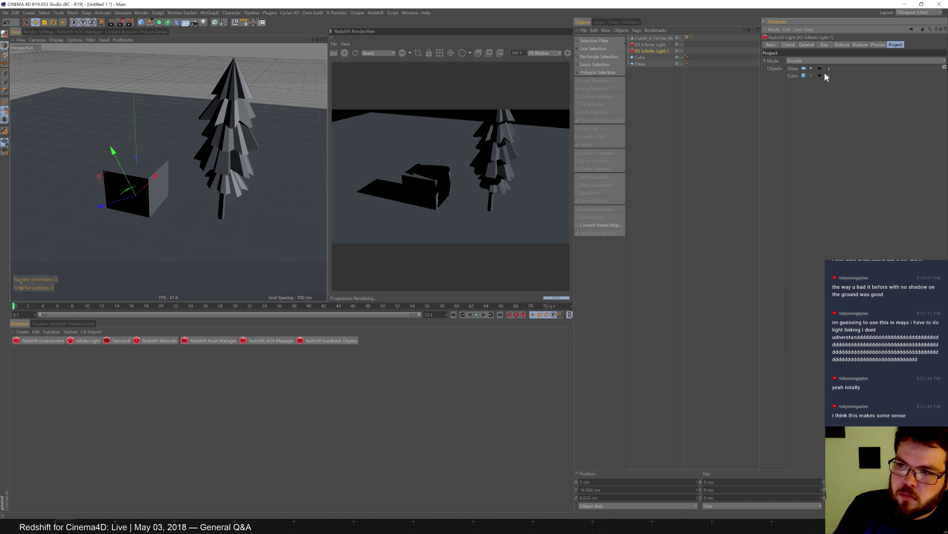
{"action": "left_click", "coordinate": [812, 69]}
{"action": "left_click", "coordinate": [812, 69]}
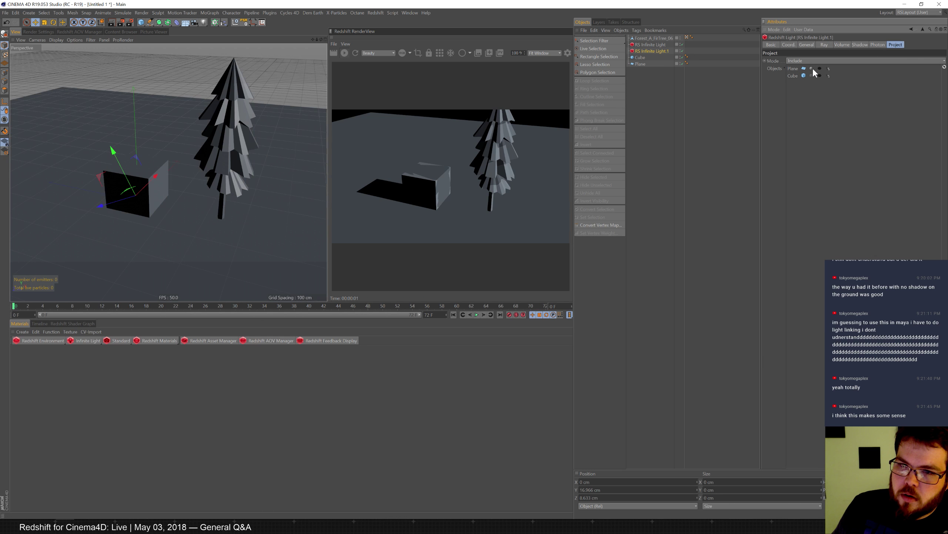
{"action": "left_click", "coordinate": [819, 69]}
{"action": "left_click", "coordinate": [821, 69]}
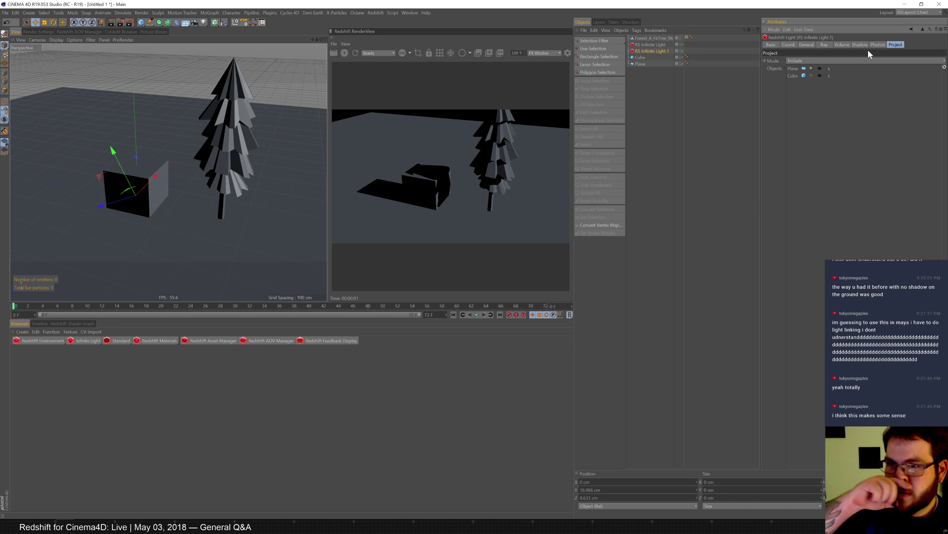
- Compare the tree's ground shadow with the Plane's illumination flag off and on in the original light's Exclude list, leaving it on
{"action": "left_click", "coordinate": [660, 45]}
{"action": "left_click", "coordinate": [812, 69]}
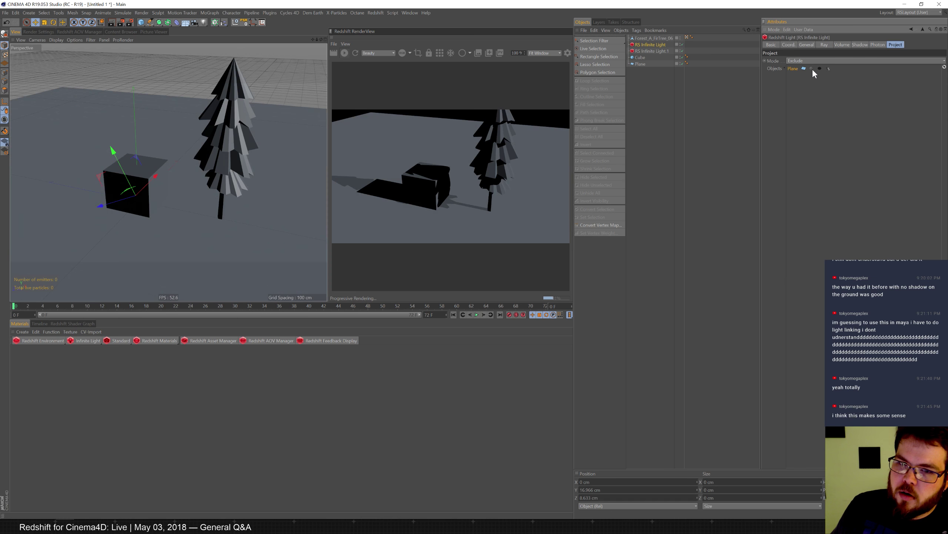
{"action": "left_click", "coordinate": [812, 68]}
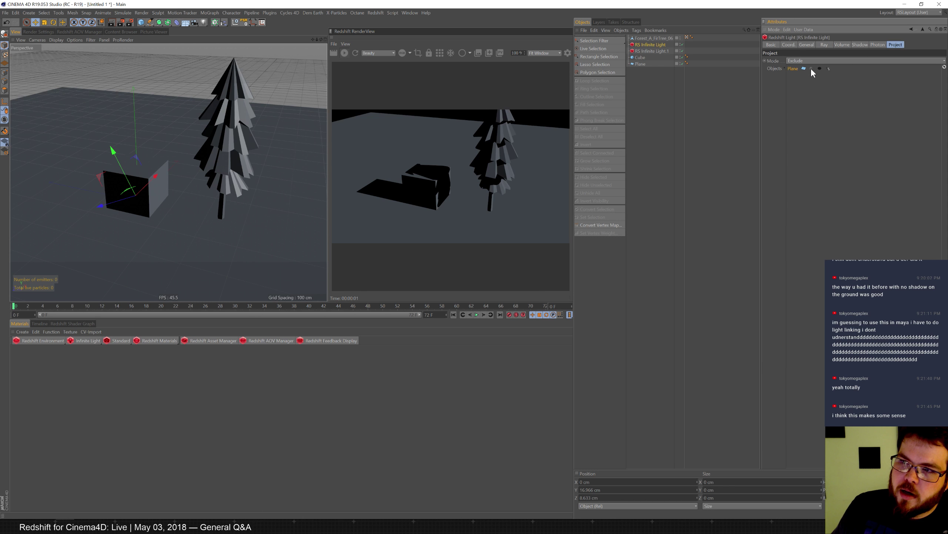
{"action": "left_click", "coordinate": [812, 69]}
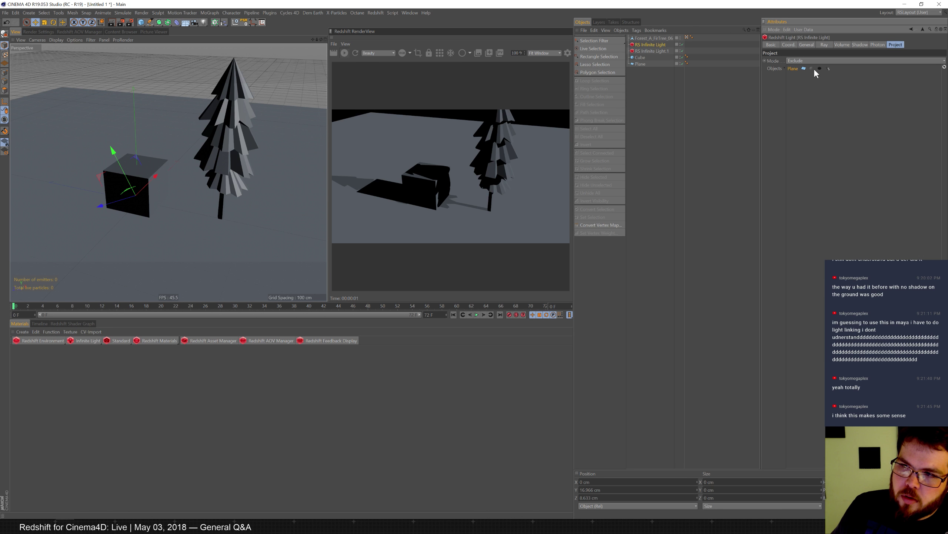
{"action": "left_click", "coordinate": [821, 69]}
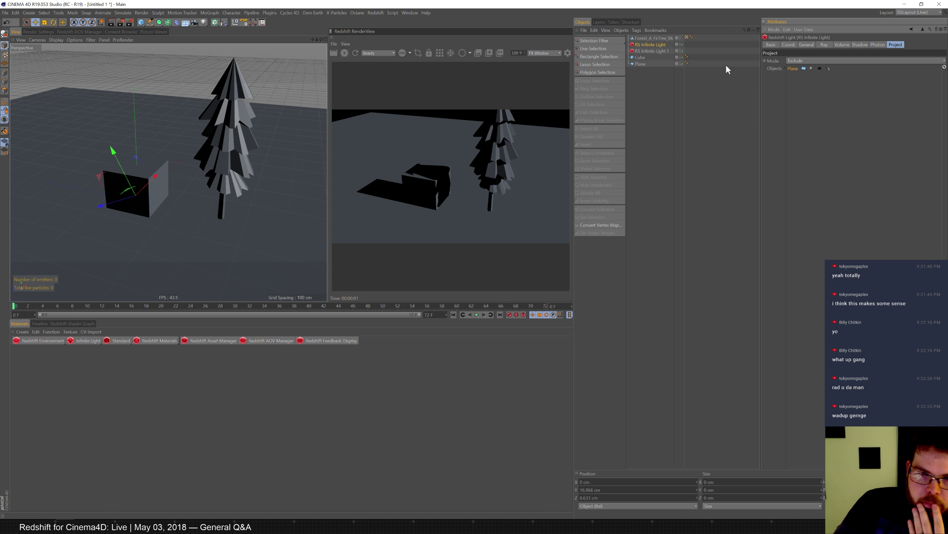
- Rescale the fir tree to about 173 cm in X and 187 cm in Y, and move it closer to the cube, to about Z -139 cm
{"action": "left_click", "coordinate": [658, 37]}
{"action": "left_click_drag", "start_coordinate": [175, 211], "coordinate": [293, 113]}
{"action": "key", "text": "t"}
{"action": "key", "text": "e"}
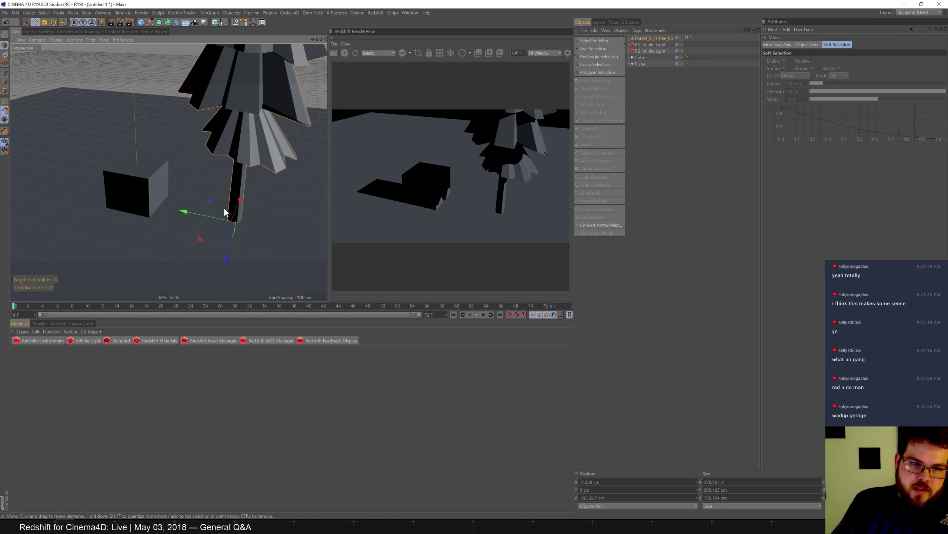
{"action": "left_click_drag", "start_coordinate": [201, 215], "coordinate": [234, 186]}
{"action": "middle_click_drag", "start_coordinate": [234, 186], "coordinate": [237, 182], "text": "alt"}
{"action": "key", "text": "t"}
{"action": "left_click_drag", "start_coordinate": [267, 156], "coordinate": [250, 202]}
{"action": "key", "text": "e"}
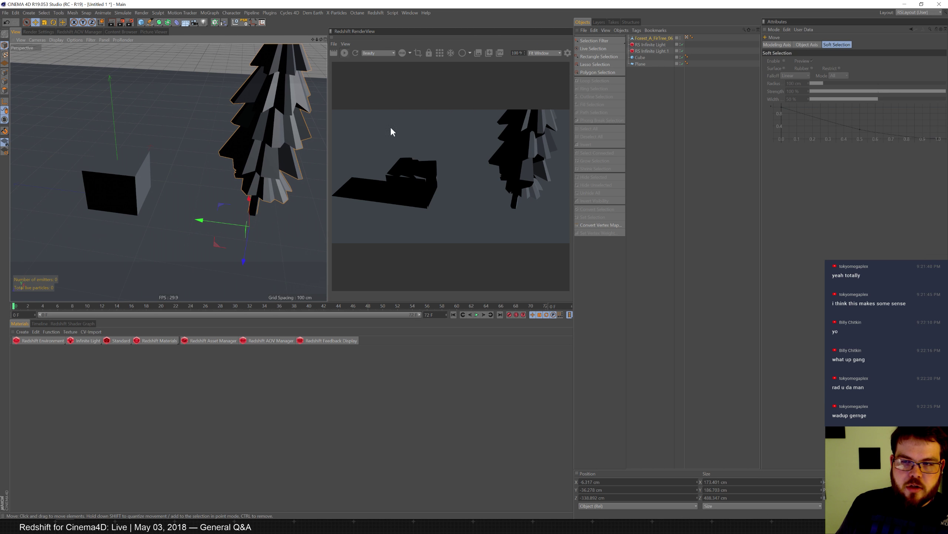
{"action": "left_click_drag", "start_coordinate": [238, 131], "coordinate": [219, 139], "text": "alt"}
{"action": "right_click_drag", "start_coordinate": [219, 139], "coordinate": [240, 137], "text": "alt"}
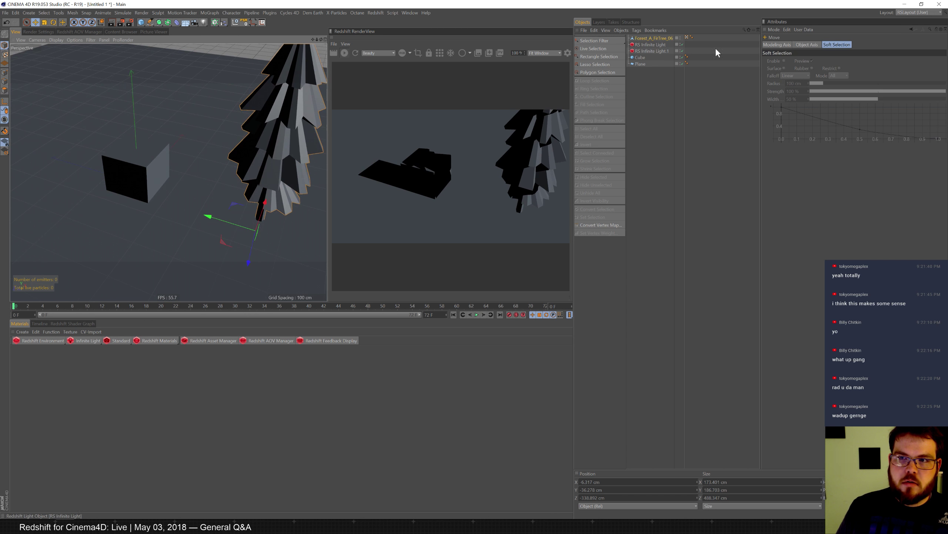
- Check the larger tree's shadow by toggling the original light's Plane exclusion and the duplicated light, leaving both enabled
{"action": "left_click", "coordinate": [658, 45]}
{"action": "left_click", "coordinate": [811, 67]}
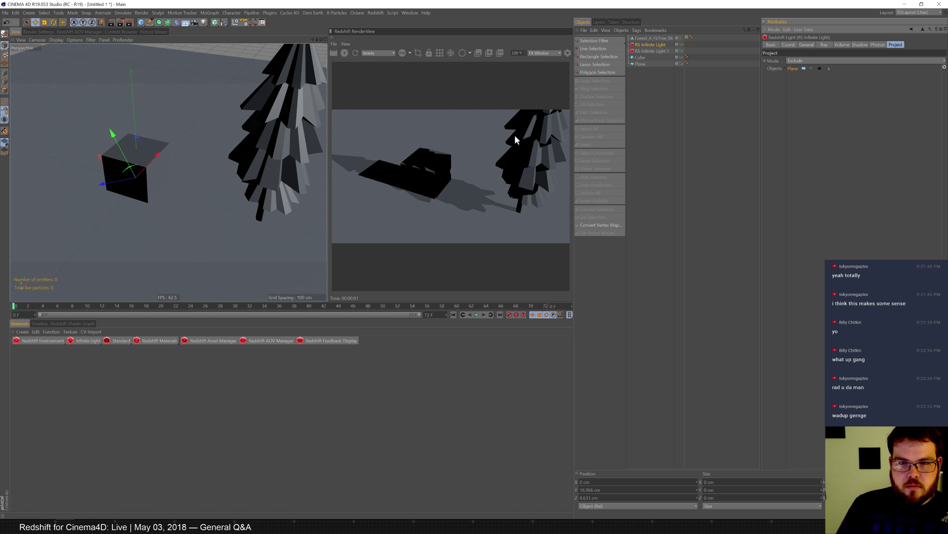
{"action": "left_click", "coordinate": [681, 50]}
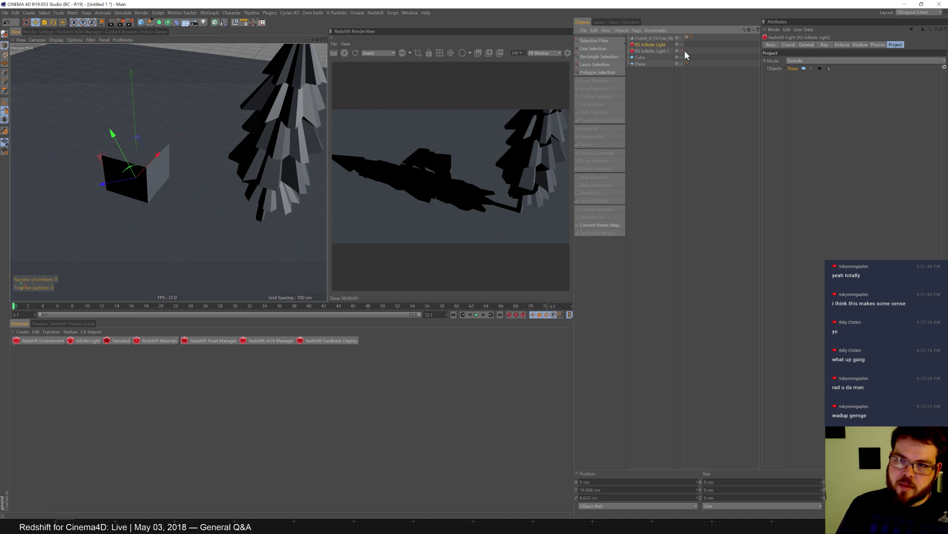
{"action": "left_click", "coordinate": [681, 51]}
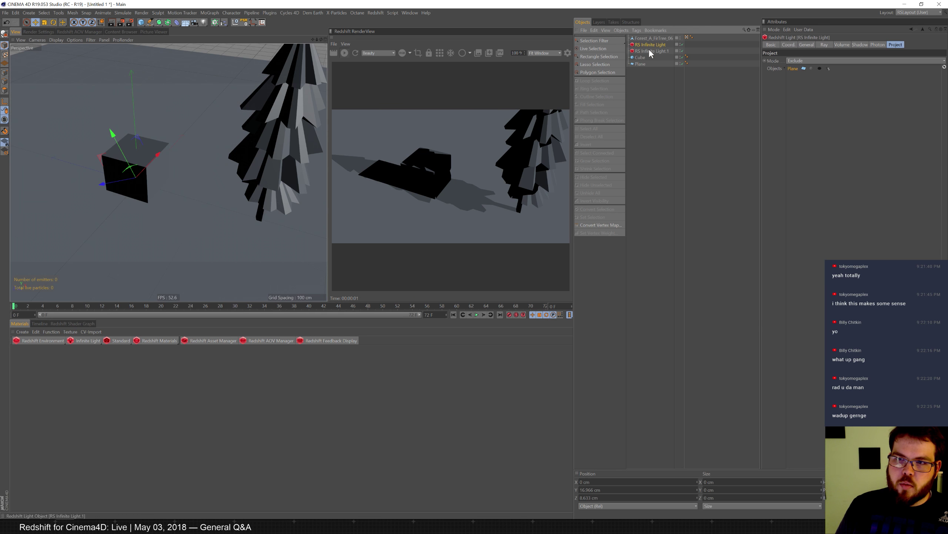
{"action": "left_click", "coordinate": [812, 68]}
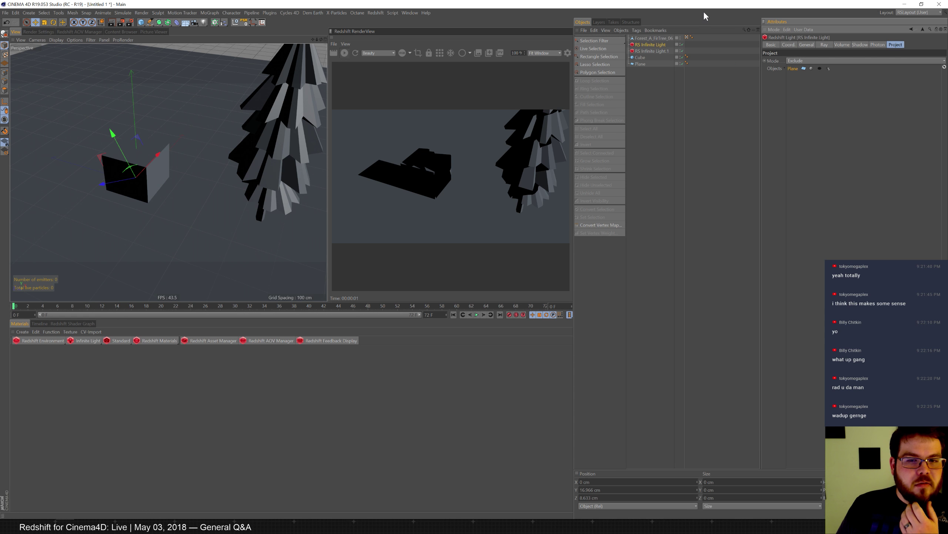
- Move the cube up off the ground plane to about Y 115.9 cm, Z -50.9 cm
{"action": "left_click", "coordinate": [639, 57]}
{"action": "mouse_move", "coordinate": [134, 125]}
{"action": "left_mouse_down"}
{"action": "mouse_move", "coordinate": [155, 64]}
{"action": "mouse_move", "coordinate": [155, 124]}
{"action": "mouse_move", "coordinate": [153, 76]}
{"action": "mouse_move", "coordinate": [149, 117]}
{"action": "mouse_move", "coordinate": [136, 129]}
{"action": "left_mouse_up"}
{"action": "left_click_drag", "start_coordinate": [98, 157], "coordinate": [180, 86]}
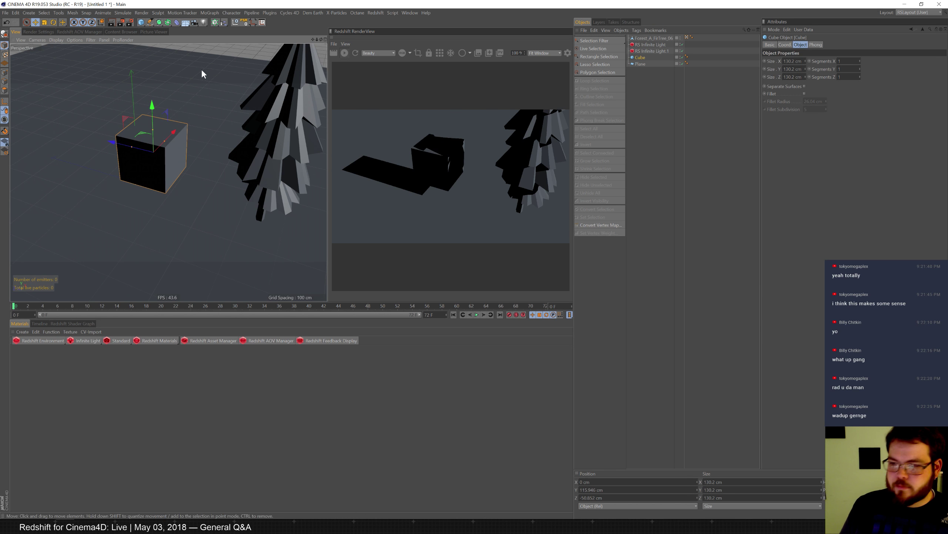
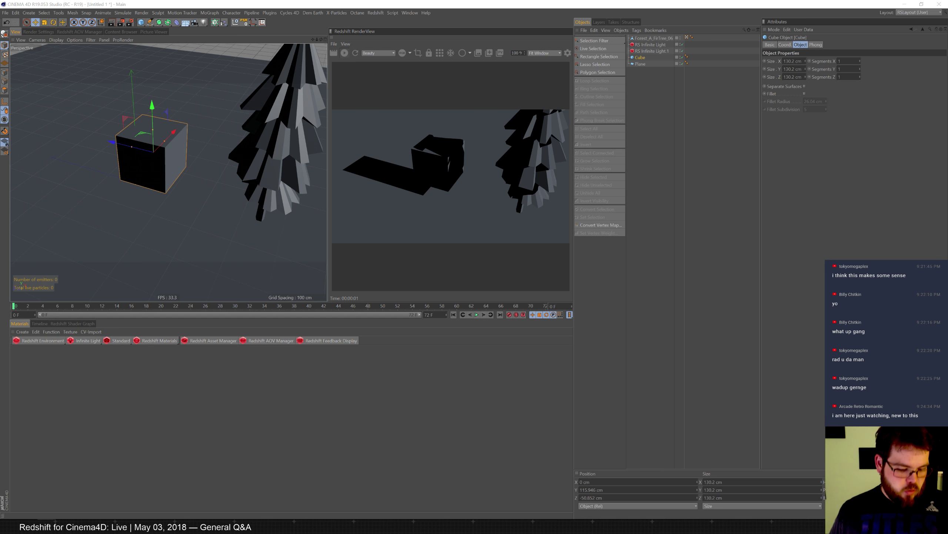
- Delete the cube from the scene
{"action": "left_click_drag", "start_coordinate": [195, 116], "coordinate": [184, 161], "text": "alt"}
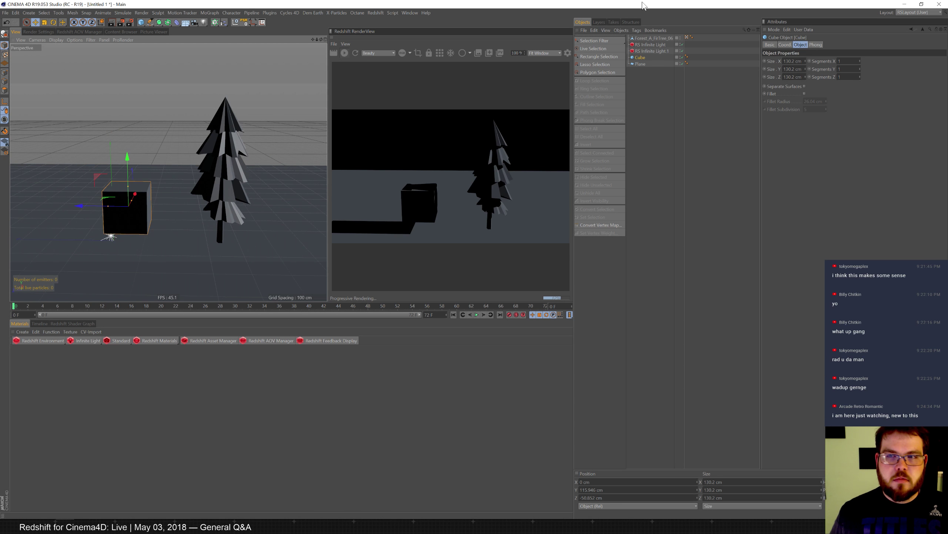
{"action": "left_click", "coordinate": [644, 63]}
{"action": "left_click", "coordinate": [640, 58]}
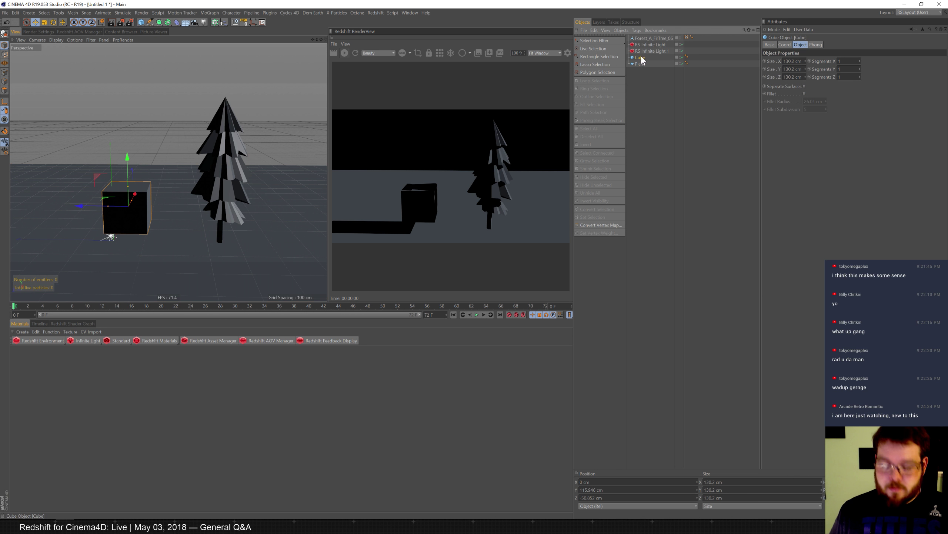
{"action": "key", "text": "Delete"}
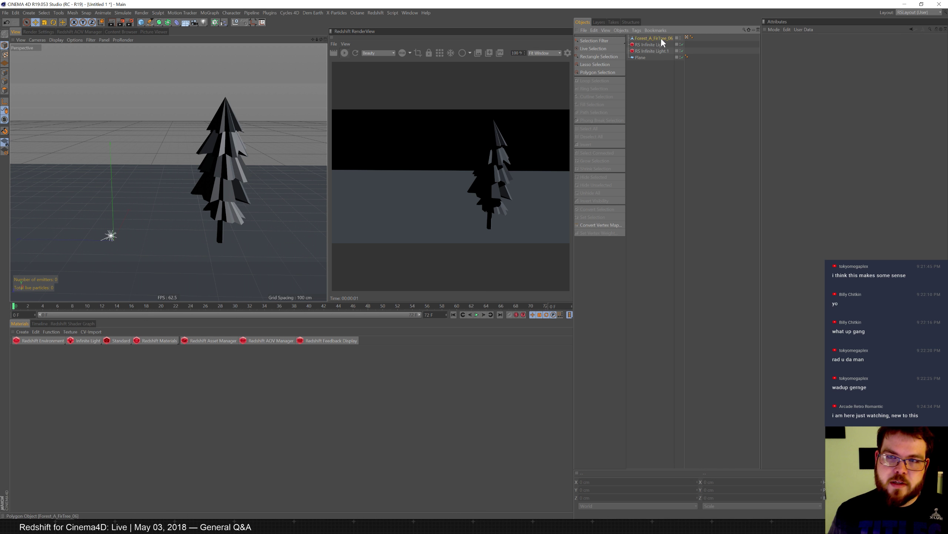
- Duplicate the fir tree twice to form a row of three, and delete the second infinite light, RS Infinite Light.1
{"action": "left_click", "coordinate": [659, 38]}
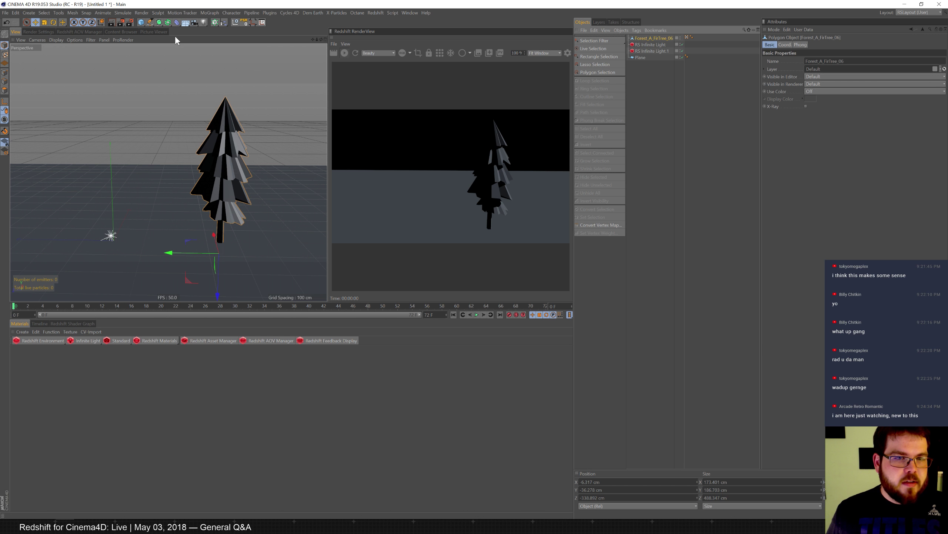
{"action": "left_click_drag", "start_coordinate": [180, 255], "coordinate": [125, 248], "text": "ctrl"}
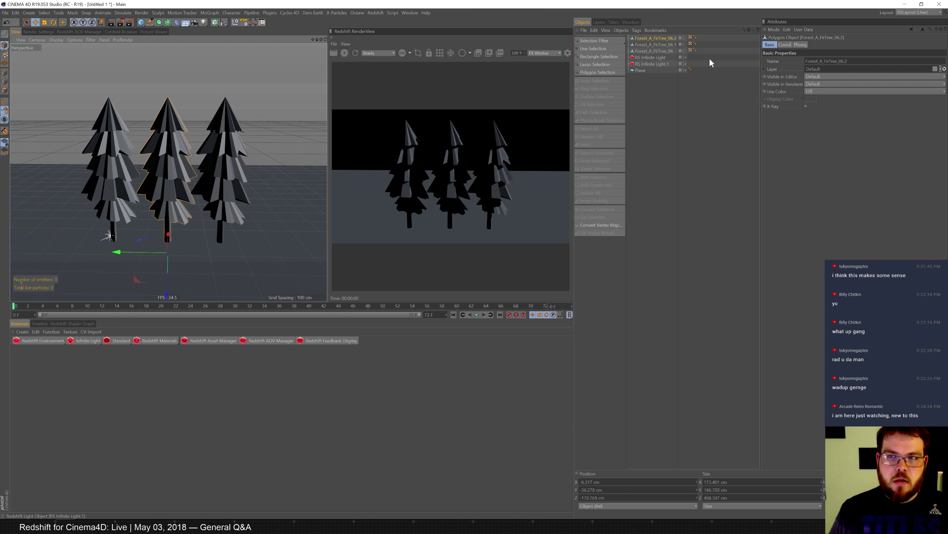
{"action": "left_click", "coordinate": [658, 62]}
{"action": "key", "text": "Delete"}
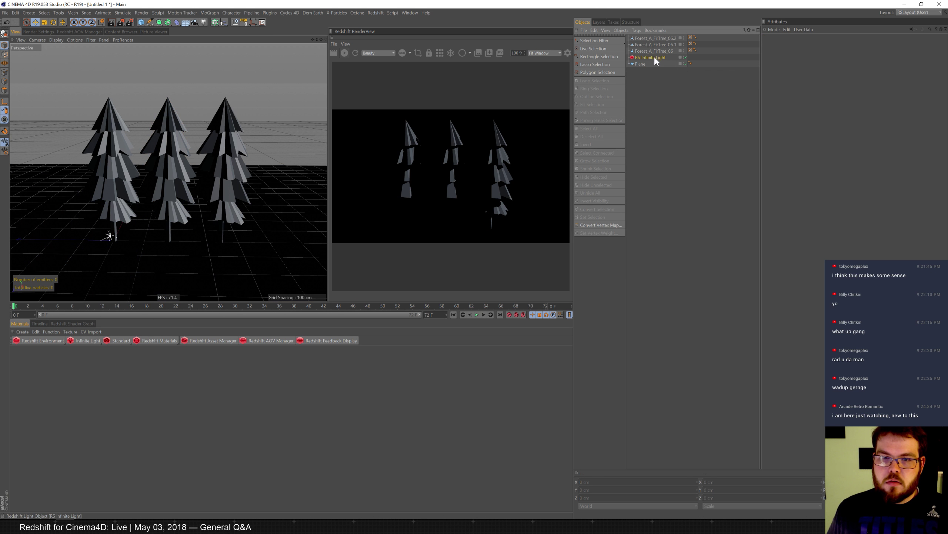
- Rotate the RS Infinite Light so it shines from behind the trees toward the viewer
{"action": "left_click", "coordinate": [653, 57]}
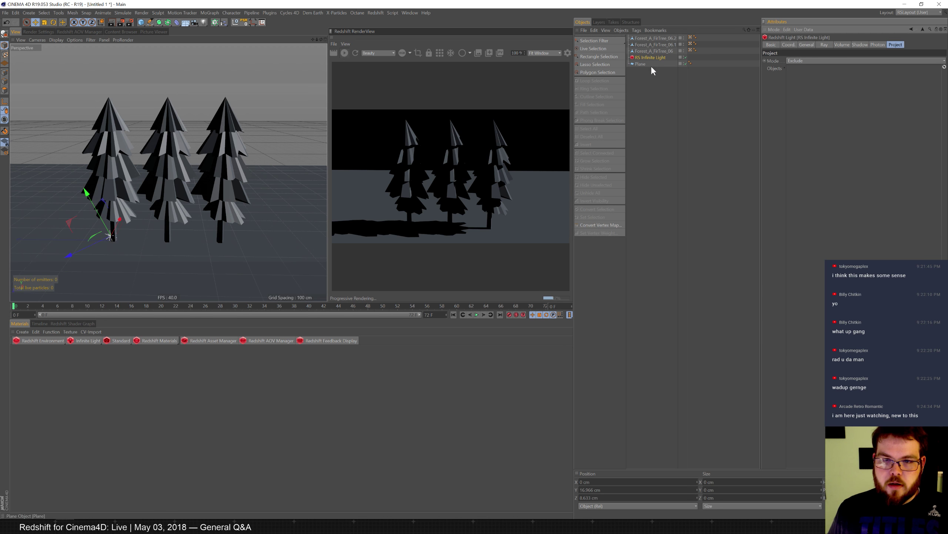
{"action": "key", "text": "r"}
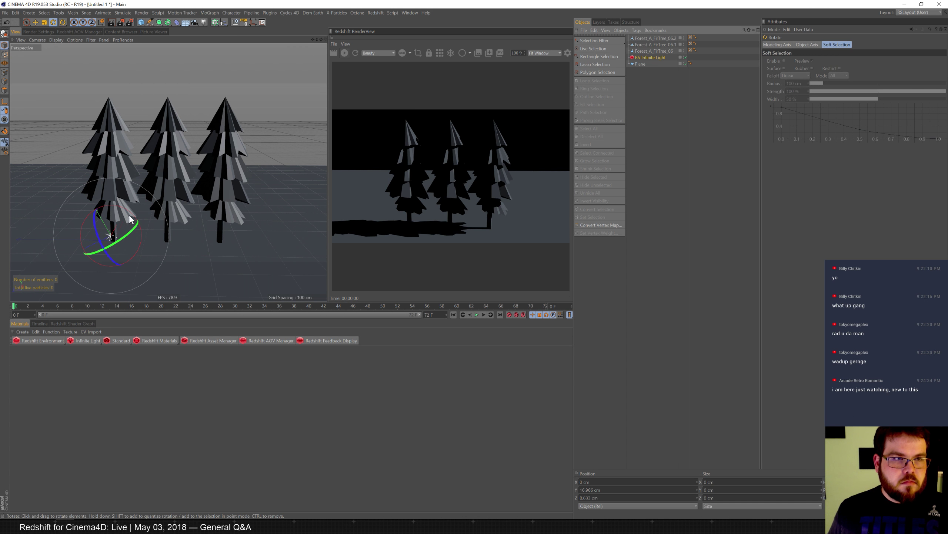
{"action": "left_click", "coordinate": [102, 21]}
{"action": "left_click_drag", "start_coordinate": [88, 257], "coordinate": [189, 240]}
{"action": "mouse_move", "coordinate": [83, 247]}
{"action": "left_mouse_down"}
{"action": "mouse_move", "coordinate": [95, 258]}
{"action": "mouse_move", "coordinate": [121, 248]}
{"action": "mouse_move", "coordinate": [78, 245]}
{"action": "mouse_move", "coordinate": [132, 244]}
{"action": "mouse_move", "coordinate": [83, 249]}
{"action": "mouse_move", "coordinate": [112, 250]}
{"action": "mouse_move", "coordinate": [97, 253]}
{"action": "left_mouse_up"}
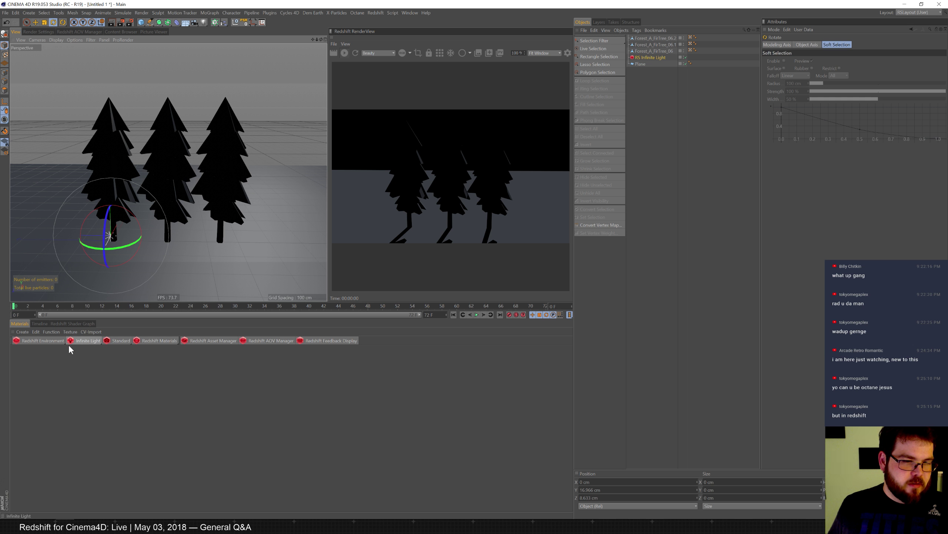
- Add a Redshift Environment and set the RS Infinite Light's volume contribution scale to 1
{"action": "left_click", "coordinate": [57, 341]}
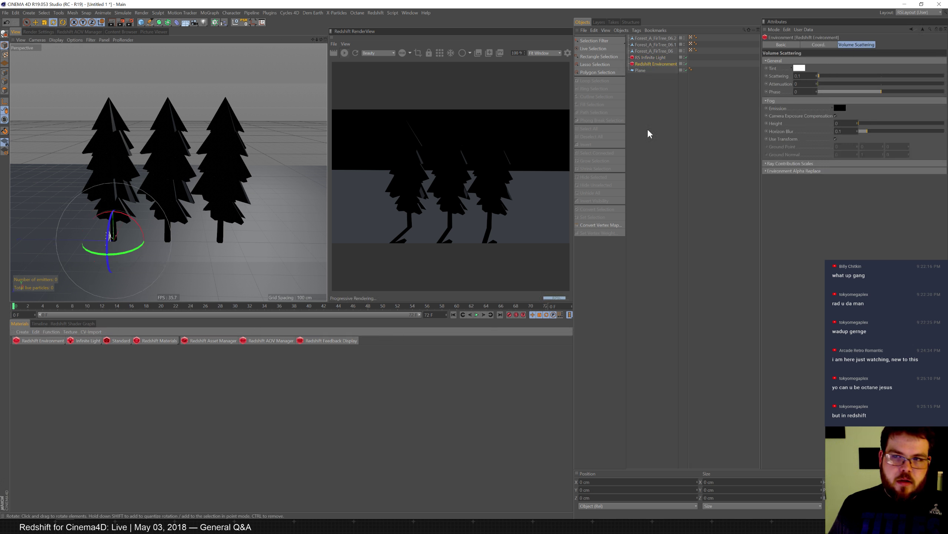
{"action": "left_click", "coordinate": [680, 58]}
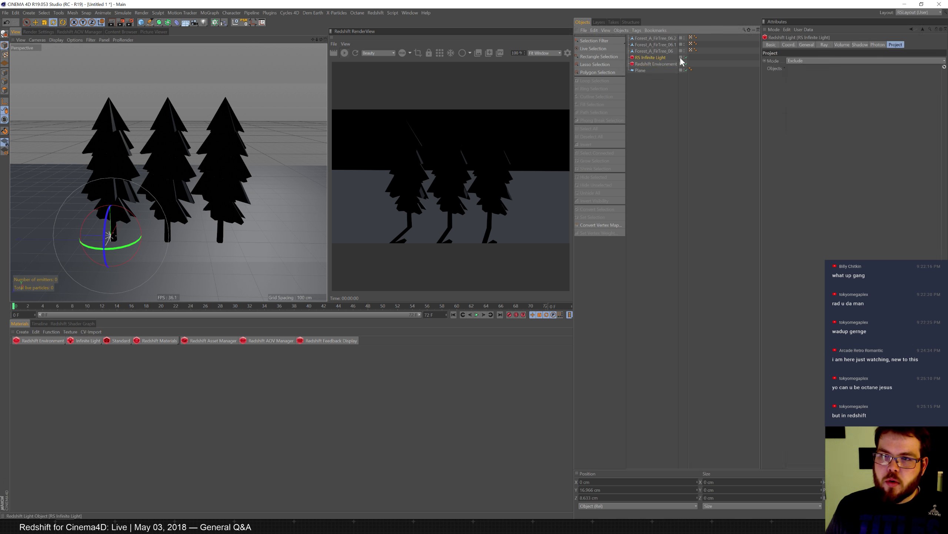
{"action": "left_click", "coordinate": [842, 45]}
{"action": "left_click_drag", "start_coordinate": [854, 62], "coordinate": [946, 62]}
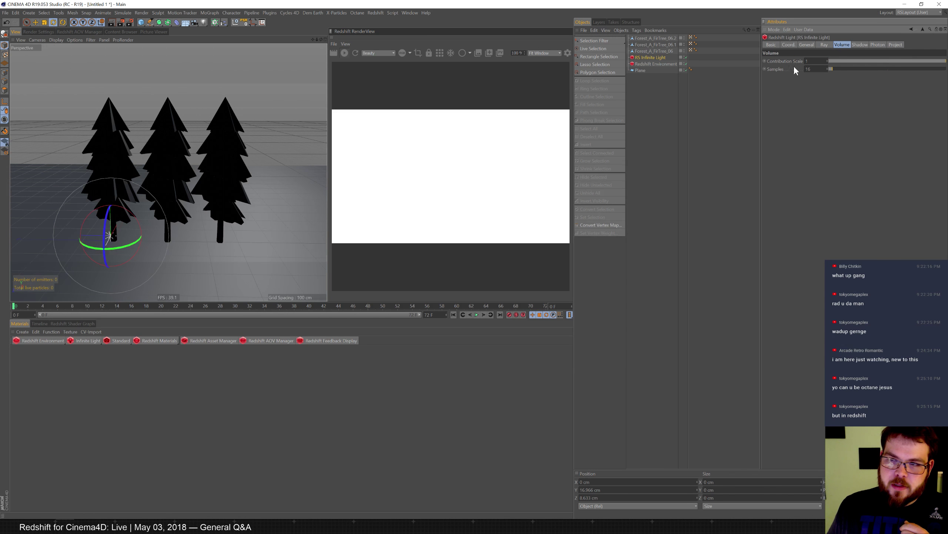
- Set the Redshift Environment's scattering to 0.001 and its attenuation to 0.195
{"action": "left_click", "coordinate": [668, 64]}
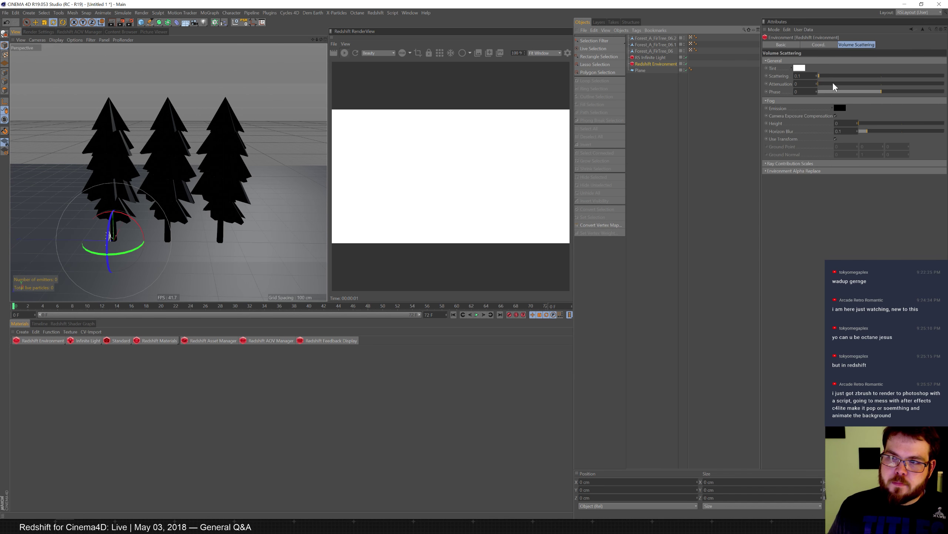
{"action": "left_click_drag", "start_coordinate": [851, 85], "coordinate": [867, 83]}
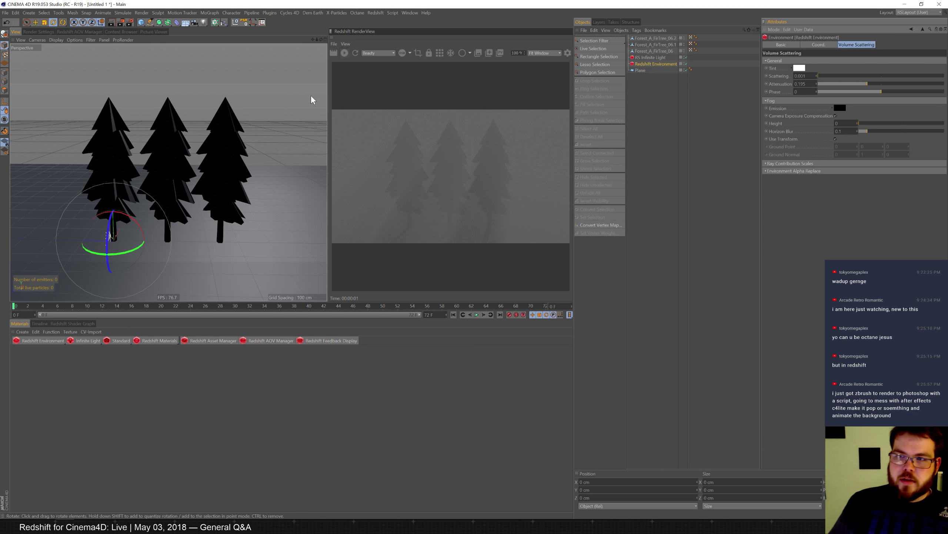
- Frame the three trees from a low, close viewpoint, add a camera there and look through it
{"action": "middle_click_drag", "start_coordinate": [187, 158], "coordinate": [197, 147], "text": "alt"}
{"action": "left_click_drag", "start_coordinate": [176, 176], "coordinate": [183, 154], "text": "alt"}
{"action": "middle_click_drag", "start_coordinate": [185, 156], "coordinate": [201, 168], "text": "alt"}
{"action": "right_click_drag", "start_coordinate": [201, 168], "coordinate": [217, 155], "text": "alt"}
{"action": "middle_click_drag", "start_coordinate": [190, 174], "coordinate": [193, 151], "text": "alt"}
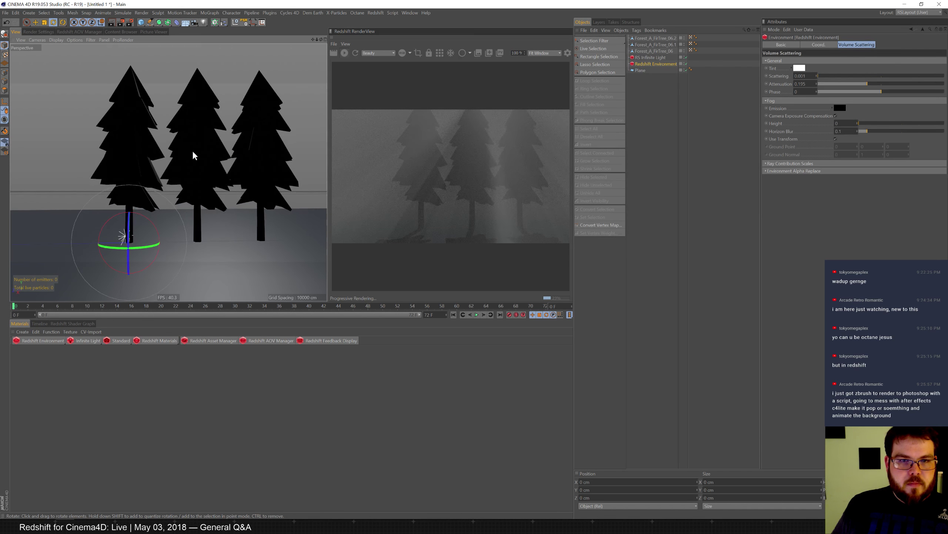
{"action": "right_click_drag", "start_coordinate": [192, 152], "coordinate": [198, 165], "text": "alt"}
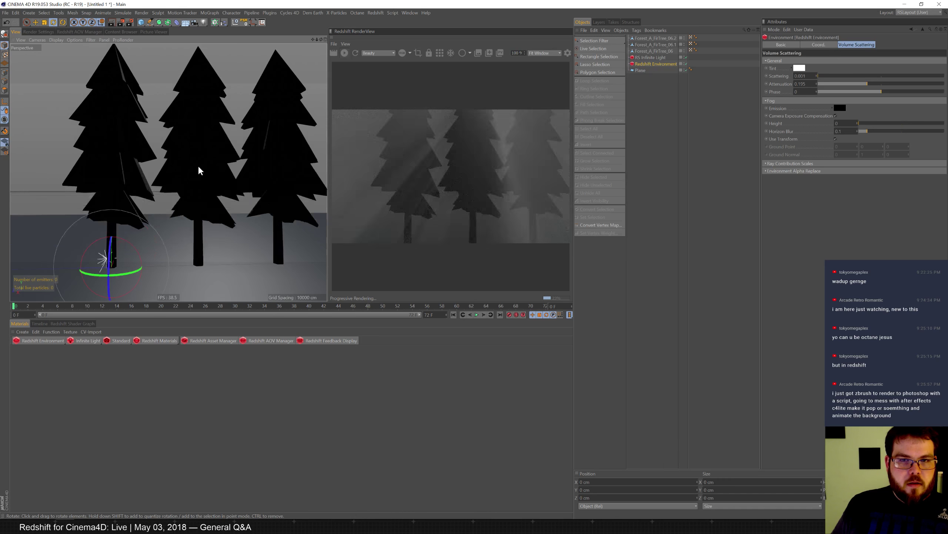
{"action": "left_click_drag", "start_coordinate": [198, 166], "coordinate": [198, 162], "text": "alt"}
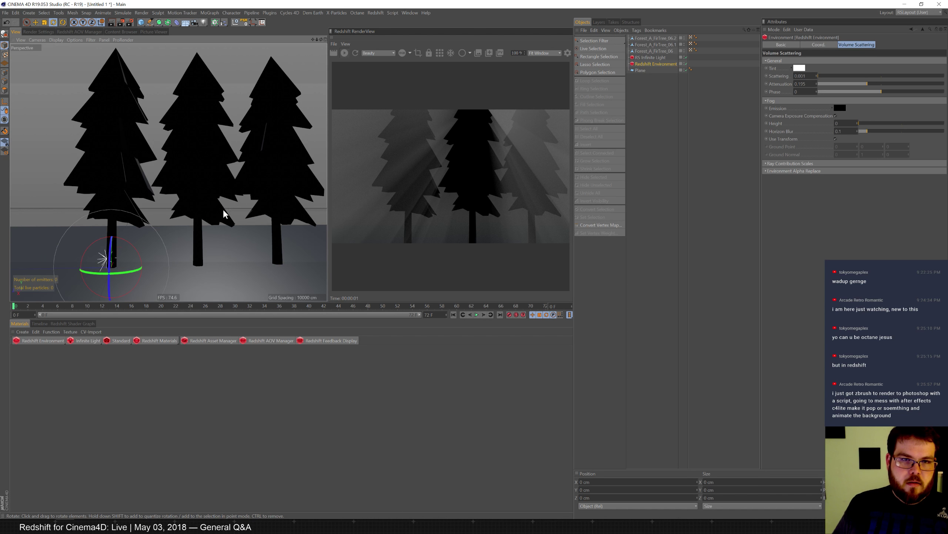
{"action": "left_click", "coordinate": [195, 22]}
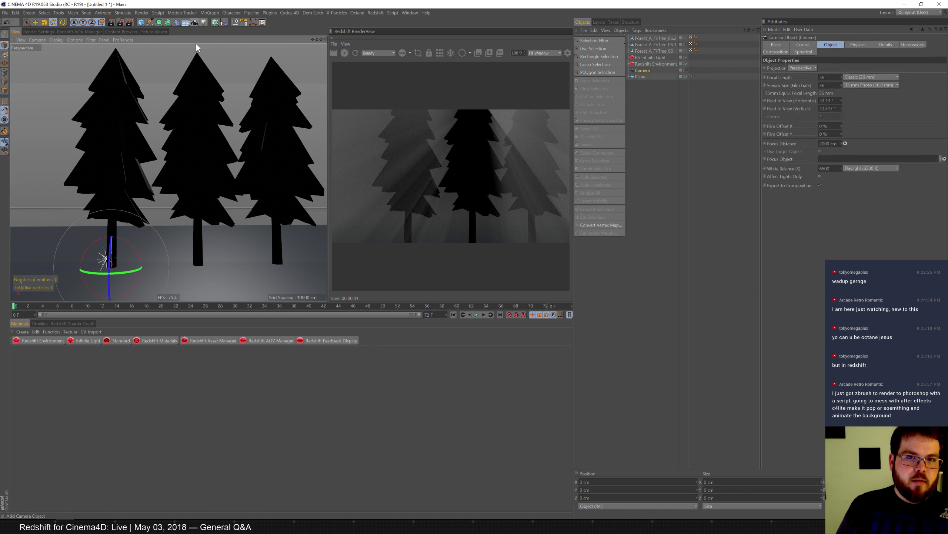
{"action": "left_click", "coordinate": [686, 70]}
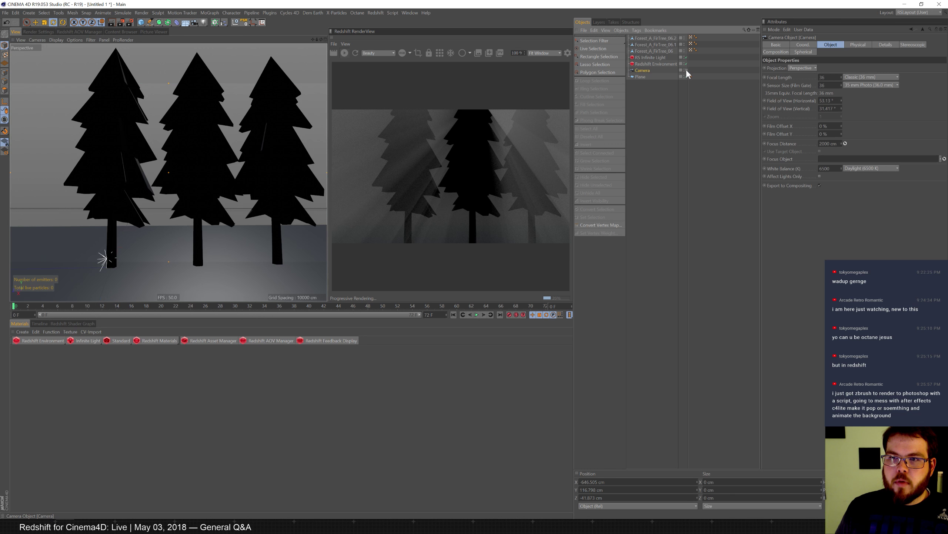
{"action": "right_click", "coordinate": [647, 73]}
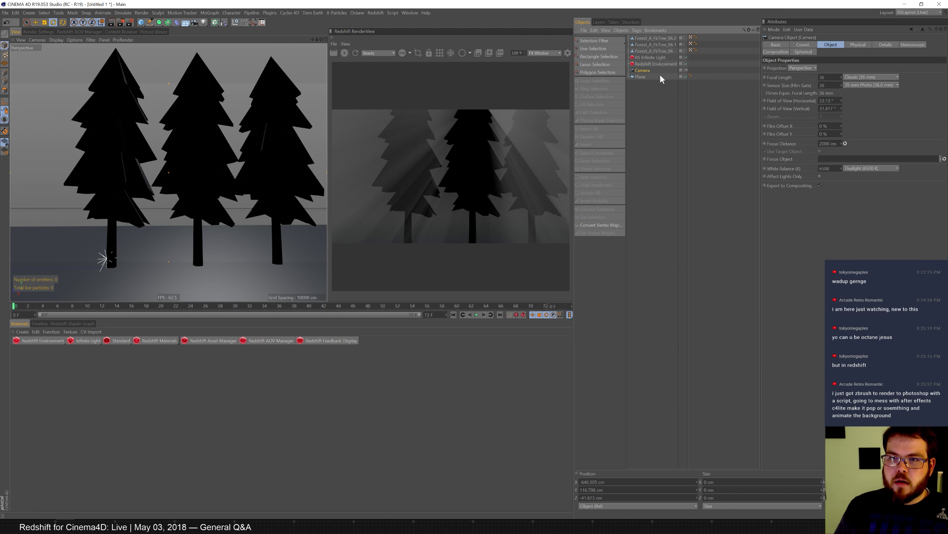
{"action": "left_click", "coordinate": [660, 75]}
- Replace the RS Infinite Light with a Redshift Sun & Sky rig
{"action": "left_click", "coordinate": [658, 57]}
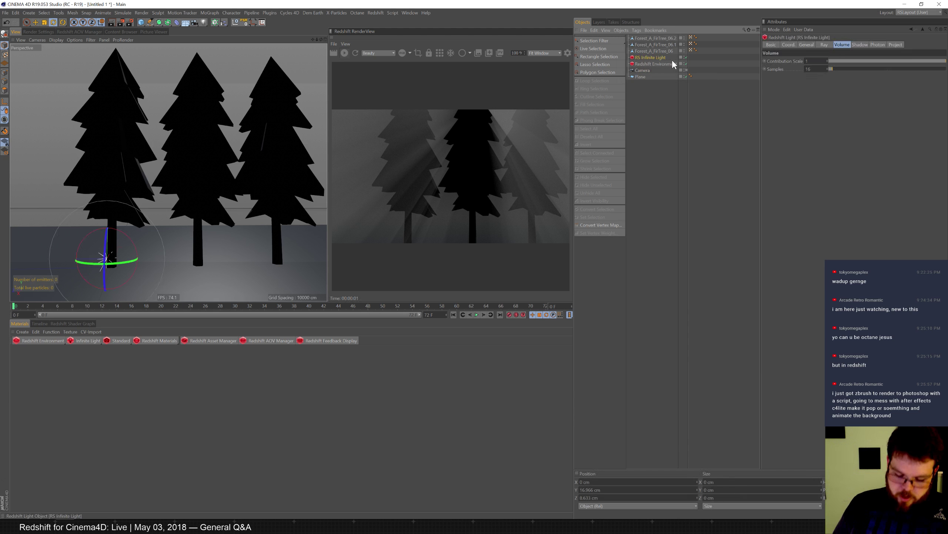
{"action": "key", "text": "Delete"}
{"action": "left_click", "coordinate": [53, 331]}
{"action": "left_click", "coordinate": [53, 332]}
{"action": "left_click_drag", "start_coordinate": [64, 344], "coordinate": [91, 362]}
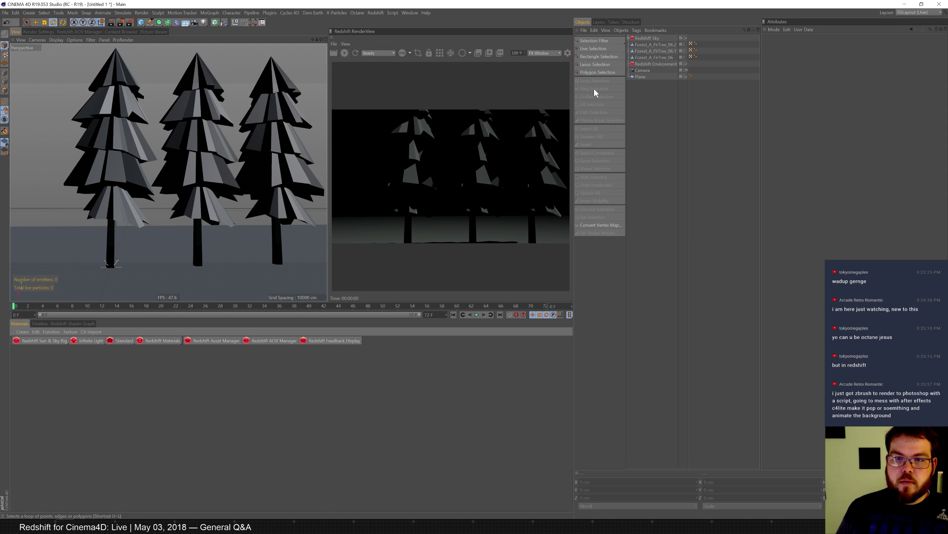
- Rotate the Redshift Sun to backlight the trees and set its volume contribution scale to 1
{"action": "left_click", "coordinate": [629, 38]}
{"action": "left_click", "coordinate": [637, 44]}
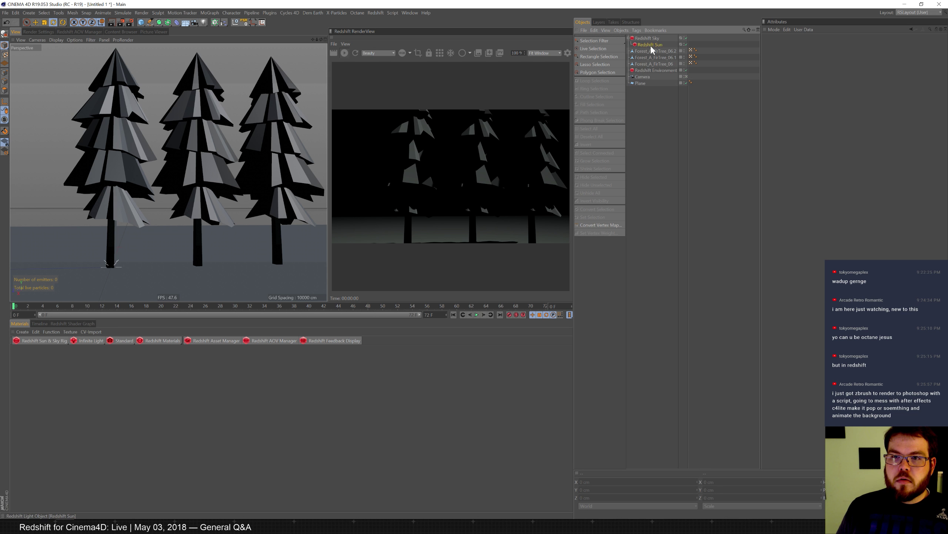
{"action": "key", "text": "r"}
{"action": "left_click_drag", "start_coordinate": [128, 272], "coordinate": [324, 214]}
{"action": "left_click", "coordinate": [652, 44]}
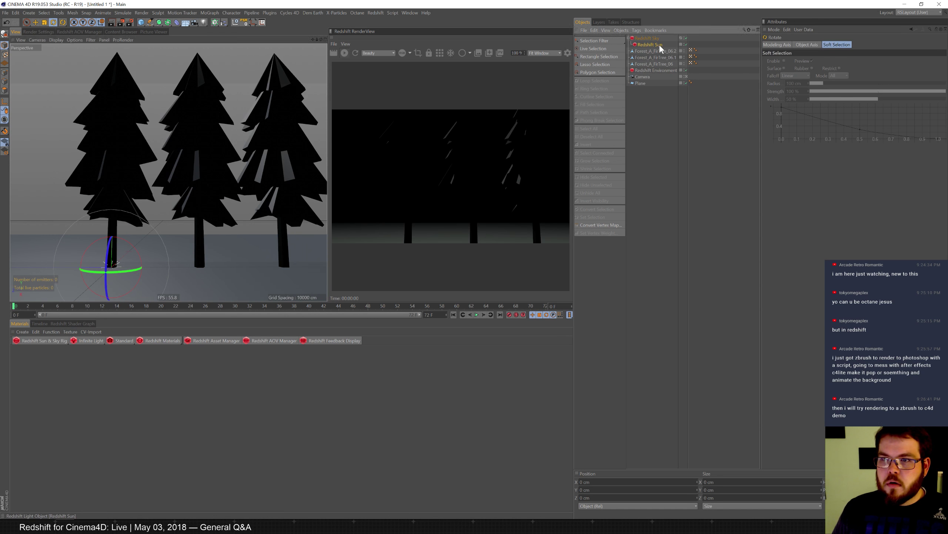
{"action": "left_click_drag", "start_coordinate": [856, 61], "coordinate": [943, 62]}
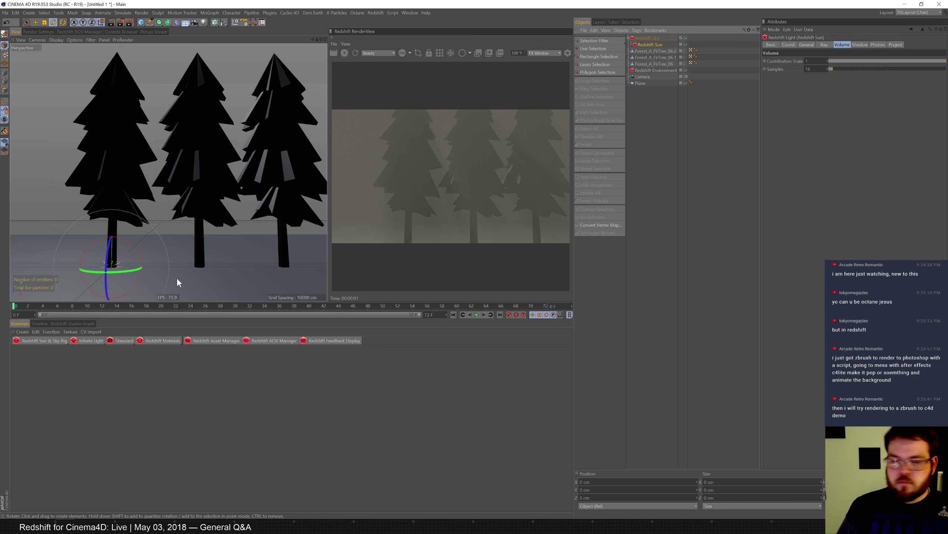
- Shift the camera's framing of the trees slightly and add a Redshift Camera tag to the camera
{"action": "middle_click_drag", "start_coordinate": [206, 137], "coordinate": [185, 144], "text": "alt"}
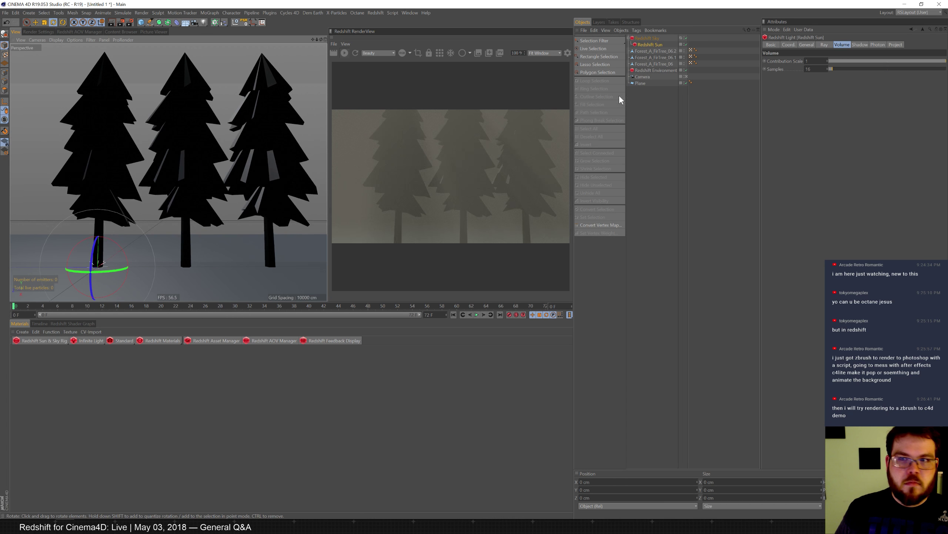
{"action": "left_click", "coordinate": [654, 77]}
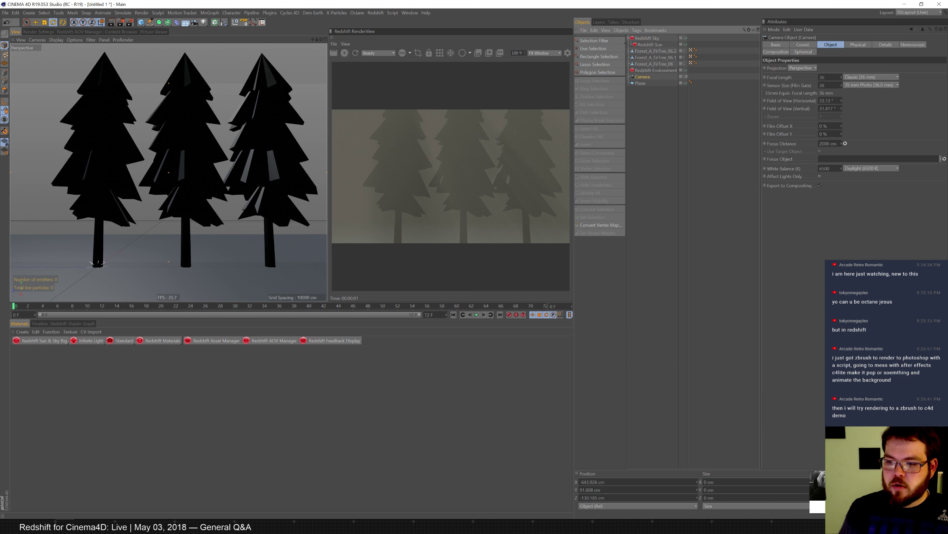
{"action": "right_click", "coordinate": [646, 77]}
{"action": "mouse_move", "coordinate": [702, 162]}
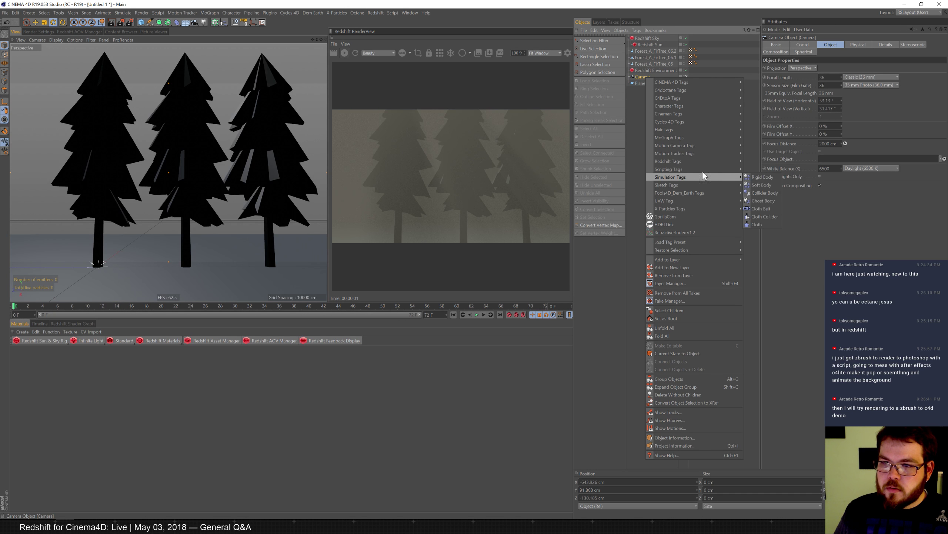
{"action": "left_click", "coordinate": [778, 160]}
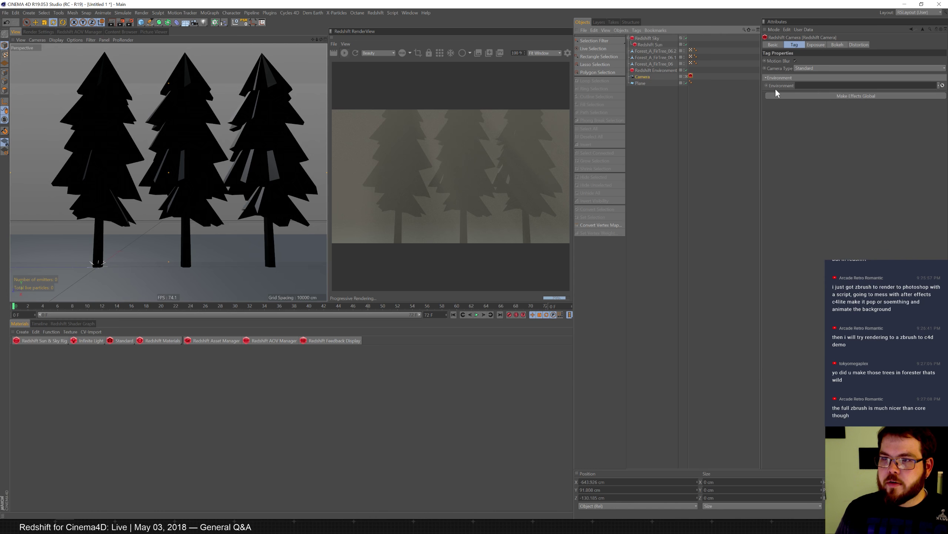
- Enable exposure on the Redshift Camera tag, with allowed overexposure 1 and black crush amount 0.458
{"action": "left_click", "coordinate": [821, 45]}
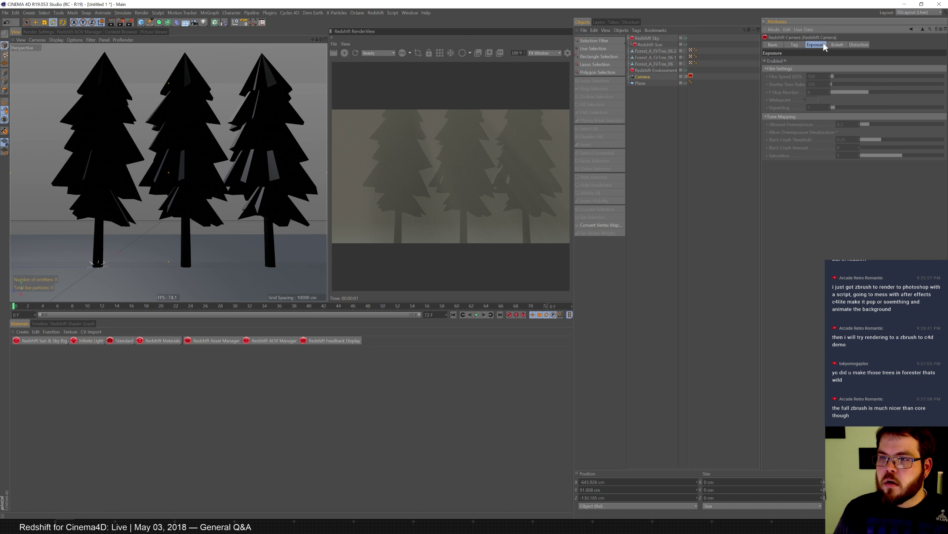
{"action": "left_click", "coordinate": [786, 60]}
{"action": "left_click", "coordinate": [896, 124]}
{"action": "left_click_drag", "start_coordinate": [895, 127], "coordinate": [947, 124]}
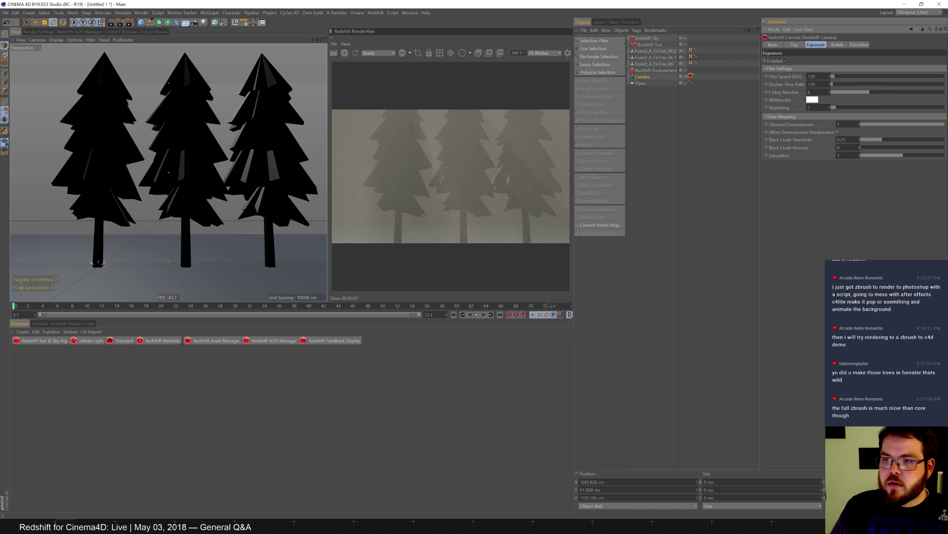
{"action": "left_click_drag", "start_coordinate": [880, 147], "coordinate": [900, 148]}
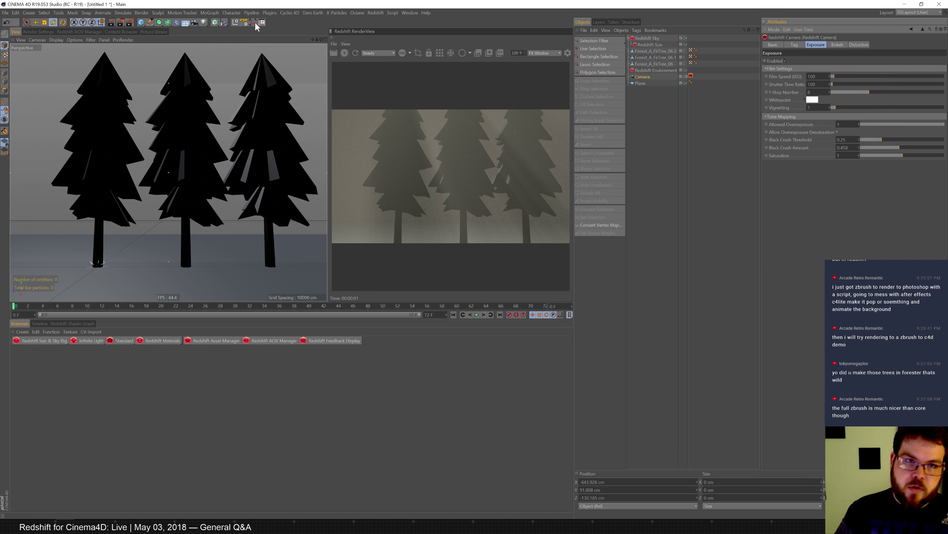
- Delete the three fir tree meshes and add a Forester Tree object in their place
{"action": "left_click", "coordinate": [656, 51]}
{"action": "left_click", "coordinate": [656, 63], "text": "shift"}
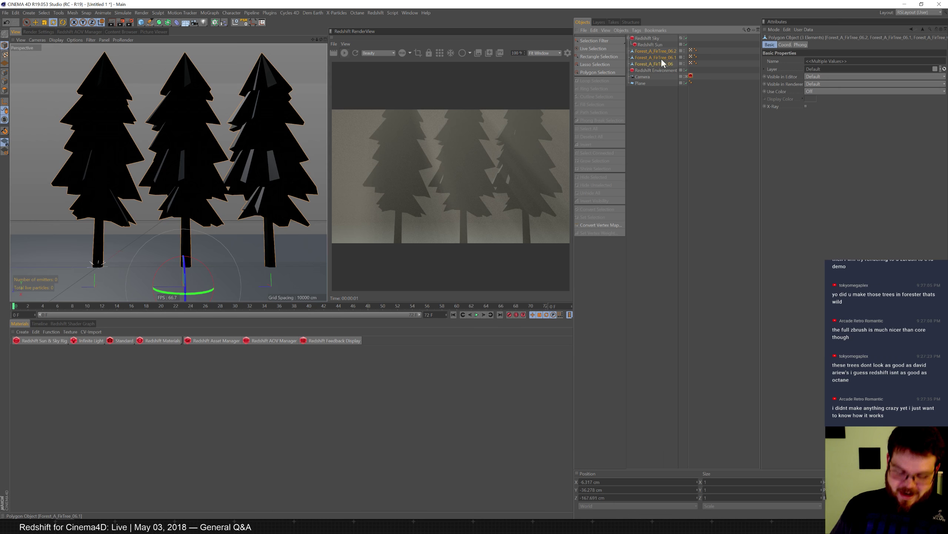
{"action": "key", "text": "Delete"}
{"action": "left_click", "coordinate": [250, 13]}
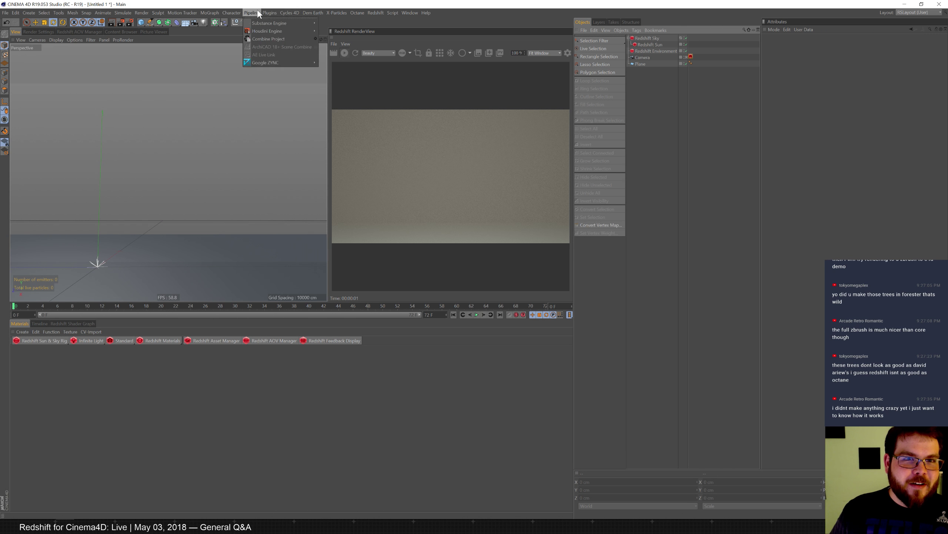
{"action": "mouse_move", "coordinate": [271, 12]}
{"action": "mouse_move", "coordinate": [301, 95]}
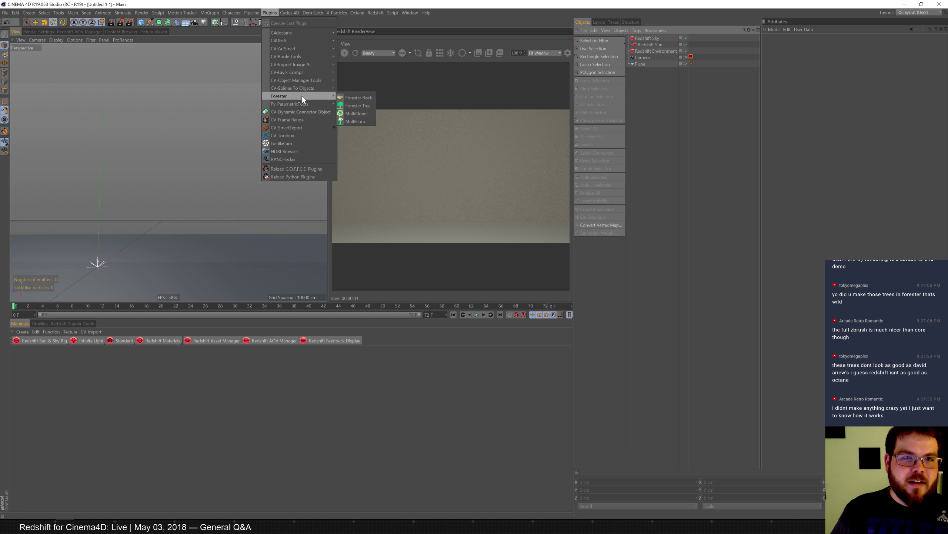
{"action": "left_click", "coordinate": [368, 106]}
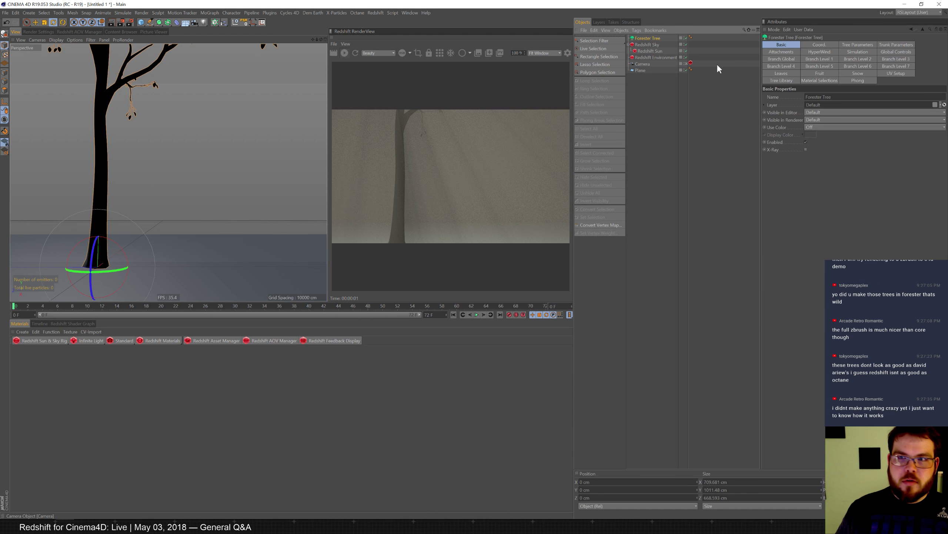
- Set the Forester Tree's tree size to 0.47 and its viewport levels to 8
{"action": "left_click", "coordinate": [830, 45]}
{"action": "left_click", "coordinate": [859, 45]}
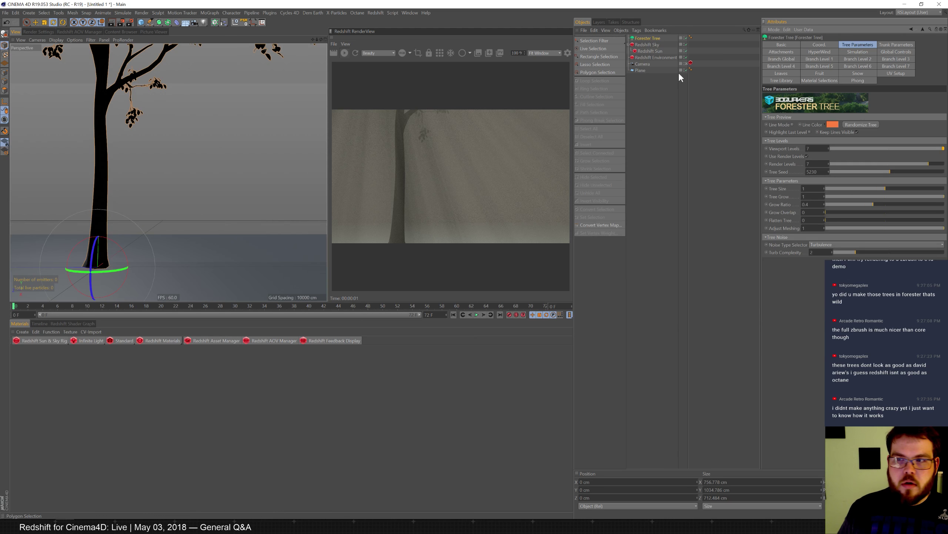
{"action": "left_click_drag", "start_coordinate": [879, 189], "coordinate": [847, 187]}
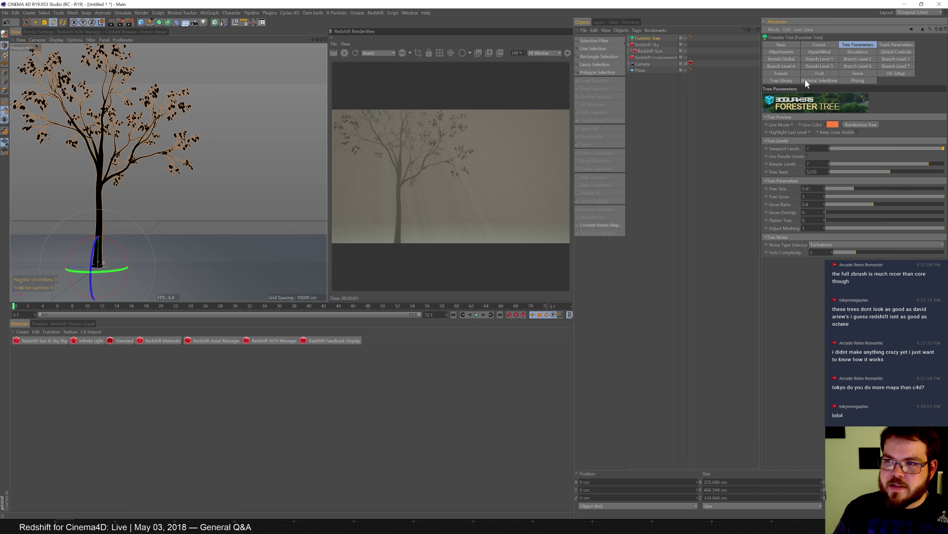
{"action": "left_click", "coordinate": [815, 148]}
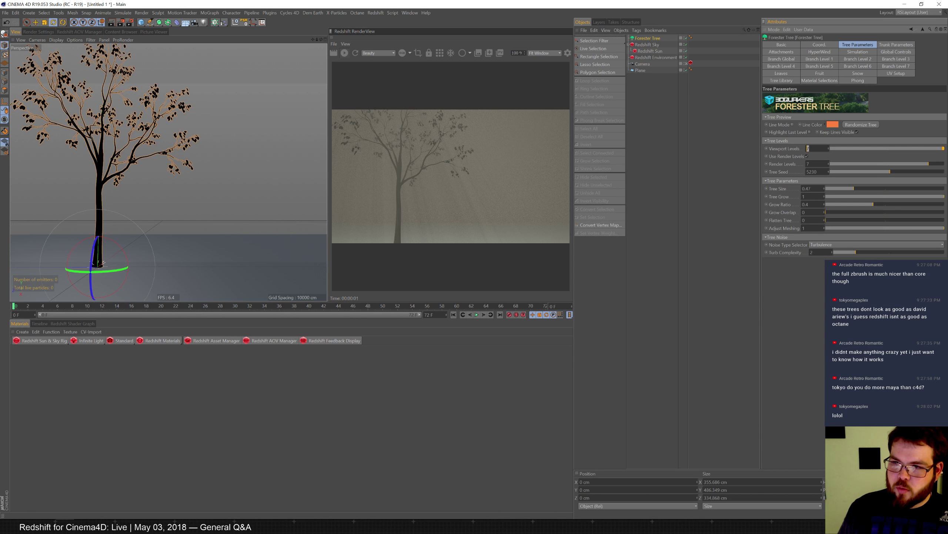
{"action": "type", "text": "8"}
{"action": "key", "text": "Return"}
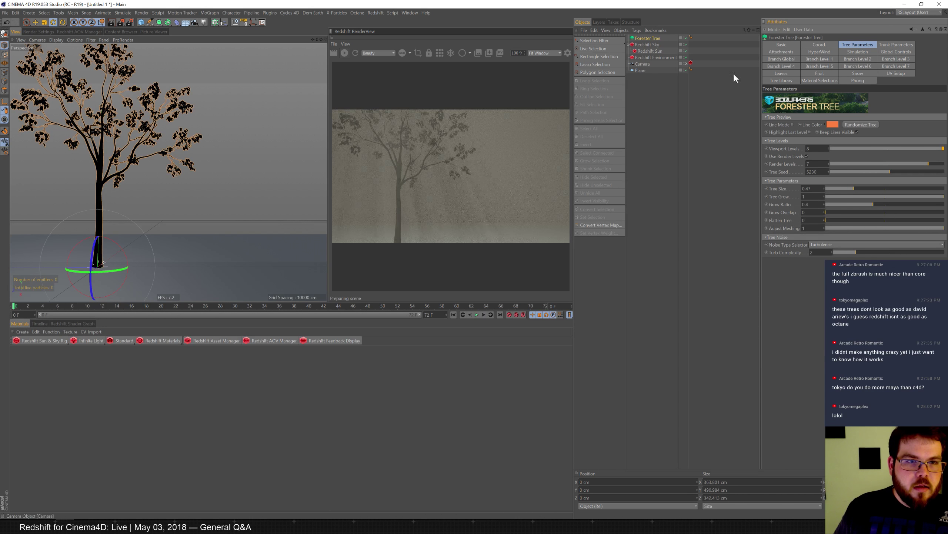
- Load the Abies Fraseri preset from the tree library, with leaf start level 2 and leaf multiplier 4
{"action": "left_click", "coordinate": [791, 81]}
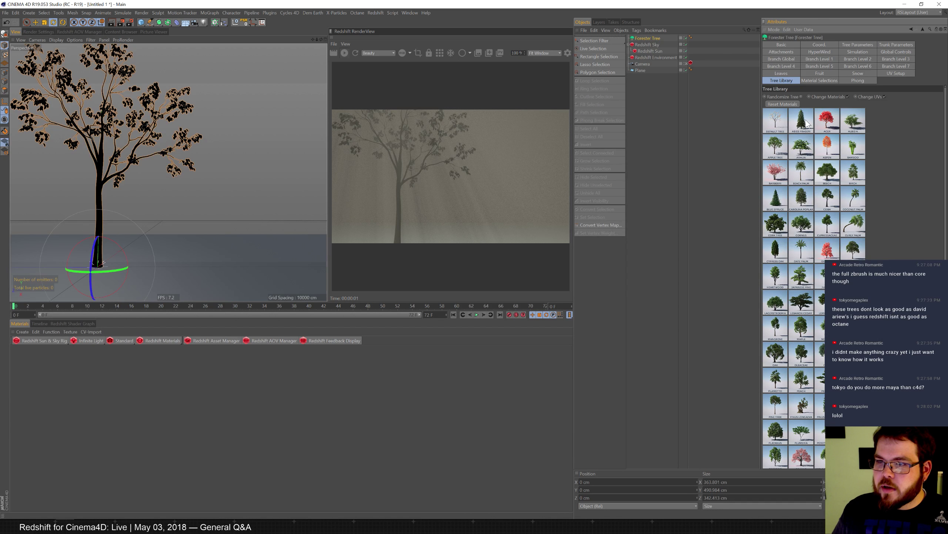
{"action": "left_click", "coordinate": [808, 123]}
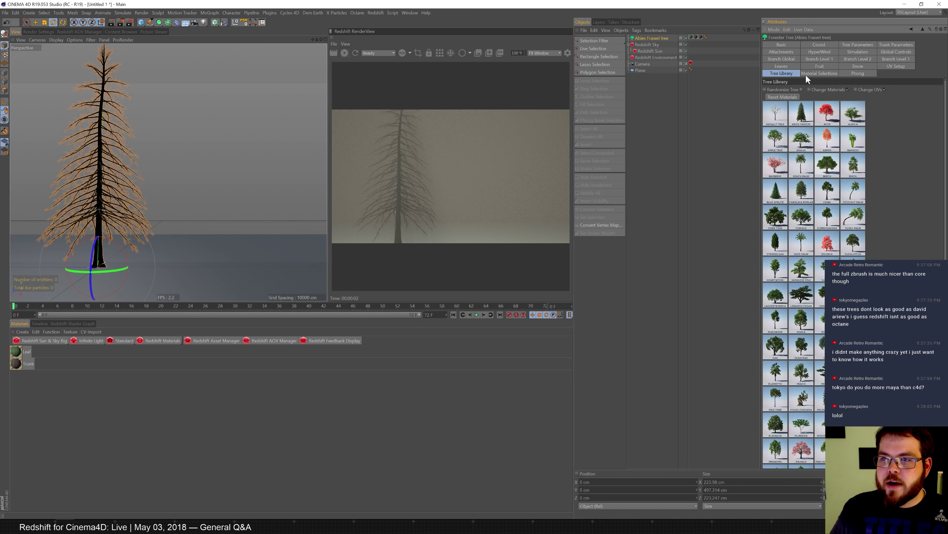
{"action": "left_click", "coordinate": [793, 66]}
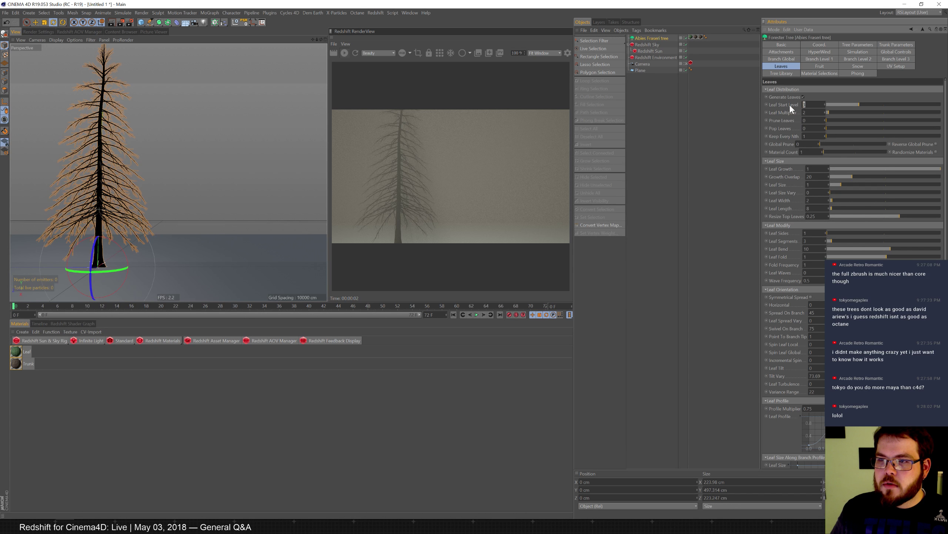
{"action": "left_click_drag", "start_coordinate": [809, 113], "coordinate": [778, 110]}
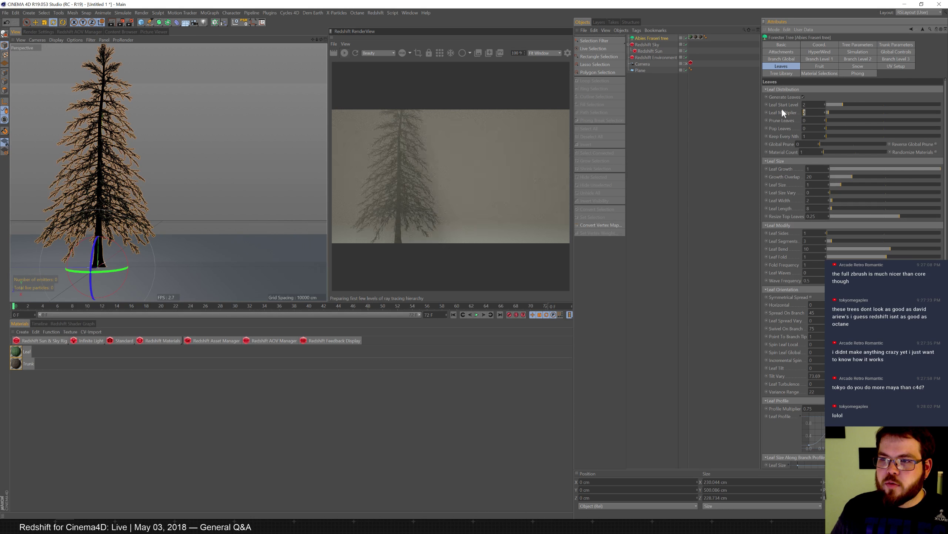
{"action": "key", "text": "Return"}
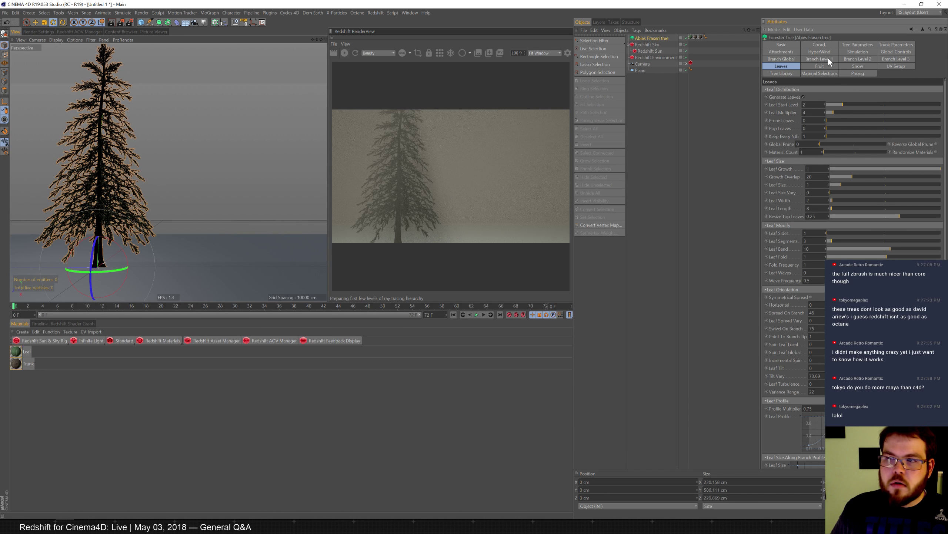
- Try 4 viewport levels on the Abies Fraseri tree, and settle on 3
{"action": "left_click", "coordinate": [858, 44]}
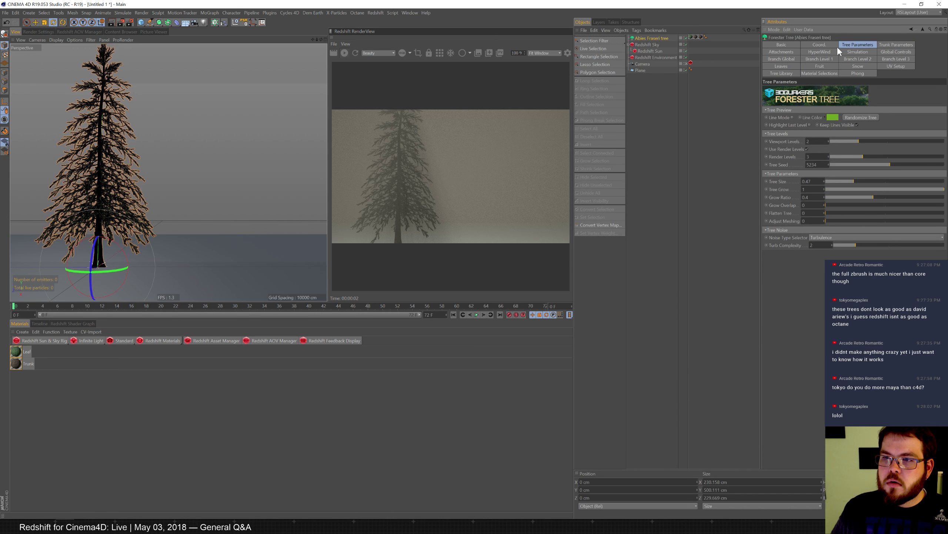
{"action": "double_click", "coordinate": [808, 142]}
{"action": "type", "text": "4"}
{"action": "key", "text": "Return"}
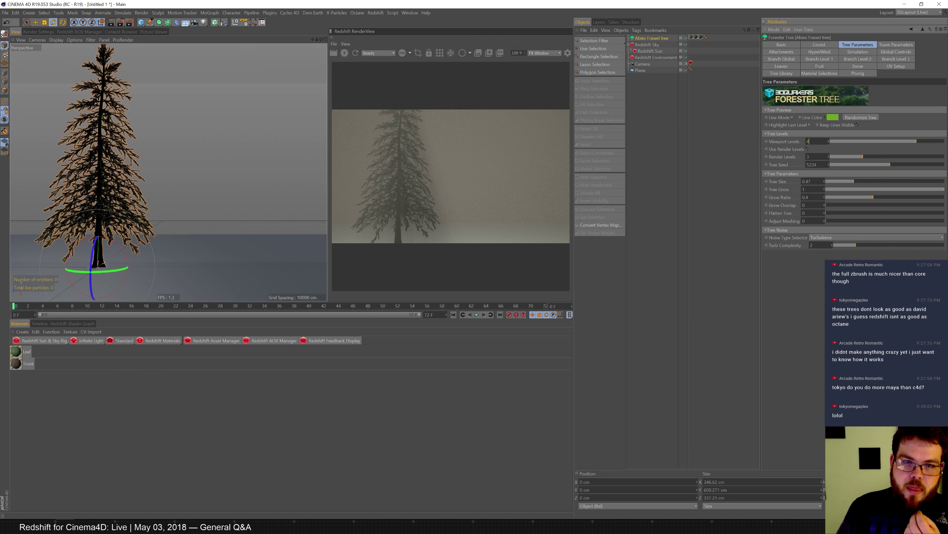
{"action": "left_click", "coordinate": [722, 164]}
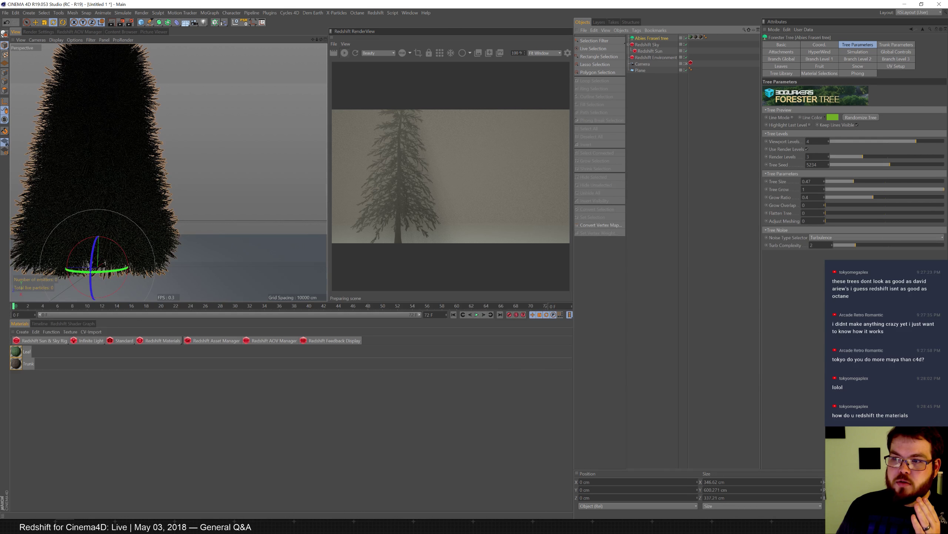
{"action": "left_click_drag", "start_coordinate": [814, 142], "coordinate": [784, 140]}
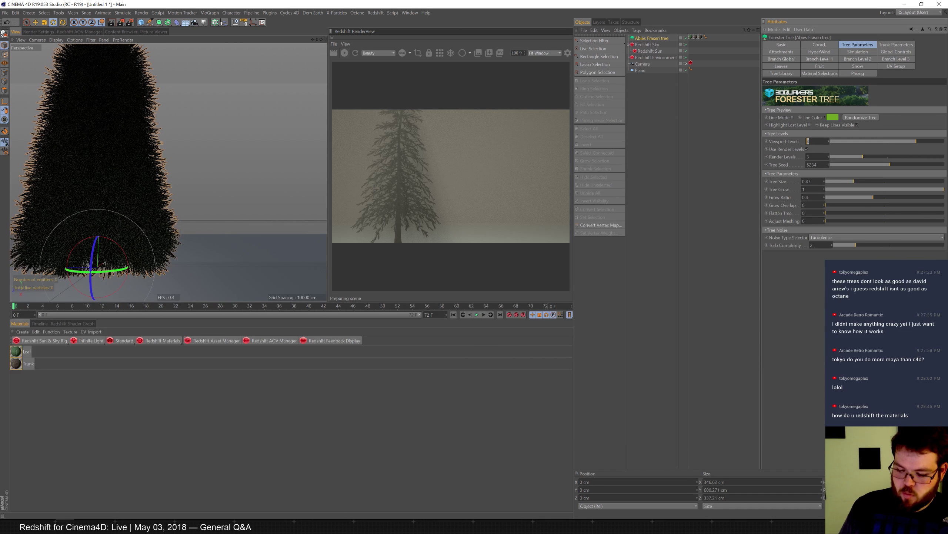
{"action": "type", "text": "3"}
{"action": "key", "text": "Return"}
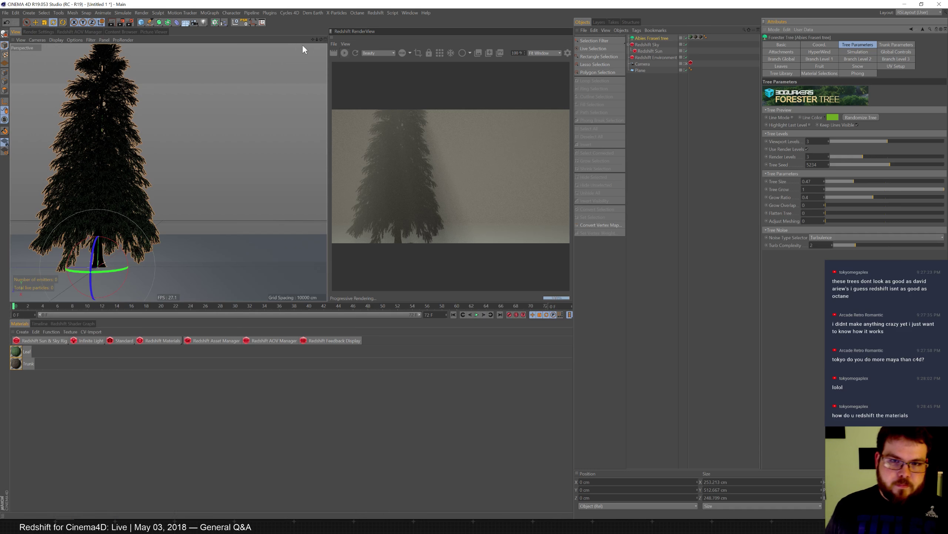
- Copy the file path of the bitmap texture used in the Leaf material's color channel
{"action": "left_click", "coordinate": [17, 351]}
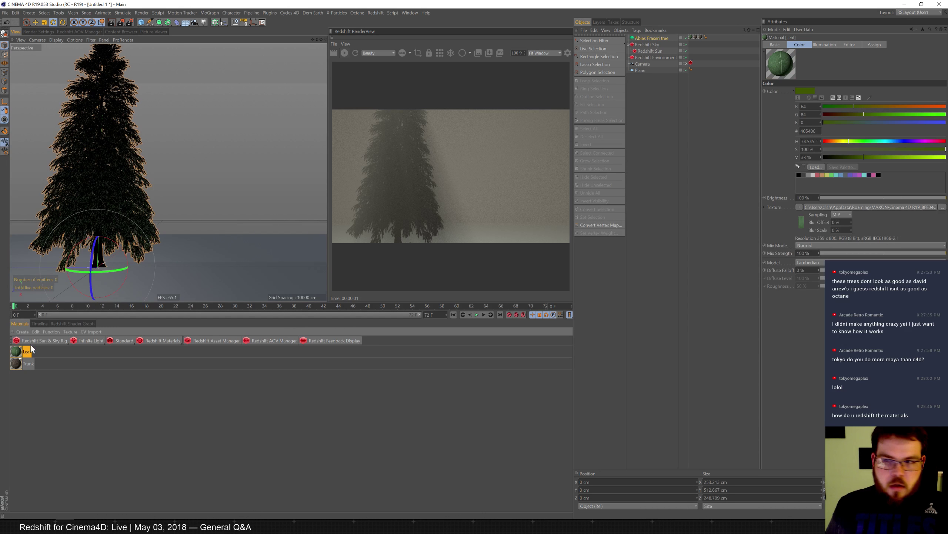
{"action": "left_click", "coordinate": [803, 221]}
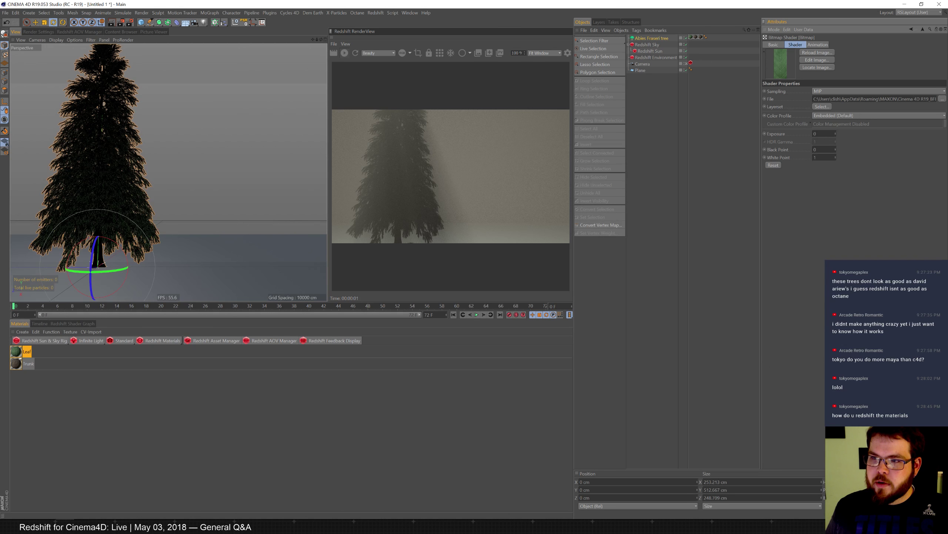
{"action": "key", "text": "ctrl+a"}
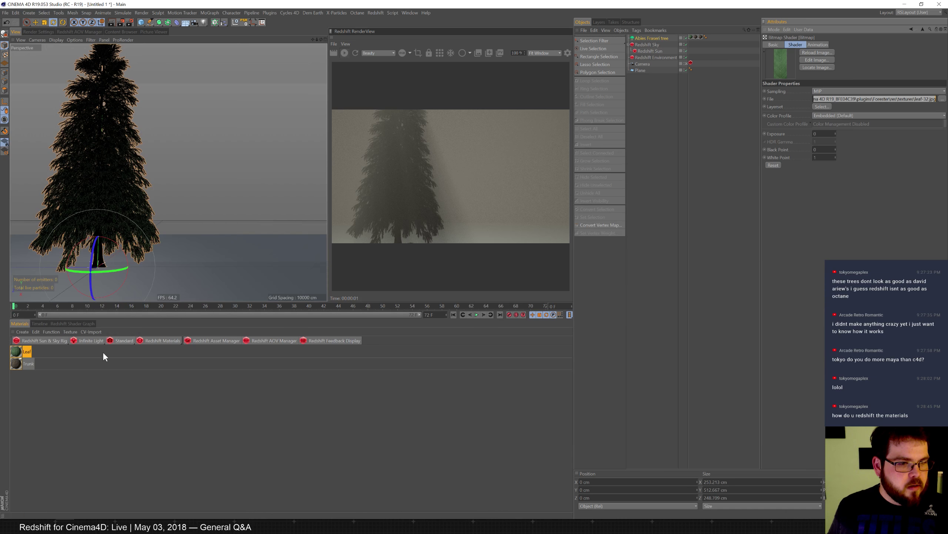
- Create a new Redshift material and add an RS Texture node to its shader graph
{"action": "left_click", "coordinate": [157, 339]}
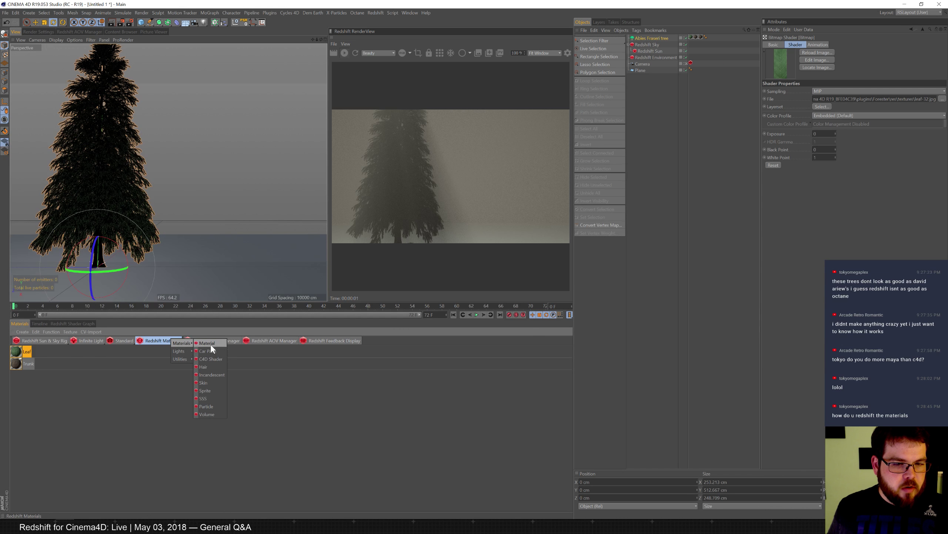
{"action": "left_click", "coordinate": [206, 343]}
{"action": "left_click", "coordinate": [86, 323]}
{"action": "type", "text": "tex"}
{"action": "double_click", "coordinate": [43, 396]}
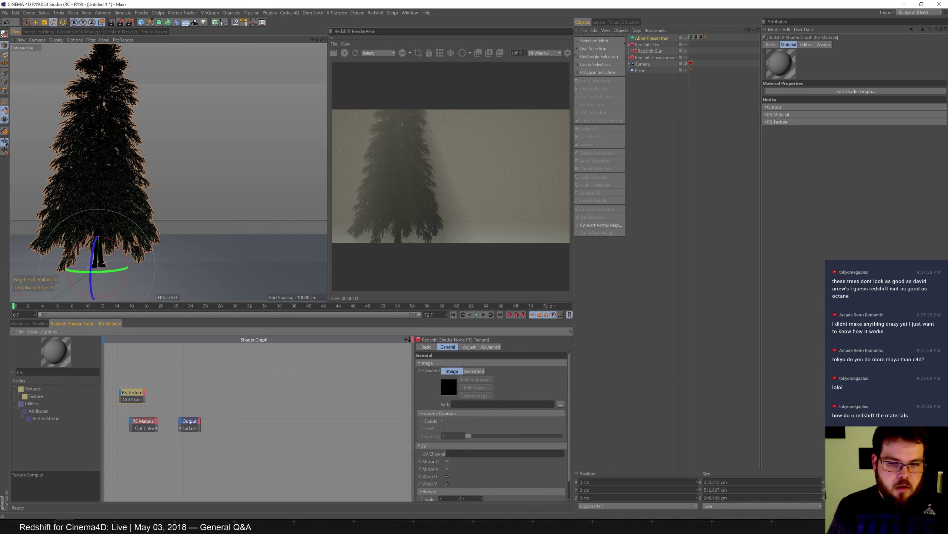
- Use the copied leaf image path in the RS Texture node, connect it to the RS Material's Diffuse Color, and space out the nodes
{"action": "left_click", "coordinate": [145, 406]}
{"action": "left_click_drag", "start_coordinate": [145, 400], "coordinate": [133, 420]}
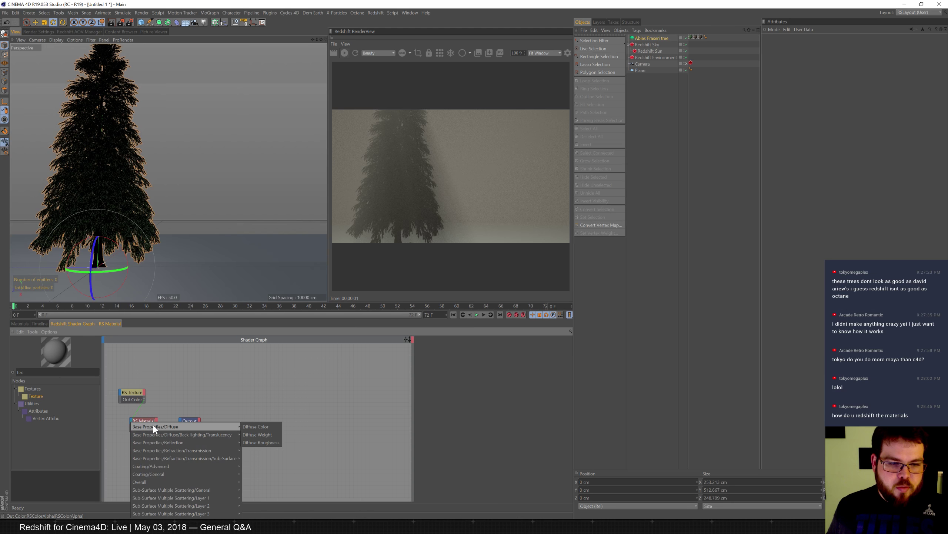
{"action": "left_click", "coordinate": [276, 430]}
{"action": "left_click", "coordinate": [154, 421]}
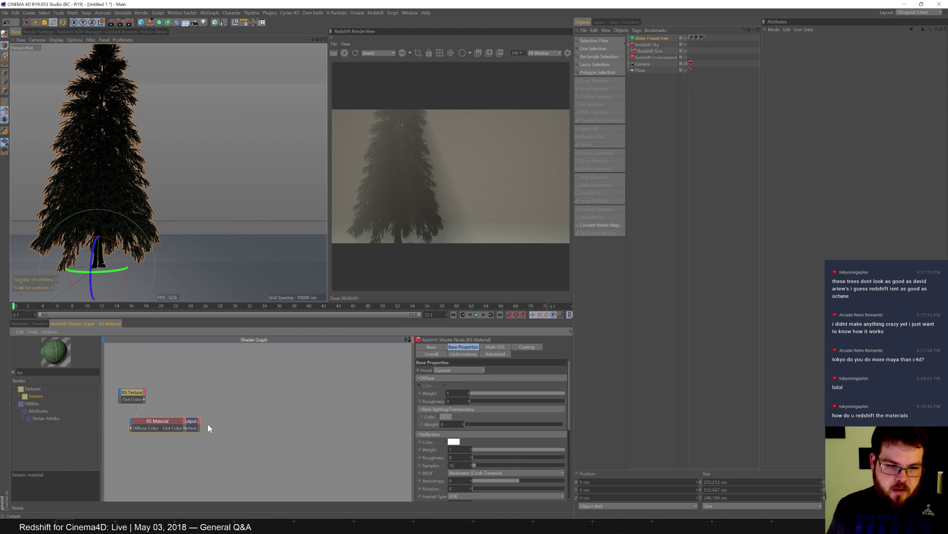
{"action": "mouse_move", "coordinate": [194, 421]}
{"action": "left_mouse_down"}
{"action": "mouse_move", "coordinate": [241, 418]}
{"action": "mouse_move", "coordinate": [207, 413]}
{"action": "left_mouse_up"}
{"action": "left_click", "coordinate": [257, 402]}
{"action": "left_click", "coordinate": [288, 412]}
{"action": "left_click", "coordinate": [241, 403]}
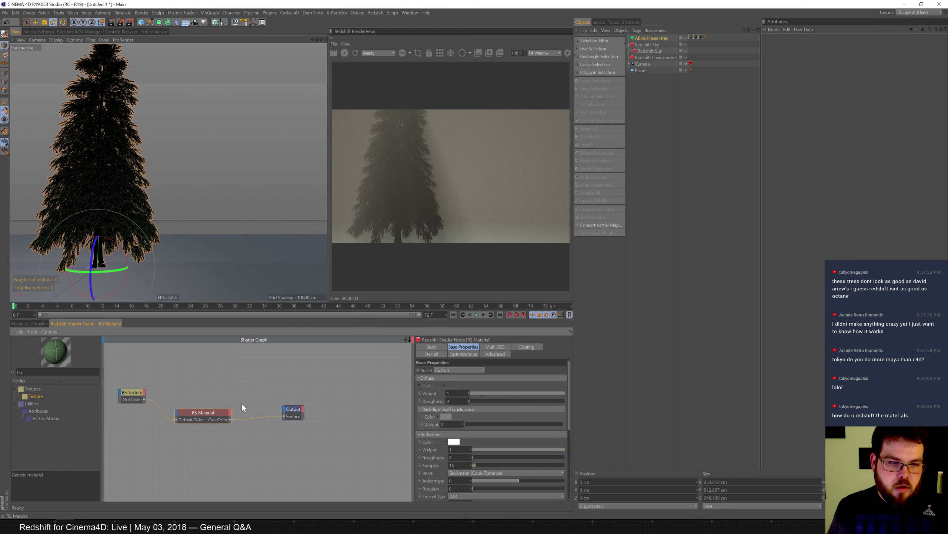
- Rename the new Redshift material Leaf and assign it to the texture tag for the tree's leaf selection
{"action": "left_click", "coordinate": [23, 323]}
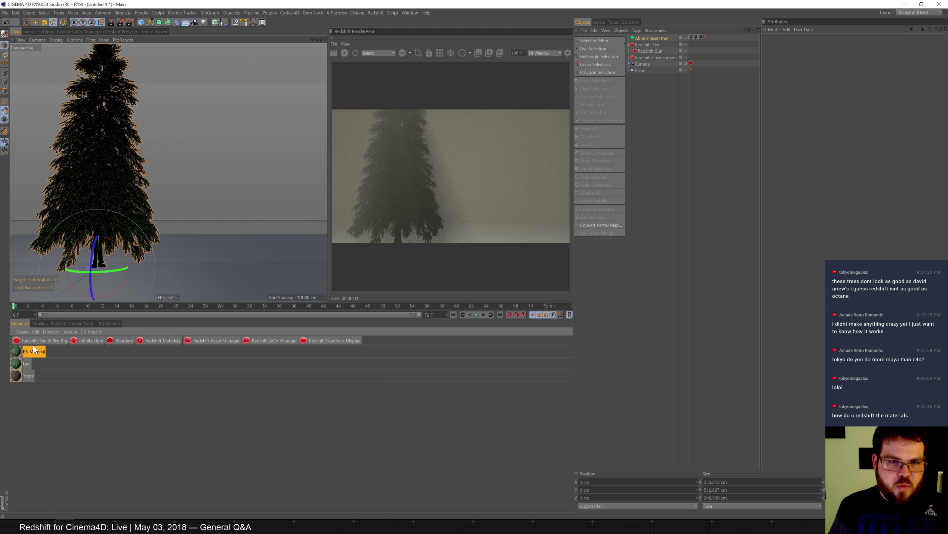
{"action": "left_click", "coordinate": [691, 38]}
{"action": "left_click", "coordinate": [697, 38]}
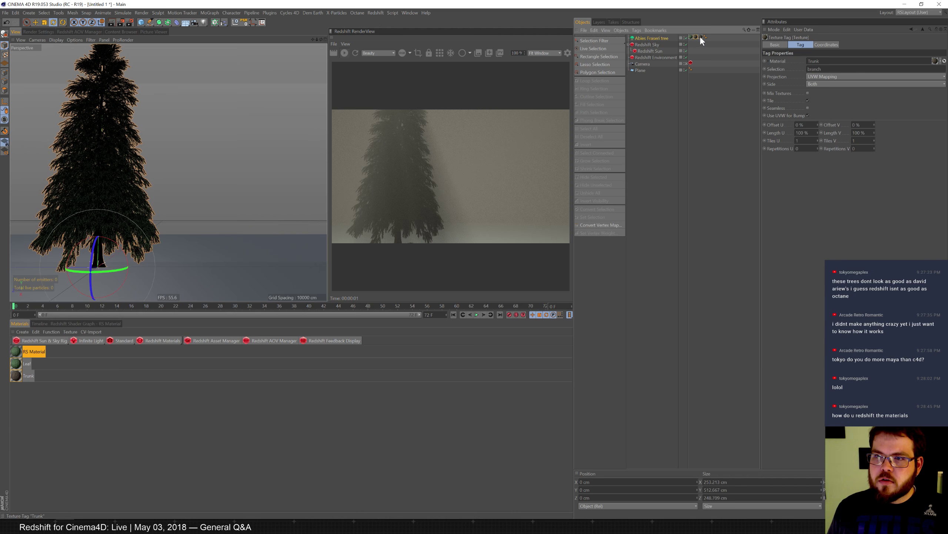
{"action": "left_click", "coordinate": [700, 37]}
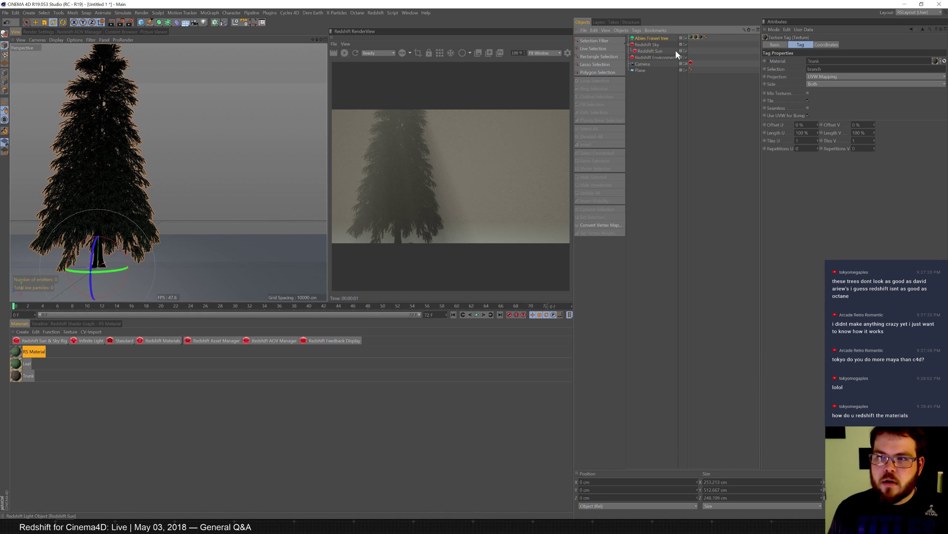
{"action": "left_click", "coordinate": [701, 36]}
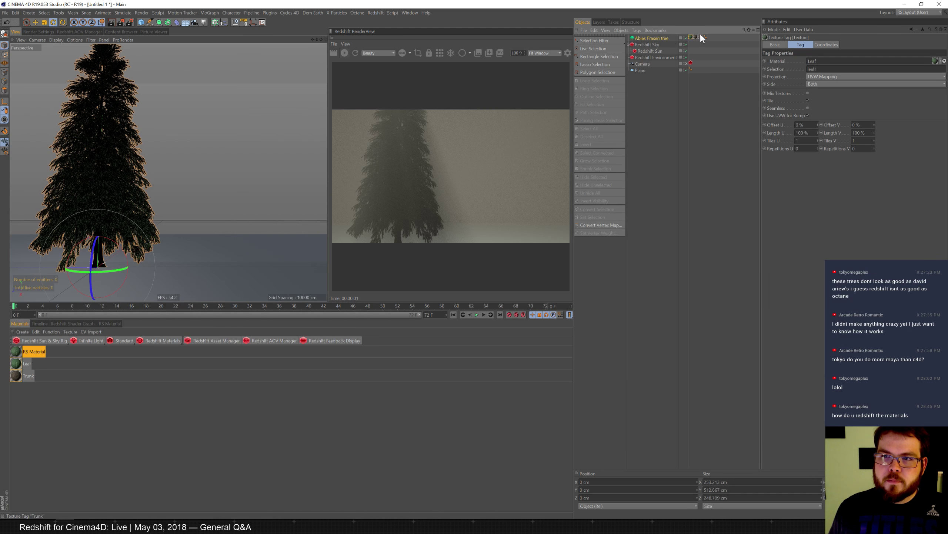
{"action": "left_click", "coordinate": [38, 352]}
{"action": "type", "text": "Leaf"}
{"action": "key", "text": "Return"}
{"action": "left_click_drag", "start_coordinate": [20, 353], "coordinate": [691, 37]}
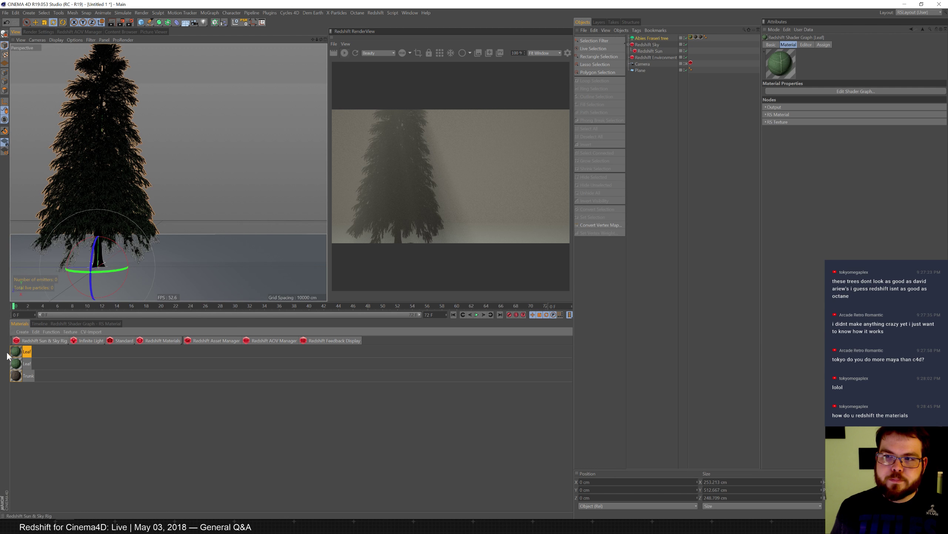
- Create another Redshift material and name it Trunk
{"action": "left_click", "coordinate": [160, 342]}
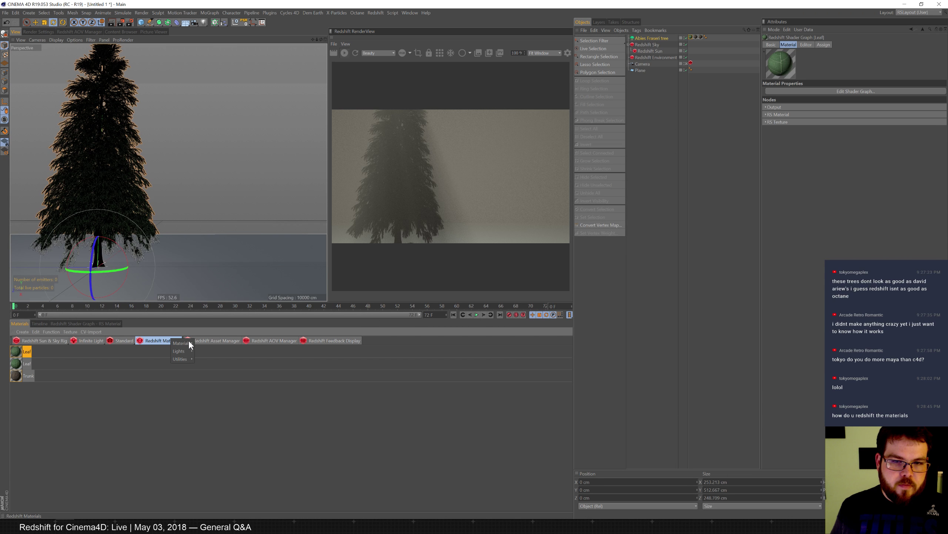
{"action": "left_click", "coordinate": [209, 342]}
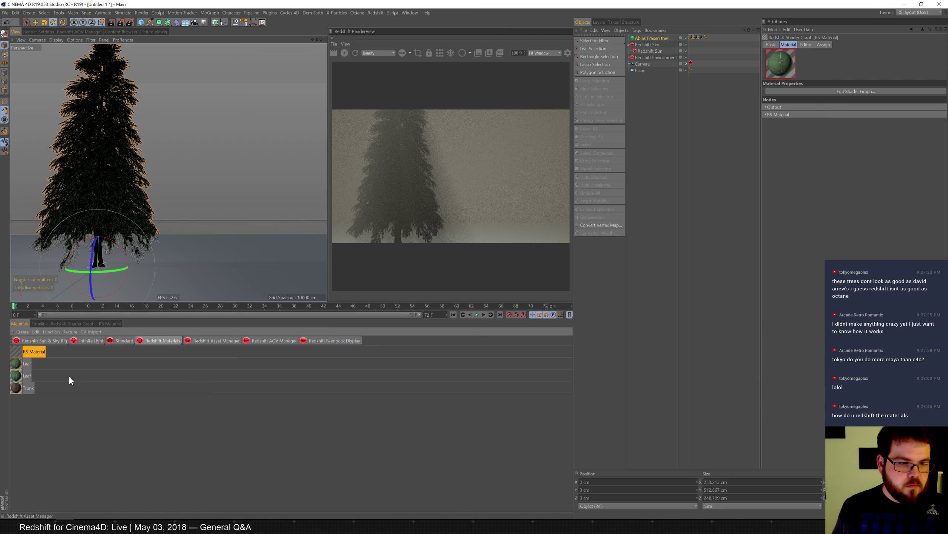
{"action": "double_click", "coordinate": [44, 352]}
{"action": "type", "text": "Trunj"}
{"action": "key", "text": "Return"}
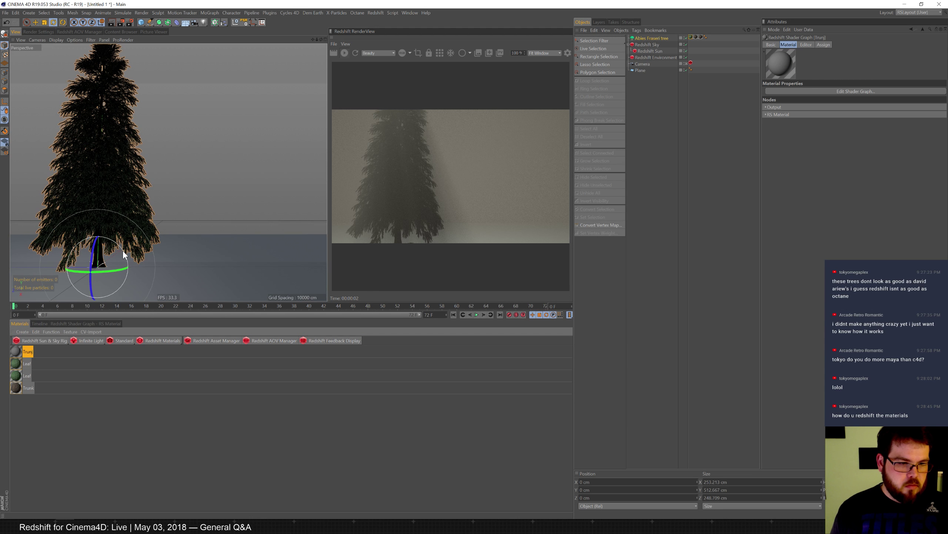
{"action": "double_click", "coordinate": [29, 353]}
{"action": "type", "text": "Trunk"}
{"action": "key", "text": "Return"}
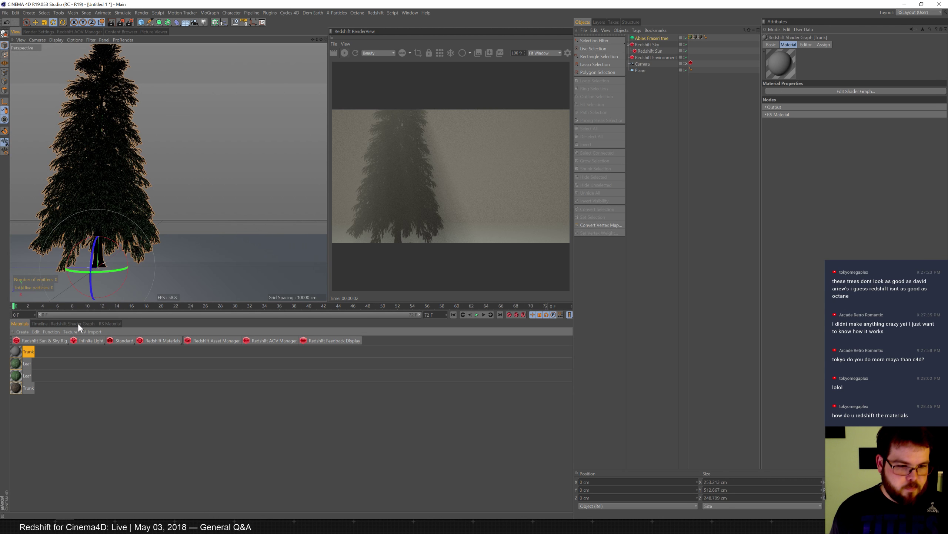
- Copy the bark-12.jpg file path from the original Trunk material's color texture
{"action": "left_click", "coordinate": [16, 387]}
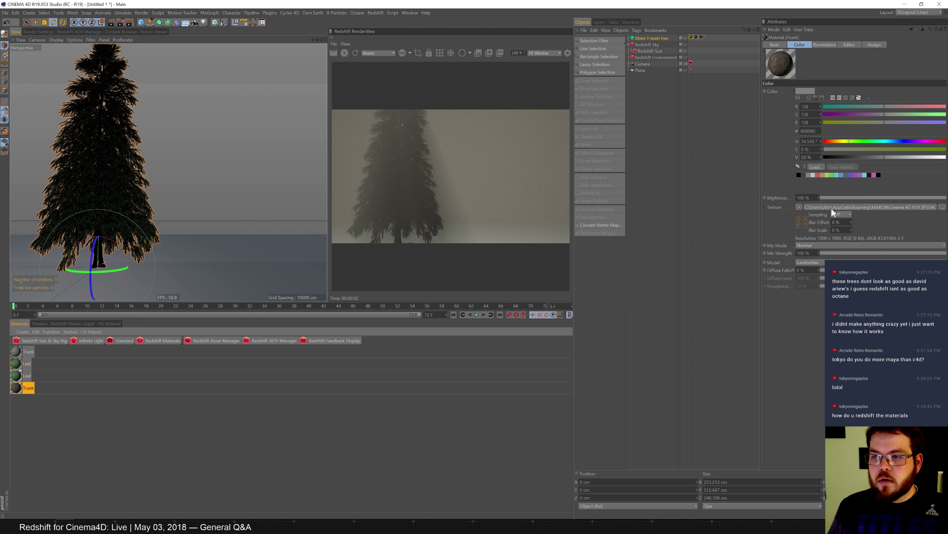
{"action": "left_click", "coordinate": [832, 208]}
{"action": "left_click", "coordinate": [895, 98]}
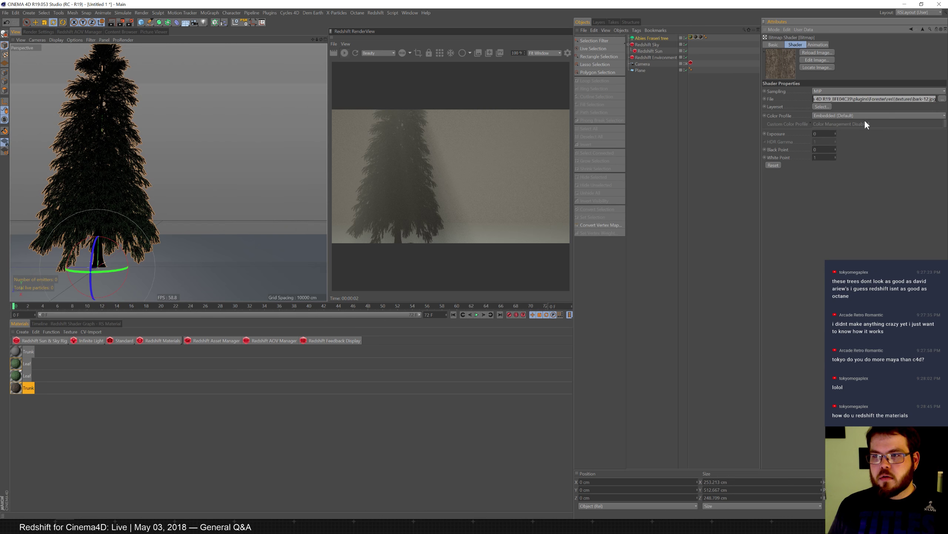
- Add an RS Texture node to the Redshift Trunk material's shader graph and use the copied bark image path in it
{"action": "left_click", "coordinate": [41, 353]}
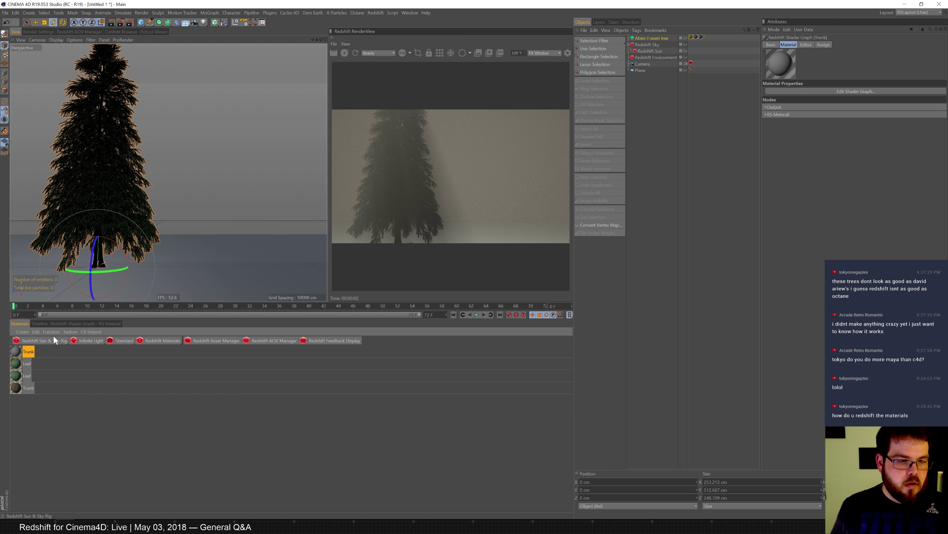
{"action": "left_click", "coordinate": [106, 323]}
{"action": "type", "text": "te"}
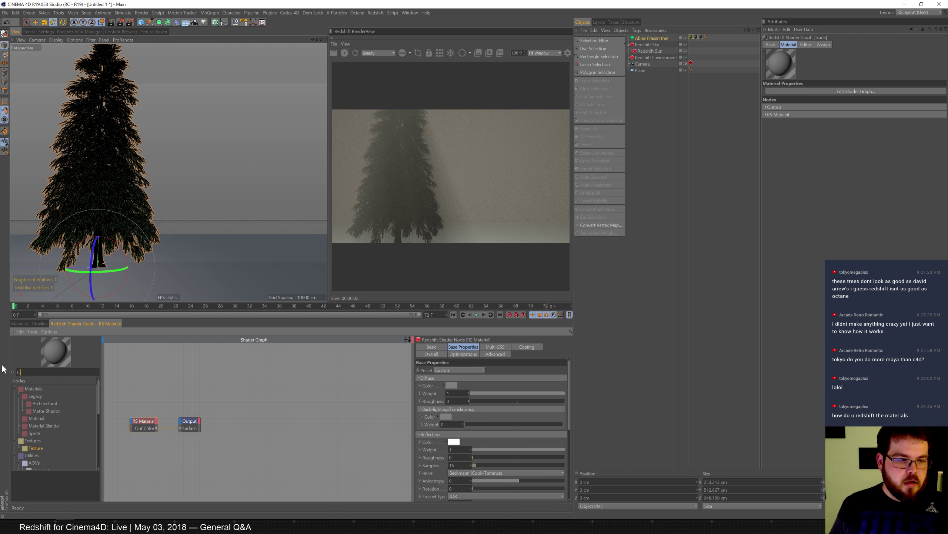
{"action": "left_click_drag", "start_coordinate": [37, 447], "coordinate": [150, 386]}
{"action": "left_click", "coordinate": [502, 405]}
{"action": "key", "text": "ctrl+v"}
- Move the RS Material and Output nodes aside and connect the RS Texture to the RS Material's Diffuse Color
{"action": "mouse_move", "coordinate": [218, 409]}
{"action": "left_mouse_down"}
{"action": "mouse_move", "coordinate": [218, 441]}
{"action": "mouse_move", "coordinate": [153, 422]}
{"action": "mouse_move", "coordinate": [201, 413]}
{"action": "left_mouse_up"}
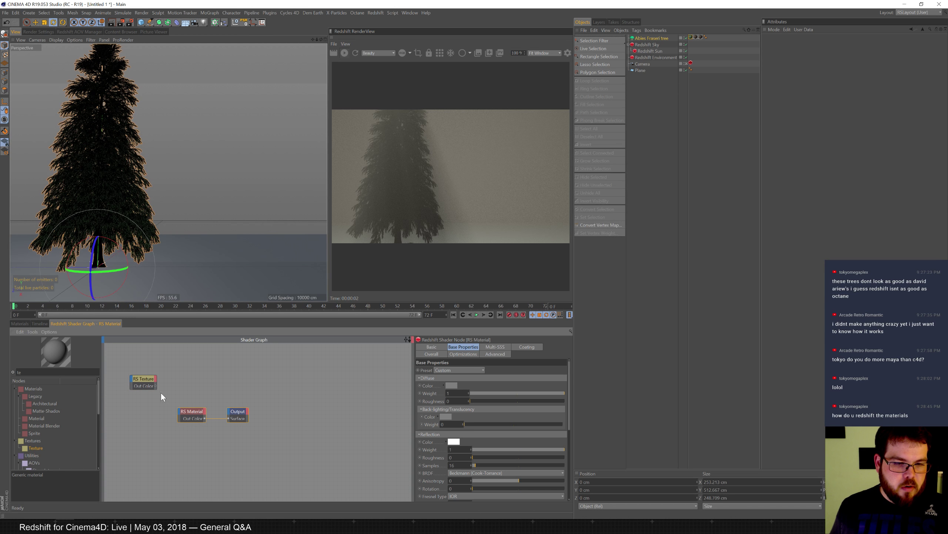
{"action": "left_click_drag", "start_coordinate": [156, 386], "coordinate": [183, 411]}
{"action": "mouse_move", "coordinate": [262, 418]}
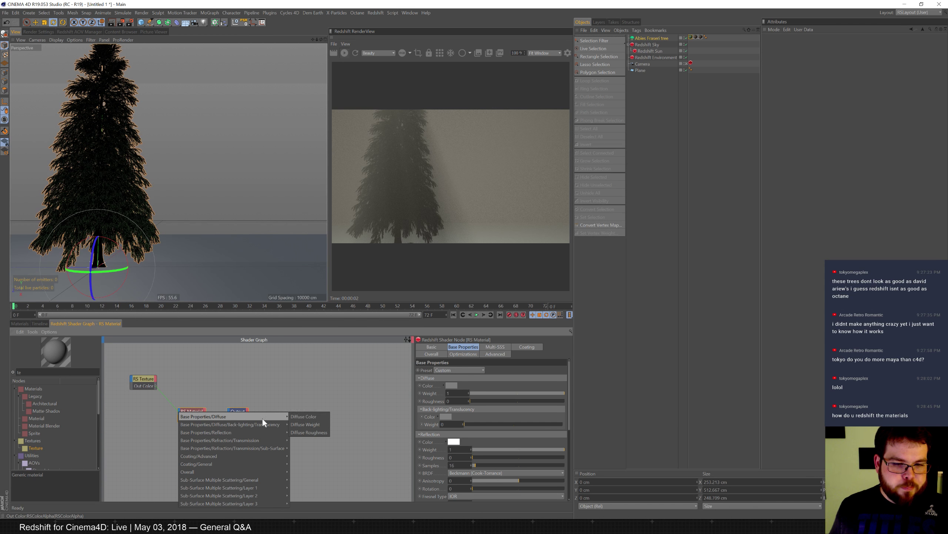
{"action": "left_click", "coordinate": [315, 415]}
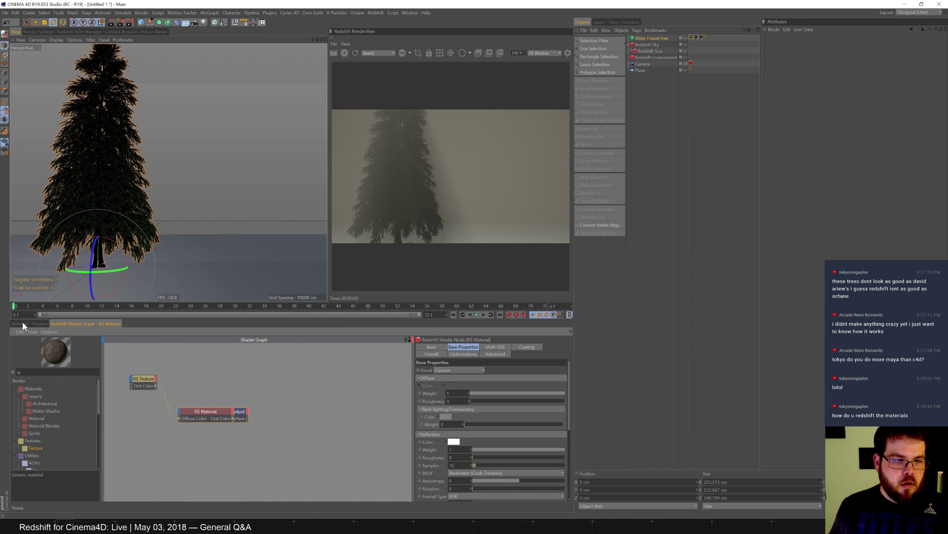
{"action": "left_click", "coordinate": [20, 323]}
- Compare the Redshift Leaf material with the original Leaf material's color channel settings
{"action": "left_click", "coordinate": [23, 364]}
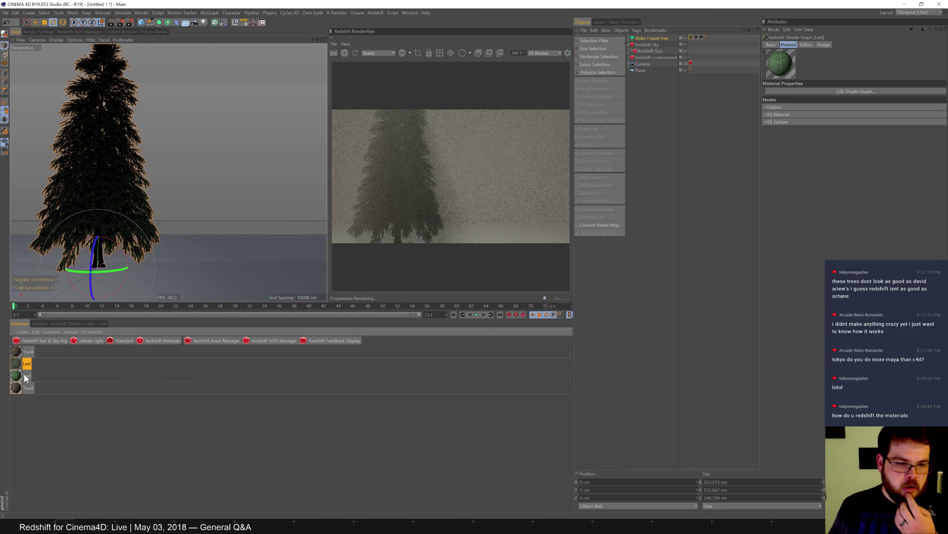
{"action": "double_click", "coordinate": [24, 374]}
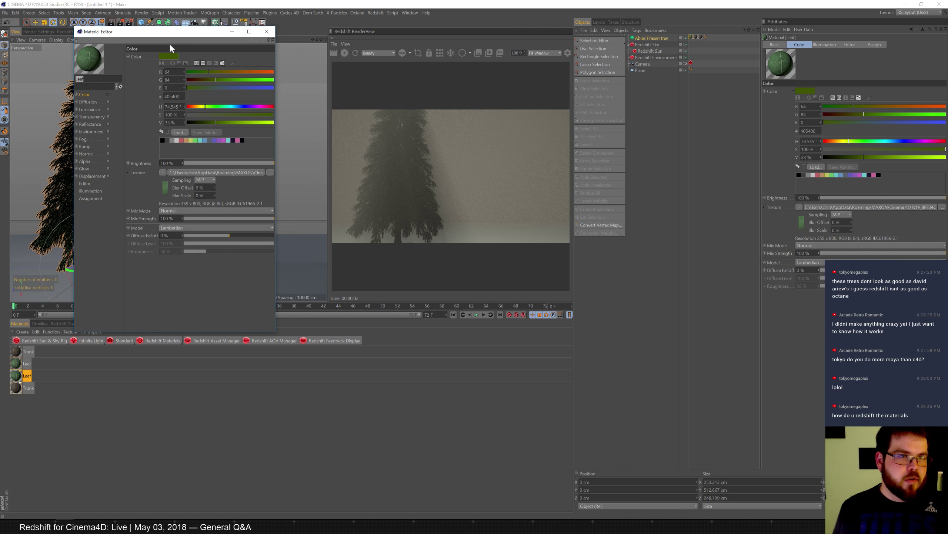
{"action": "left_click", "coordinate": [266, 32]}
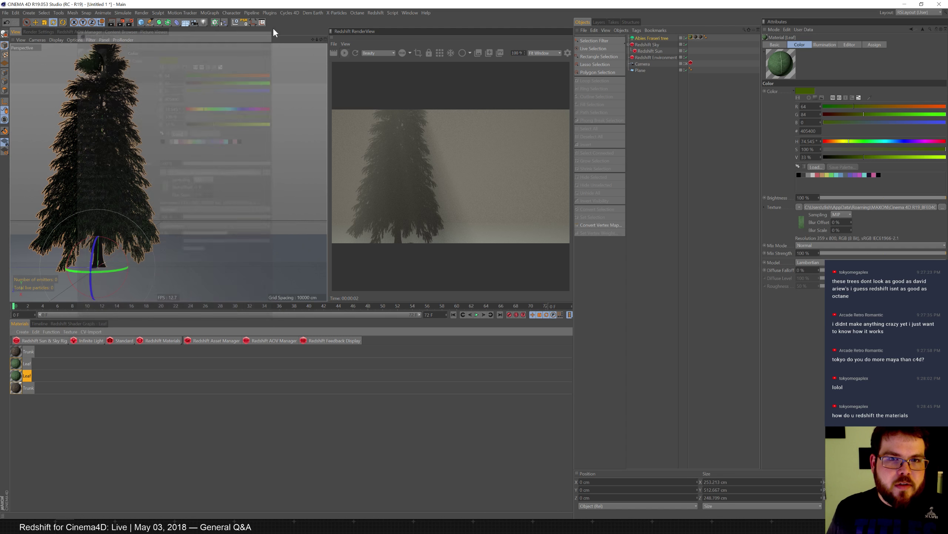
{"action": "left_click", "coordinate": [21, 364]}
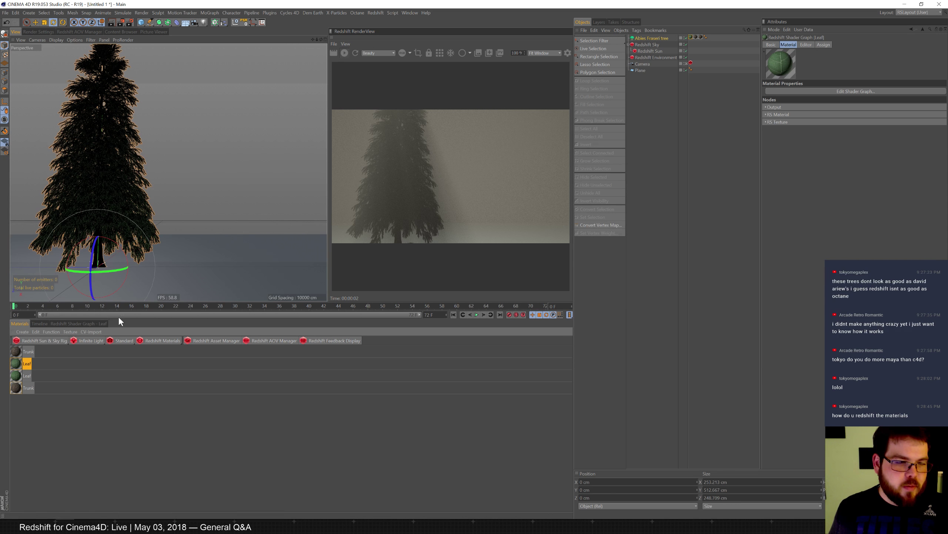
- Assign the Redshift Trunk material to both of the tree's texture tags that use the original Trunk material
{"action": "left_click", "coordinate": [700, 37]}
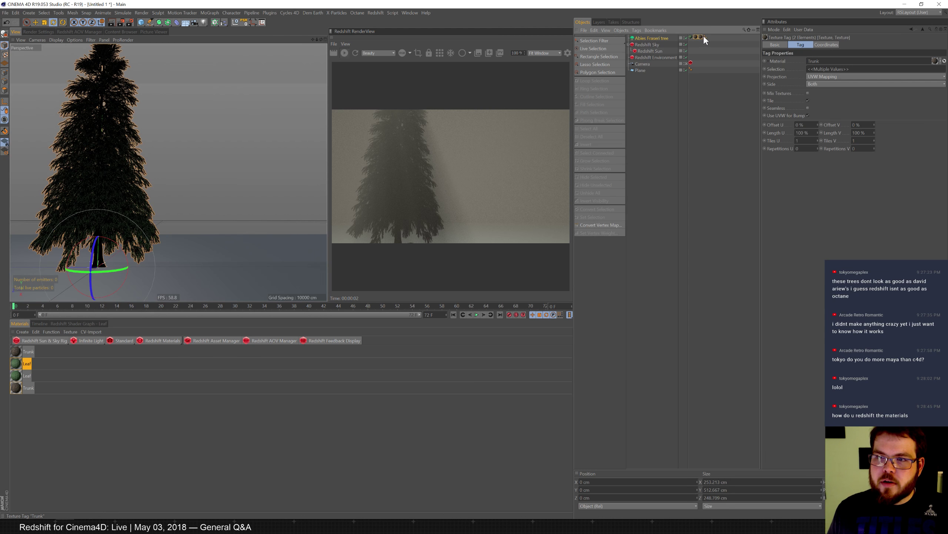
{"action": "left_click", "coordinate": [27, 389]}
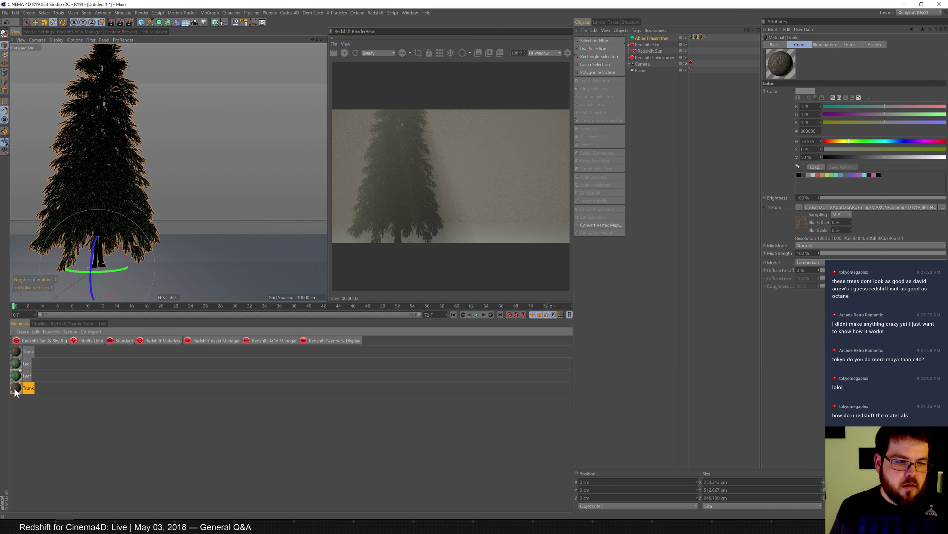
{"action": "left_click", "coordinate": [699, 38]}
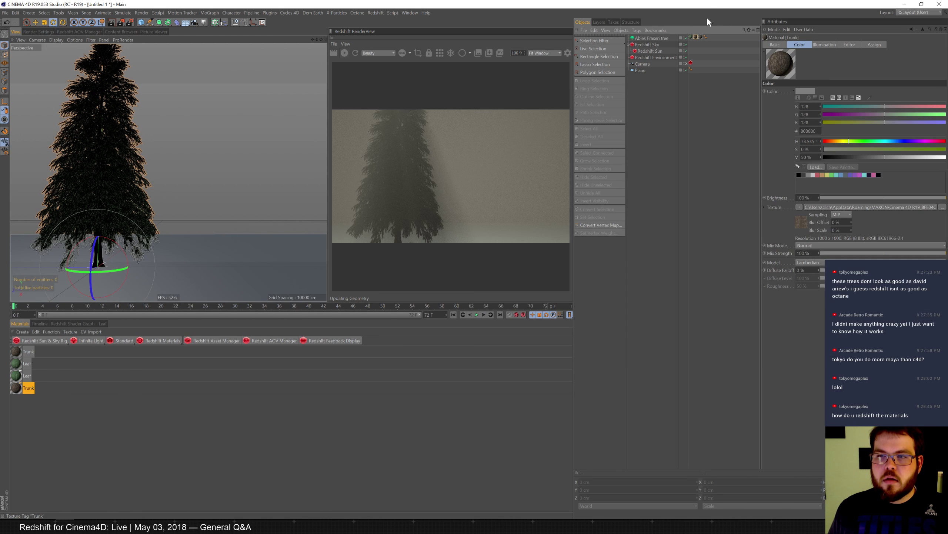
{"action": "left_click", "coordinate": [702, 36]}
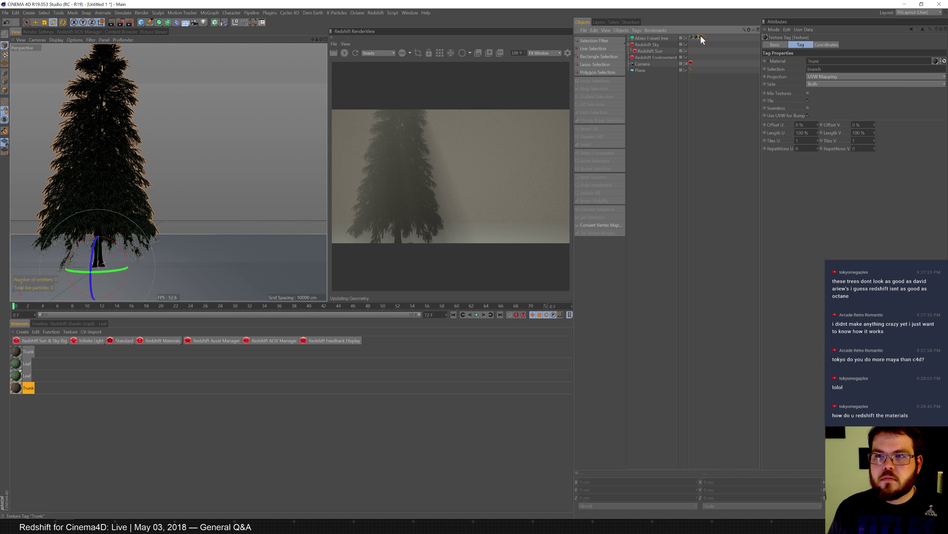
{"action": "left_click", "coordinate": [696, 37], "text": "shift"}
{"action": "left_click_drag", "start_coordinate": [16, 389], "coordinate": [827, 64]}
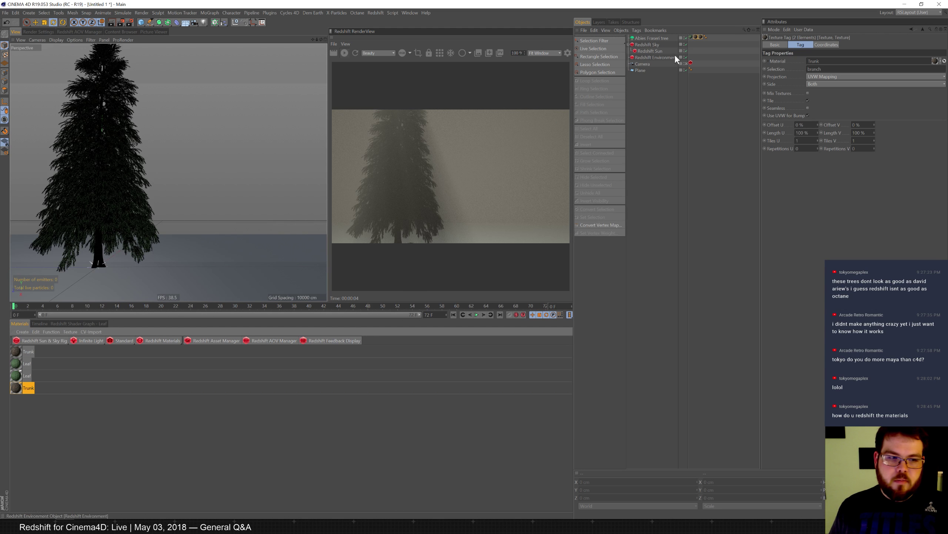
{"action": "left_click_drag", "start_coordinate": [16, 352], "coordinate": [842, 68]}
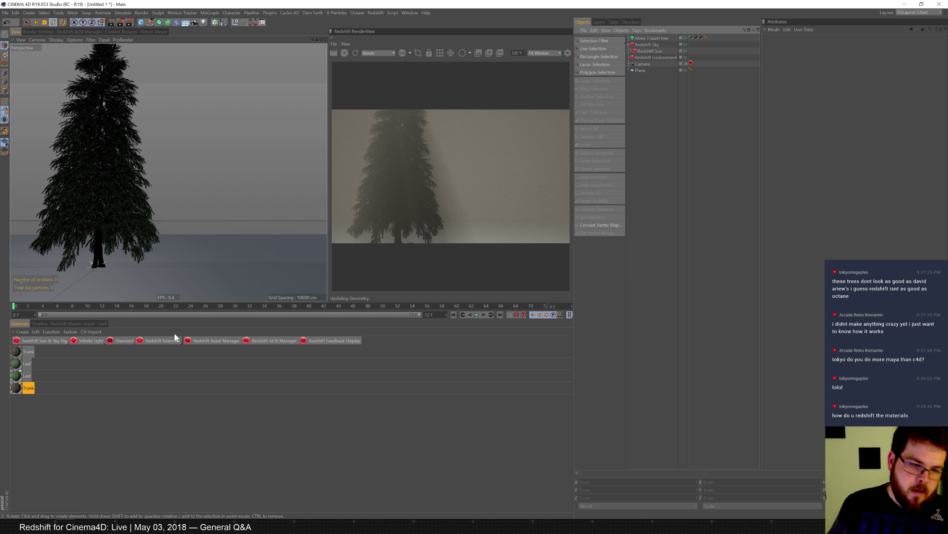
{"action": "left_click_drag", "start_coordinate": [124, 341], "coordinate": [138, 323]}
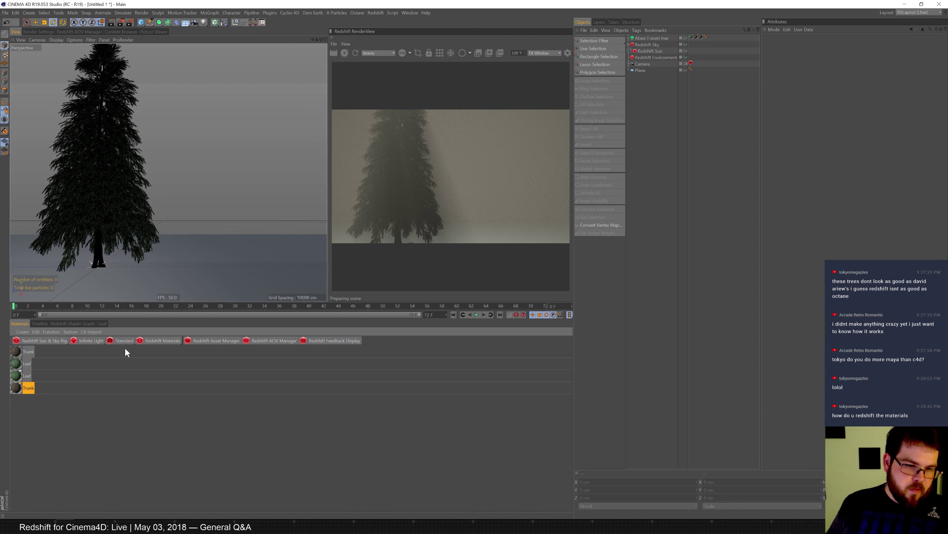
- Expand the Redshift Leaf material's RS Texture settings and create a new Redshift Sprite material
{"action": "left_click", "coordinate": [30, 362]}
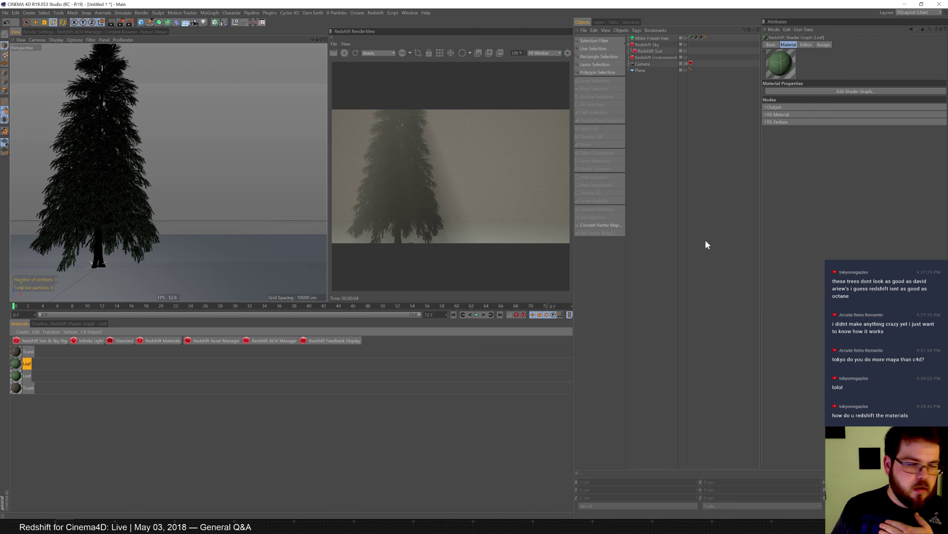
{"action": "left_click", "coordinate": [772, 122]}
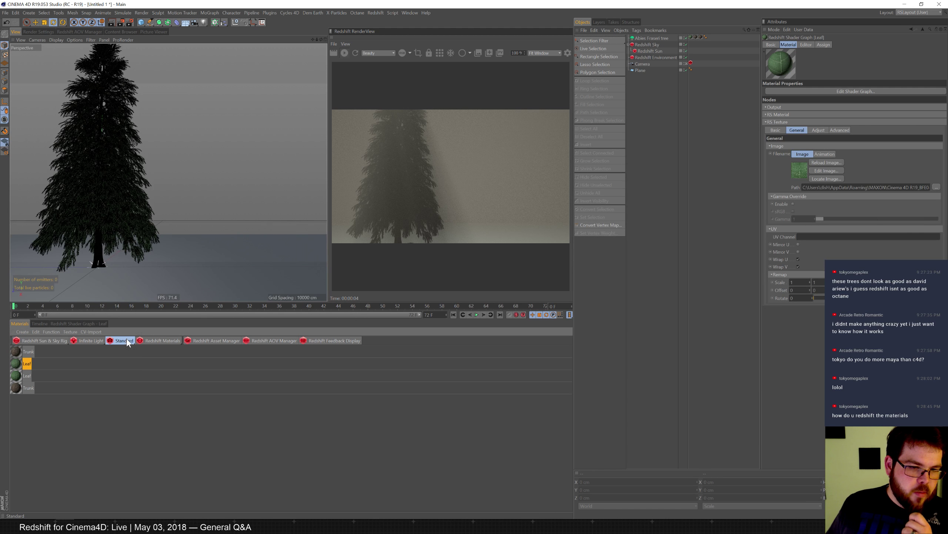
{"action": "left_click", "coordinate": [156, 342]}
{"action": "mouse_move", "coordinate": [183, 343]}
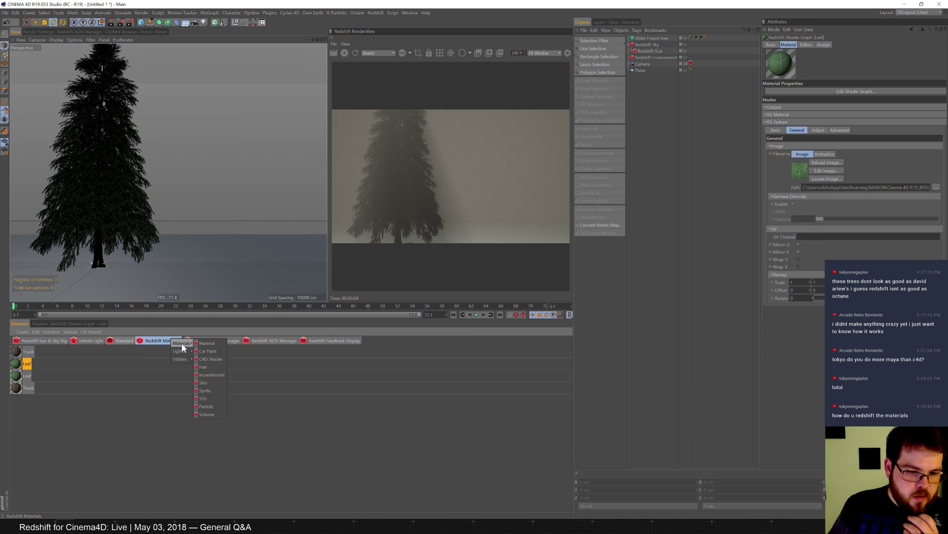
{"action": "left_click", "coordinate": [201, 390]}
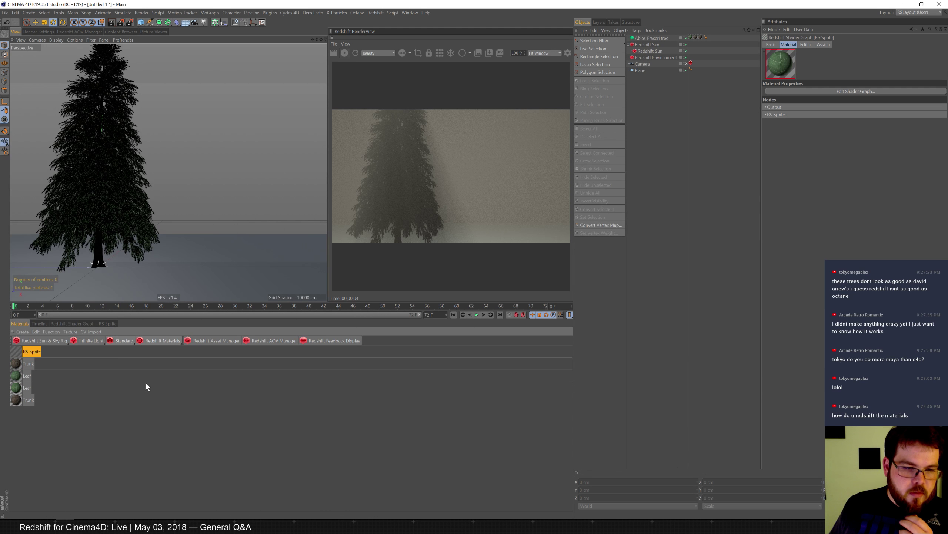
- Use the copied bark-12.jpg path as the stencil image of the RS Sprite node
{"action": "left_click", "coordinate": [100, 324]}
{"action": "left_click", "coordinate": [523, 405]}
{"action": "key", "text": "ctrl+v"}
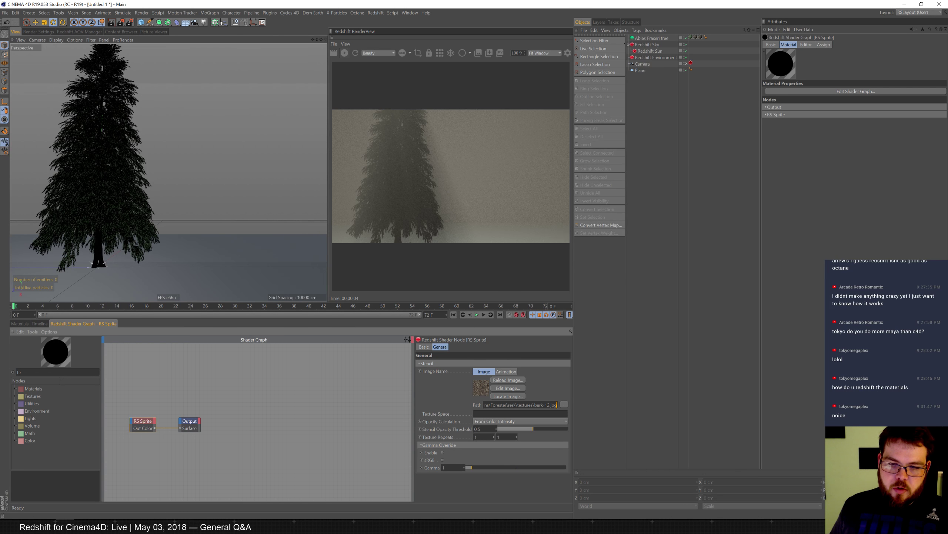
{"action": "left_click", "coordinate": [309, 420]}
{"action": "left_click", "coordinate": [19, 324]}
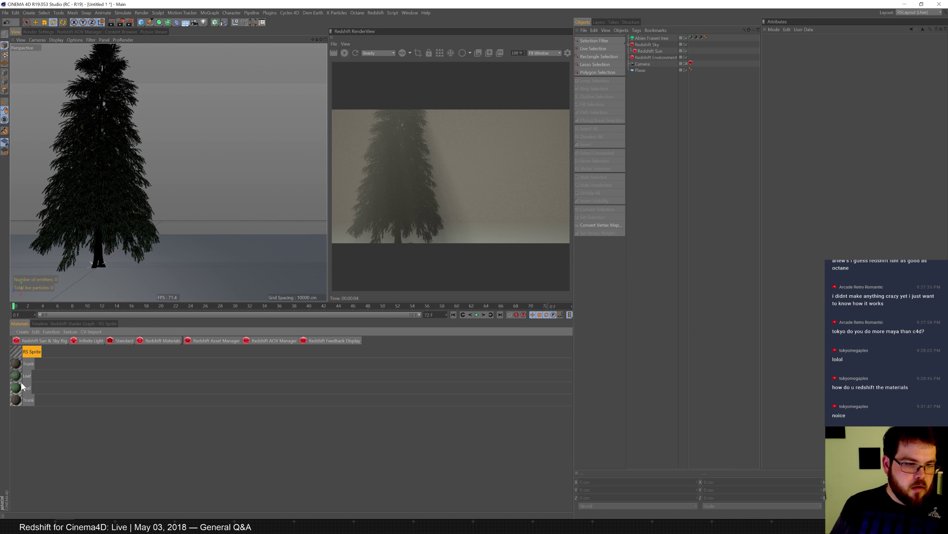
- Copy the leaf image path from the Redshift Leaf material's texture and set it as the RS Sprite's stencil image
{"action": "left_click", "coordinate": [28, 375]}
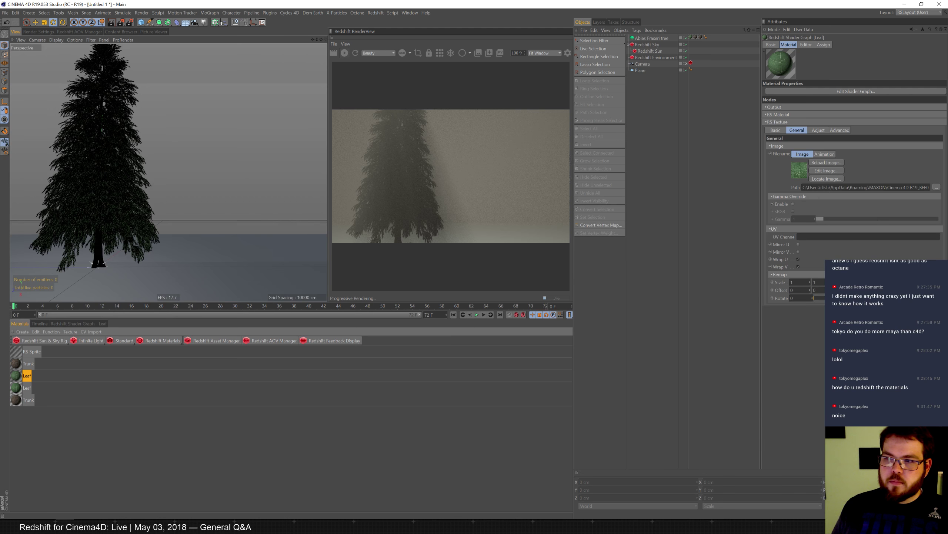
{"action": "double_click", "coordinate": [837, 188]}
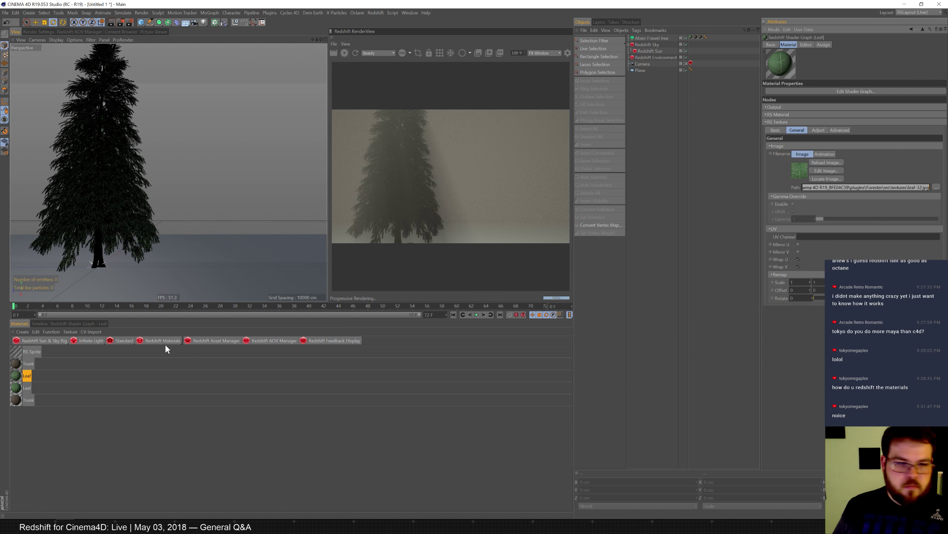
{"action": "left_click", "coordinate": [31, 351]}
{"action": "left_click", "coordinate": [87, 324]}
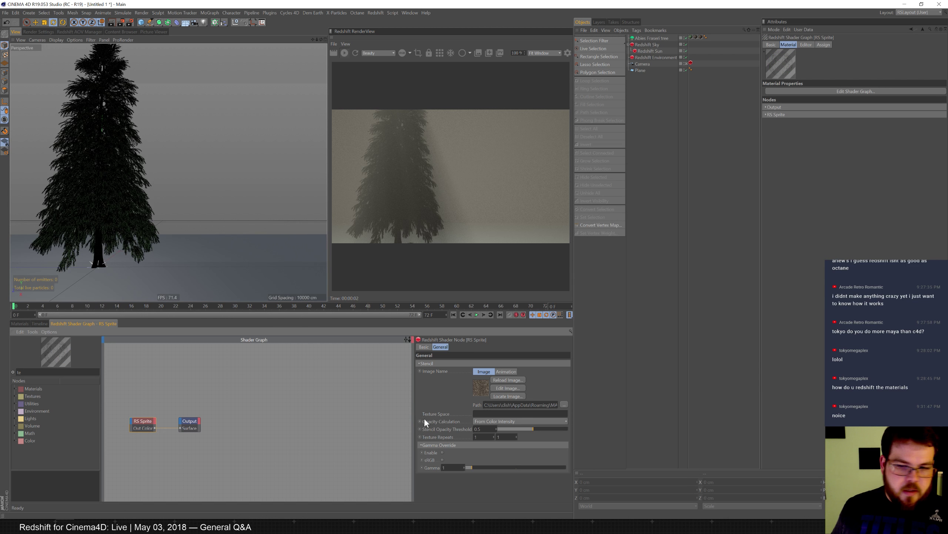
{"action": "key", "text": "ctrl+a"}
{"action": "key", "text": "ctrl+v"}
{"action": "key", "text": "Return"}
{"action": "left_click", "coordinate": [352, 397]}
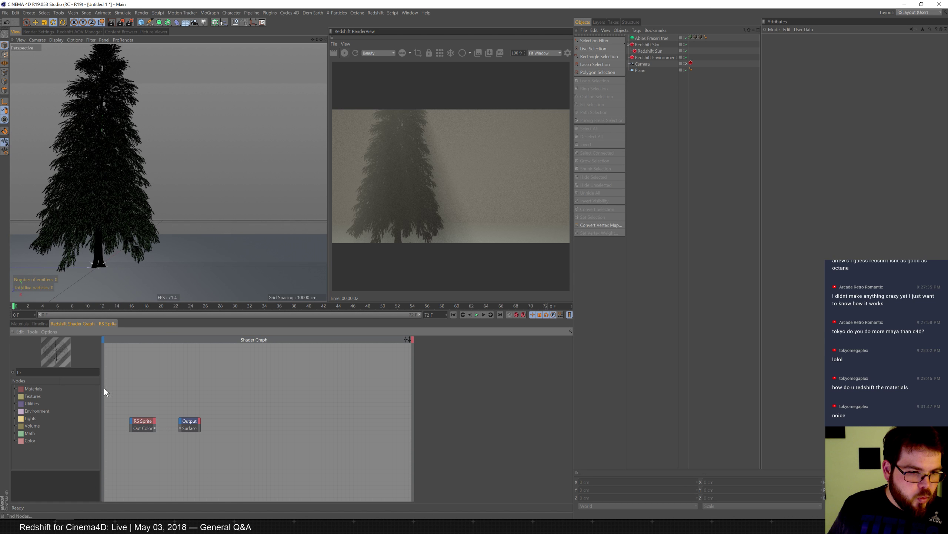
- Try the From Alpha opacity calculation on the RS Sprite with stencil opacity thresholds of 1 and 0
{"action": "left_click", "coordinate": [143, 425]}
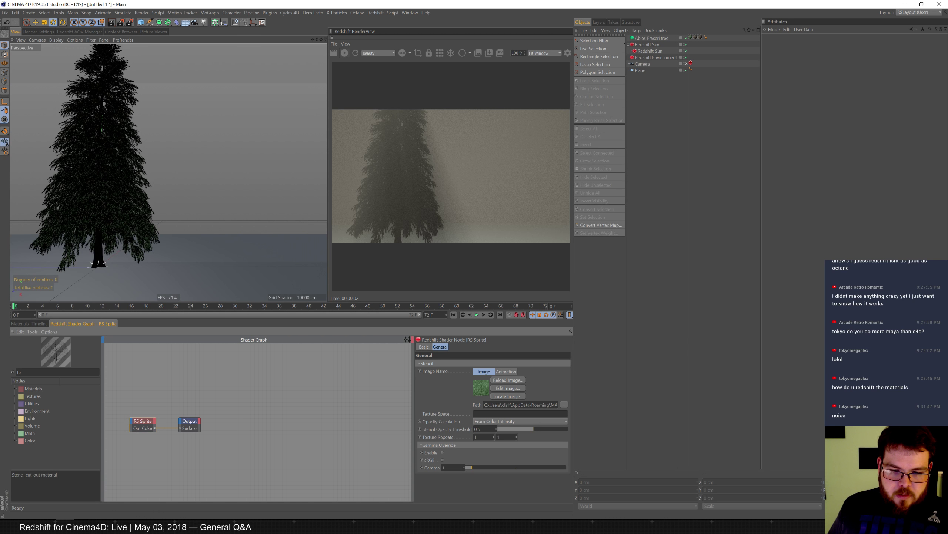
{"action": "left_click", "coordinate": [504, 421]}
{"action": "left_click", "coordinate": [504, 429]}
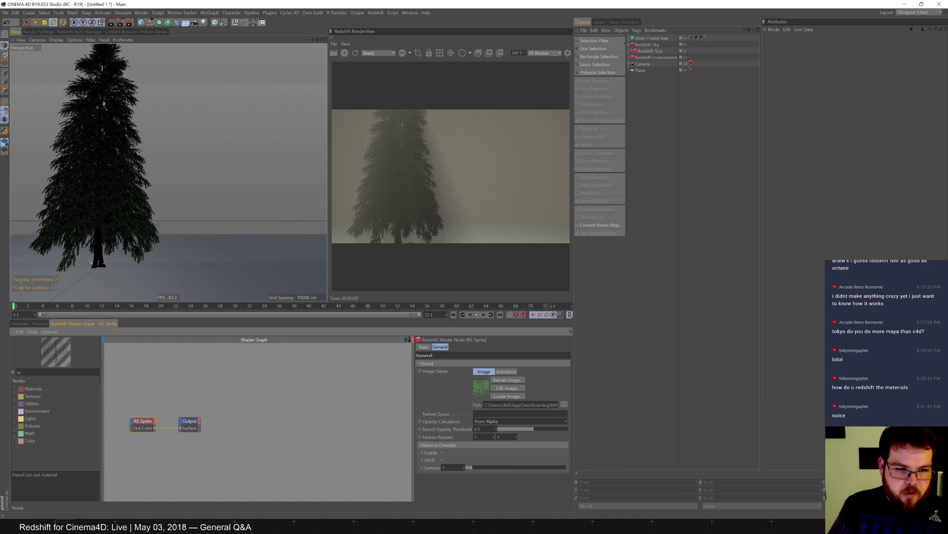
{"action": "left_click_drag", "start_coordinate": [533, 430], "coordinate": [574, 424]}
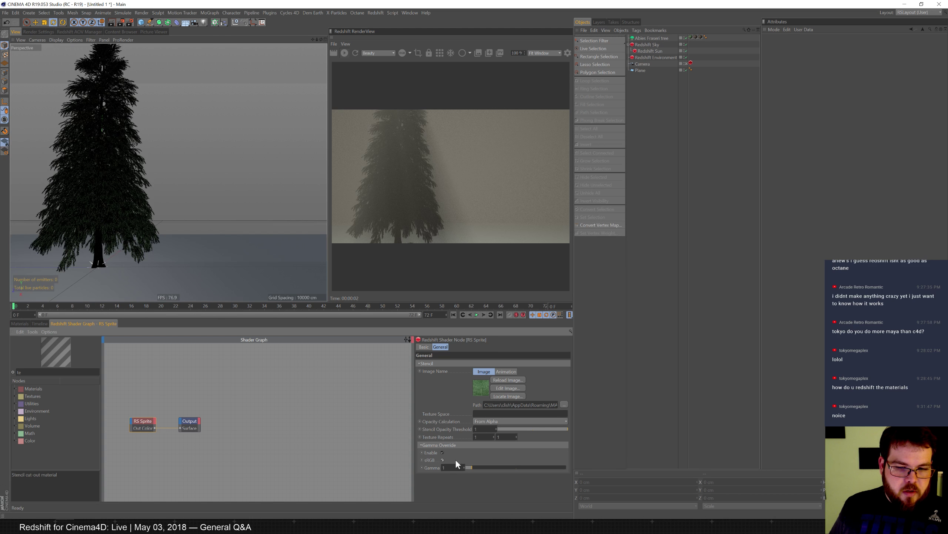
{"action": "left_click", "coordinate": [520, 429]}
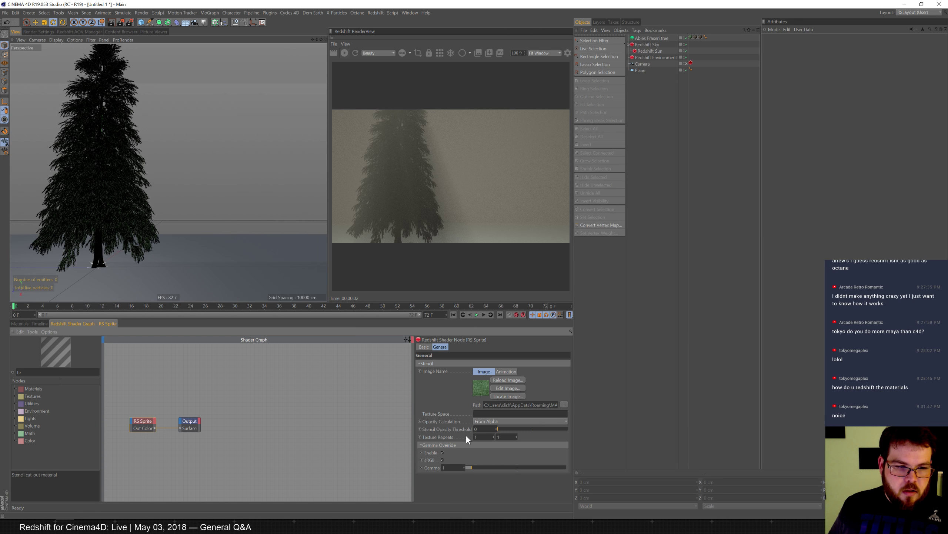
- Set the RS Sprite's opacity calculation to From Color Intensity and its stencil opacity threshold to about 0.284
{"action": "left_click", "coordinate": [505, 421]}
{"action": "left_click", "coordinate": [502, 428]}
{"action": "left_click_drag", "start_coordinate": [514, 429], "coordinate": [523, 429]}
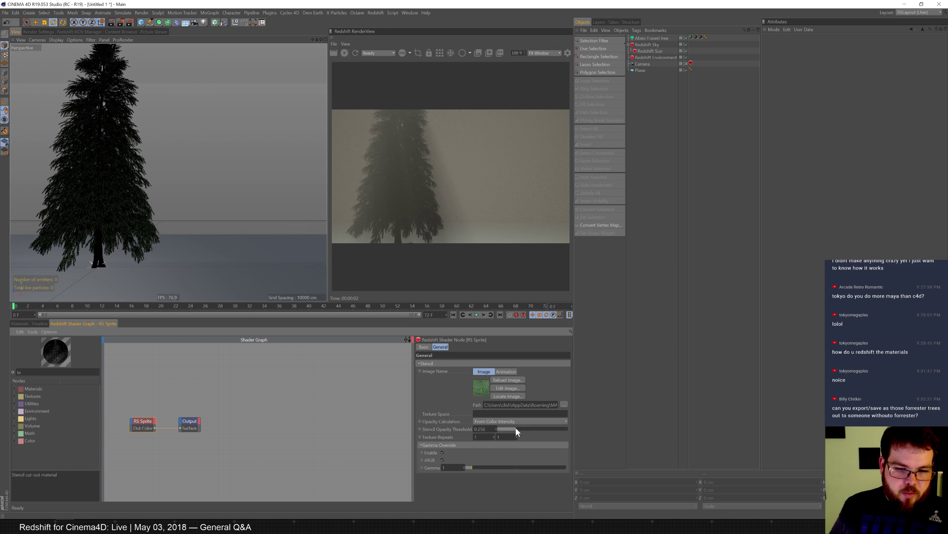
{"action": "left_click_drag", "start_coordinate": [519, 429], "coordinate": [519, 429]}
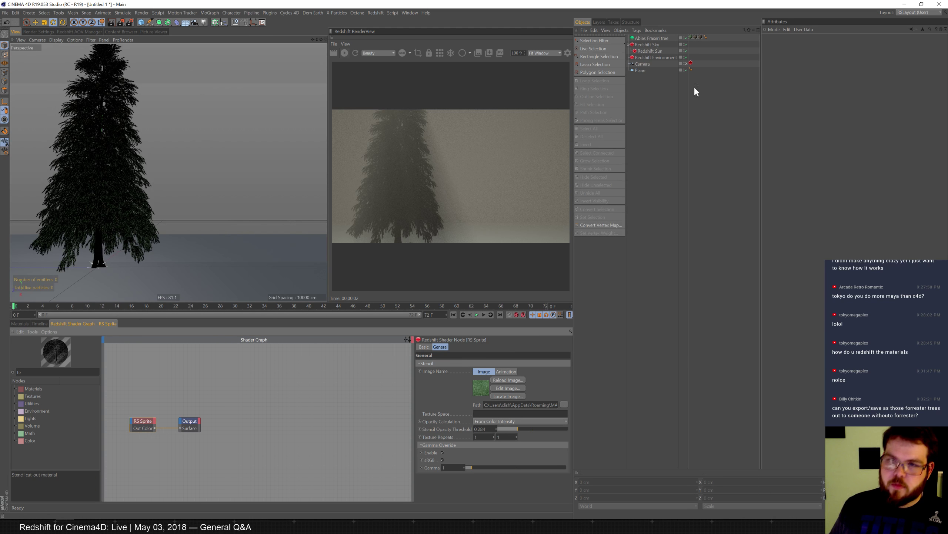
- Make the Abies Fraseri tree editable and place it inside a Cloner
{"action": "left_click", "coordinate": [654, 37]}
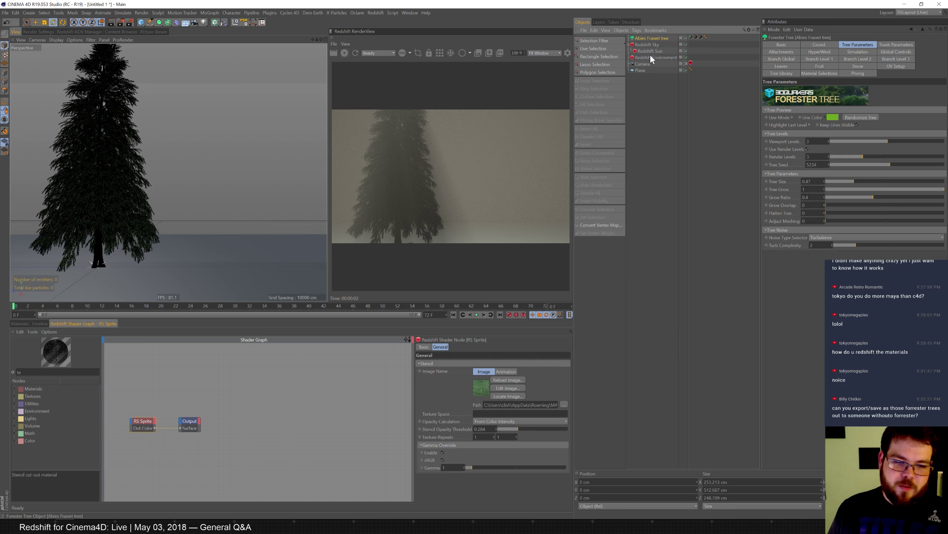
{"action": "key", "text": "c"}
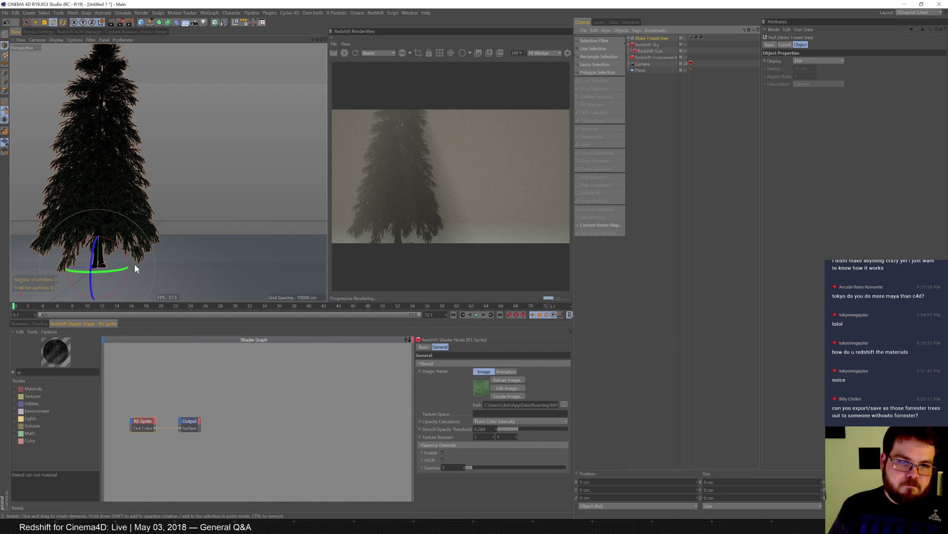
{"action": "left_click", "coordinate": [21, 324]}
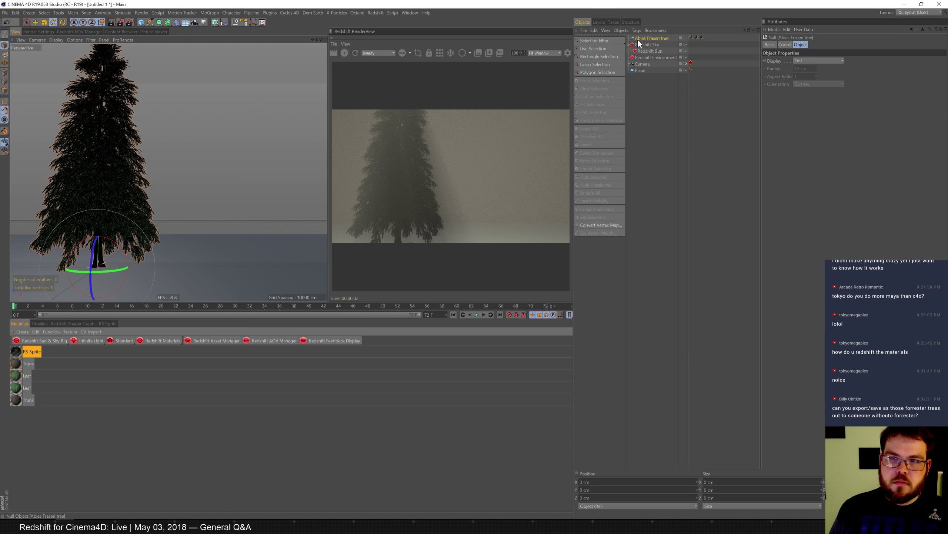
{"action": "key", "text": "e"}
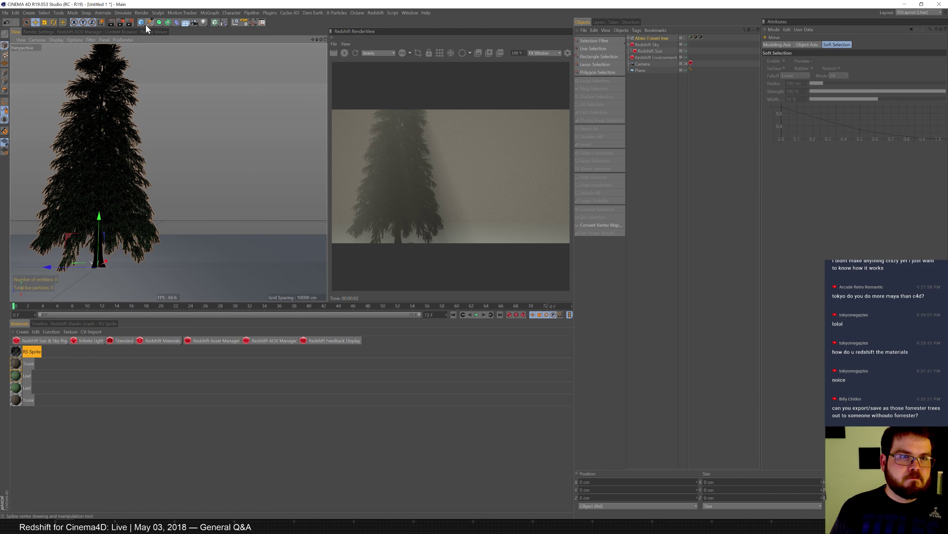
{"action": "left_click", "coordinate": [215, 23]}
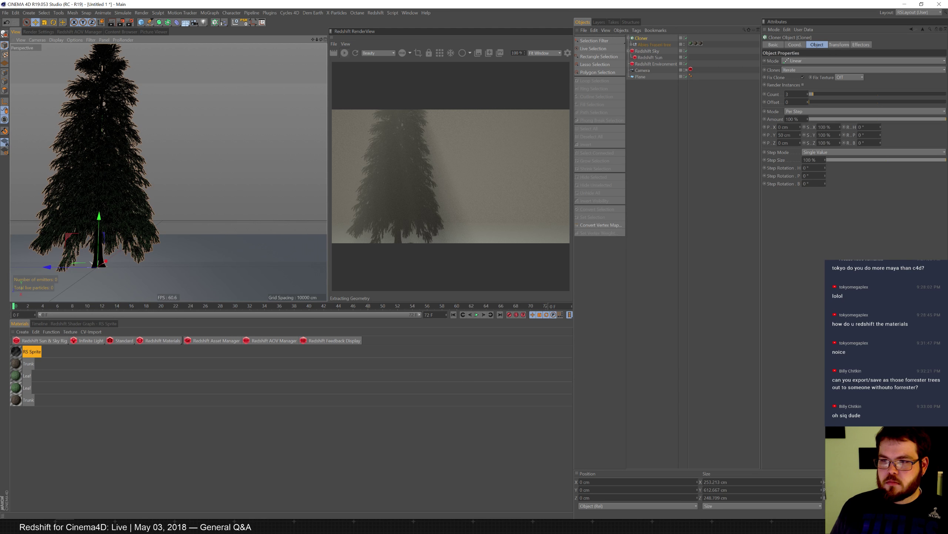
- Set the Cloner's Y position offset to 0 cm and enable render instances
{"action": "double_click", "coordinate": [785, 135]}
{"action": "type", "text": "0"}
{"action": "key", "text": "shift+Tab"}
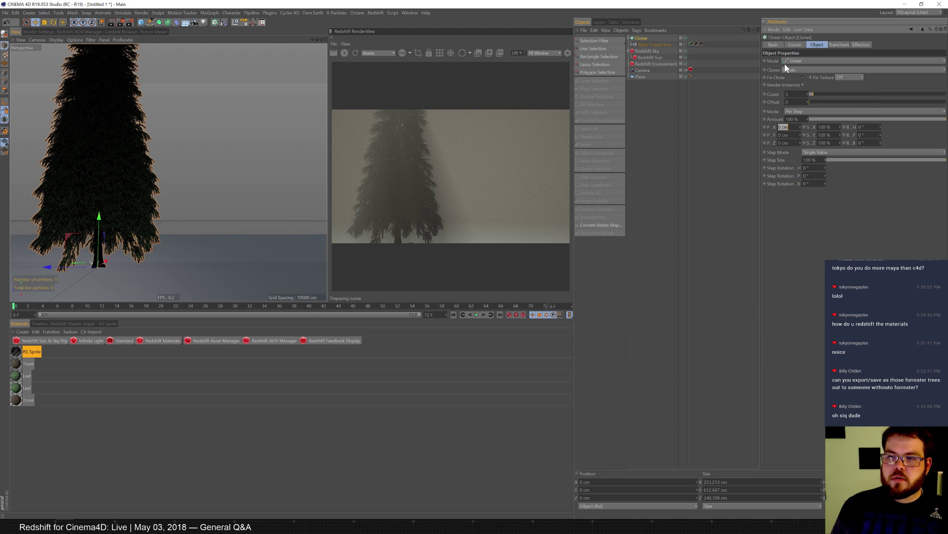
{"action": "left_click", "coordinate": [803, 86]}
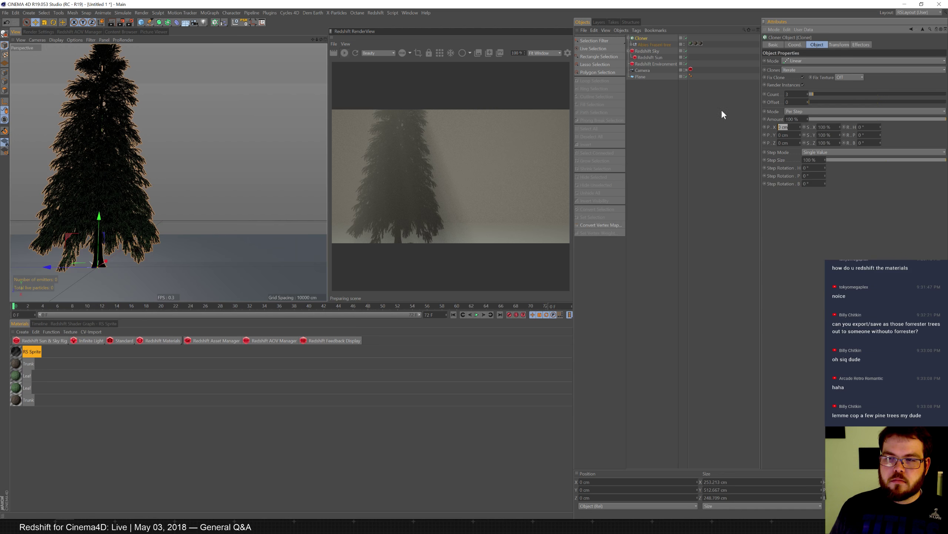
- Try Cloner X position offsets of 150, 500 and 250 cm, and reset X to 0 cm
{"action": "type", "text": "150"}
{"action": "key", "text": "Return"}
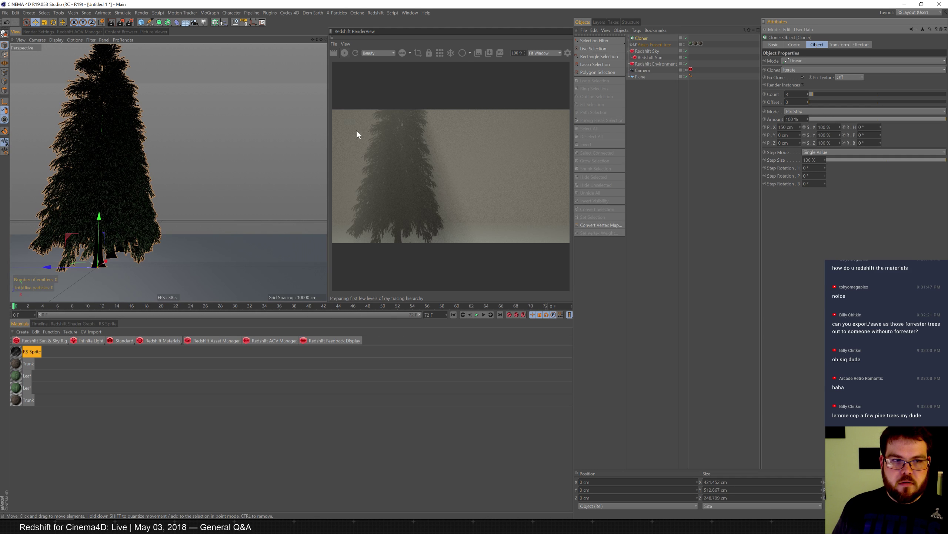
{"action": "type", "text": "500"}
{"action": "key", "text": "Return"}
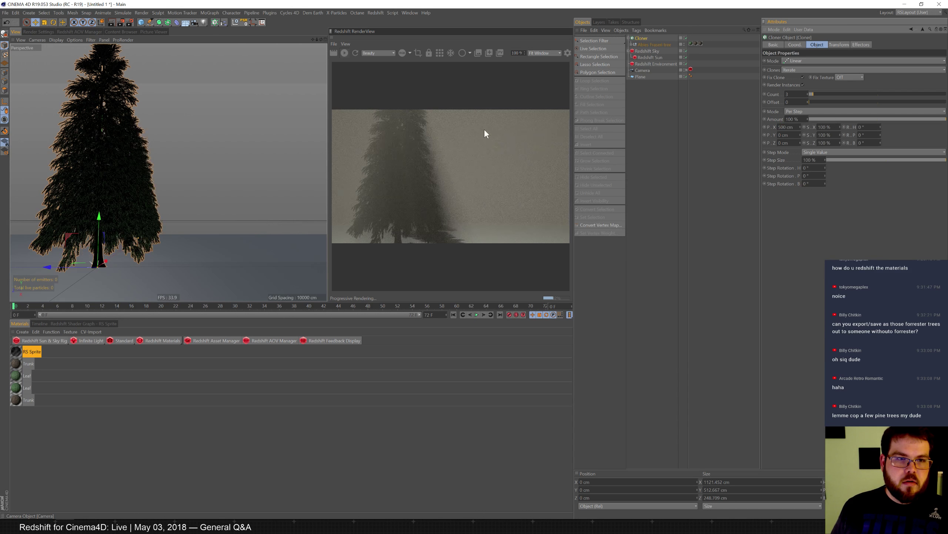
{"action": "left_click_drag", "start_coordinate": [793, 127], "coordinate": [671, 50]}
{"action": "type", "text": "250"}
{"action": "key", "text": "Return"}
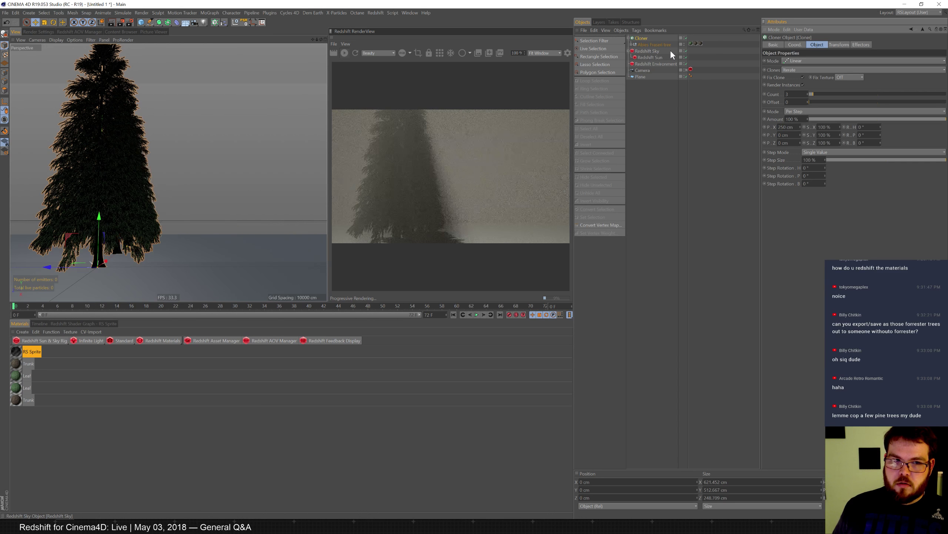
{"action": "mouse_move", "coordinate": [221, 221]}
{"action": "left_mouse_down", "text": "alt"}
{"action": "mouse_move", "coordinate": [173, 222]}
{"action": "mouse_move", "coordinate": [227, 223]}
{"action": "left_mouse_up", "text": "alt"}
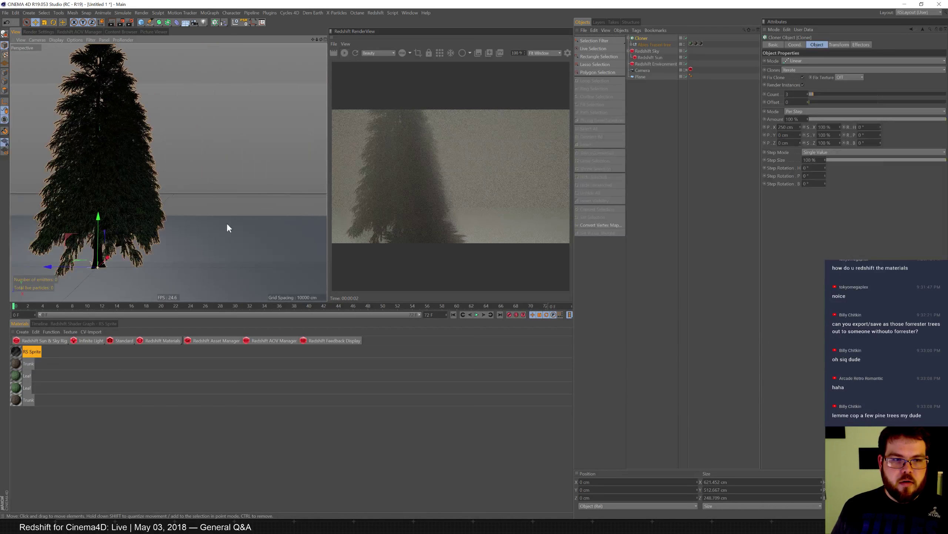
{"action": "left_click_drag", "start_coordinate": [794, 127], "coordinate": [592, 75]}
{"action": "type", "text": "0"}
{"action": "key", "text": "Tab"}
{"action": "key", "text": "Tab"}
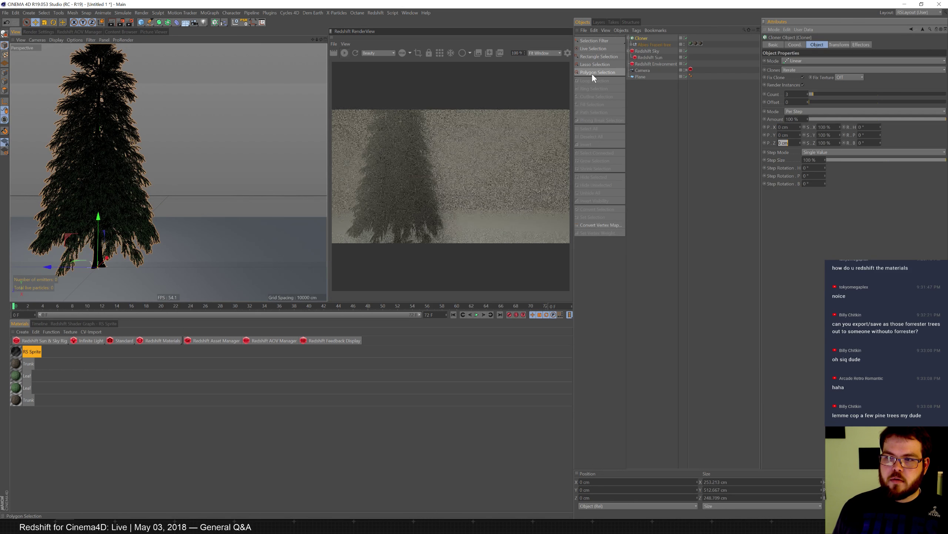
- Try Cloner Z position offsets of 500, 250 and -250 cm
{"action": "type", "text": "500"}
{"action": "key", "text": "Return"}
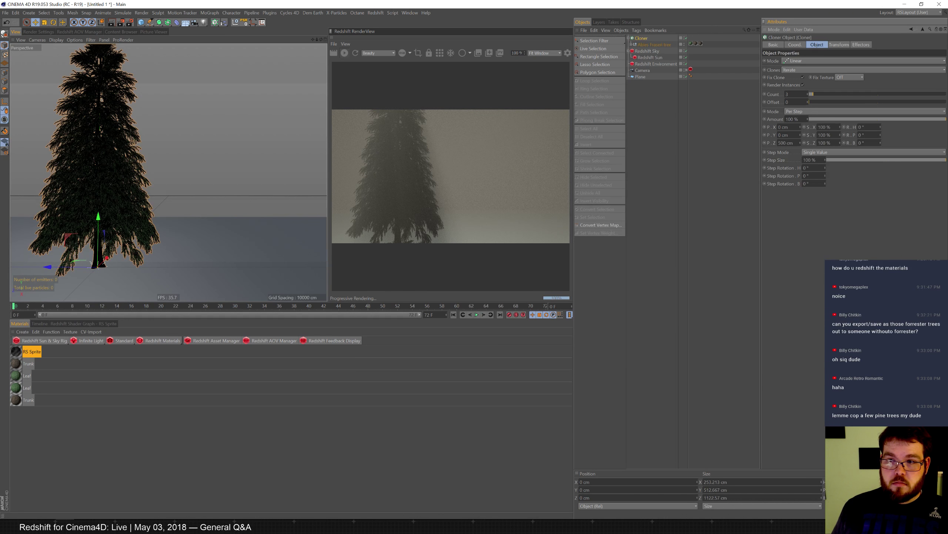
{"action": "type", "text": "250"}
{"action": "key", "text": "Return"}
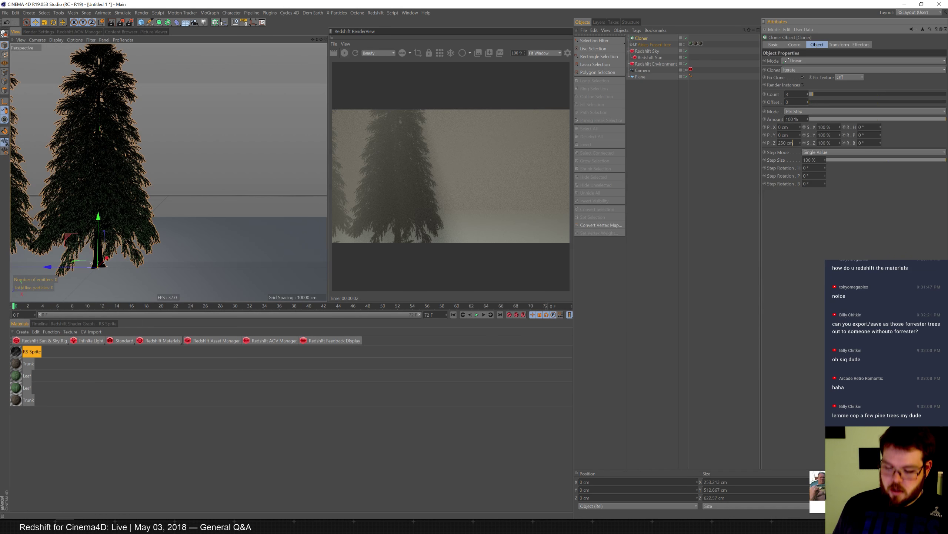
{"action": "type", "text": "-"}
{"action": "key", "text": "Return"}
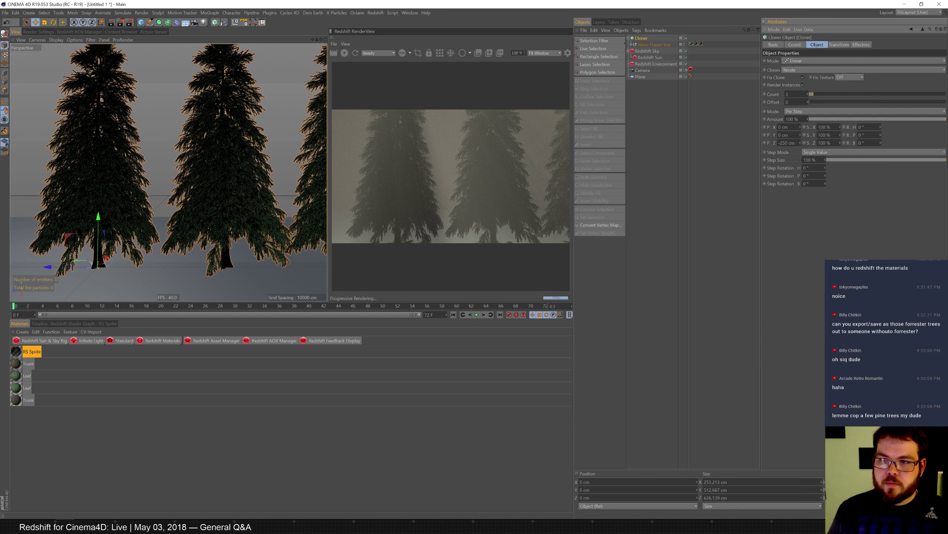
- Set the Cloner's Z position offset to -185 cm to space the trees in a tight row
{"action": "left_click", "coordinate": [787, 143]}
{"action": "type", "text": "-185"}
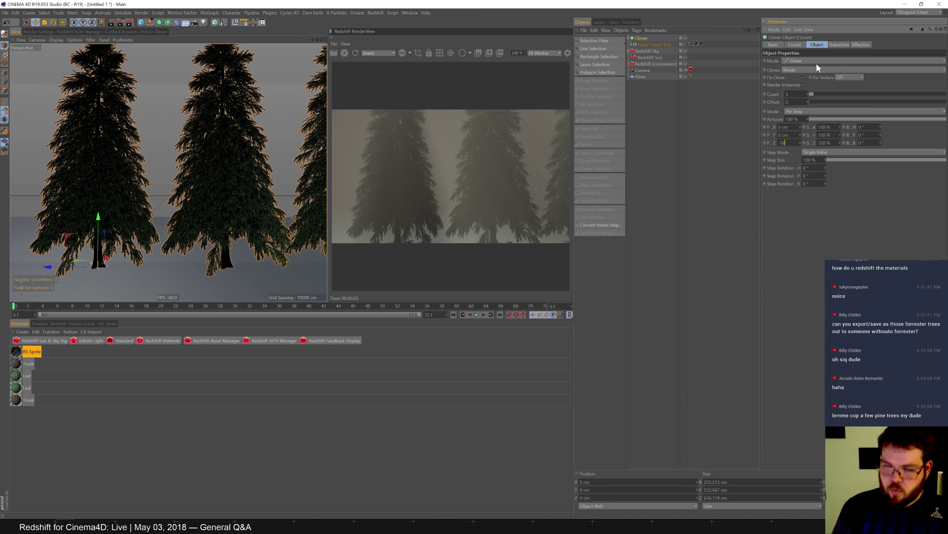
{"action": "key", "text": "Return"}
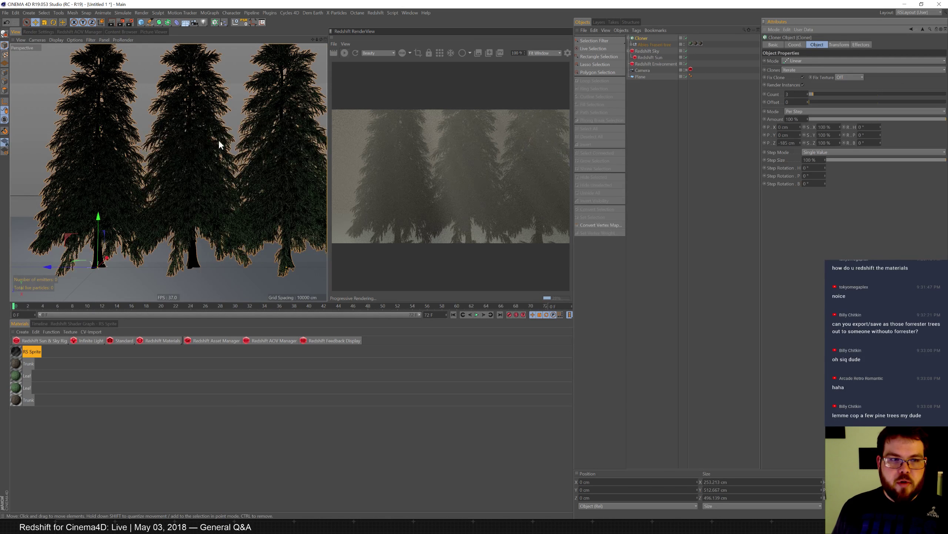
- Bring all three trees into the camera's frame and set its focal length to Wide Angle (25 mm)
{"action": "middle_click_drag", "start_coordinate": [226, 132], "coordinate": [182, 150], "text": "alt"}
{"action": "left_click_drag", "start_coordinate": [182, 150], "coordinate": [185, 174], "text": "alt"}
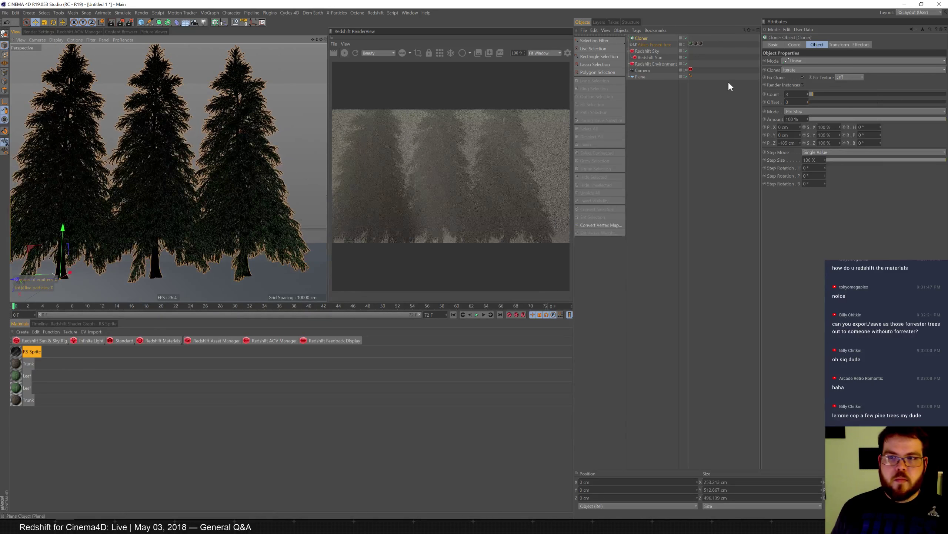
{"action": "left_click", "coordinate": [651, 69]}
{"action": "left_click", "coordinate": [872, 76]}
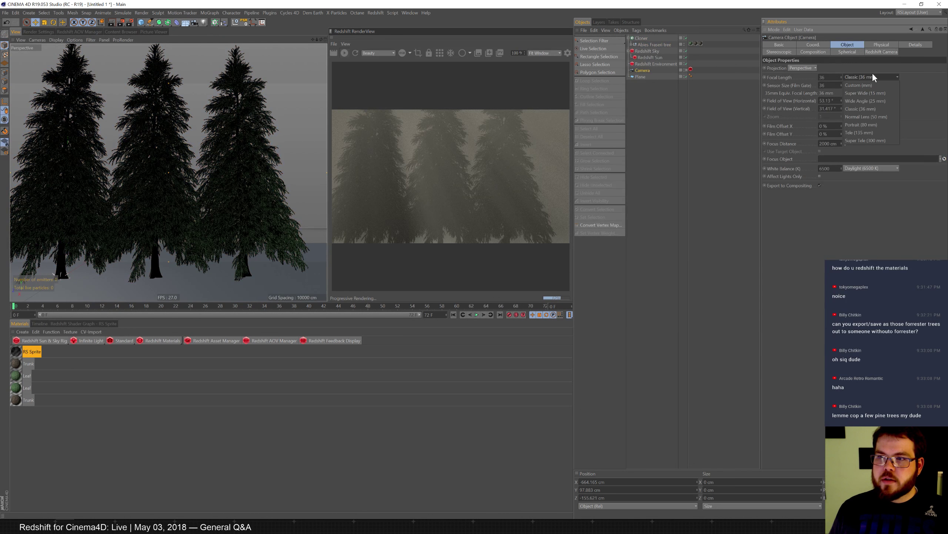
{"action": "left_click", "coordinate": [859, 100]}
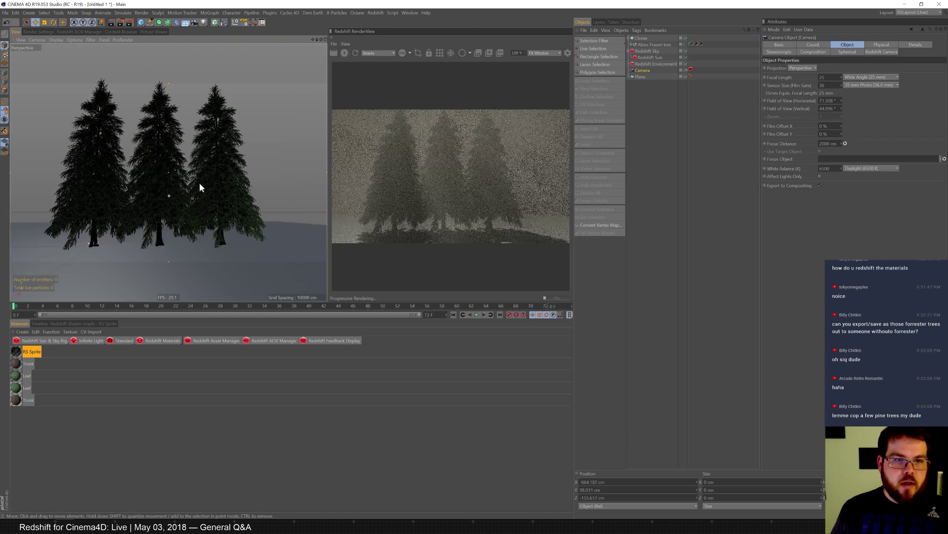
- Move the camera closer so the row of three cloned trees fills the frame
{"action": "left_click", "coordinate": [642, 38]}
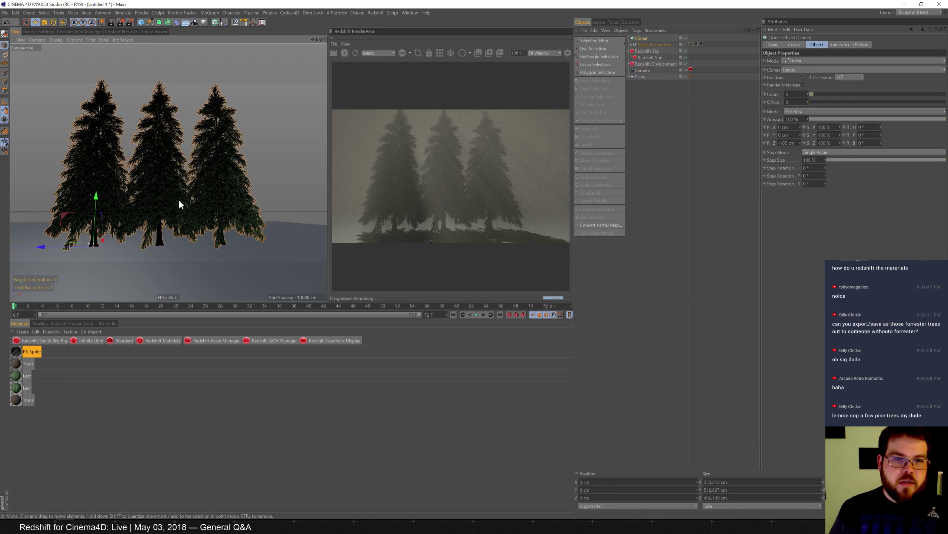
{"action": "scroll", "coordinate": [174, 202], "scroll_direction": "up", "scroll_amount": 5}
{"action": "scroll", "coordinate": [157, 209], "scroll_direction": "up", "scroll_amount": 2}
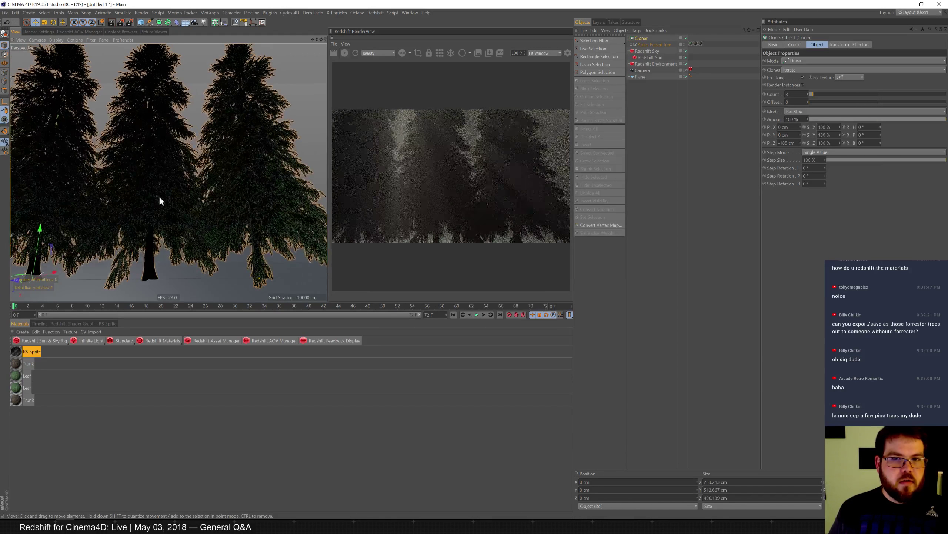
{"action": "scroll", "coordinate": [168, 209], "scroll_direction": "up", "scroll_amount": 2}
{"action": "scroll", "coordinate": [169, 223], "scroll_direction": "down", "scroll_amount": 4}
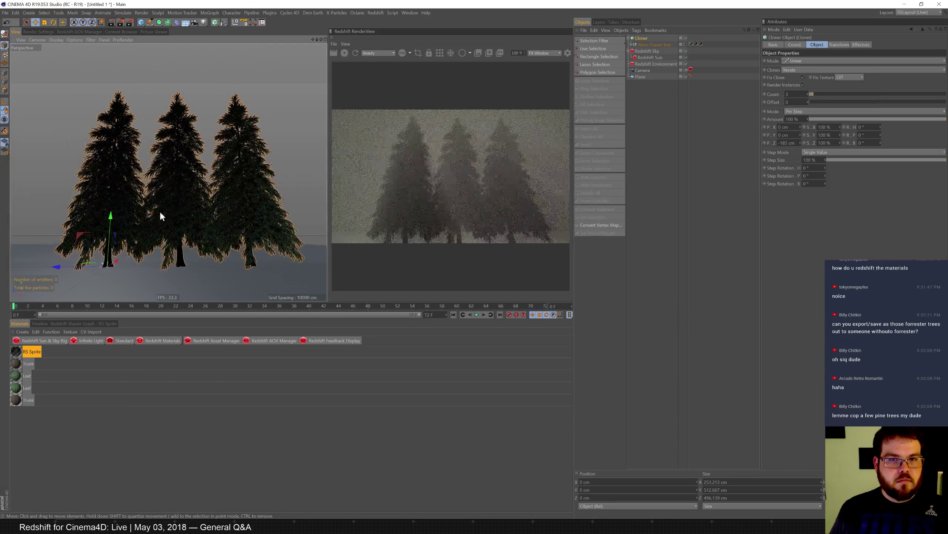
{"action": "scroll", "coordinate": [159, 214], "scroll_direction": "down", "scroll_amount": 1}
{"action": "scroll", "coordinate": [152, 219], "scroll_direction": "down", "scroll_amount": 2}
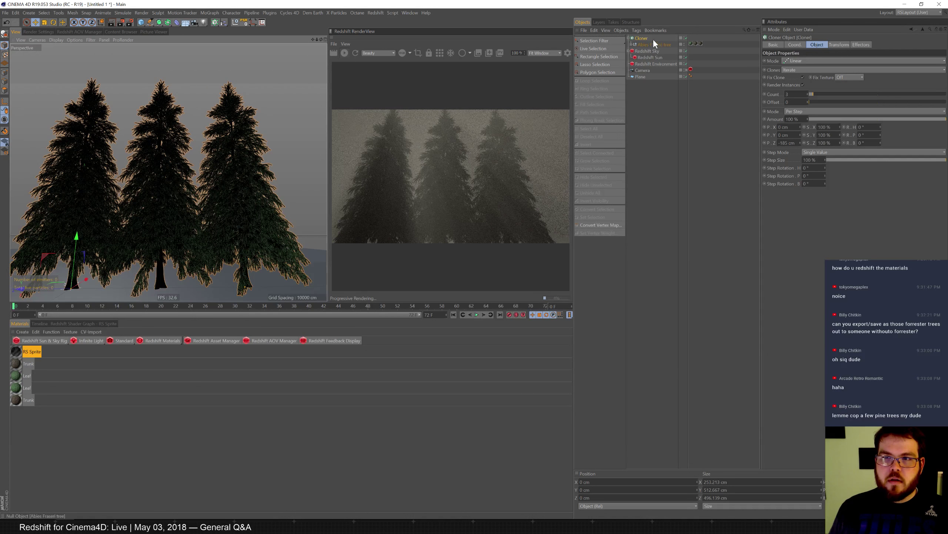
- Rotate the Redshift Sun so its light rays shine through the gaps between the trees
{"action": "left_click", "coordinate": [650, 57]}
{"action": "key", "text": "r"}
{"action": "left_click_drag", "start_coordinate": [73, 293], "coordinate": [85, 286]}
{"action": "key", "text": "e"}
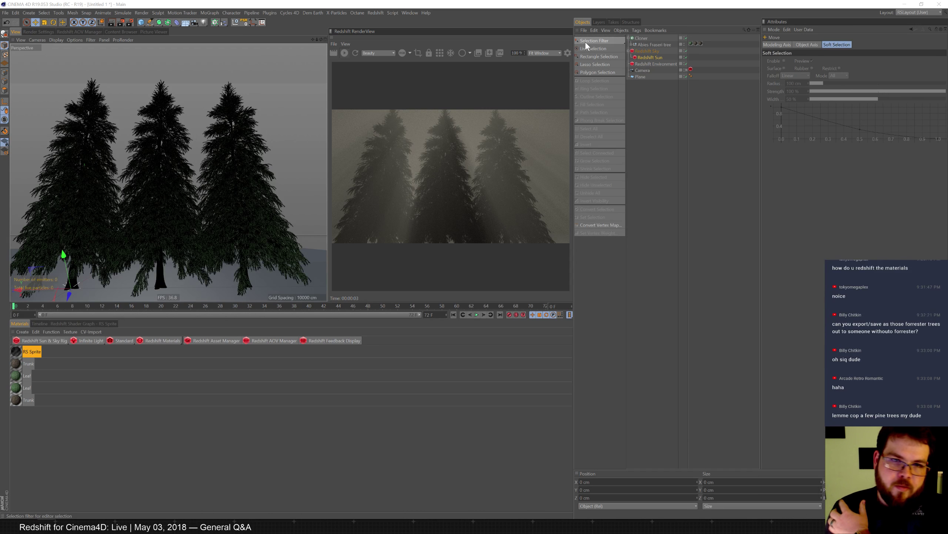
{"action": "left_click", "coordinate": [645, 37]}
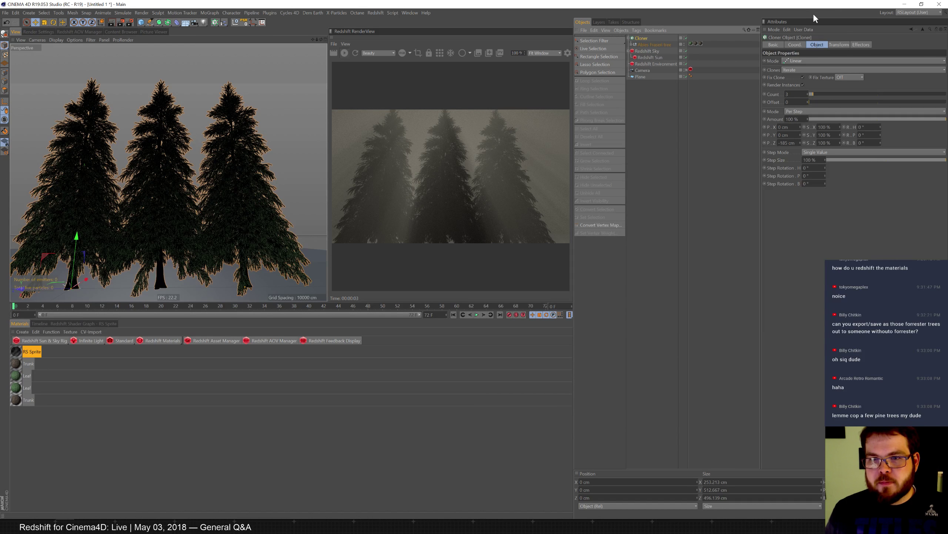
- Set the Redshift Environment's scattering to 0.005, attenuation to about 0.107 and phase to about 0.154
{"action": "left_click", "coordinate": [660, 63]}
{"action": "left_click", "coordinate": [803, 76]}
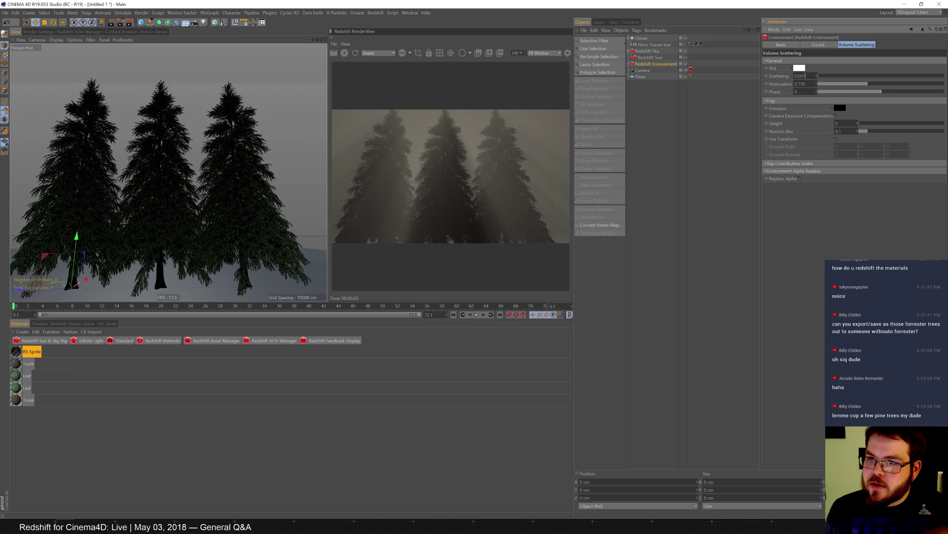
{"action": "type", "text": "5"}
{"action": "key", "text": "Return"}
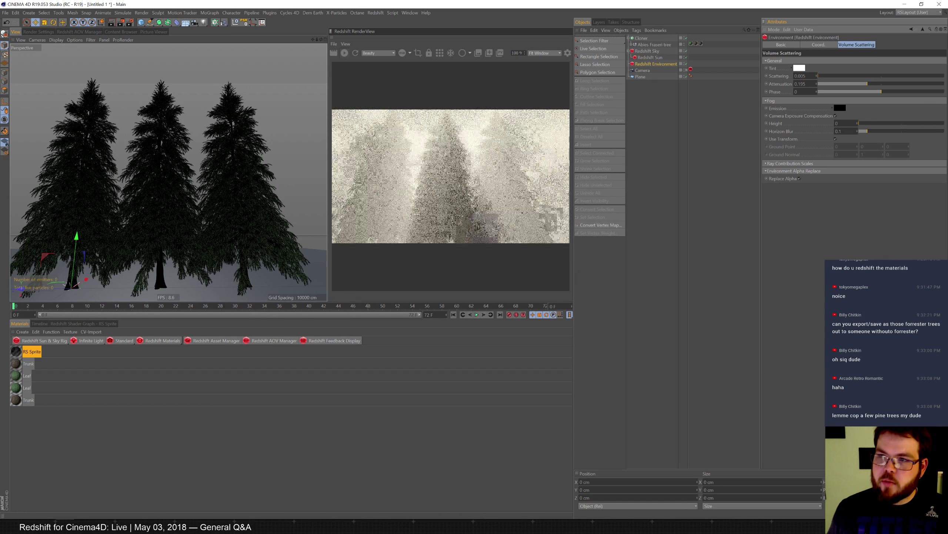
{"action": "left_click_drag", "start_coordinate": [873, 84], "coordinate": [824, 83]}
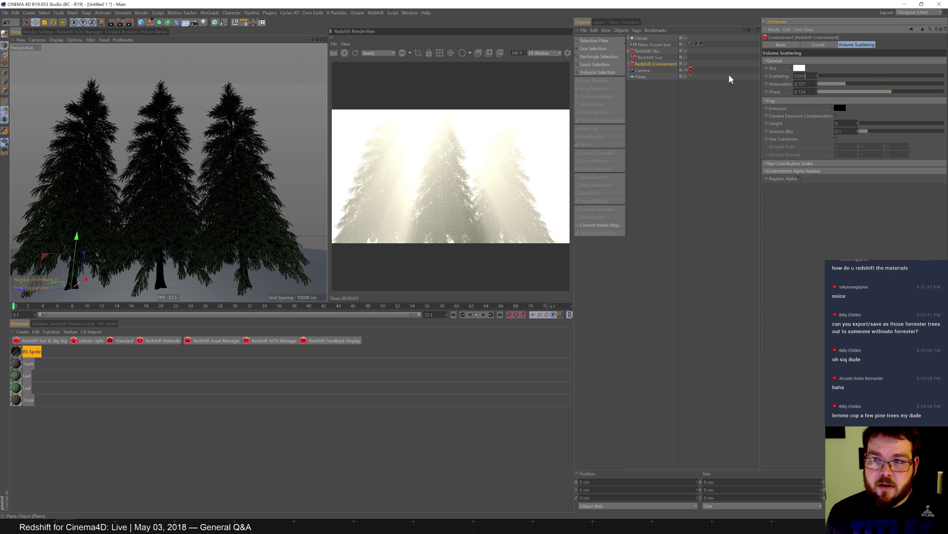
- Set the Redshift Sun's volume contribution scale to about 0.415 and the Redshift camera's tone mapping saturation to about 1.734
{"action": "left_click", "coordinate": [652, 57]}
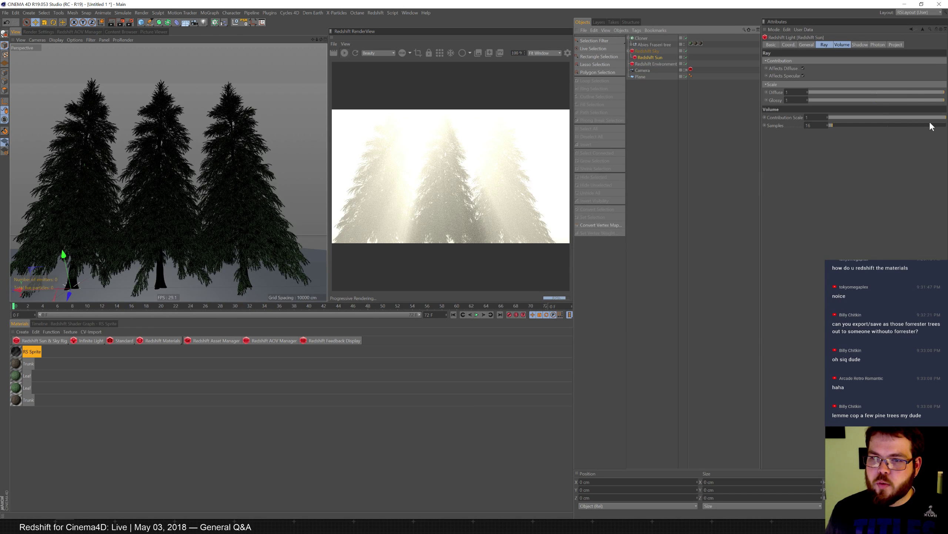
{"action": "left_click_drag", "start_coordinate": [929, 117], "coordinate": [878, 116]}
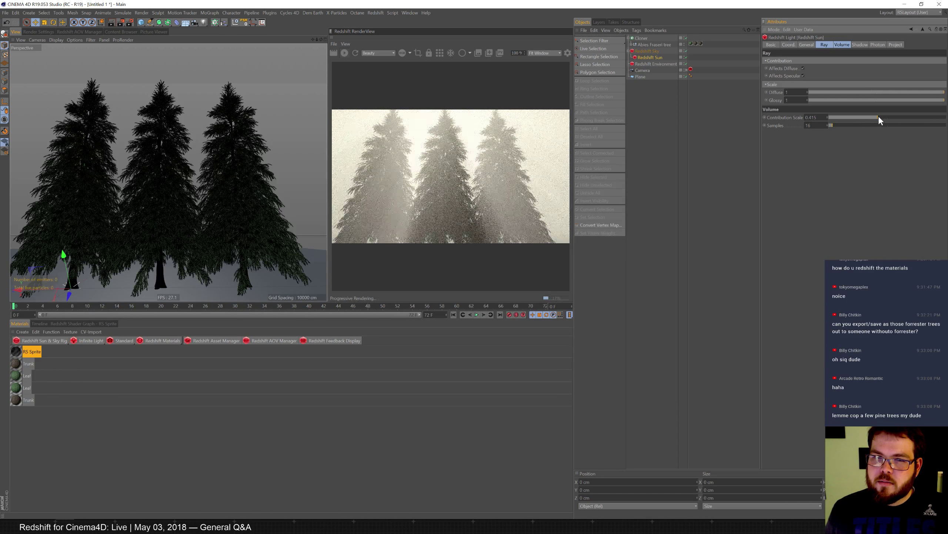
{"action": "left_click", "coordinate": [691, 70]}
{"action": "left_click_drag", "start_coordinate": [900, 147], "coordinate": [934, 155]}
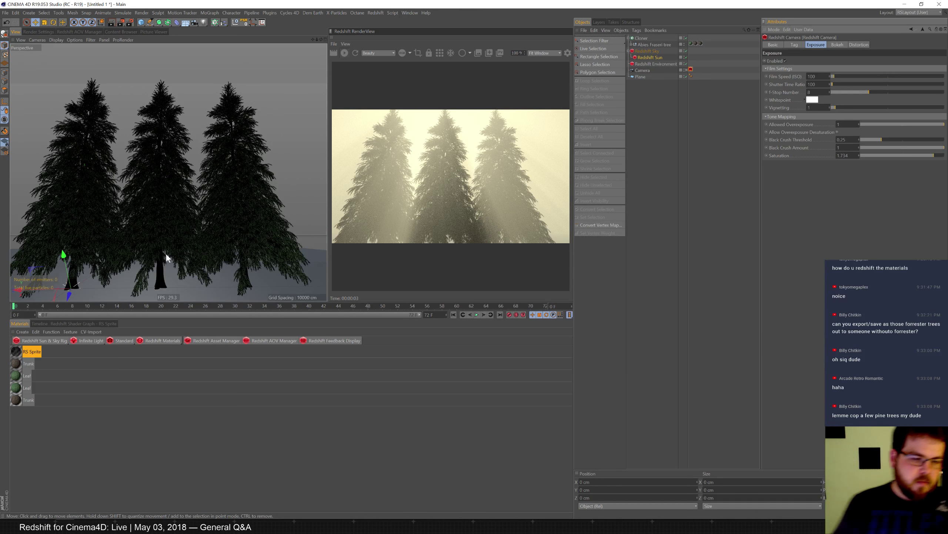
- Create a Redshift Volume material and apply it to the Redshift Environment object
{"action": "left_click", "coordinate": [164, 340]}
{"action": "mouse_move", "coordinate": [178, 342]}
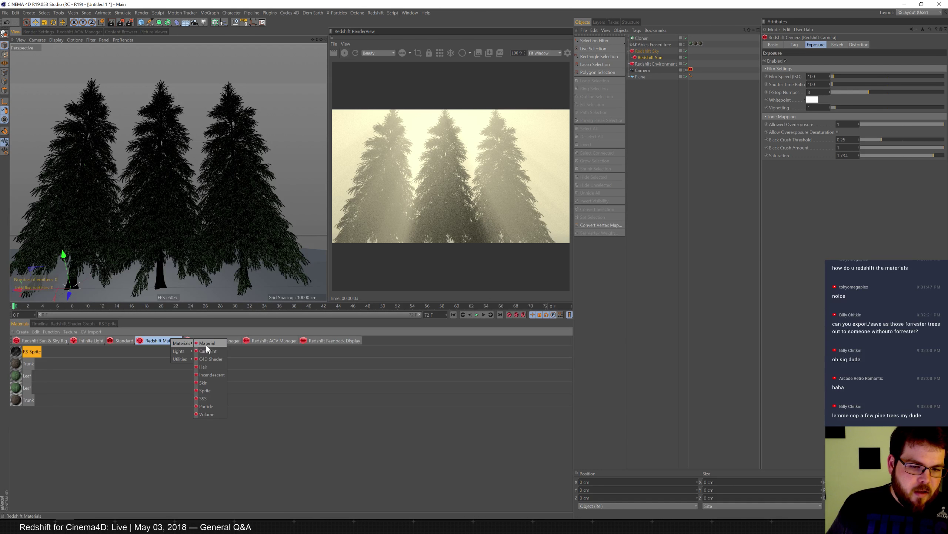
{"action": "left_click", "coordinate": [206, 414]}
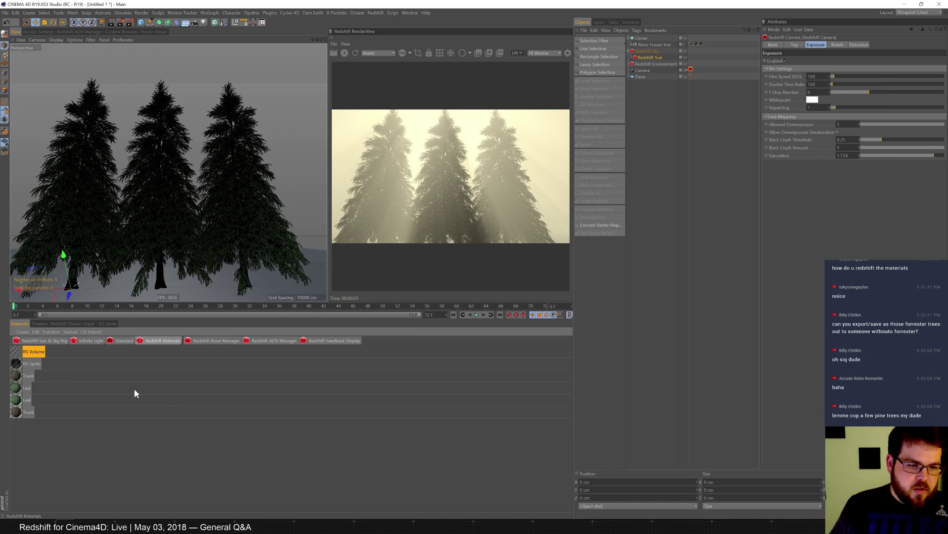
{"action": "left_click_drag", "start_coordinate": [21, 353], "coordinate": [667, 63]}
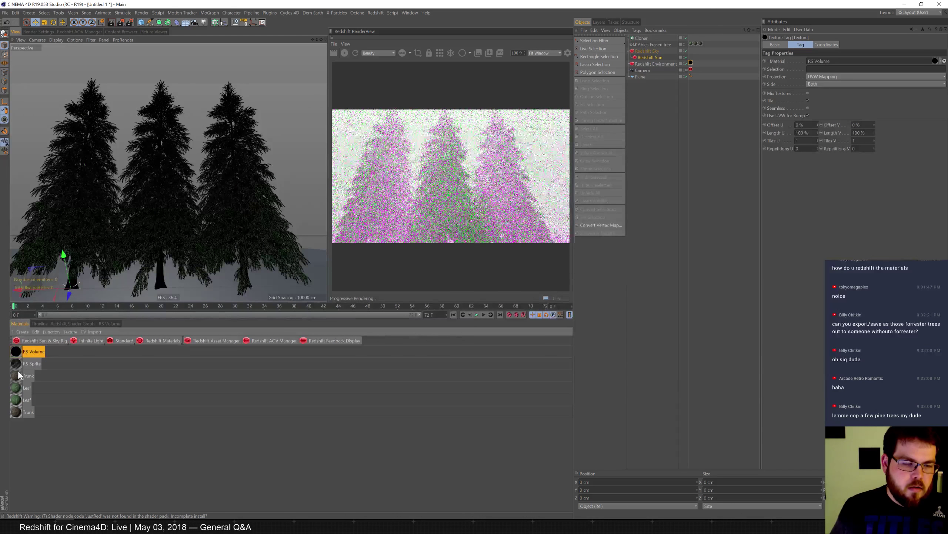
- Open the RS Volume material's shader graph and delete its RS Volume node
{"action": "left_click", "coordinate": [27, 351]}
{"action": "left_click", "coordinate": [104, 324]}
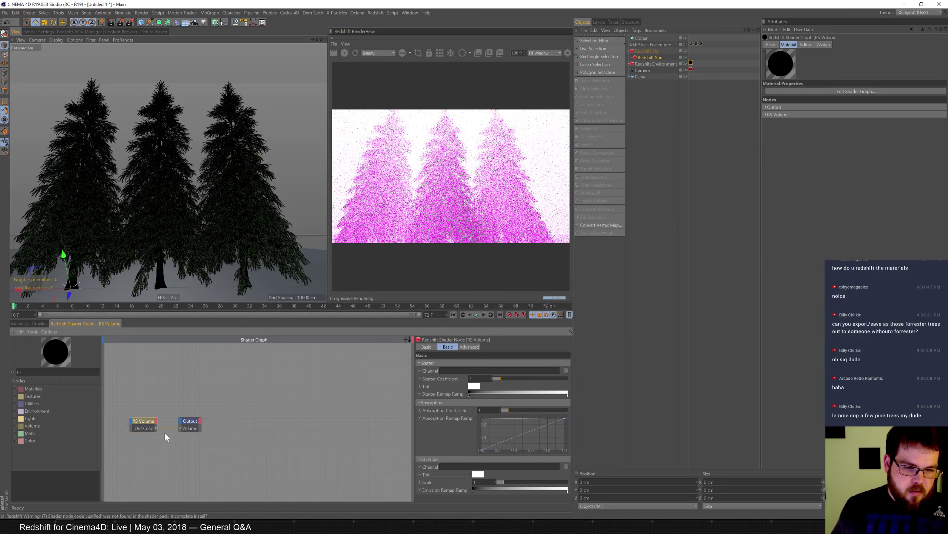
{"action": "left_click", "coordinate": [145, 422]}
{"action": "key", "text": "Delete"}
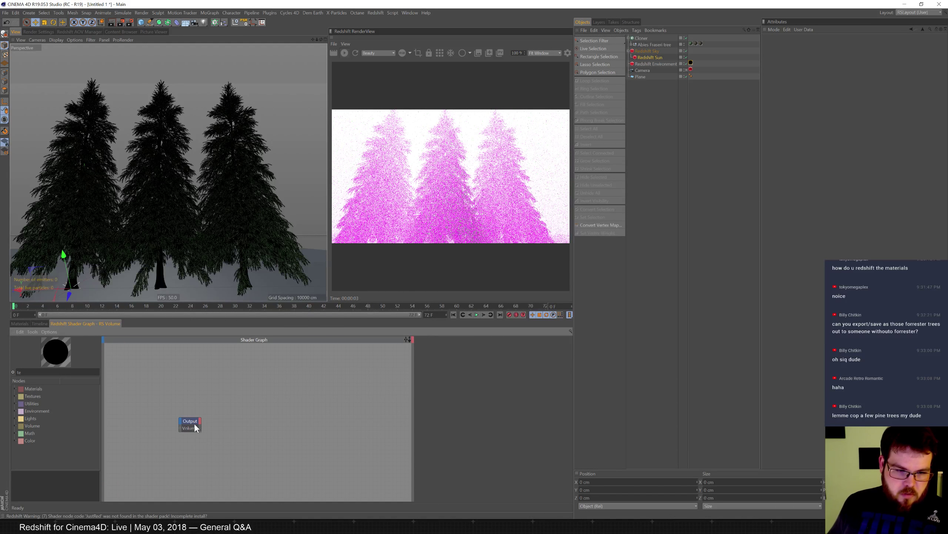
- Add an RS Noise node to the shader graph and connect it to the Output node's Volume input
{"action": "left_click_drag", "start_coordinate": [194, 428], "coordinate": [256, 409]}
{"action": "key", "text": "BackSpace"}
{"action": "key", "text": "BackSpace"}
{"action": "type", "text": "nois"}
{"action": "left_click_drag", "start_coordinate": [27, 400], "coordinate": [199, 408]}
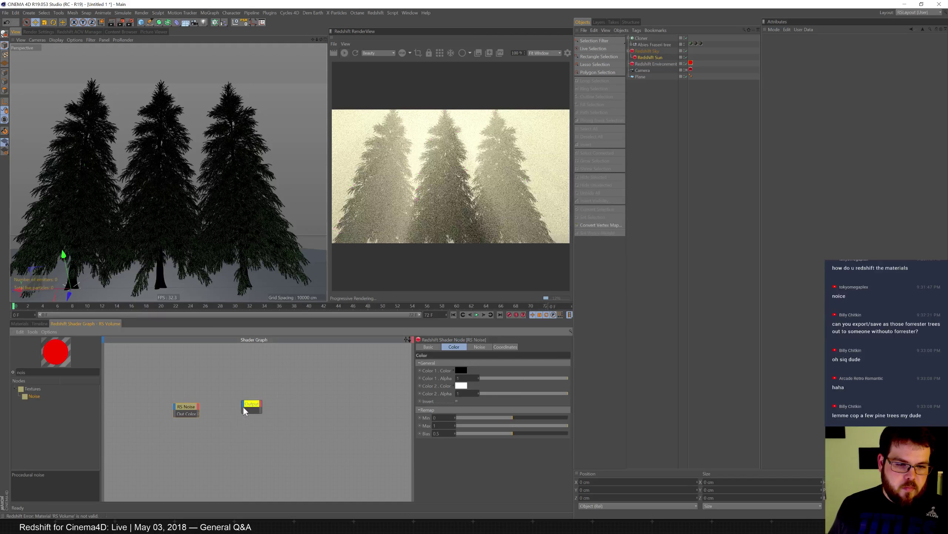
{"action": "left_click_drag", "start_coordinate": [244, 407], "coordinate": [247, 408]}
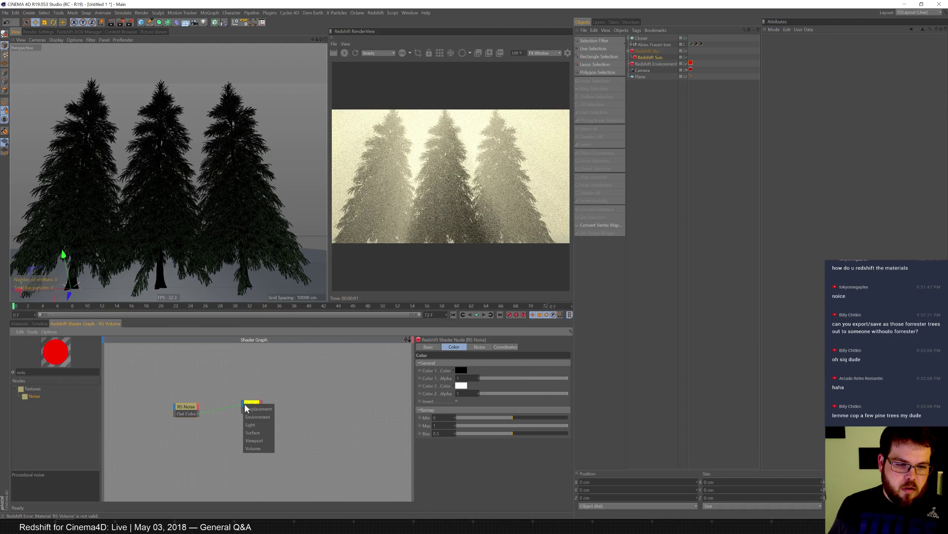
{"action": "left_click", "coordinate": [260, 447]}
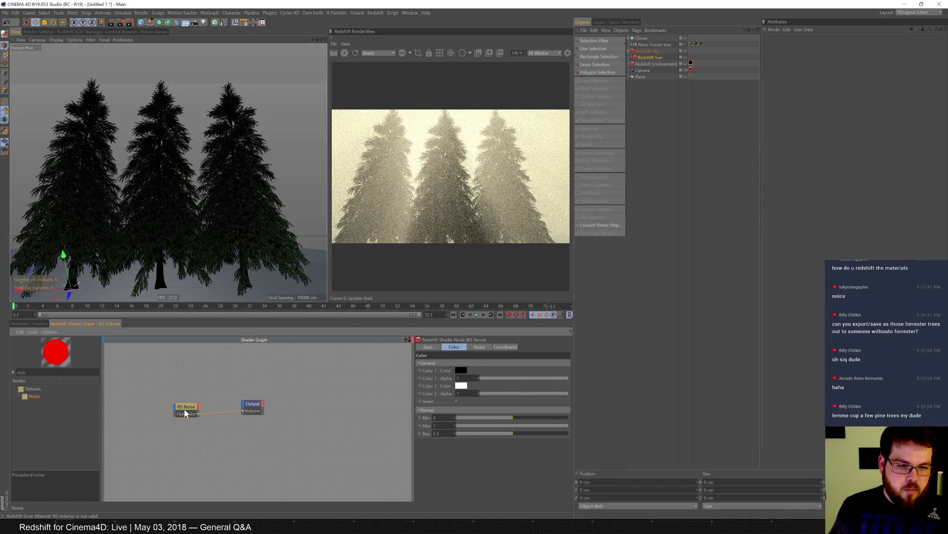
- Set the RS Noise coordinates to an overall scale of 4 and a scale of 1 on all three axes
{"action": "left_click", "coordinate": [505, 346]}
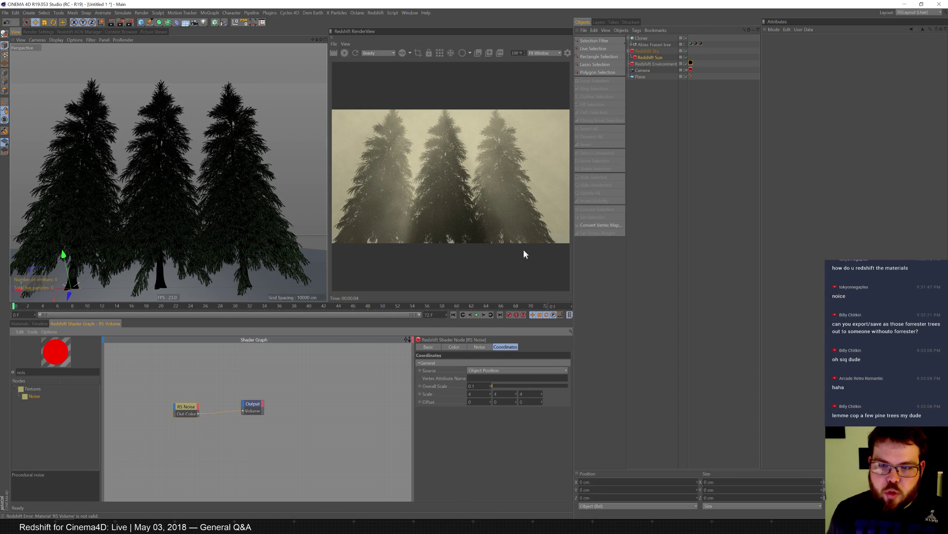
{"action": "type", "text": "4"}
{"action": "key", "text": "Tab"}
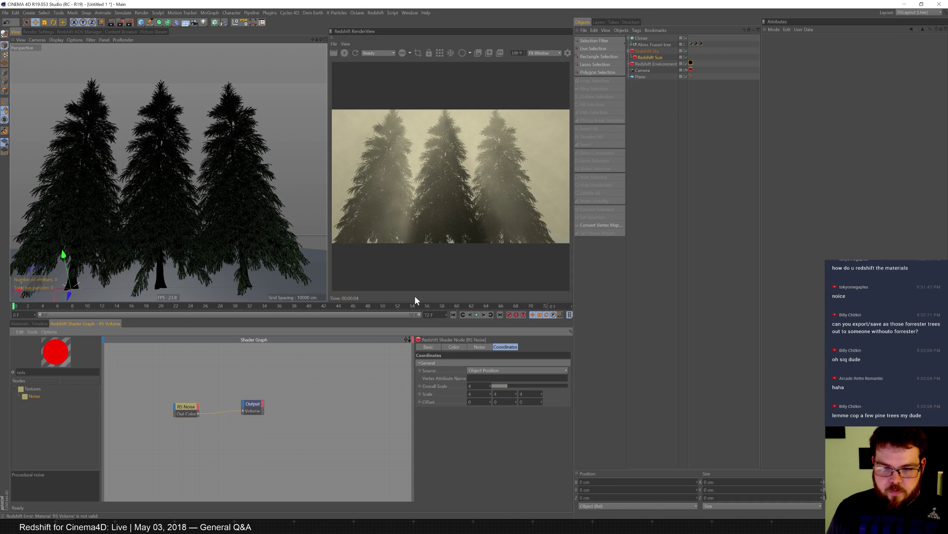
{"action": "type", "text": "1"}
{"action": "key", "text": "Tab"}
{"action": "type", "text": "1"}
{"action": "key", "text": "Tab"}
{"action": "type", "text": "1"}
{"action": "key", "text": "Tab"}
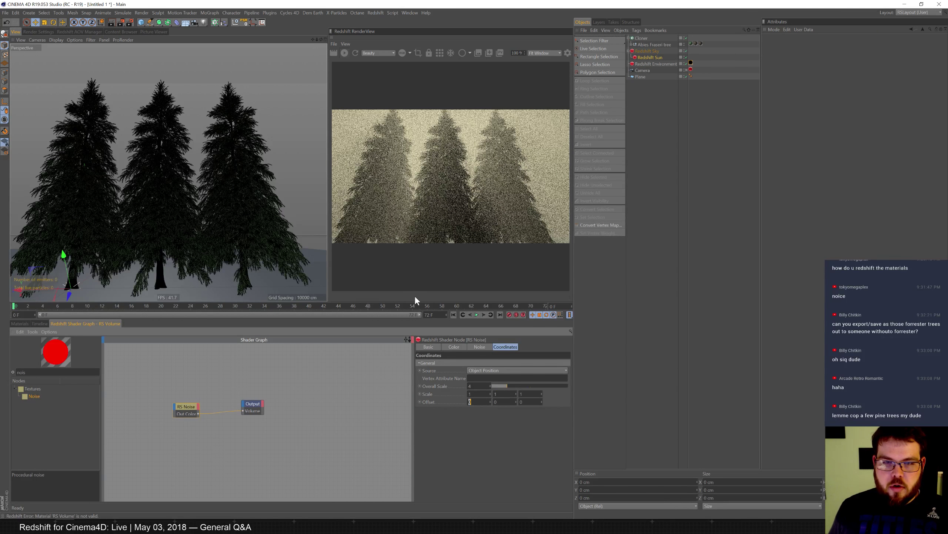
- Change the noise type to Turbulence, with amplitude gain about 1.22, distortion about 1.75 and distortion scale about 0.71
{"action": "left_click", "coordinate": [477, 346]}
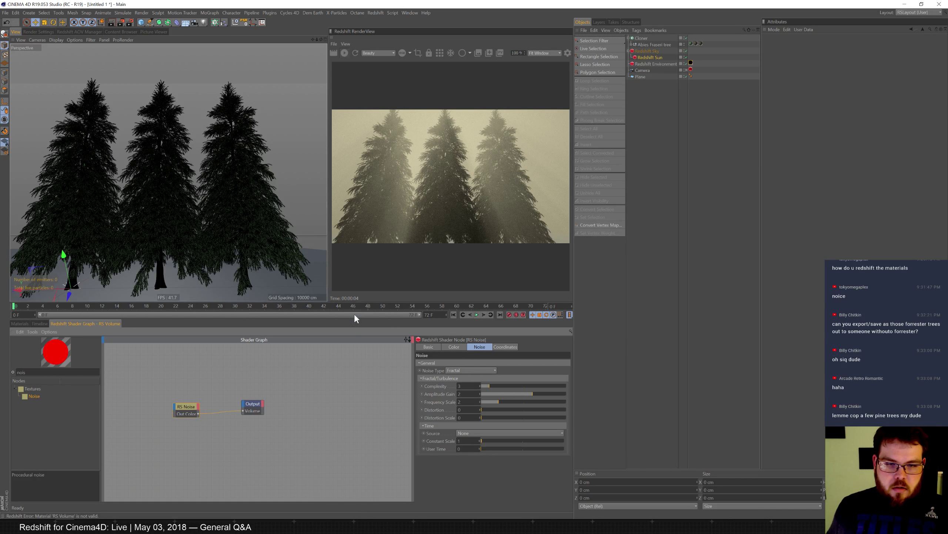
{"action": "left_click", "coordinate": [348, 54]}
{"action": "left_click", "coordinate": [341, 56]}
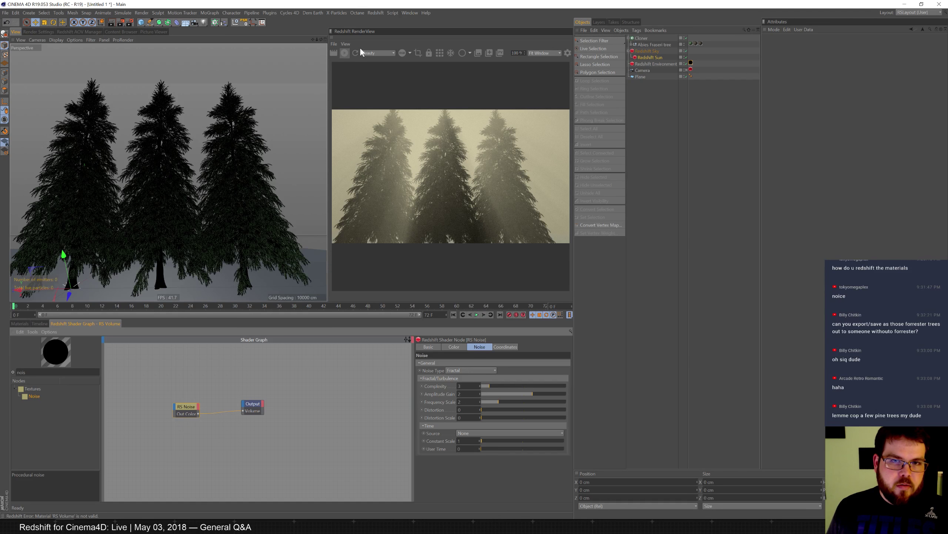
{"action": "left_click", "coordinate": [485, 370]}
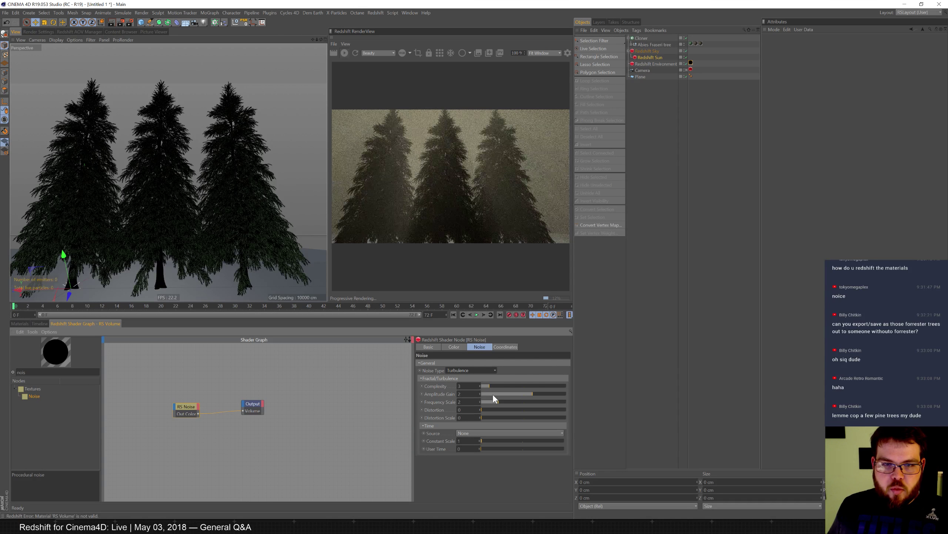
{"action": "left_click", "coordinate": [529, 394]}
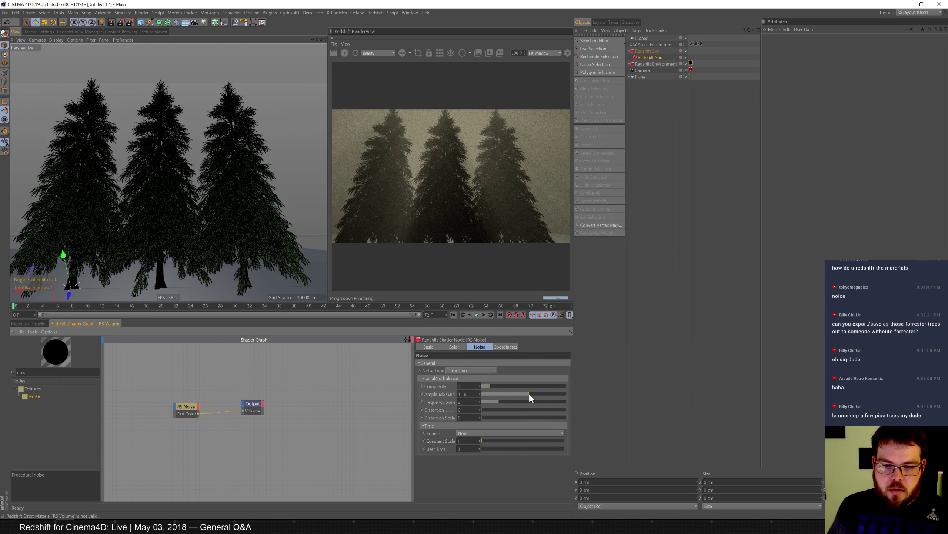
{"action": "left_click", "coordinate": [488, 409]}
{"action": "left_click", "coordinate": [487, 416]}
- Set the noise's remap bias to about 0.47 and its overall coordinate scale to 8
{"action": "left_click", "coordinate": [455, 347]}
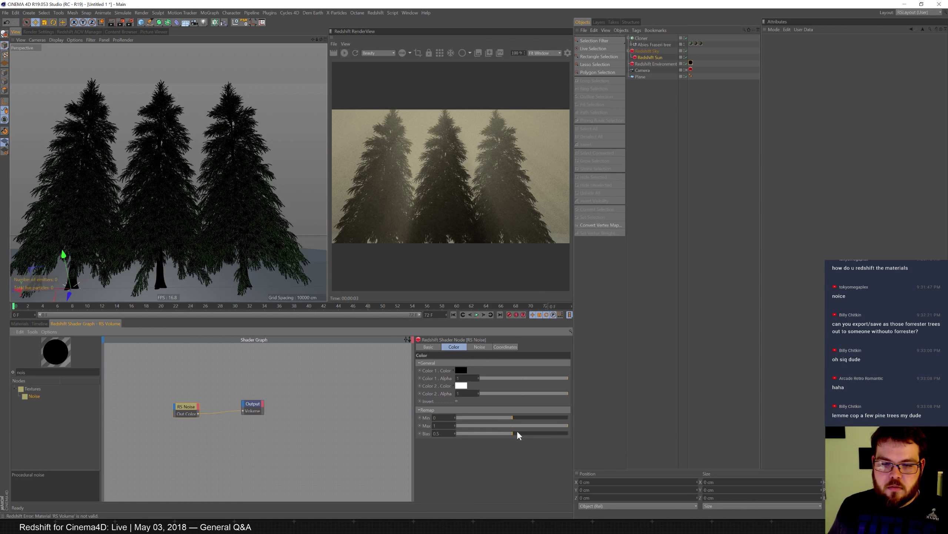
{"action": "left_click", "coordinate": [535, 434]}
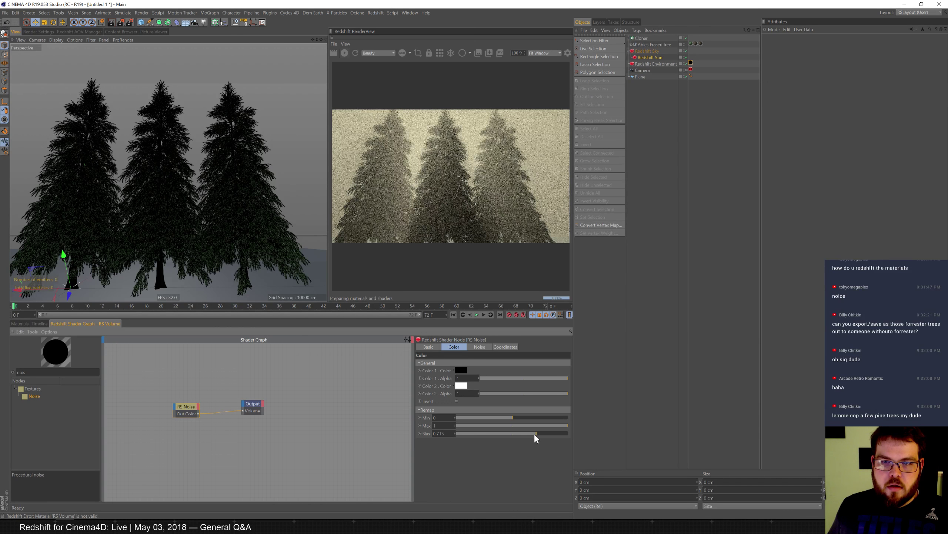
{"action": "left_click_drag", "start_coordinate": [513, 434], "coordinate": [509, 434]}
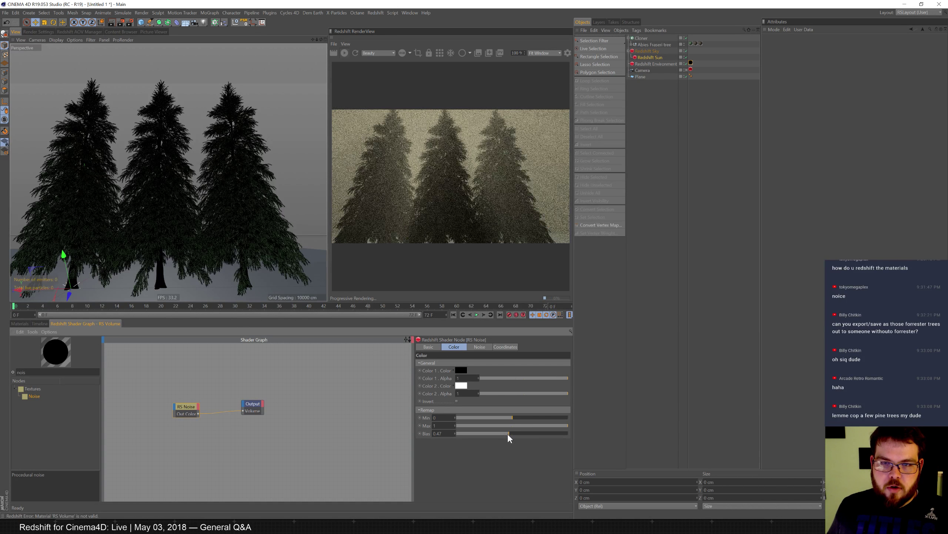
{"action": "left_click", "coordinate": [513, 346]}
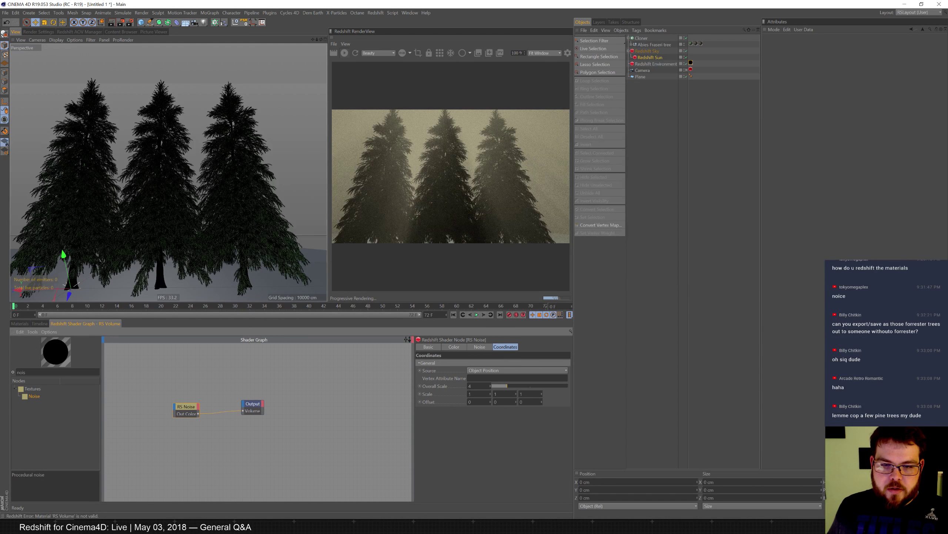
{"action": "type", "text": "8"}
{"action": "key", "text": "Return"}
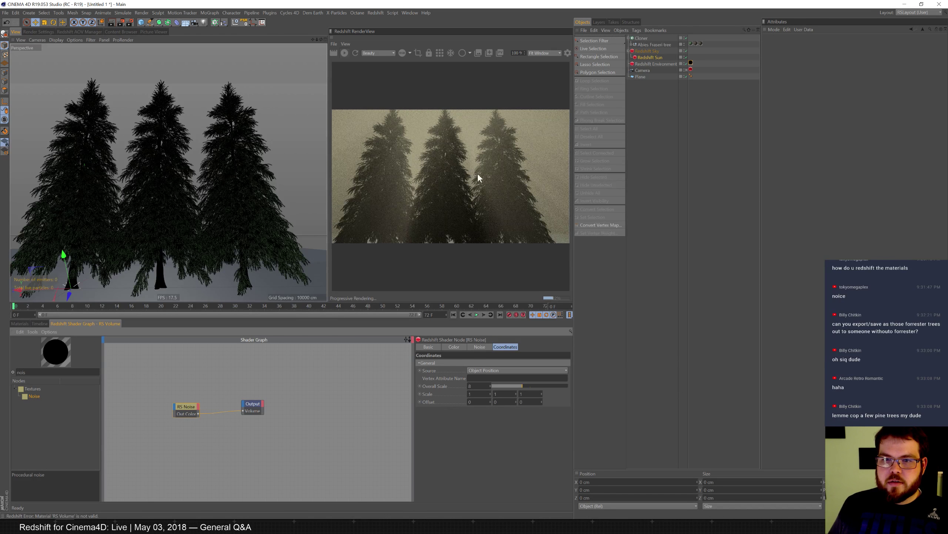
- Set the turbulence noise's complexity to 4 and its amplitude gain to about 1.1
{"action": "left_click", "coordinate": [479, 346]}
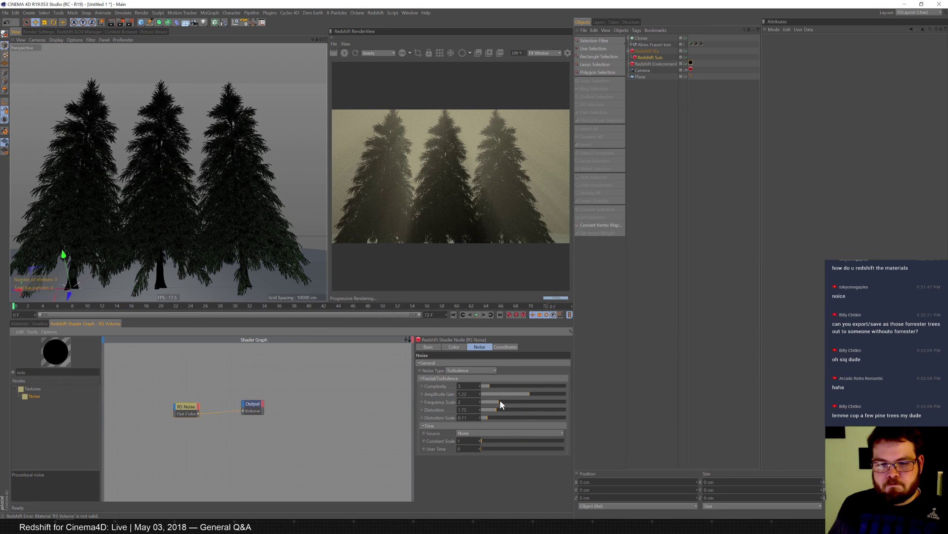
{"action": "left_click_drag", "start_coordinate": [528, 394], "coordinate": [527, 393]}
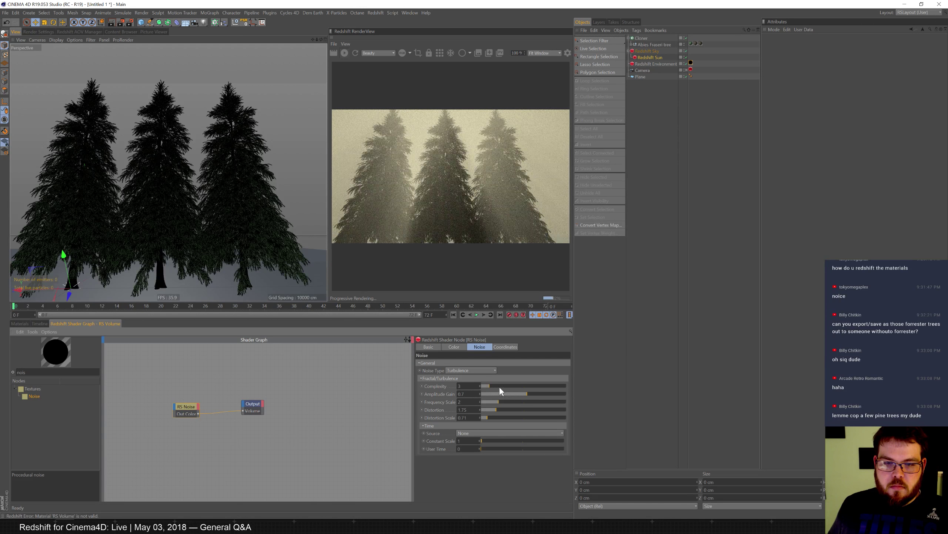
{"action": "type", "text": "4"}
{"action": "key", "text": "Return"}
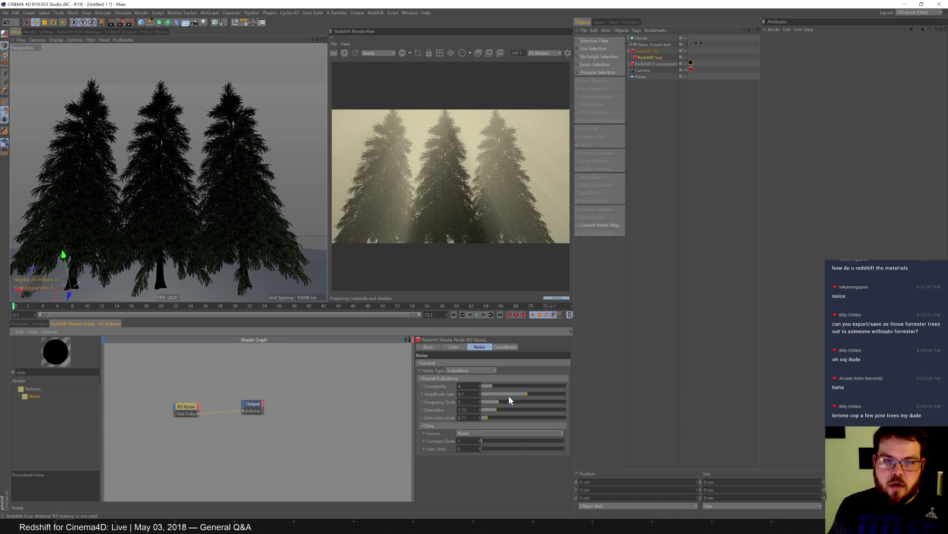
{"action": "left_click_drag", "start_coordinate": [532, 393], "coordinate": [528, 391]}
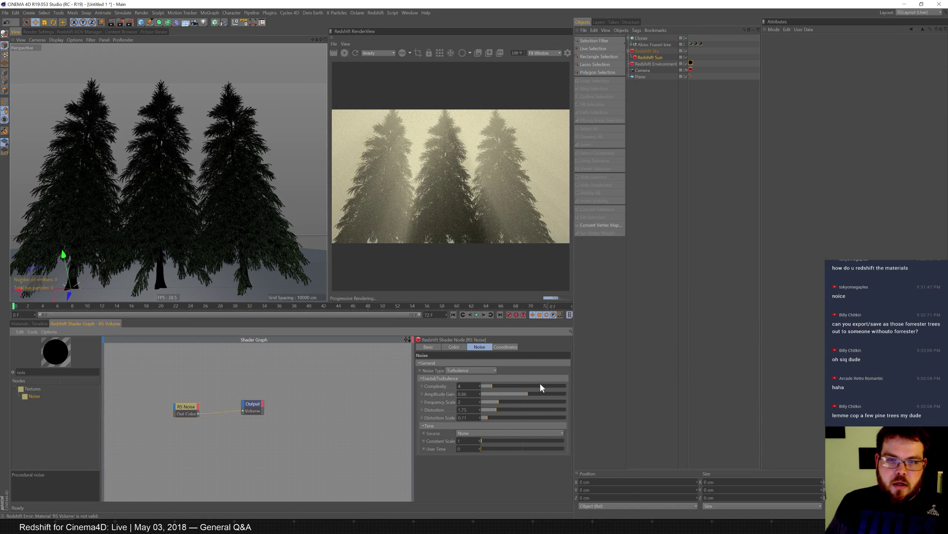
{"action": "left_click_drag", "start_coordinate": [527, 395], "coordinate": [529, 395]}
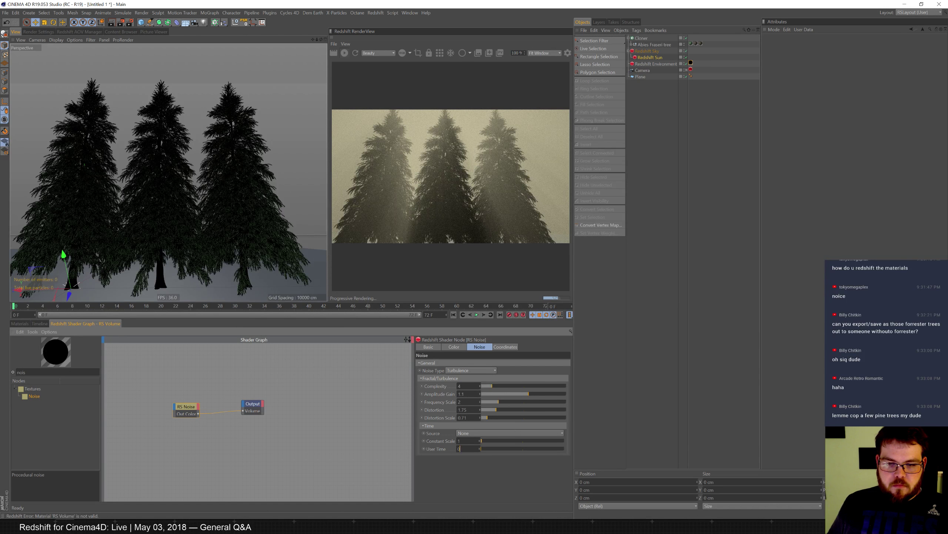
- Set the noise's user time to 1 and scrub the timeline to frame 8
{"action": "left_click", "coordinate": [486, 432]}
{"action": "left_click", "coordinate": [492, 430]}
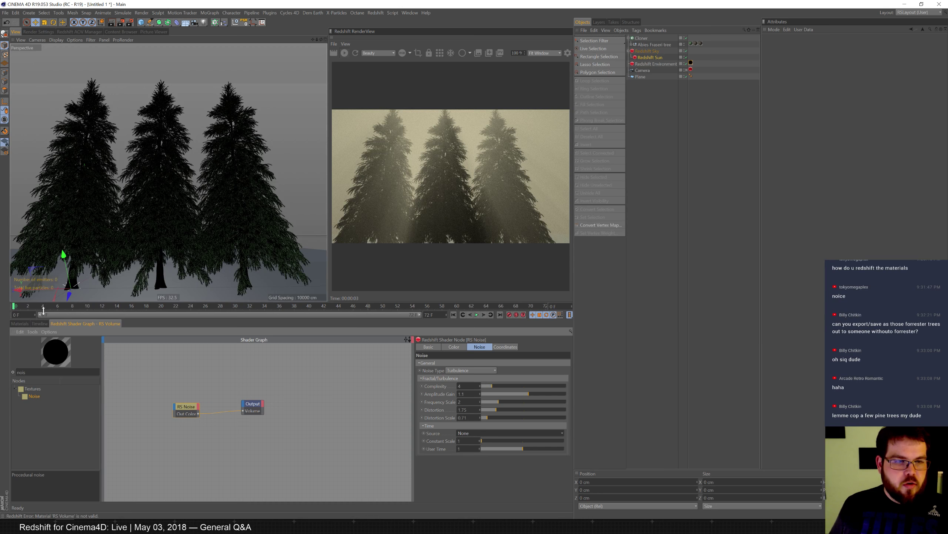
{"action": "left_click_drag", "start_coordinate": [39, 304], "coordinate": [74, 306]}
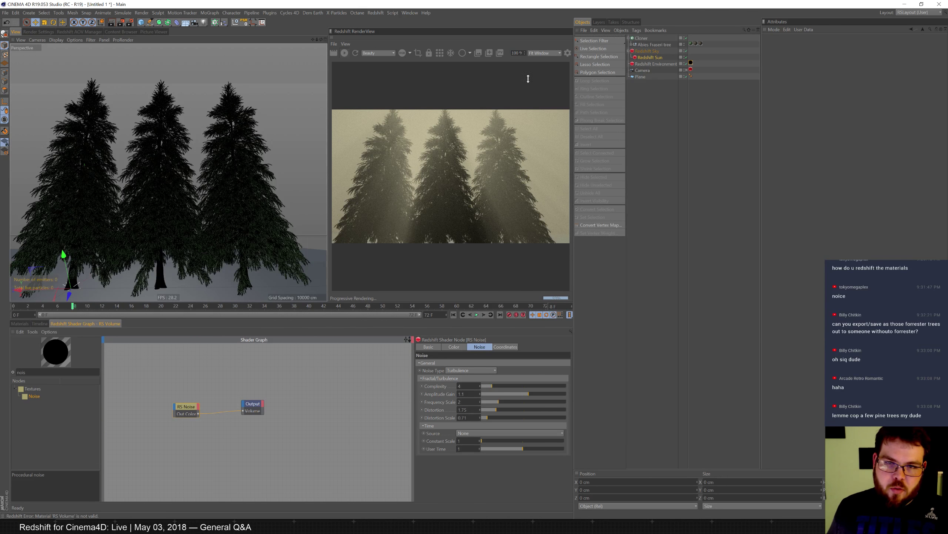
- Leave the scene camera's view and frame the three trees from farther away
{"action": "left_click", "coordinate": [690, 71]}
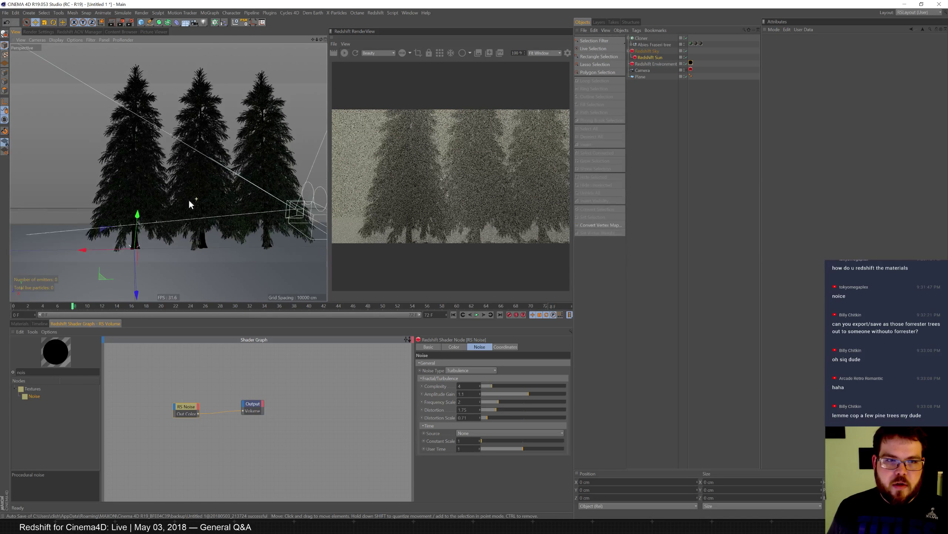
{"action": "left_click_drag", "start_coordinate": [197, 184], "coordinate": [159, 188], "text": "alt"}
{"action": "mouse_move", "coordinate": [168, 185]}
{"action": "right_mouse_down", "text": "alt"}
{"action": "mouse_move", "coordinate": [133, 198]}
{"action": "mouse_move", "coordinate": [174, 201]}
{"action": "right_mouse_up", "text": "alt"}
{"action": "left_click_drag", "start_coordinate": [173, 197], "coordinate": [161, 214], "text": "alt"}
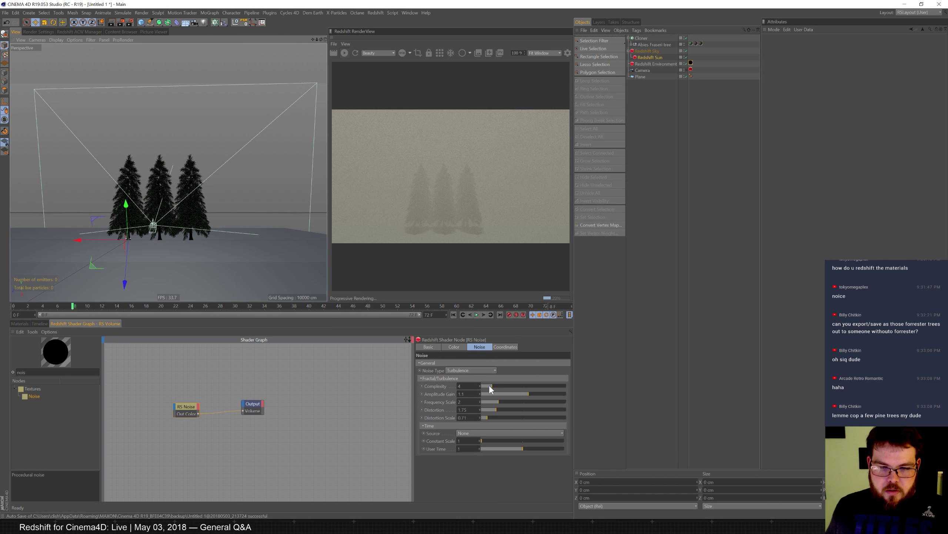
- Set the noise's complexity to 2, amplitude gain to about 0.86, frequency scale to about 0.83 and distortion to 0
{"action": "left_click_drag", "start_coordinate": [465, 386], "coordinate": [441, 385]}
{"action": "type", "text": "2"}
{"action": "key", "text": "Return"}
{"action": "left_click_drag", "start_coordinate": [545, 397], "coordinate": [493, 402]}
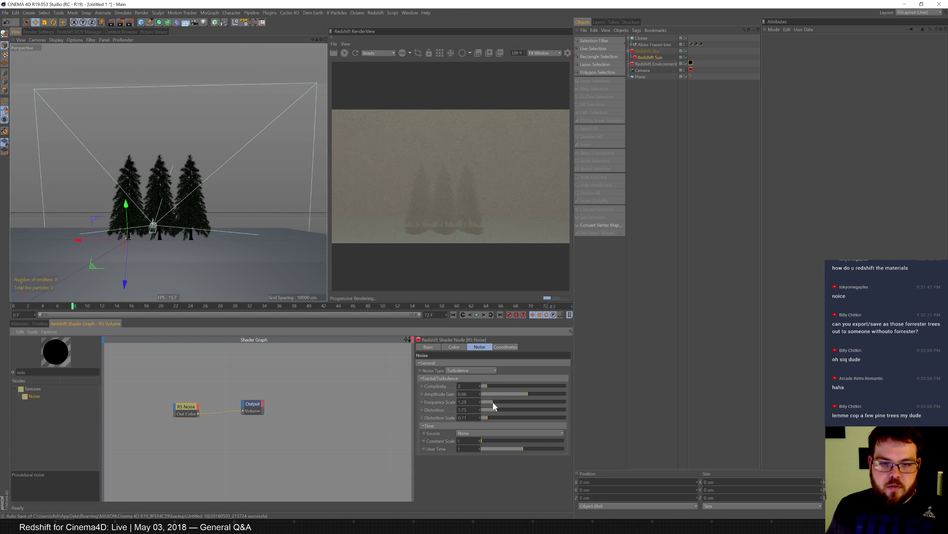
{"action": "left_click_drag", "start_coordinate": [489, 410], "coordinate": [484, 409]}
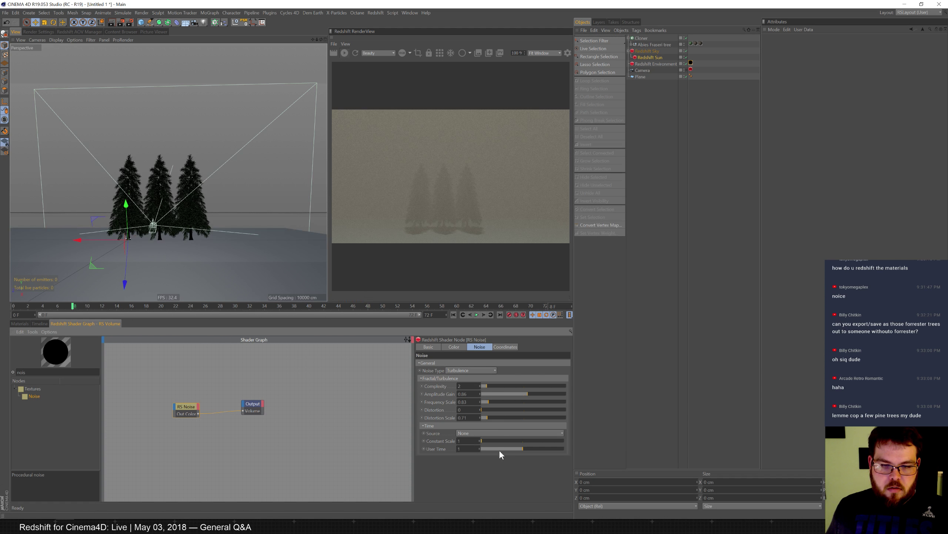
- Remap the noise colour with min about 0.364, max about 0.757 and bias about 0.649
{"action": "left_click", "coordinate": [462, 349]}
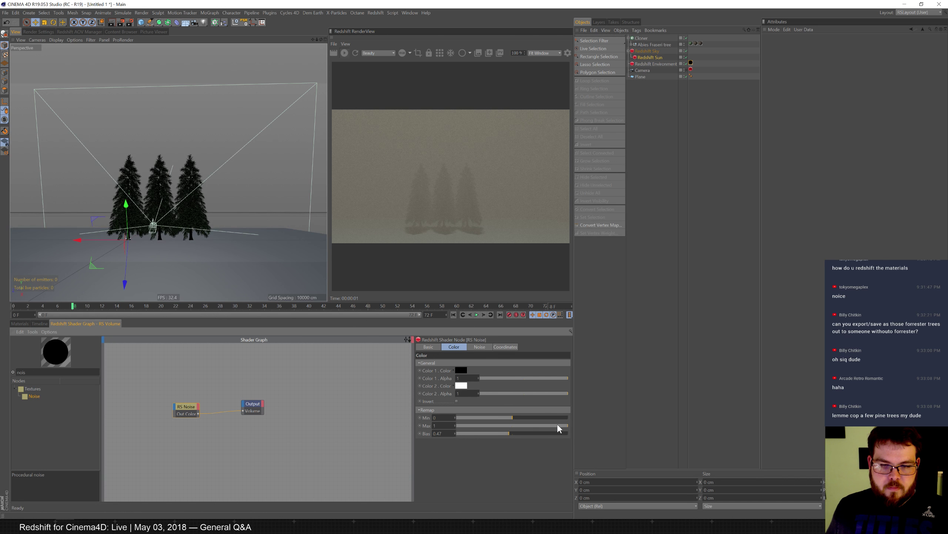
{"action": "mouse_move", "coordinate": [510, 418]}
{"action": "left_mouse_down"}
{"action": "mouse_move", "coordinate": [497, 419]}
{"action": "mouse_move", "coordinate": [523, 418]}
{"action": "left_mouse_up"}
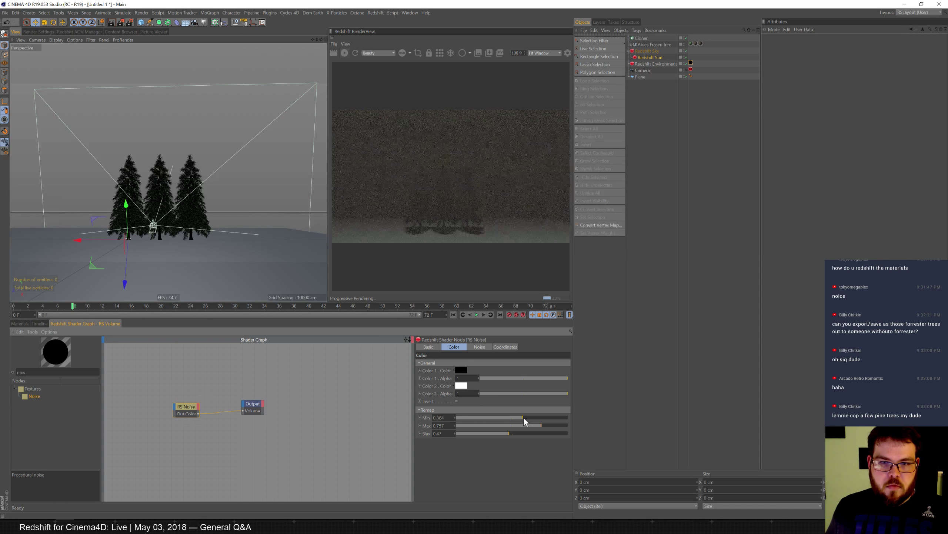
{"action": "left_click", "coordinate": [525, 434]}
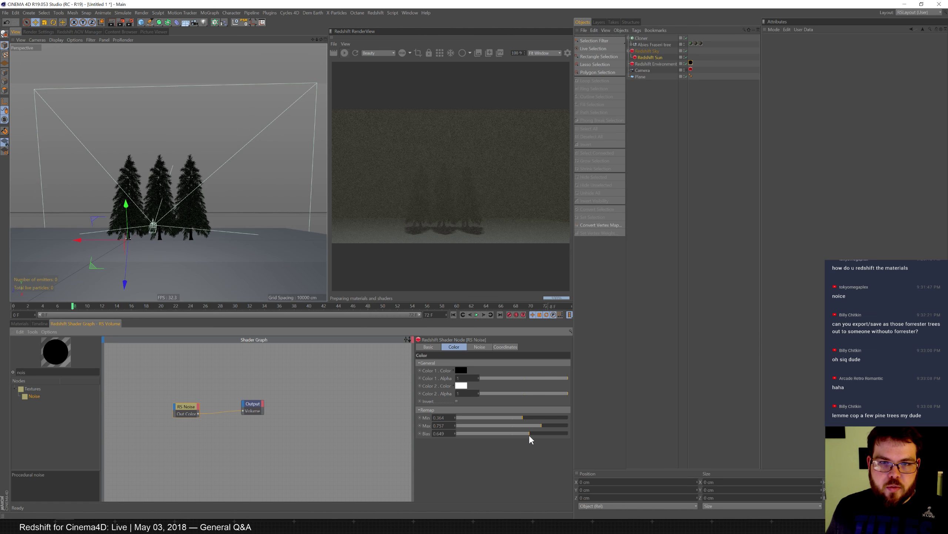
{"action": "left_click", "coordinate": [506, 348]}
- Add a C4D Shader node to the shader graph and set its texture width and height to 2048
{"action": "double_click", "coordinate": [21, 372]}
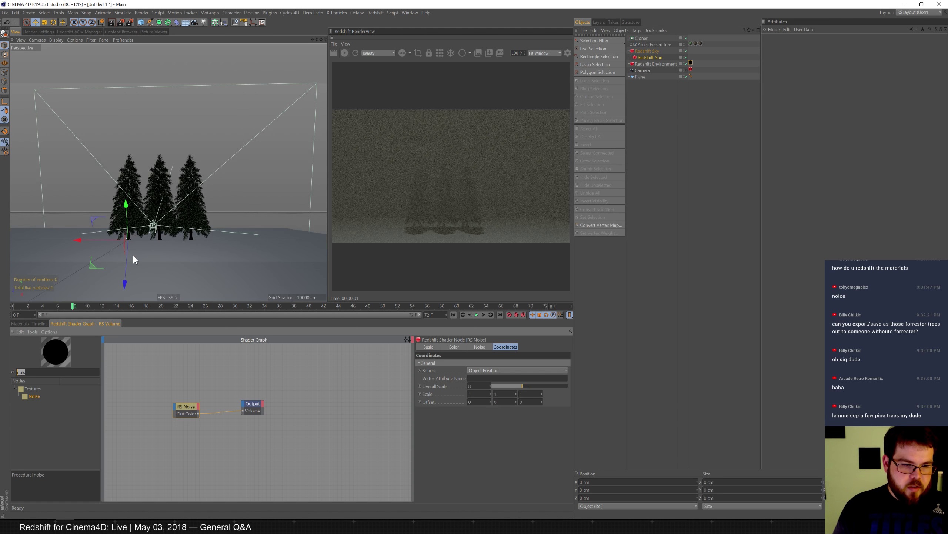
{"action": "type", "text": "c4"}
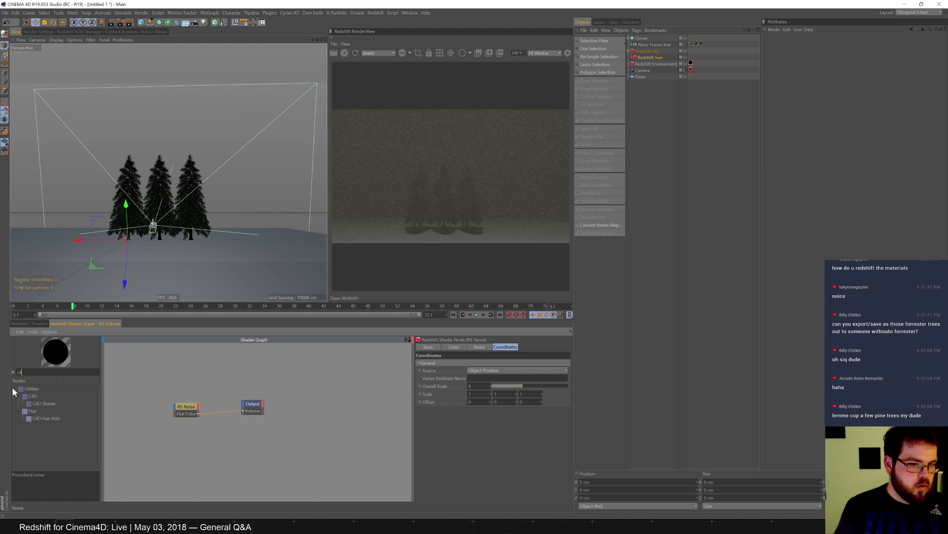
{"action": "left_click_drag", "start_coordinate": [42, 402], "coordinate": [181, 385]}
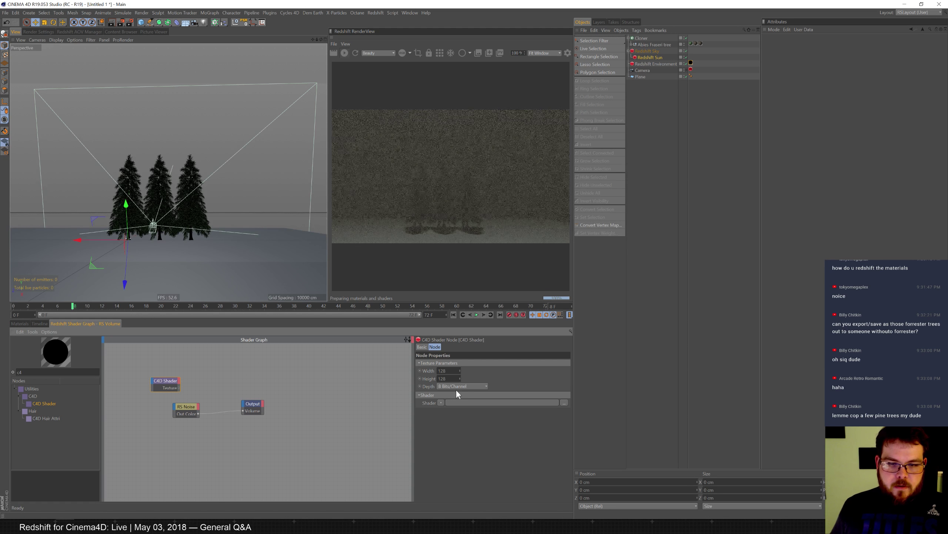
{"action": "left_click", "coordinate": [465, 387]}
{"action": "left_click", "coordinate": [453, 370]}
{"action": "left_click_drag", "start_coordinate": [450, 370], "coordinate": [437, 370]}
{"action": "type", "text": "2048"}
{"action": "key", "text": "Tab"}
{"action": "type", "text": "2048"}
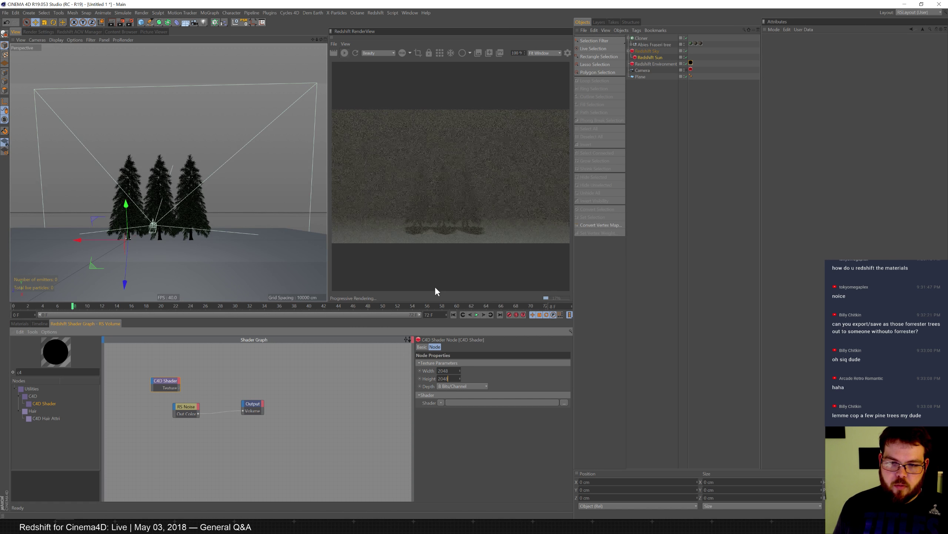
- Load a Noise shader into the C4D Shader node and set its noise type to Electric
{"action": "left_click", "coordinate": [441, 403]}
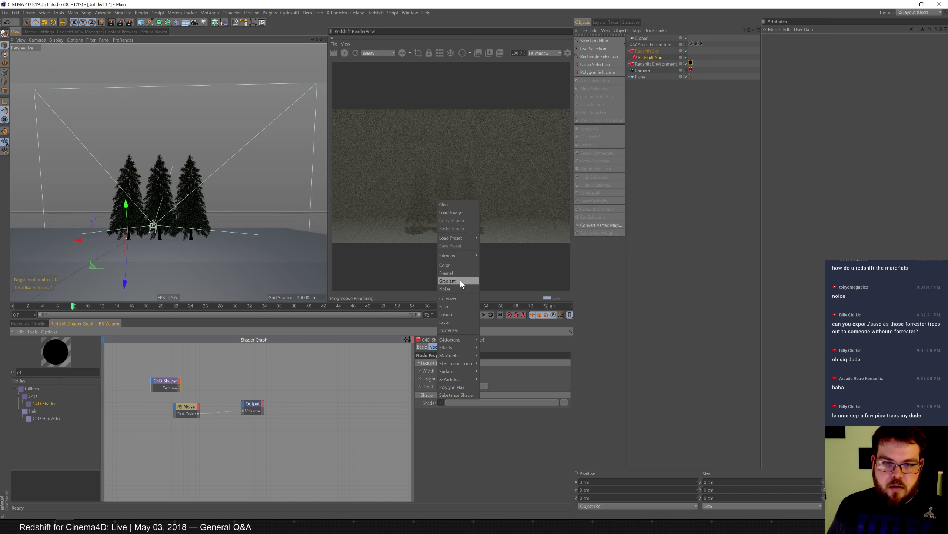
{"action": "left_click", "coordinate": [446, 289]}
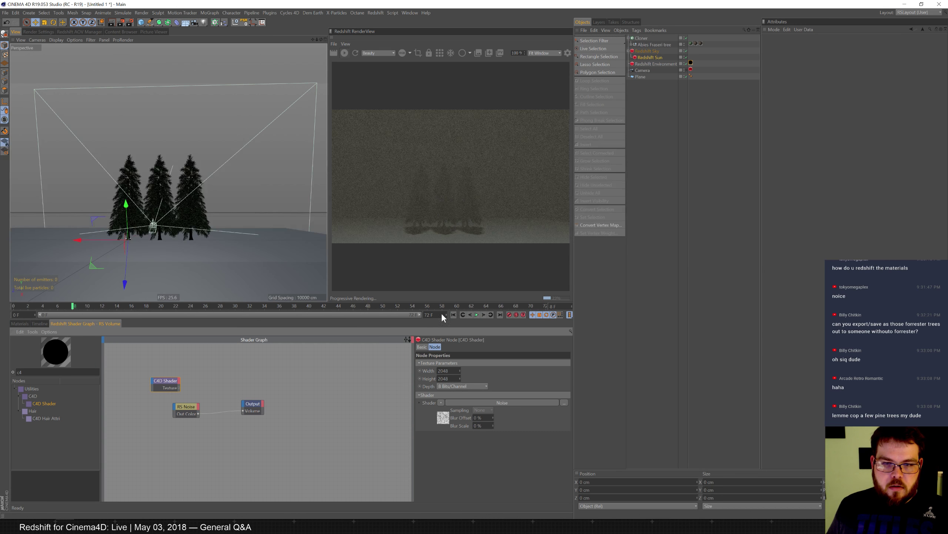
{"action": "left_click", "coordinate": [447, 415]}
{"action": "left_click", "coordinate": [845, 114]}
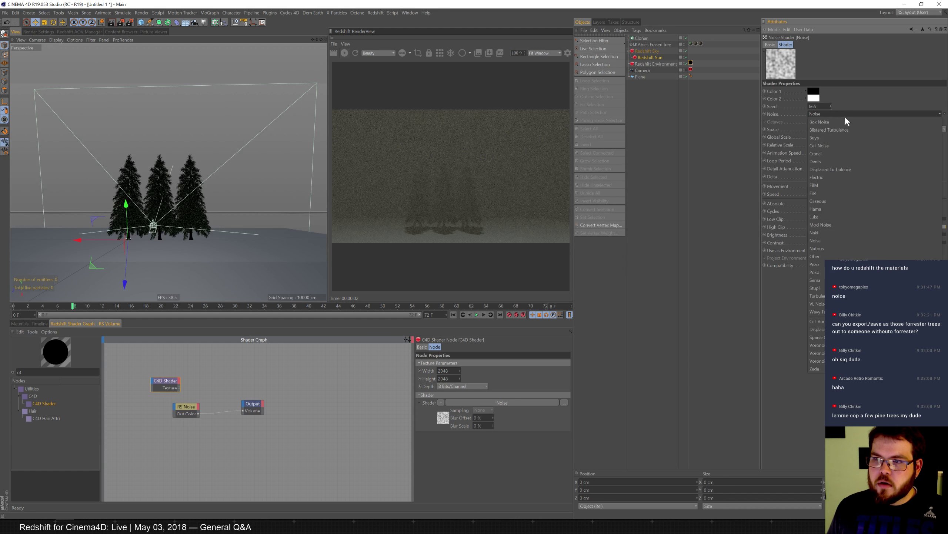
{"action": "left_click", "coordinate": [841, 178]}
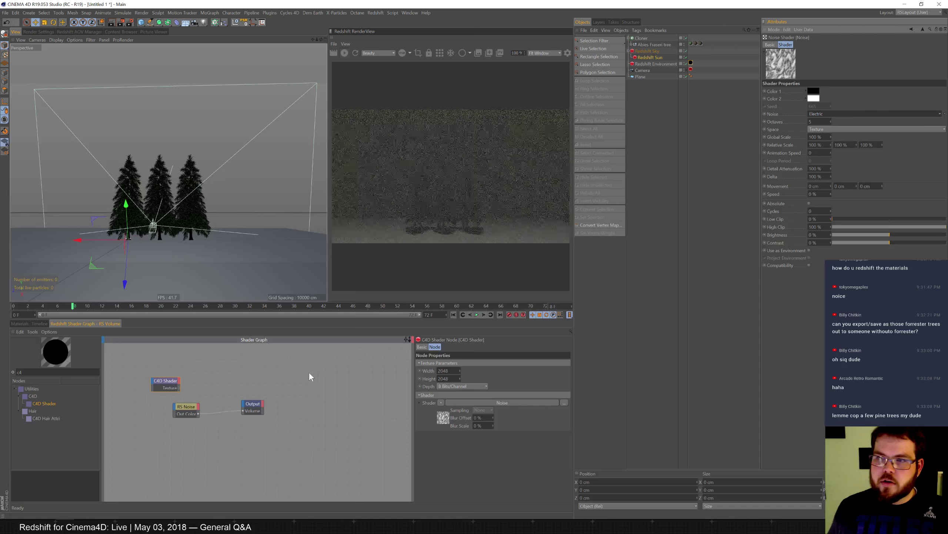
- Try to connect the C4D Shader's texture output directly to the Output node's volume input
{"action": "left_click", "coordinate": [179, 387]}
{"action": "left_click_drag", "start_coordinate": [243, 409], "coordinate": [243, 410]}
{"action": "left_click_drag", "start_coordinate": [179, 388], "coordinate": [241, 407]}
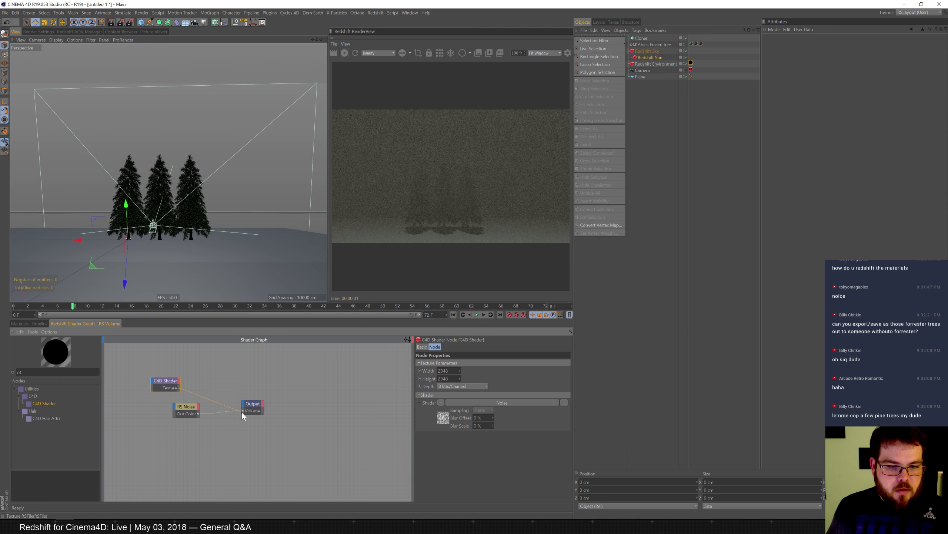
{"action": "left_click_drag", "start_coordinate": [175, 408], "coordinate": [176, 408]}
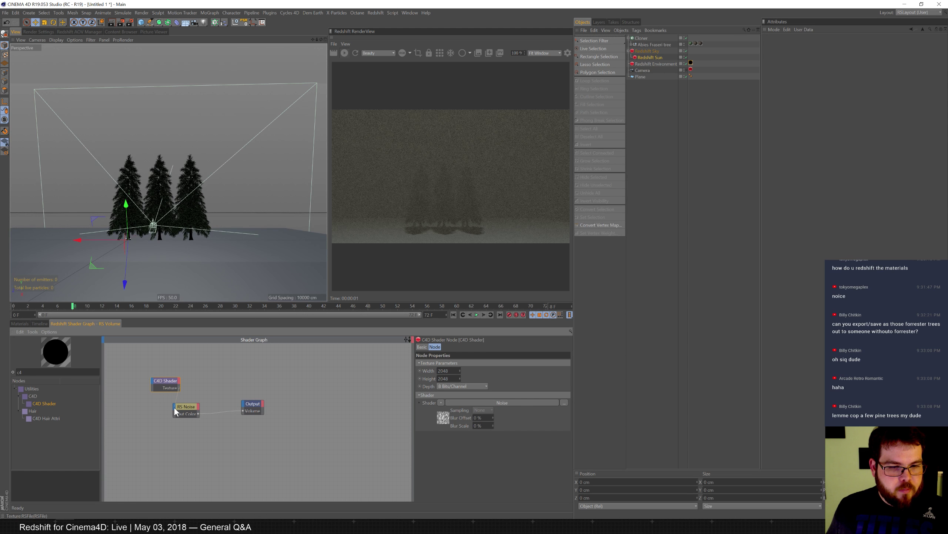
- Add an RS Texture node fed by the C4D Shader and connect its colour to the Output node's volume input, replacing RS Noise
{"action": "double_click", "coordinate": [19, 372]}
{"action": "type", "text": "text"}
{"action": "left_click_drag", "start_coordinate": [38, 396], "coordinate": [201, 391]}
{"action": "mouse_move", "coordinate": [219, 401]}
{"action": "left_click", "coordinate": [255, 403]}
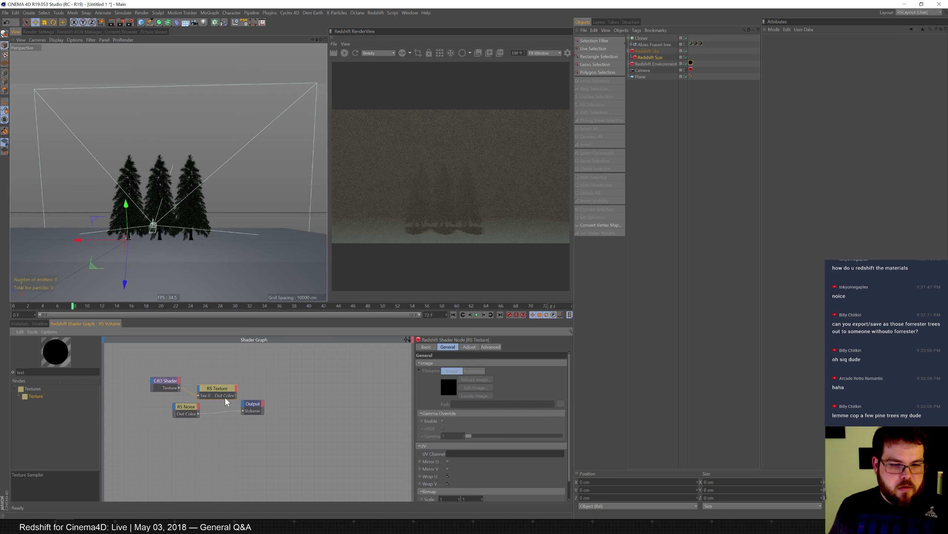
{"action": "left_click_drag", "start_coordinate": [243, 411], "coordinate": [244, 412]}
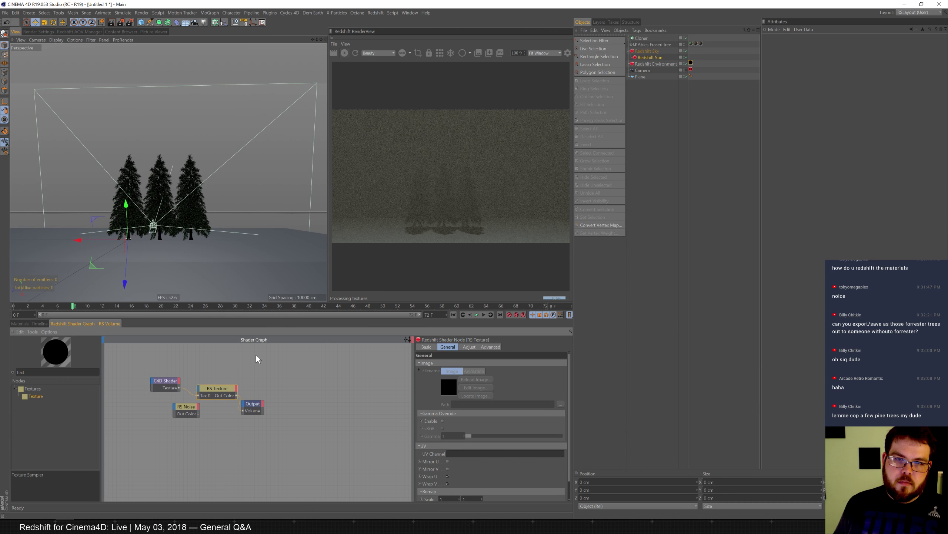
- Set the global scale of the C4D Shader's noise to 500%
{"action": "left_click", "coordinate": [159, 384]}
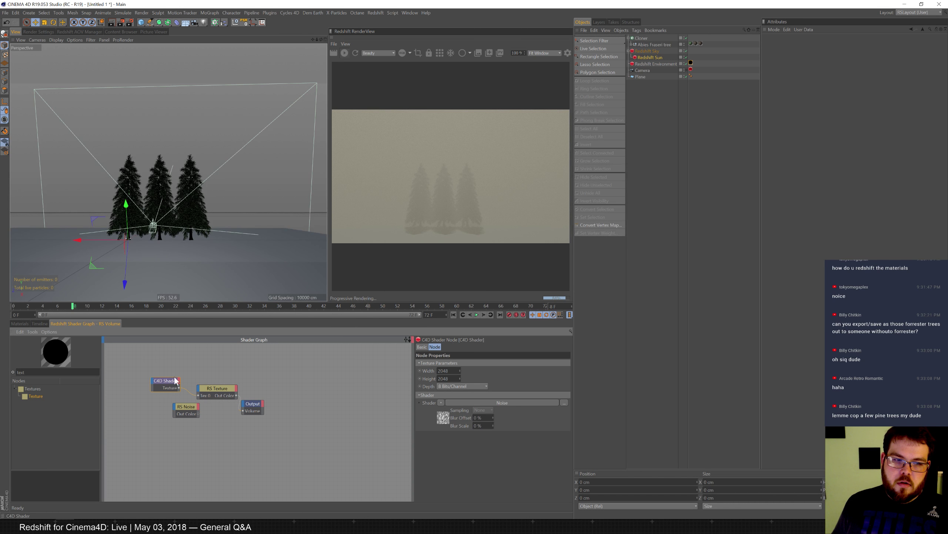
{"action": "left_click", "coordinate": [449, 418]}
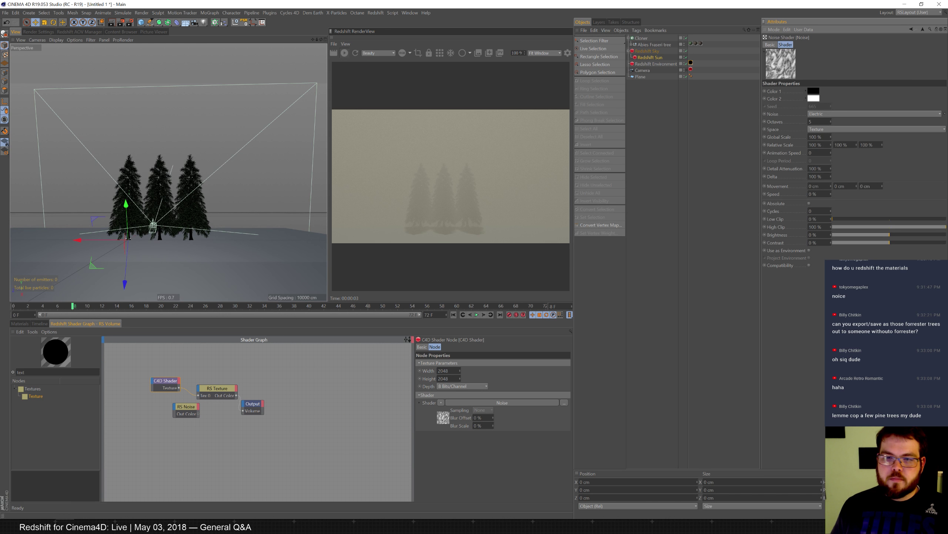
{"action": "left_click", "coordinate": [815, 137]}
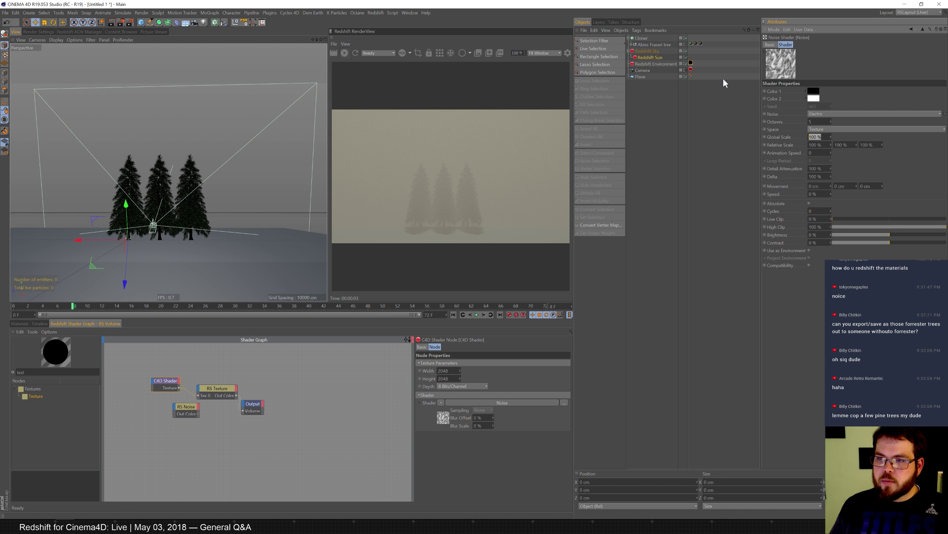
{"action": "type", "text": "500"}
{"action": "key", "text": "Return"}
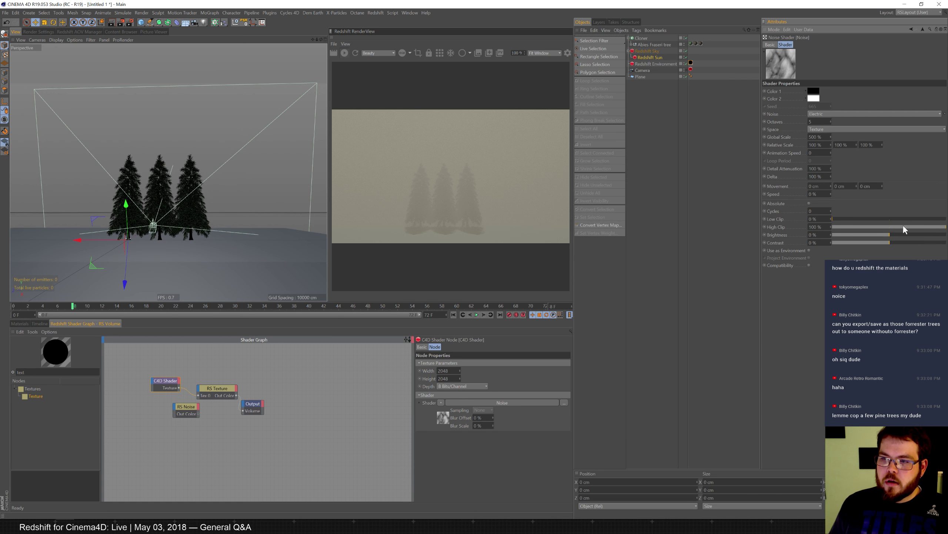
- Set the noise's high clip to 76% and low clip to 23%, and view the trees through the scene camera
{"action": "left_click", "coordinate": [920, 226]}
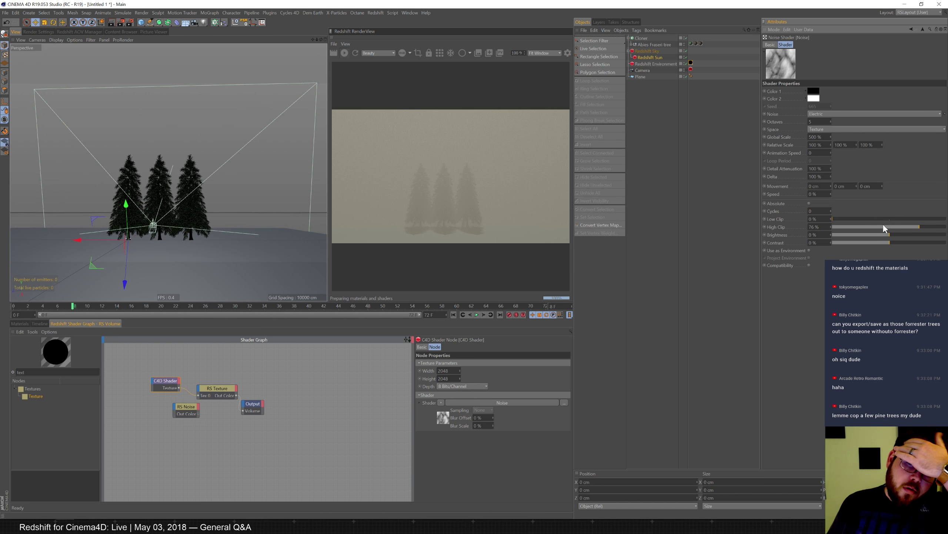
{"action": "left_click", "coordinate": [853, 219]}
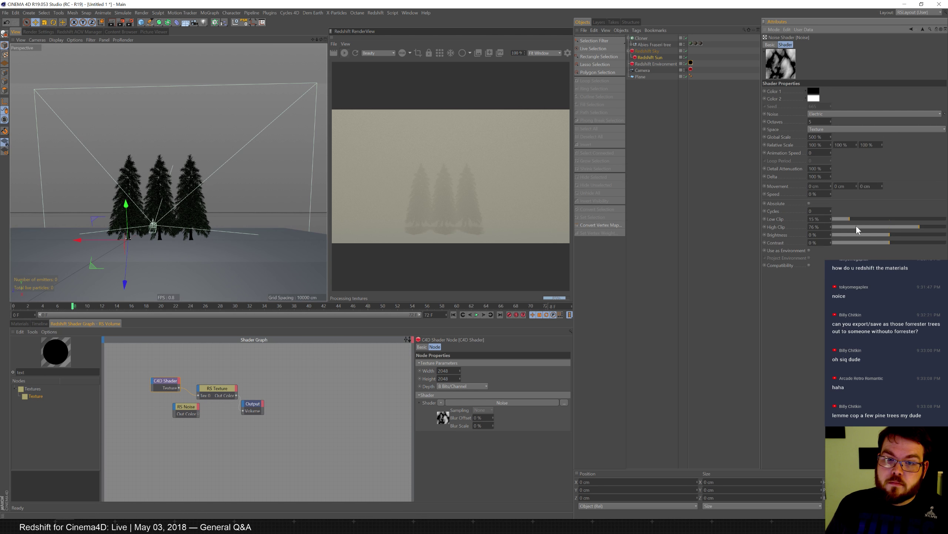
{"action": "left_click", "coordinate": [871, 219]}
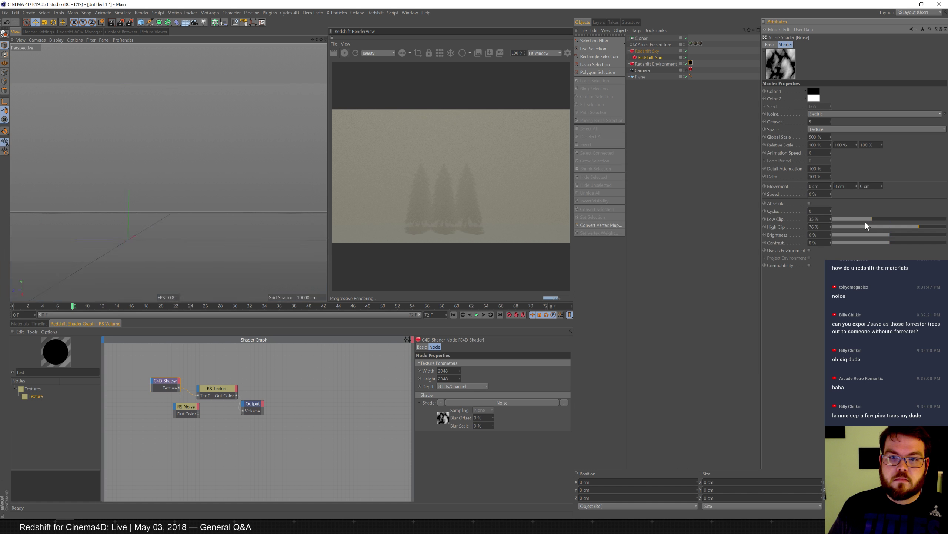
{"action": "left_click", "coordinate": [859, 220]}
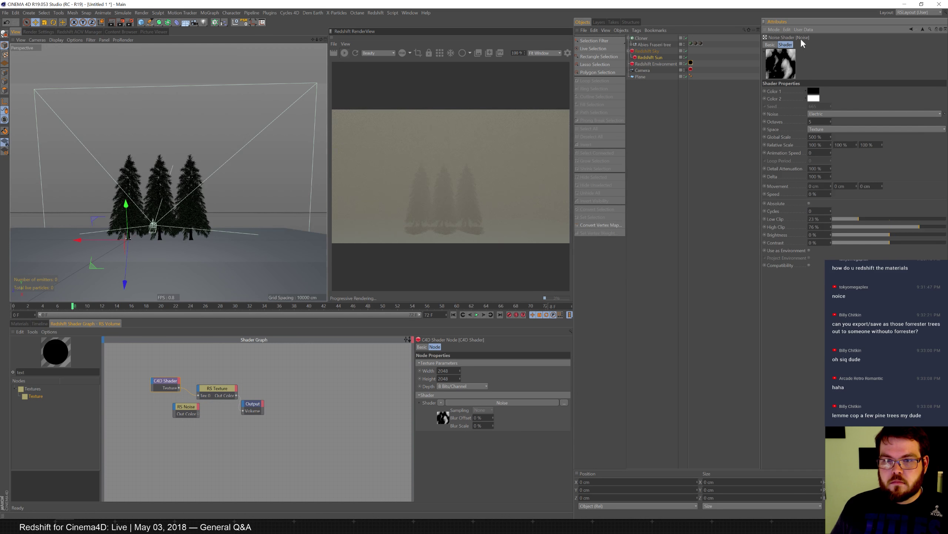
{"action": "left_click", "coordinate": [691, 69]}
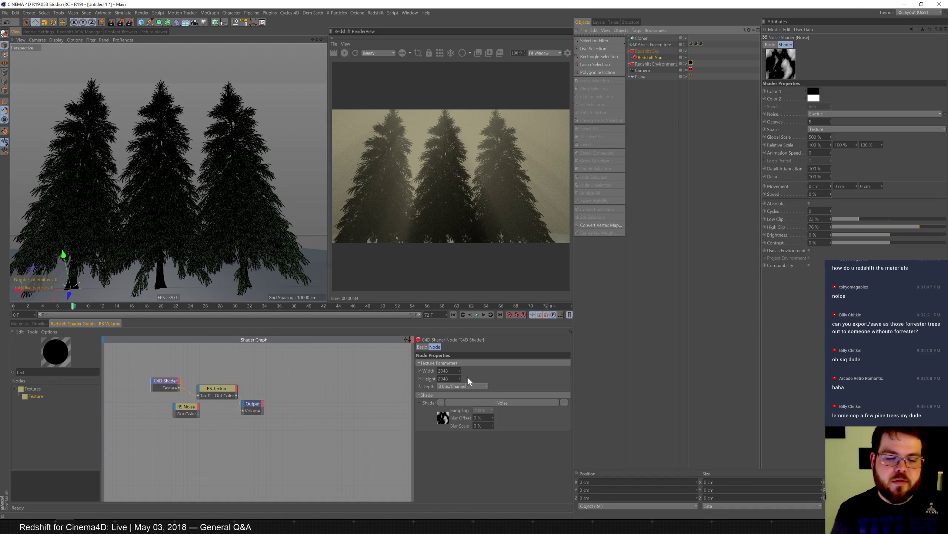
- Set the C4D Shader texture to 1024 by 1024 at 32 bits per channel and change its noise type to Blistered Turbulence
{"action": "left_click_drag", "start_coordinate": [449, 371], "coordinate": [402, 356]}
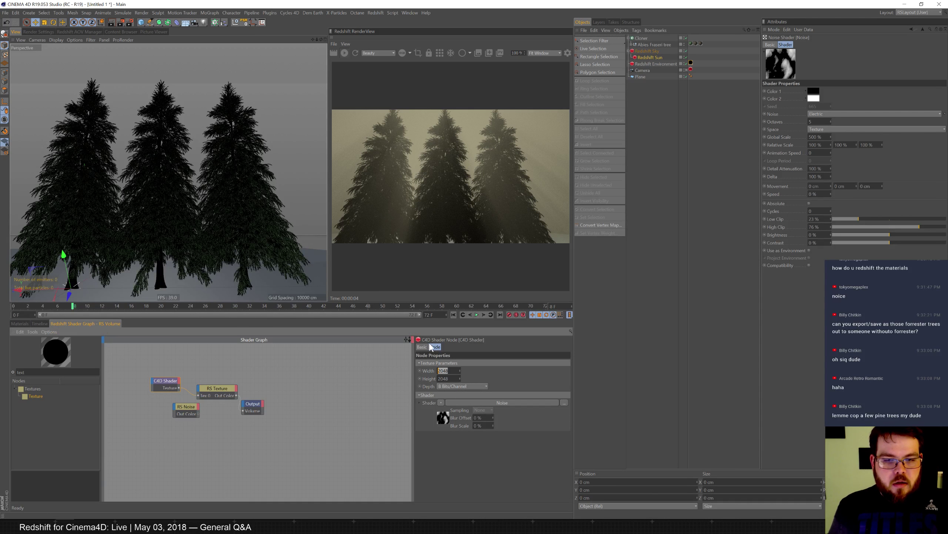
{"action": "type", "text": "102"}
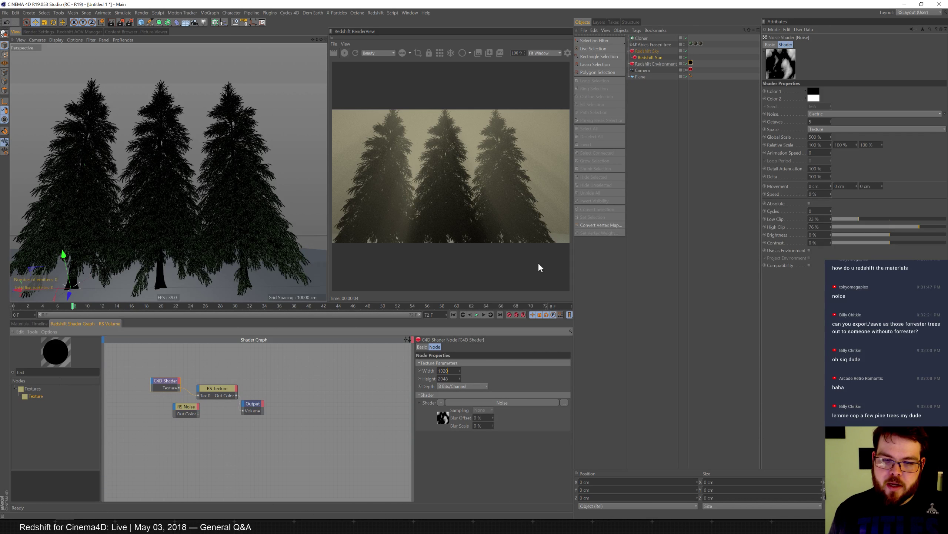
{"action": "type", "text": "4"}
{"action": "key", "text": "Tab"}
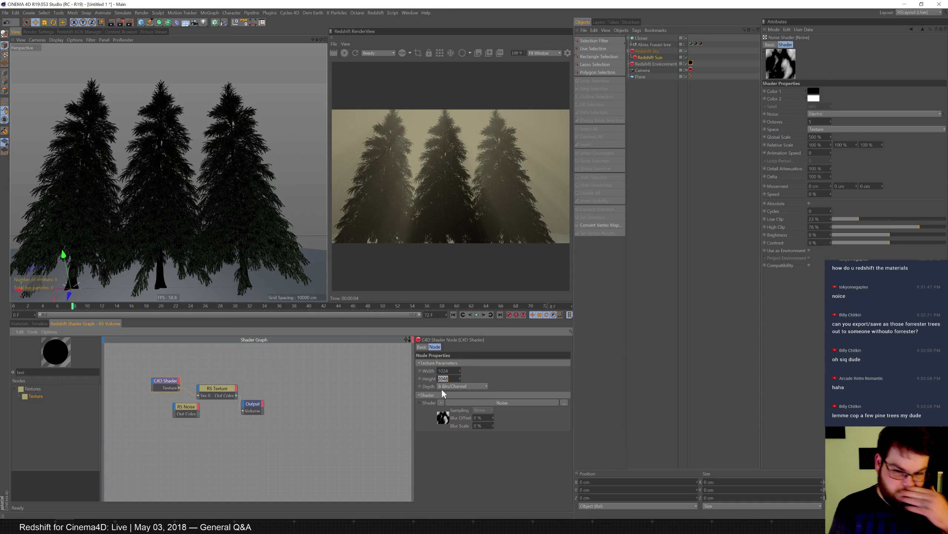
{"action": "left_click", "coordinate": [479, 386]}
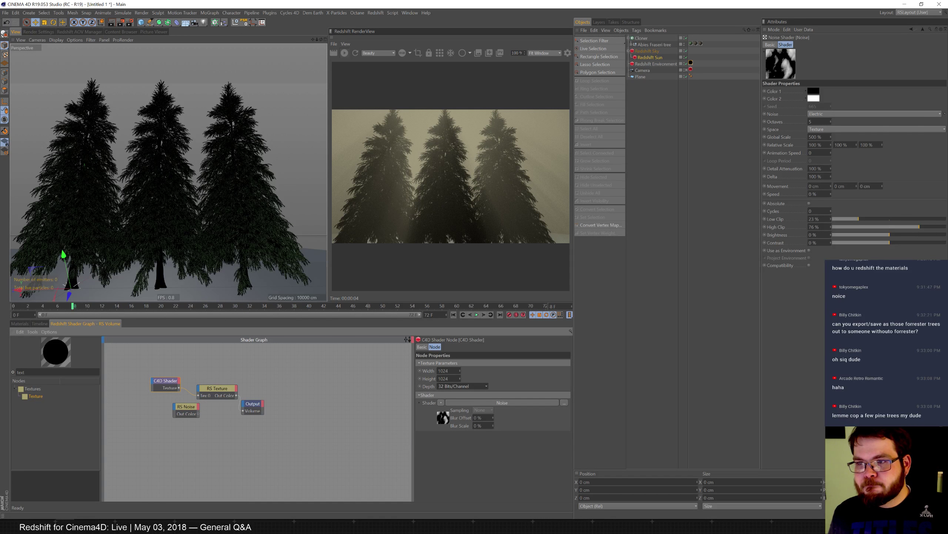
{"action": "left_click", "coordinate": [858, 114]}
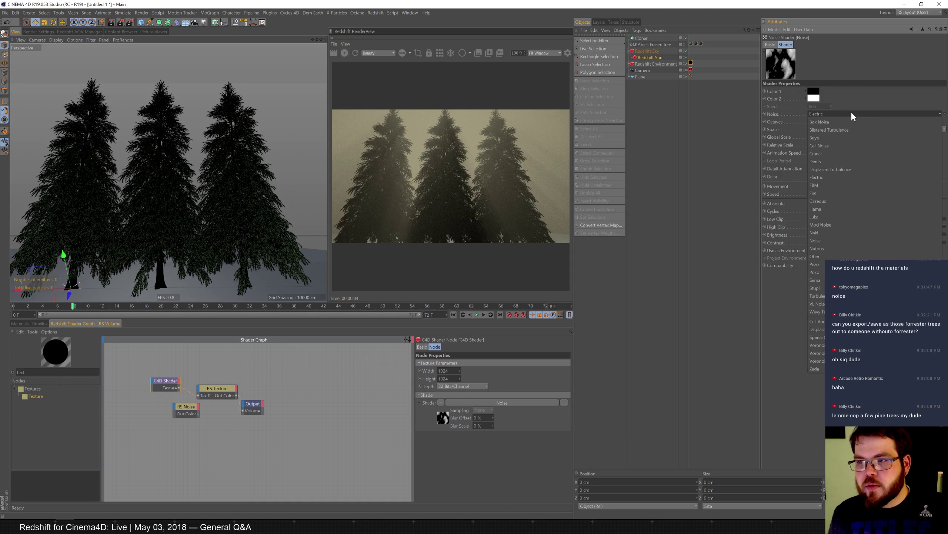
{"action": "left_click", "coordinate": [845, 130]}
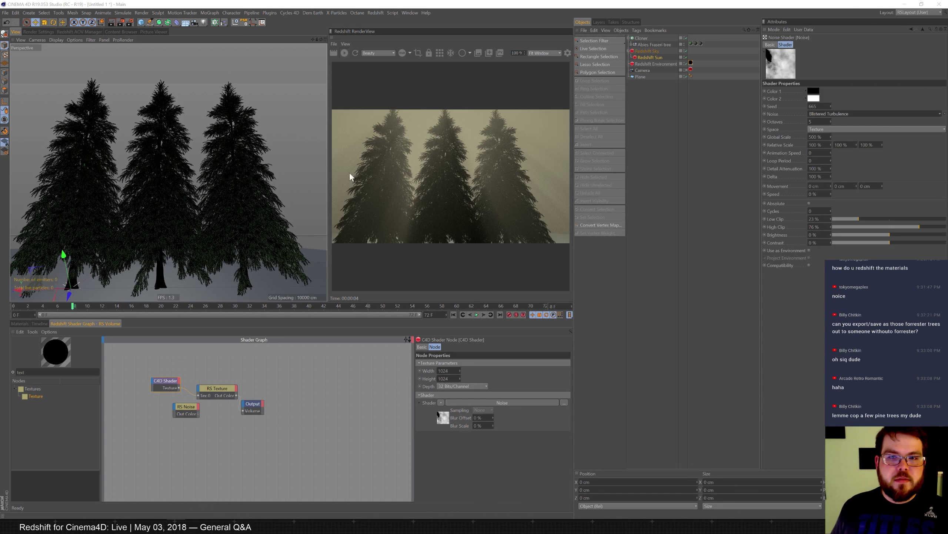
- Raise the Redshift Sky's sun disk intensity to about 6.1, sun disk scale to about 15.2 and sun glow intensity to about 16.7
{"action": "left_click", "coordinate": [651, 51]}
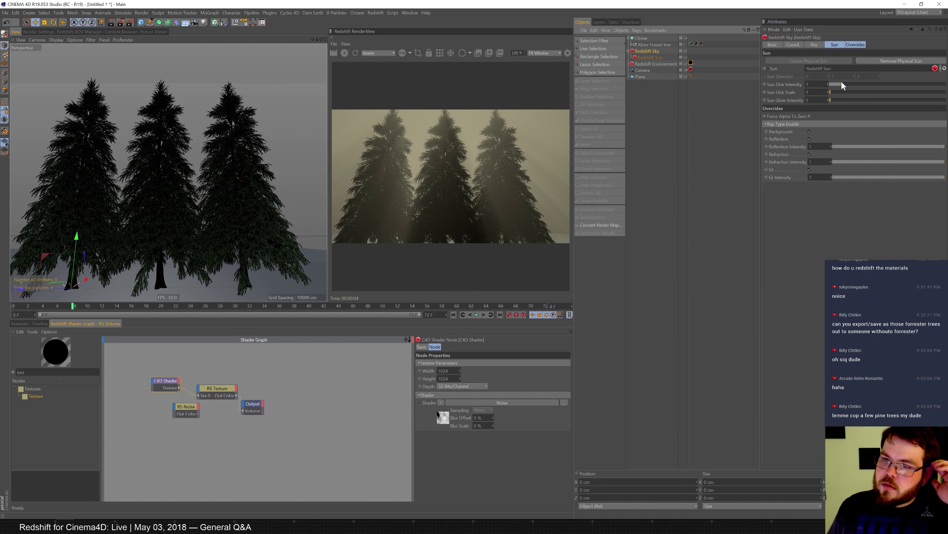
{"action": "left_click_drag", "start_coordinate": [829, 83], "coordinate": [887, 82]}
{"action": "left_click_drag", "start_coordinate": [830, 92], "coordinate": [852, 100]}
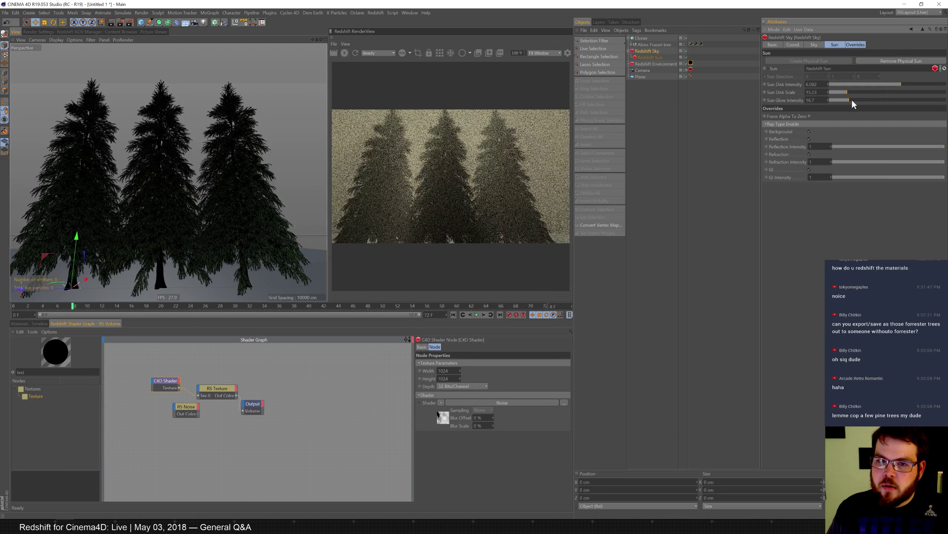
- Set the sky's intensity multiplier to 1.48, turbidity to about 5.9, ozone to about 0.116, horizon height to 38 and horizon blur to 0.17
{"action": "left_click", "coordinate": [814, 45]}
{"action": "left_click_drag", "start_coordinate": [887, 74], "coordinate": [920, 71]}
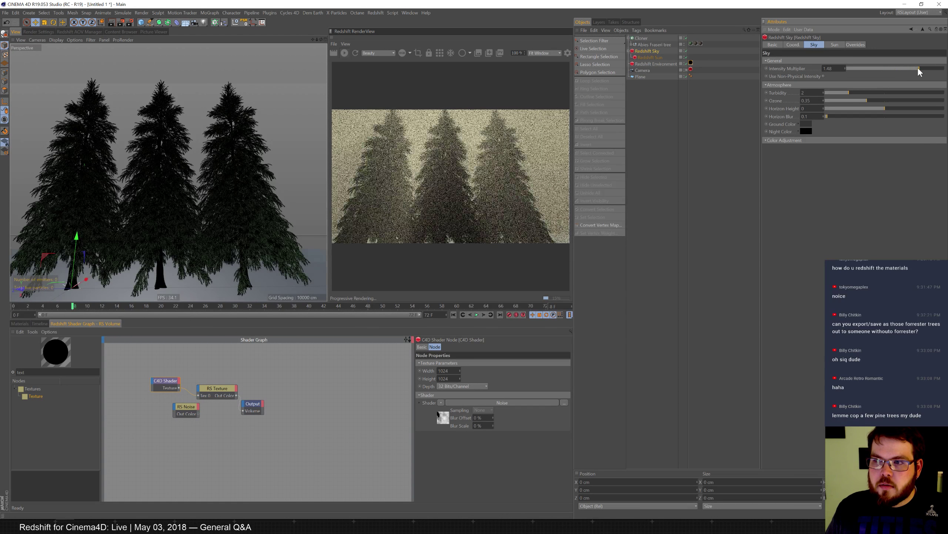
{"action": "left_click_drag", "start_coordinate": [849, 93], "coordinate": [908, 109]}
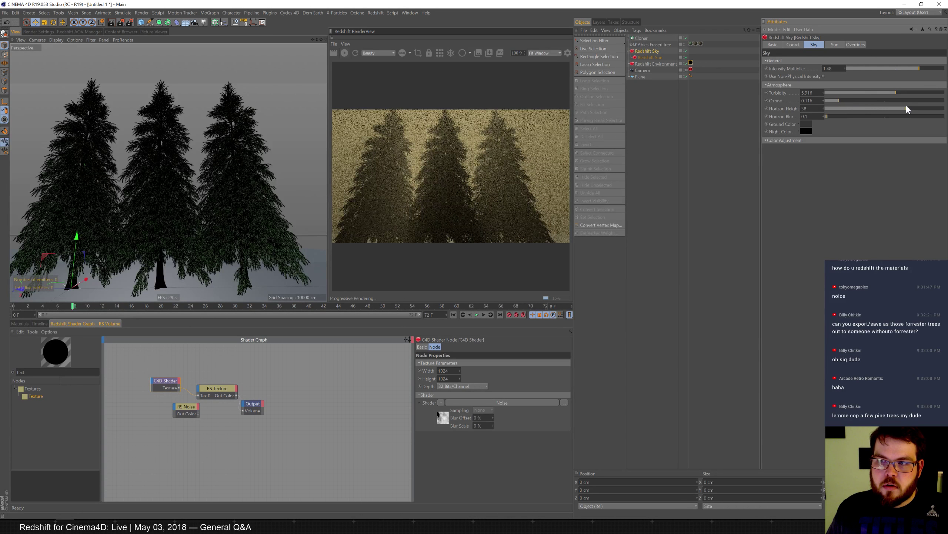
{"action": "mouse_move", "coordinate": [836, 116]}
{"action": "left_mouse_down"}
{"action": "mouse_move", "coordinate": [849, 117]}
{"action": "mouse_move", "coordinate": [827, 117]}
{"action": "left_mouse_up"}
- Set the sky's red-blue shift to about -0.202 and lower its turbidity to about 1.27
{"action": "left_click", "coordinate": [769, 141]}
{"action": "left_click_drag", "start_coordinate": [889, 149], "coordinate": [888, 148]}
{"action": "left_click_drag", "start_coordinate": [896, 93], "coordinate": [841, 93]}
{"action": "left_click_drag", "start_coordinate": [886, 149], "coordinate": [884, 152]}
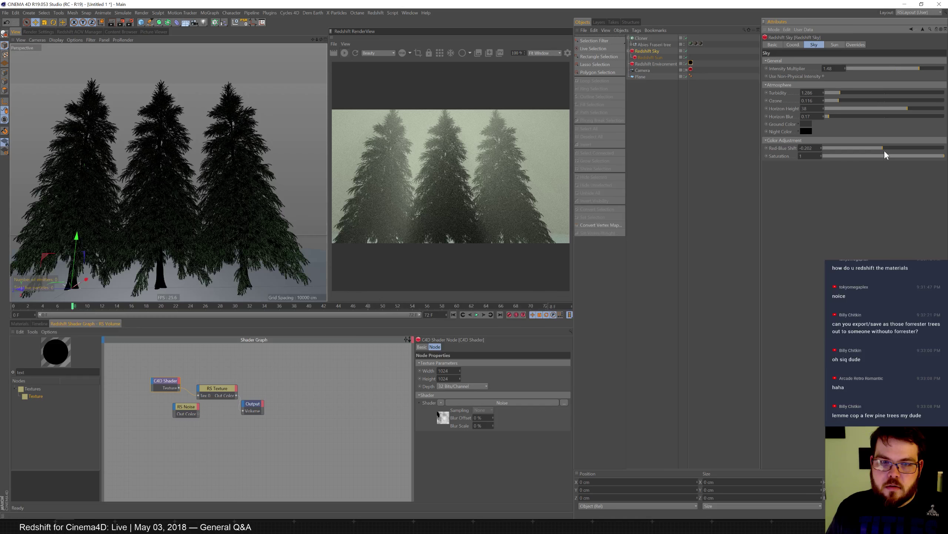
- Reduce the sky's intensity multiplier to about 1.32 and try toggling its non-physical intensity option
{"action": "left_click_drag", "start_coordinate": [918, 70], "coordinate": [911, 70]}
{"action": "left_click", "coordinate": [823, 77]}
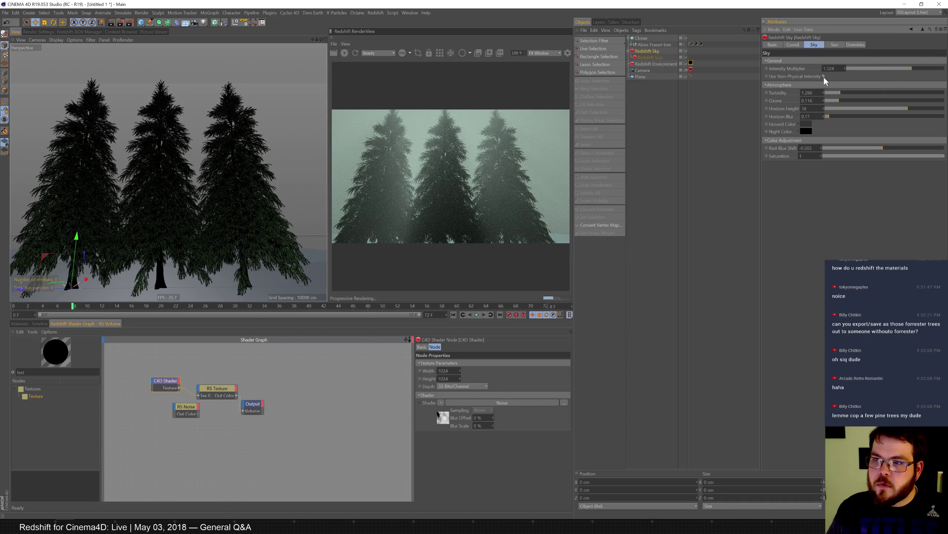
{"action": "left_click", "coordinate": [823, 76]}
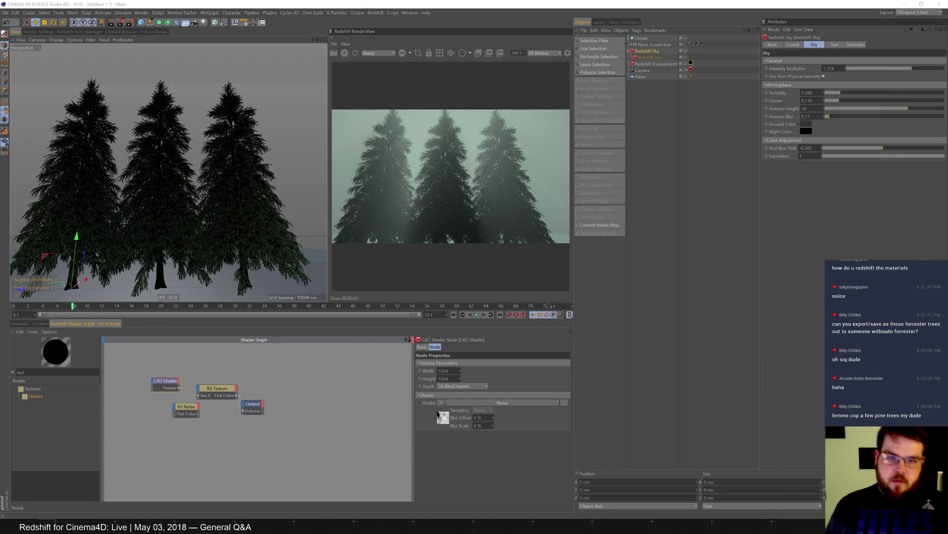
- Move the RS Texture node slightly up in the shader graph and inspect the C4D Shader's noise settings
{"action": "left_click", "coordinate": [239, 396]}
{"action": "left_click_drag", "start_coordinate": [219, 389], "coordinate": [223, 384]}
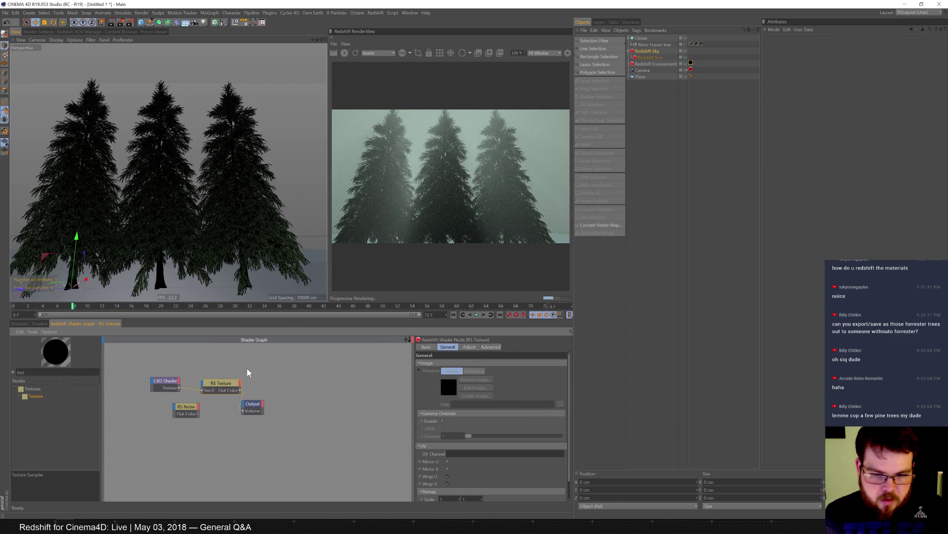
{"action": "left_click", "coordinate": [174, 386]}
{"action": "left_click", "coordinate": [452, 414]}
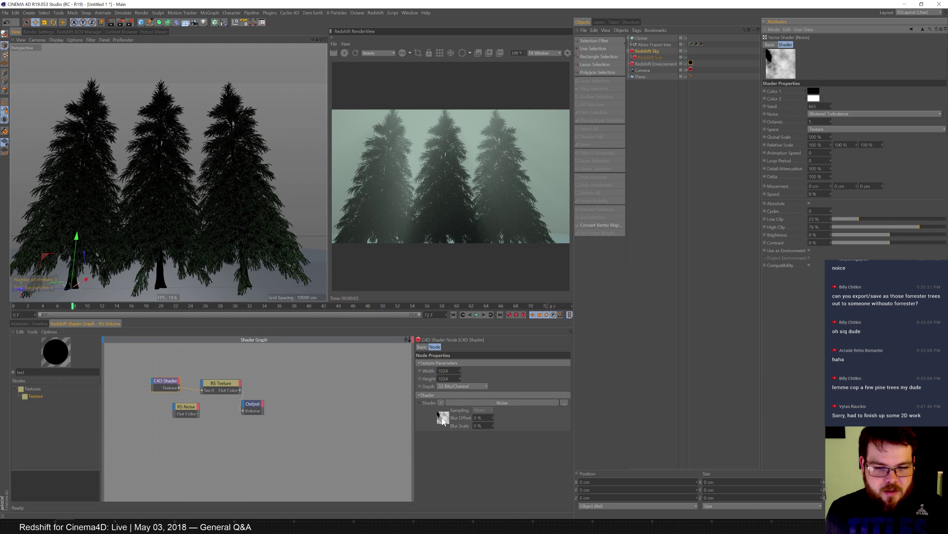
{"action": "left_click", "coordinate": [445, 420]}
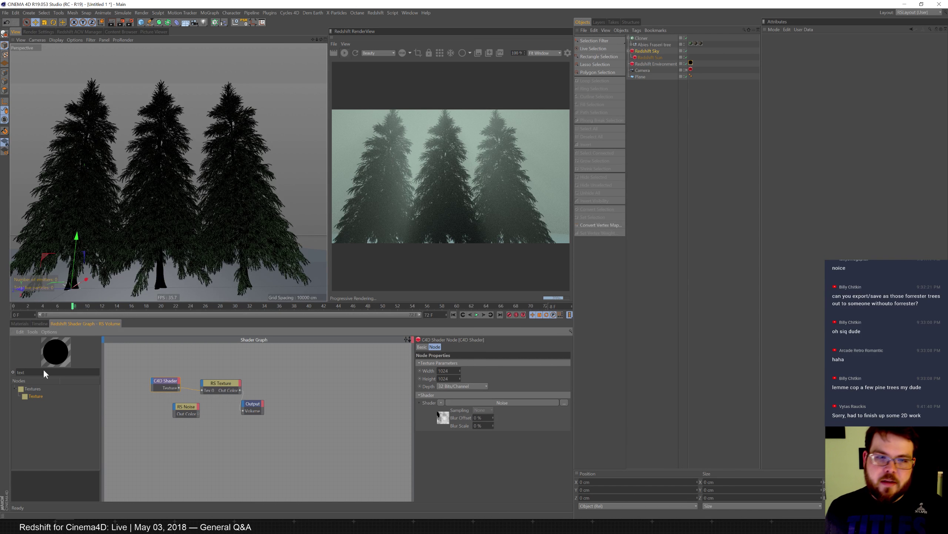
- Add a Landscape object and scale it to about 2953 cm wide and 896 cm high
{"action": "left_click", "coordinate": [20, 324]}
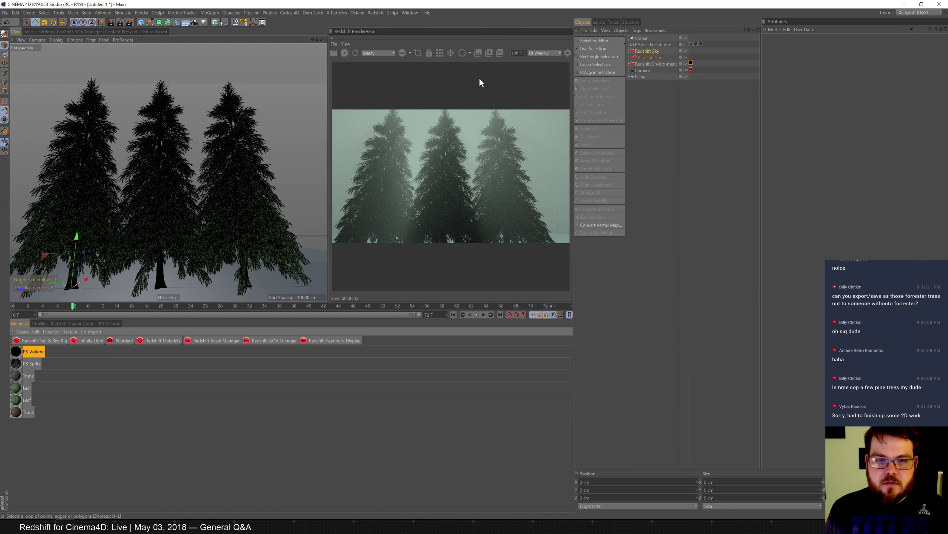
{"action": "left_click", "coordinate": [313, 12]}
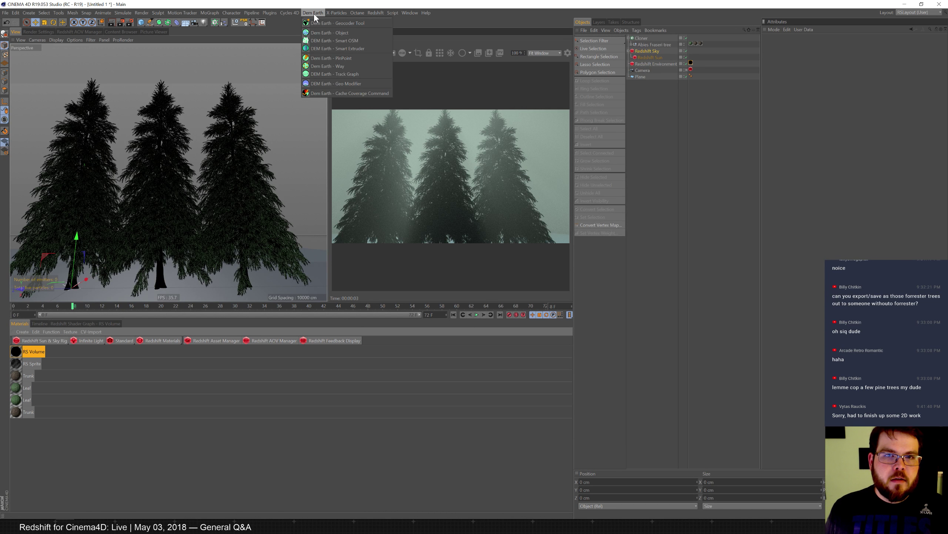
{"action": "left_click", "coordinate": [320, 2]}
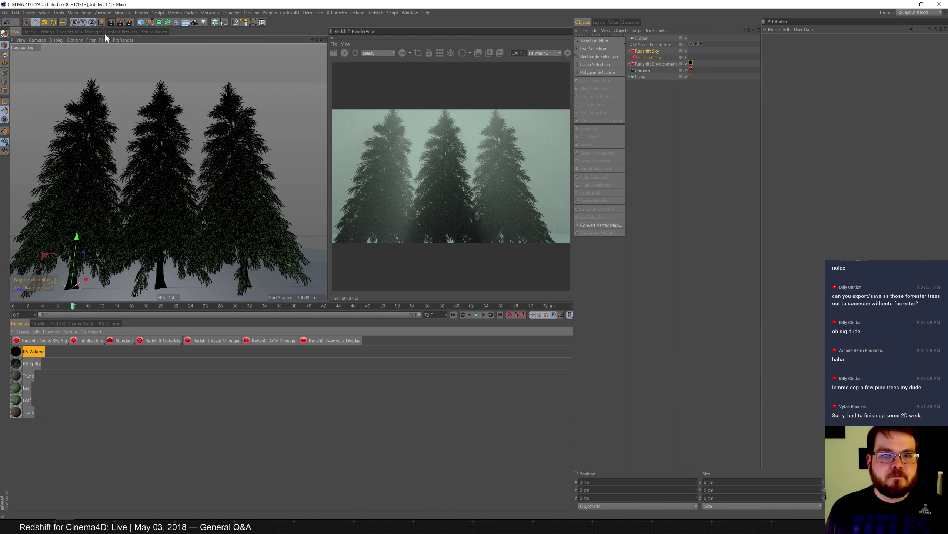
{"action": "left_click_drag", "start_coordinate": [141, 22], "coordinate": [261, 56]}
{"action": "key", "text": "t"}
{"action": "left_click_drag", "start_coordinate": [152, 172], "coordinate": [400, 25]}
{"action": "left_click_drag", "start_coordinate": [209, 161], "coordinate": [404, 29]}
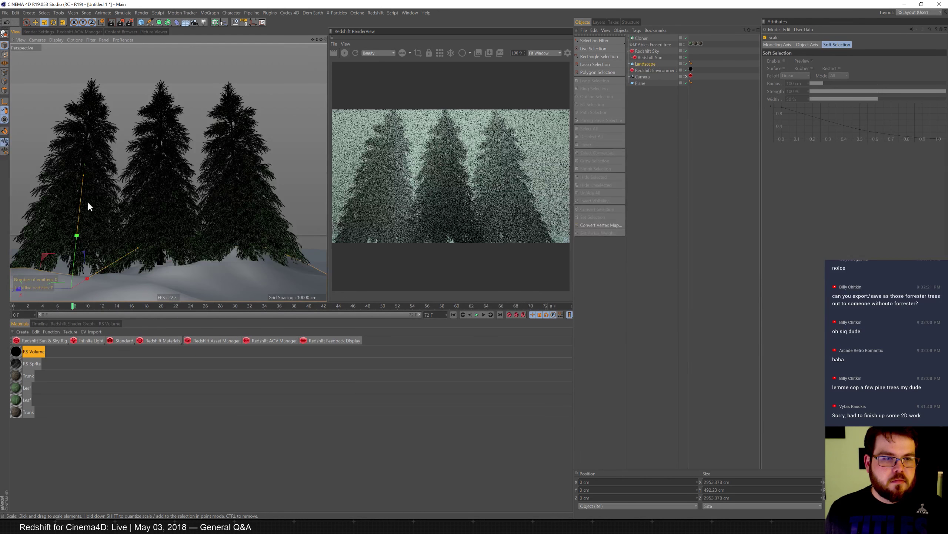
{"action": "left_click_drag", "start_coordinate": [83, 176], "coordinate": [111, 102]}
- Position the landscape beside the leftmost tree at about X 1523, Y 476, Z 653 cm and scale its height to about 1389 cm
{"action": "key", "text": "e"}
{"action": "left_click_drag", "start_coordinate": [24, 288], "coordinate": [119, 264]}
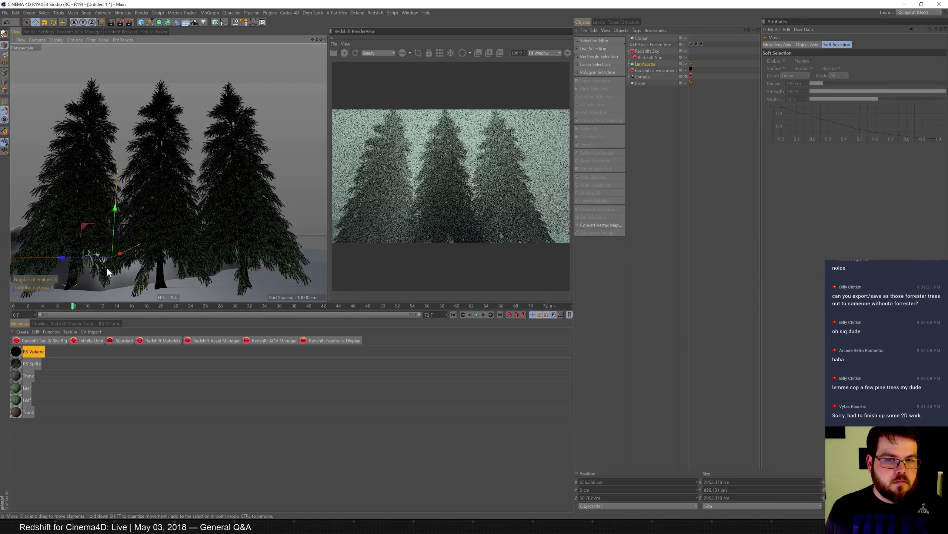
{"action": "mouse_move", "coordinate": [62, 258]}
{"action": "left_mouse_down"}
{"action": "mouse_move", "coordinate": [21, 261]}
{"action": "mouse_move", "coordinate": [117, 256]}
{"action": "mouse_move", "coordinate": [28, 257]}
{"action": "mouse_move", "coordinate": [54, 263]}
{"action": "left_mouse_up"}
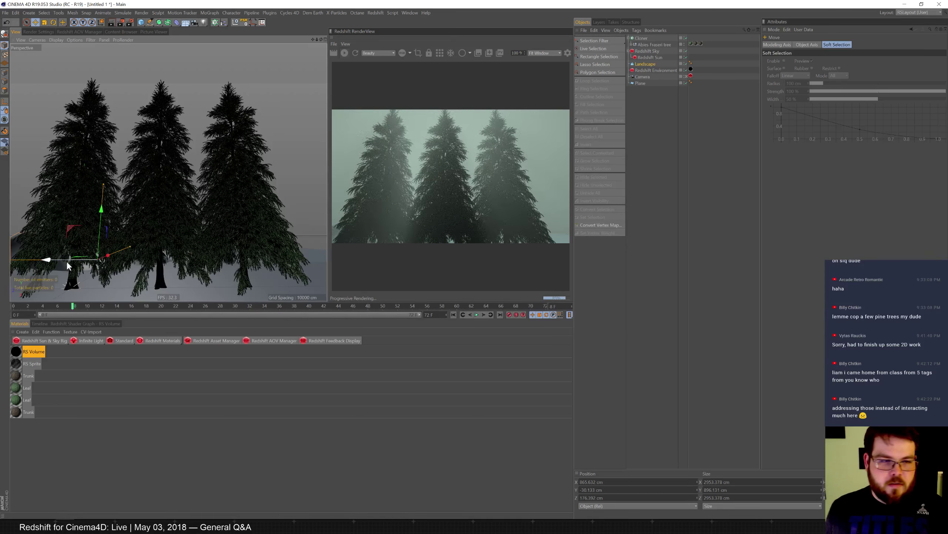
{"action": "left_click_drag", "start_coordinate": [103, 186], "coordinate": [112, 168]}
{"action": "left_click_drag", "start_coordinate": [67, 242], "coordinate": [98, 239]}
{"action": "left_click_drag", "start_coordinate": [94, 166], "coordinate": [105, 131]}
{"action": "left_click_drag", "start_coordinate": [86, 205], "coordinate": [64, 228]}
{"action": "left_click_drag", "start_coordinate": [81, 185], "coordinate": [39, 190]}
{"action": "left_click_drag", "start_coordinate": [76, 156], "coordinate": [105, 163]}
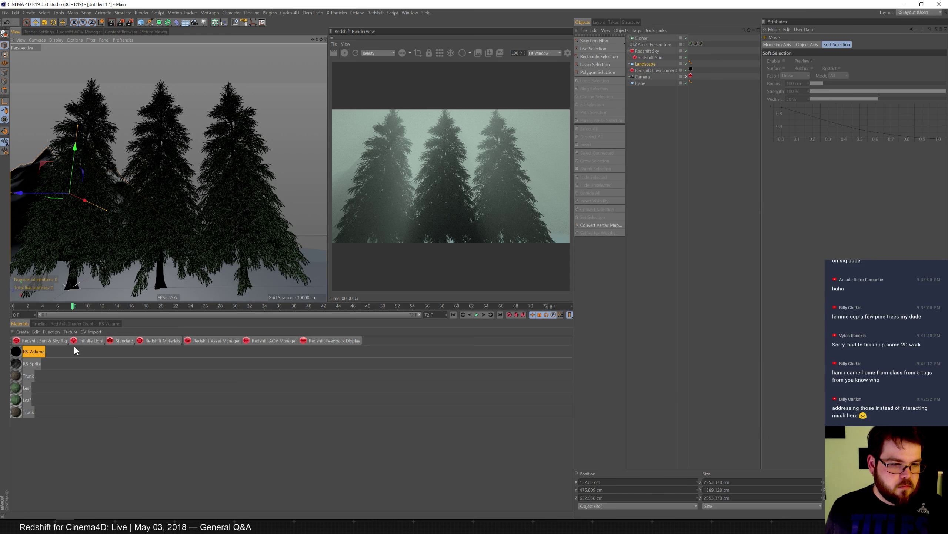
- Delete the Landscape object from the scene
{"action": "left_click", "coordinate": [117, 339]}
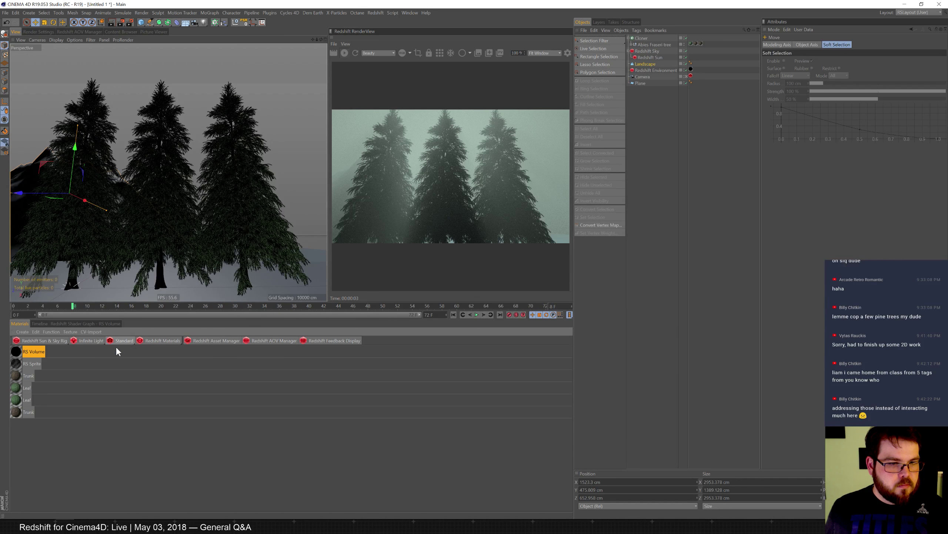
{"action": "left_click", "coordinate": [659, 63]}
{"action": "key", "text": "Delete"}
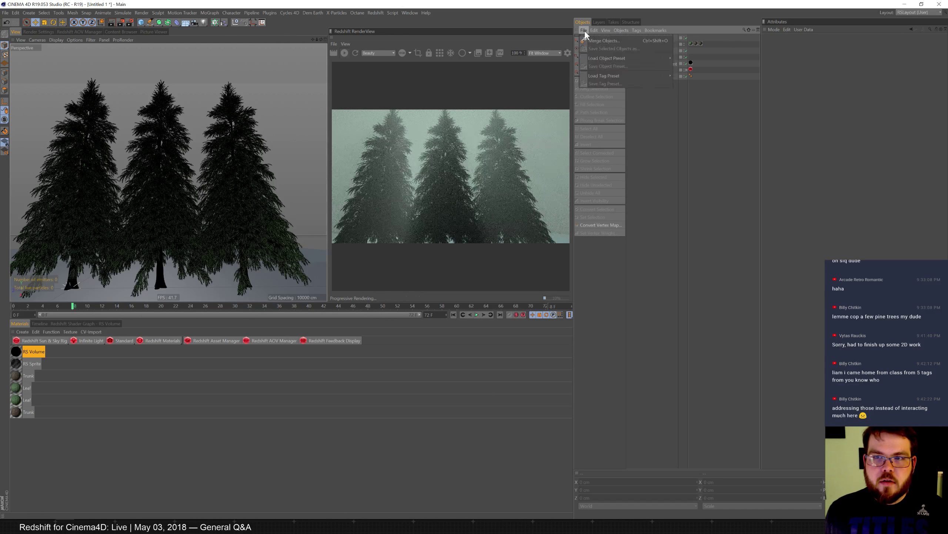
- Search the _MODELS folder for "rick" and merge Rick.c4d from the Rick_FBX folder into the scene
{"action": "left_click", "coordinate": [595, 42]}
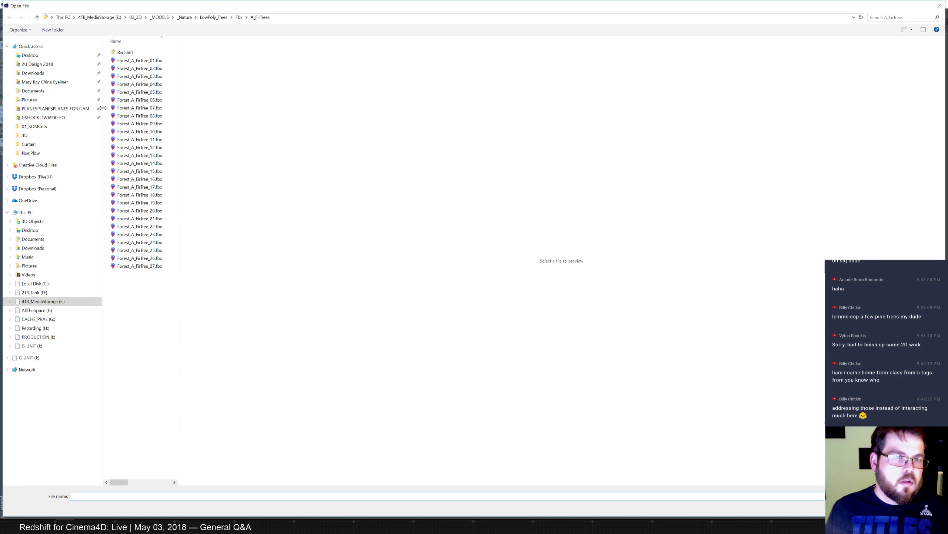
{"action": "left_click", "coordinate": [176, 17]}
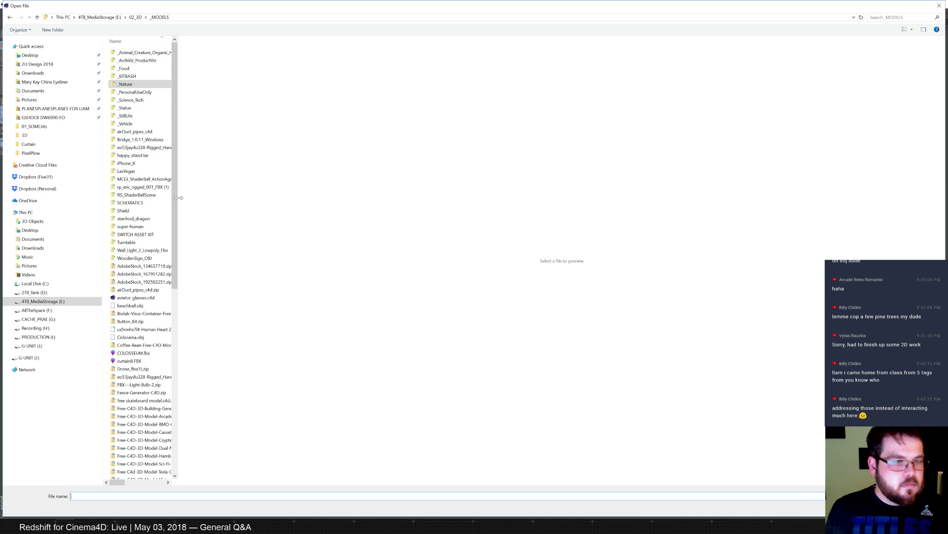
{"action": "left_click_drag", "start_coordinate": [178, 201], "coordinate": [241, 200]}
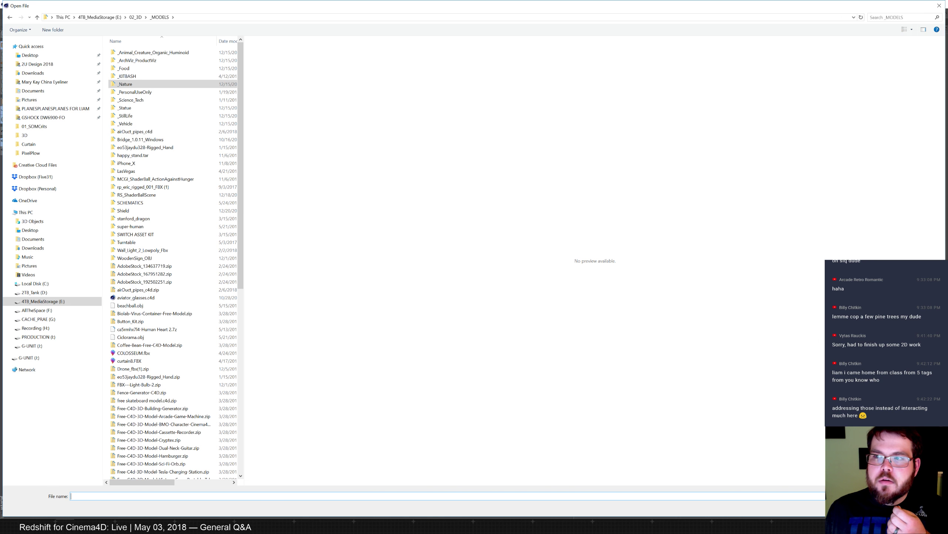
{"action": "left_click", "coordinate": [902, 18]}
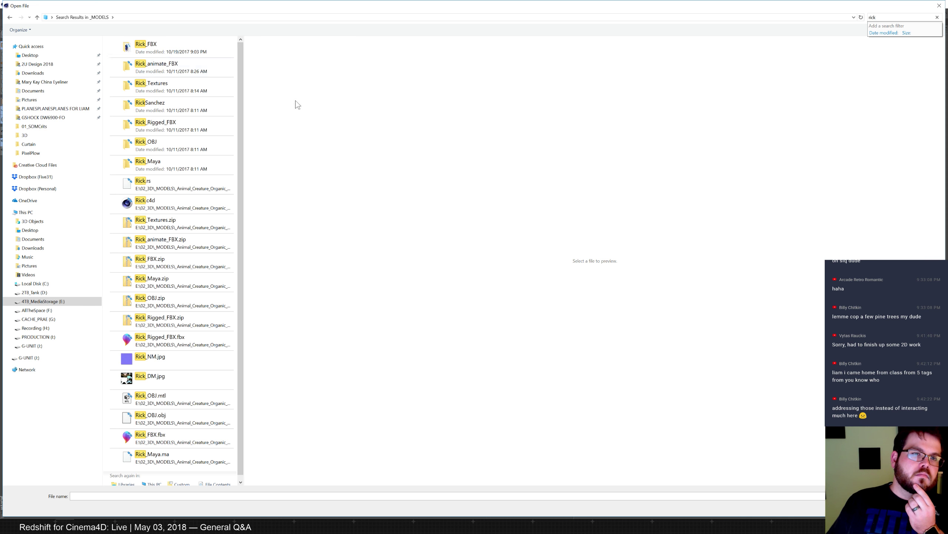
{"action": "double_click", "coordinate": [173, 55]}
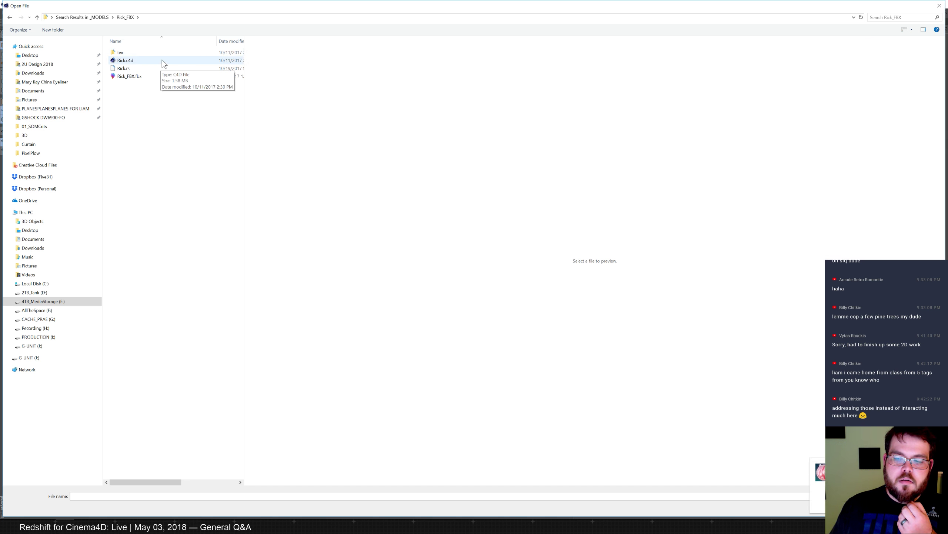
{"action": "double_click", "coordinate": [150, 61]}
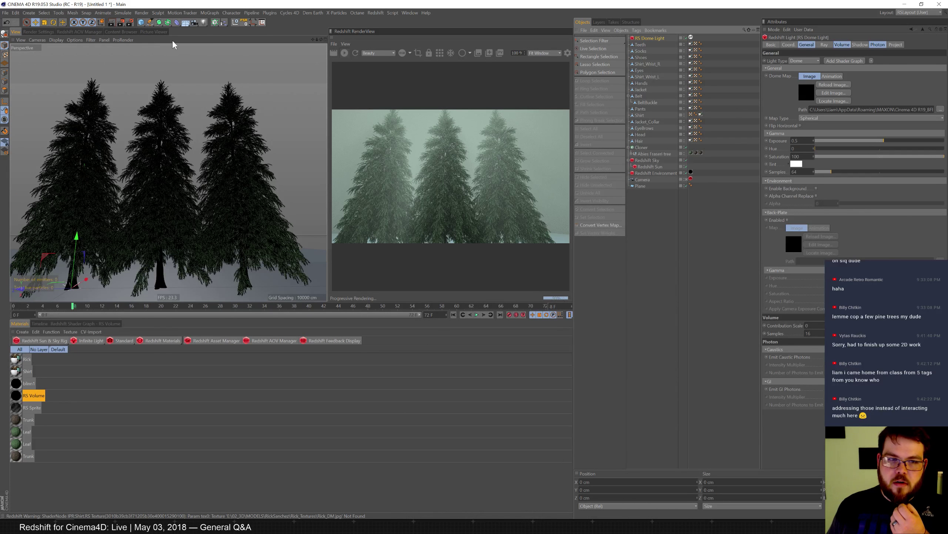
- Move the RS Dome Light to about Y 19.8, Z -68 cm and try to scale it up
{"action": "left_click_drag", "start_coordinate": [77, 239], "coordinate": [78, 226]}
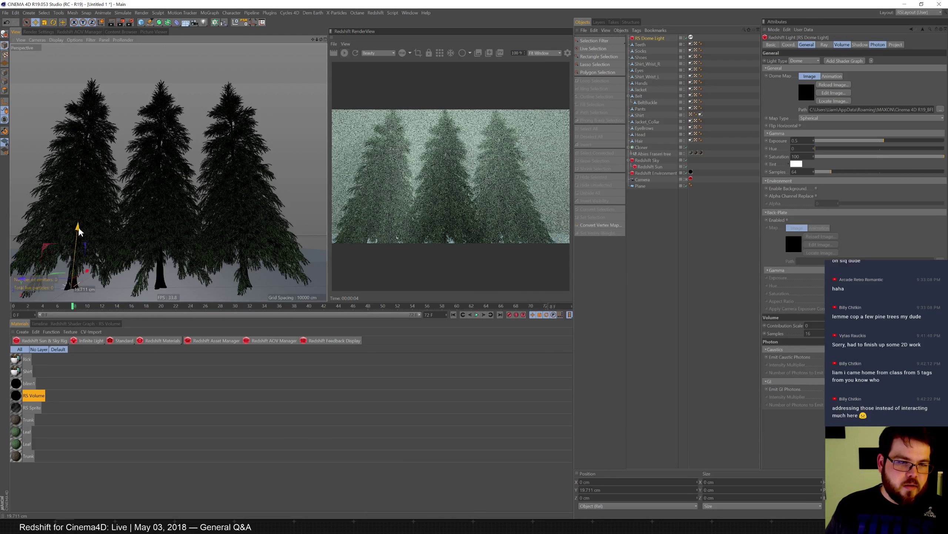
{"action": "left_click_drag", "start_coordinate": [54, 278], "coordinate": [95, 277]}
{"action": "key", "text": "t"}
{"action": "left_click_drag", "start_coordinate": [173, 218], "coordinate": [178, 215]}
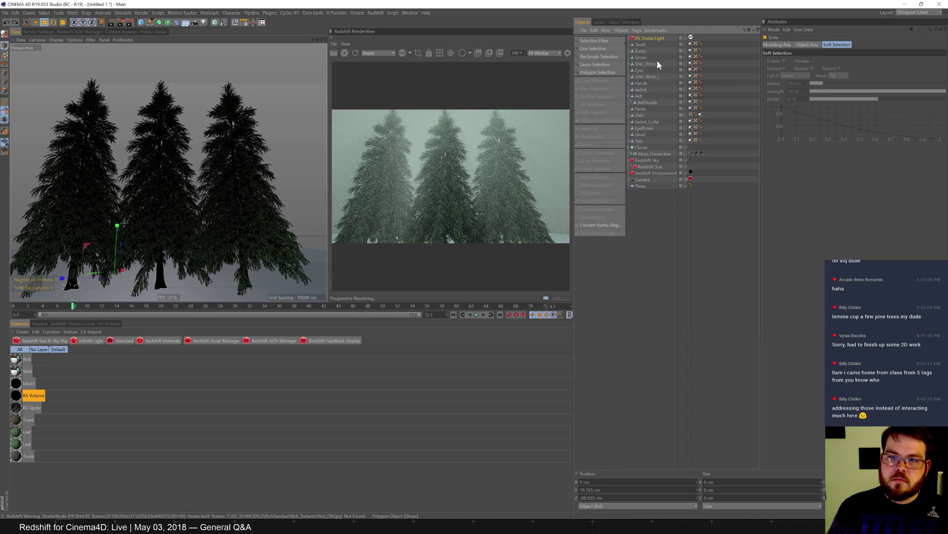
- Group the imported character parts from Socks through Hair into a null and name it Rick
{"action": "left_click", "coordinate": [641, 51]}
{"action": "left_click", "coordinate": [639, 141], "text": "shift"}
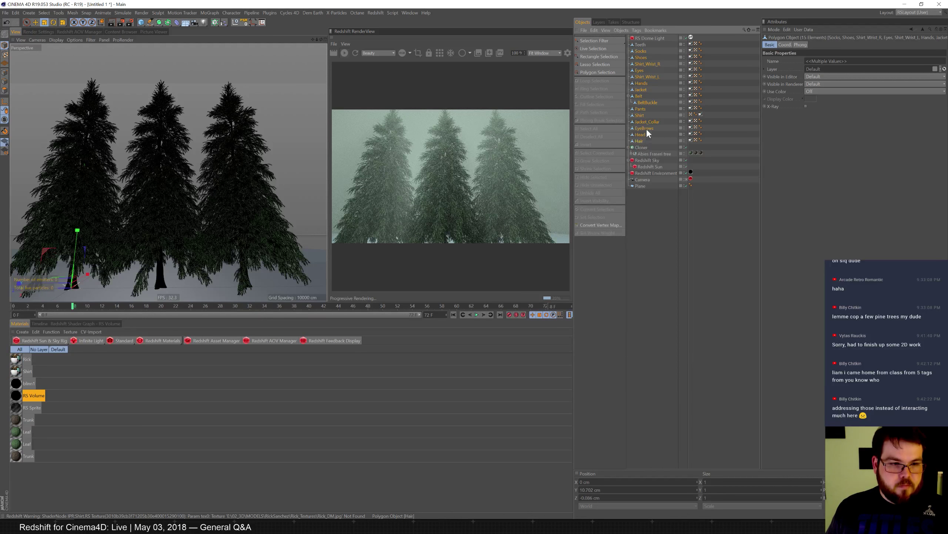
{"action": "key", "text": "alt+g"}
{"action": "double_click", "coordinate": [639, 51]}
{"action": "type", "text": "Rick"}
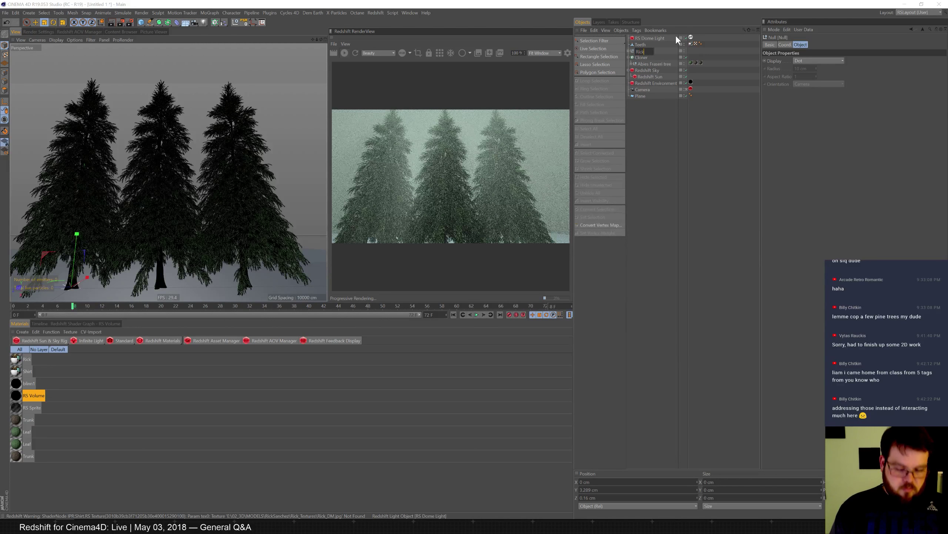
{"action": "key", "text": "Return"}
- Scale up the Rick group, rotate it about its vertical axis and place it between the first two trees at about X 31, Z -92 cm
{"action": "key", "text": "t"}
{"action": "left_click_drag", "start_coordinate": [181, 221], "coordinate": [208, 214]}
{"action": "key", "text": "r"}
{"action": "left_click_drag", "start_coordinate": [88, 295], "coordinate": [56, 294]}
{"action": "key", "text": "e"}
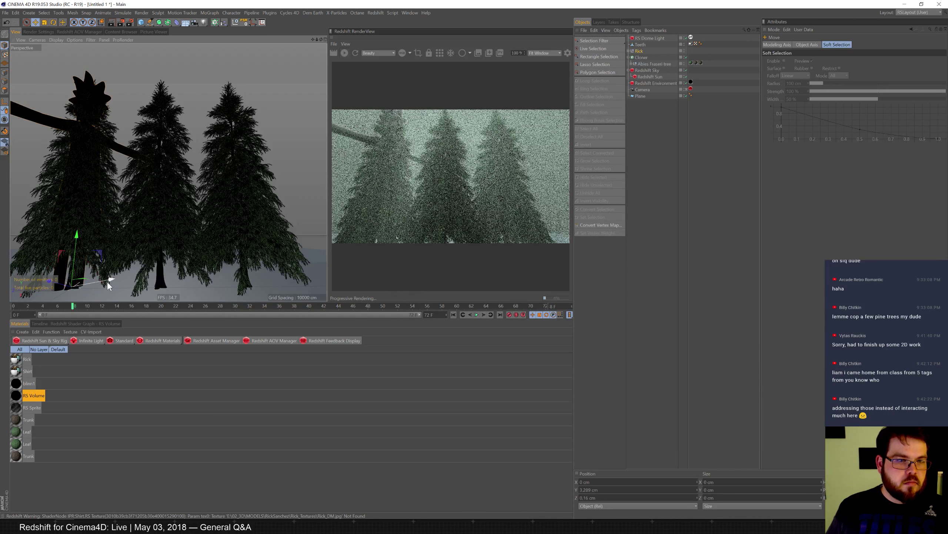
{"action": "left_click_drag", "start_coordinate": [108, 278], "coordinate": [149, 279]}
{"action": "key", "text": "r"}
{"action": "left_click_drag", "start_coordinate": [126, 291], "coordinate": [115, 290]}
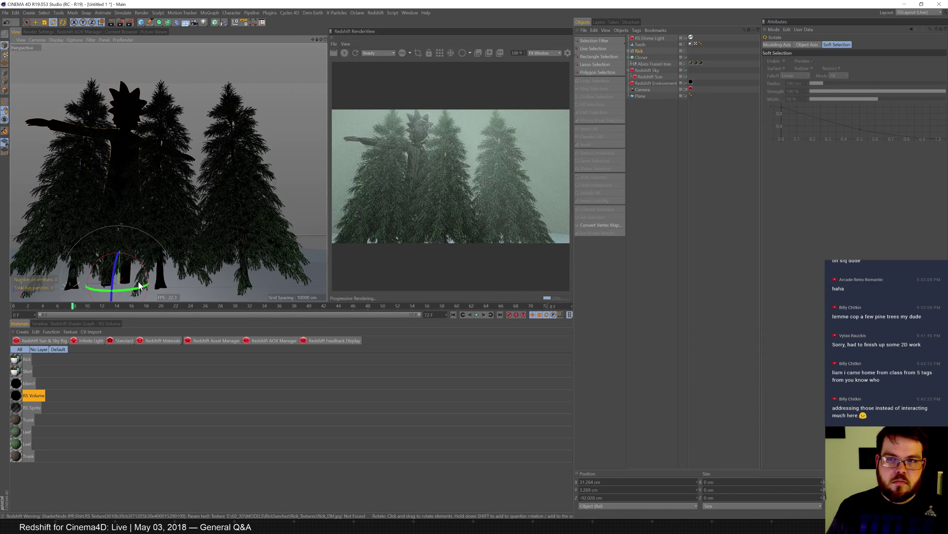
- Expand the Rick group and add a Redshift Proxy object to the scene
{"action": "left_click", "coordinate": [629, 51]}
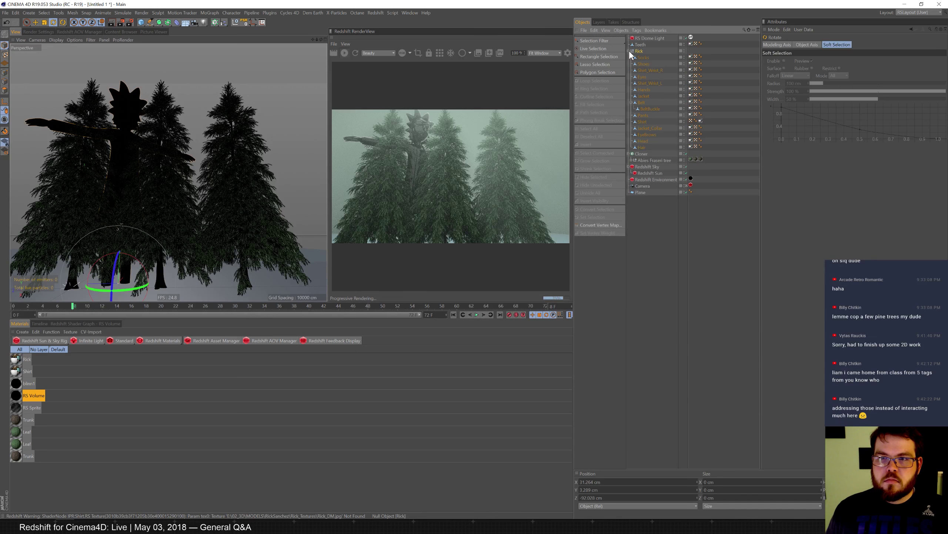
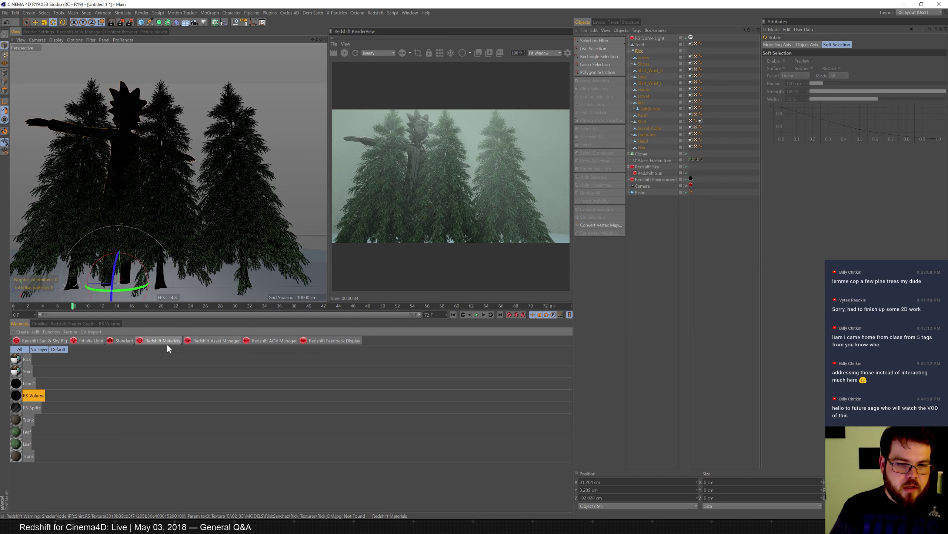
{"action": "left_click", "coordinate": [703, 260]}
{"action": "key", "text": "shift+c"}
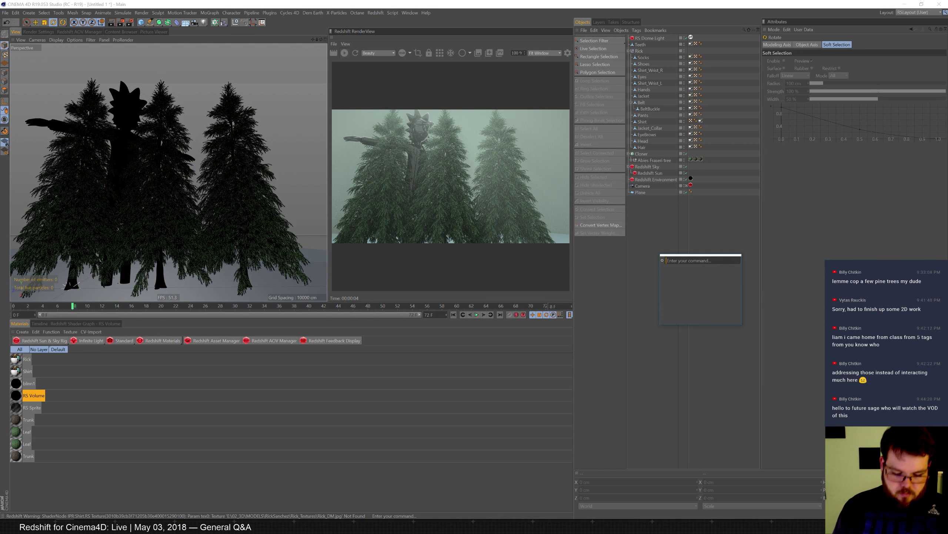
{"action": "type", "text": "cube"}
{"action": "key", "text": "Return"}
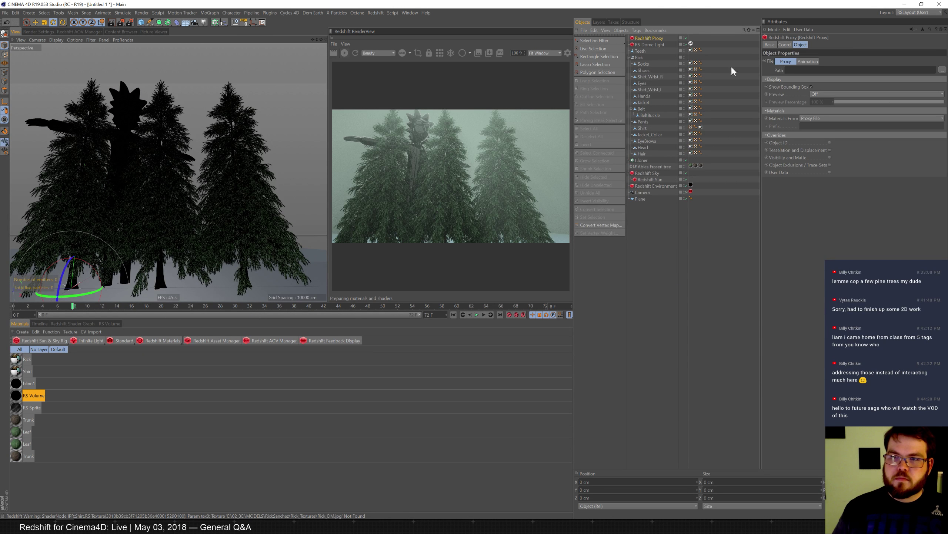
- Search the 02_3D folder for "rick" and load Rick.rs as the Redshift Proxy's file
{"action": "left_click", "coordinate": [942, 70]}
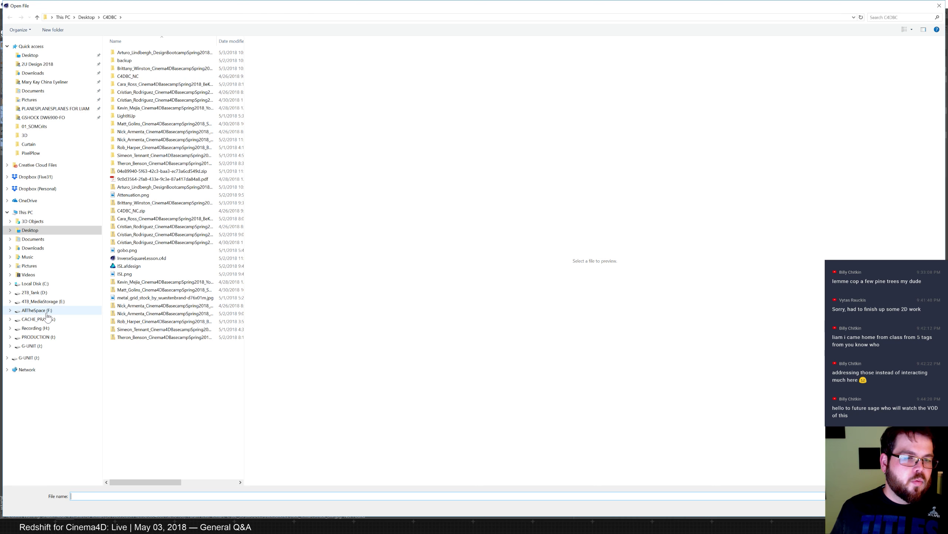
{"action": "left_click", "coordinate": [44, 302]}
{"action": "double_click", "coordinate": [130, 93]}
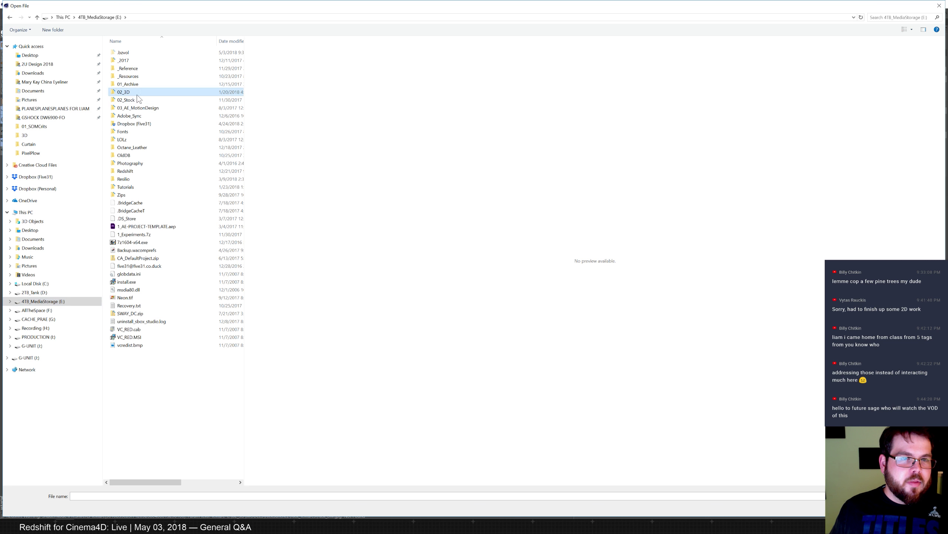
{"action": "left_click", "coordinate": [889, 17]}
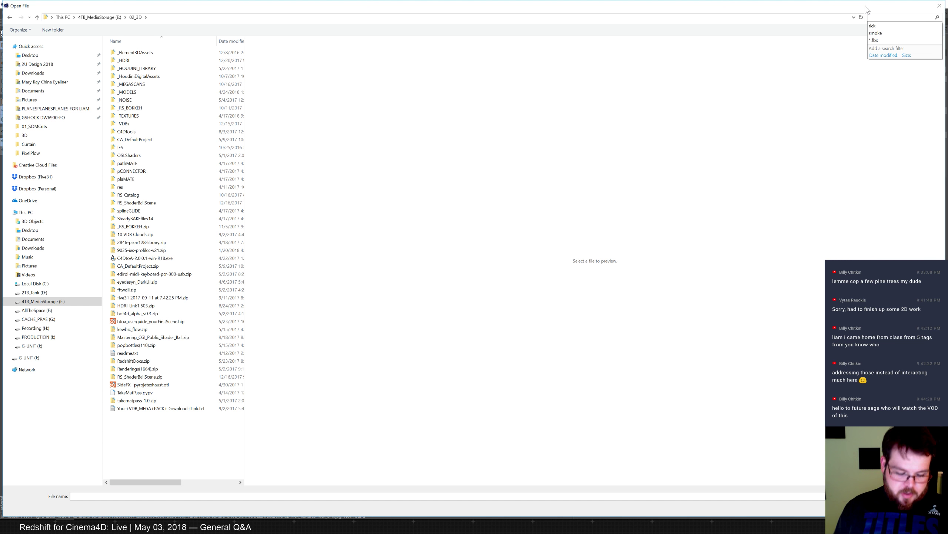
{"action": "type", "text": "rick"}
{"action": "key", "text": "Return"}
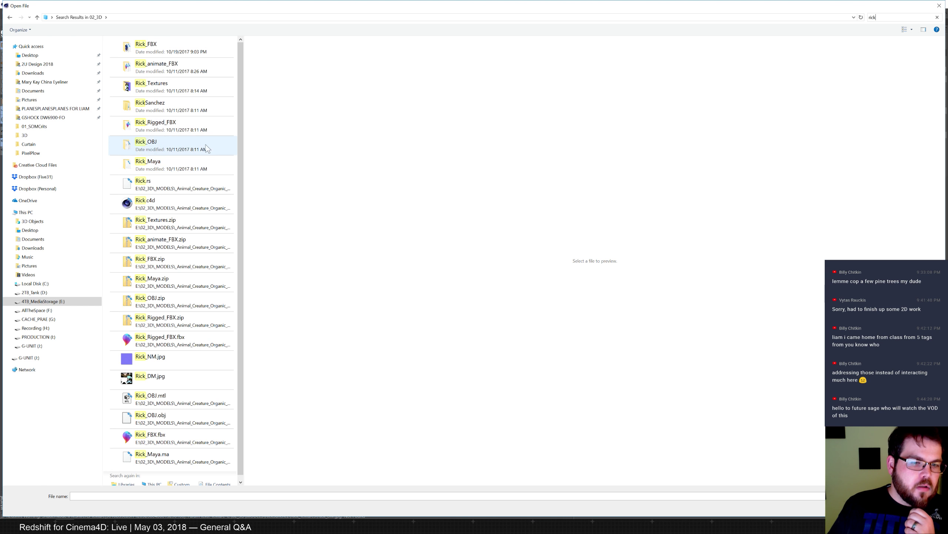
{"action": "left_click_drag", "start_coordinate": [241, 230], "coordinate": [245, 251]}
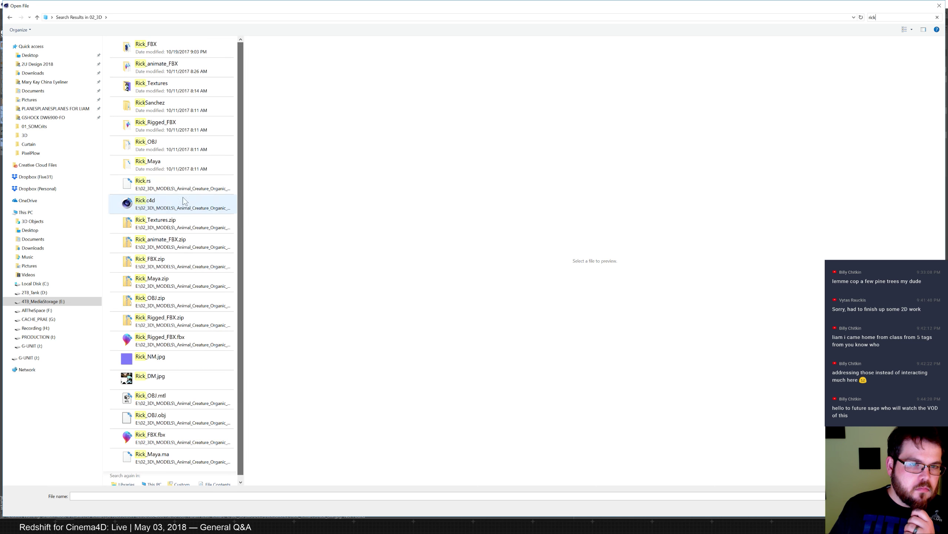
{"action": "double_click", "coordinate": [197, 182]}
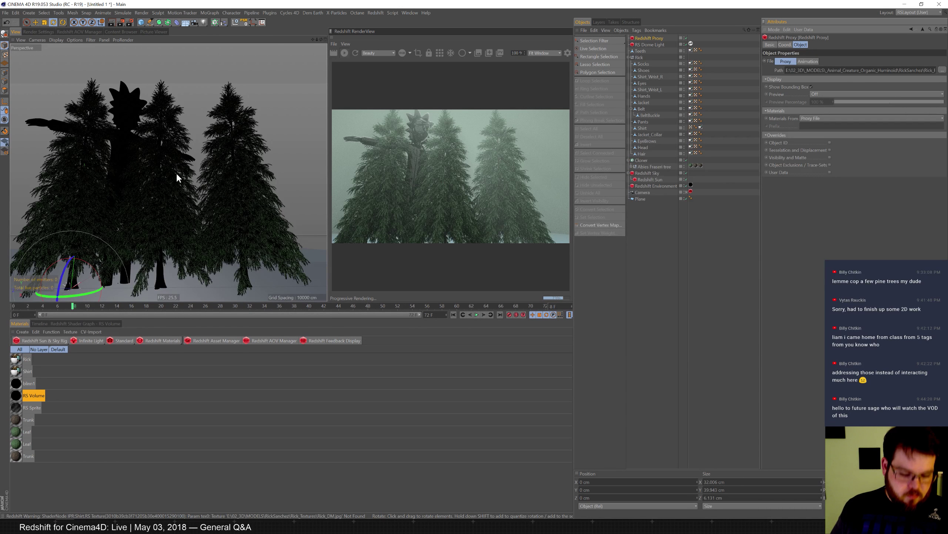
- Try to scale up the Redshift Proxy and move it to about Z -149.5 cm
{"action": "key", "text": "t"}
{"action": "left_click_drag", "start_coordinate": [175, 165], "coordinate": [272, 55]}
{"action": "key", "text": "e"}
{"action": "left_click_drag", "start_coordinate": [26, 287], "coordinate": [153, 269]}
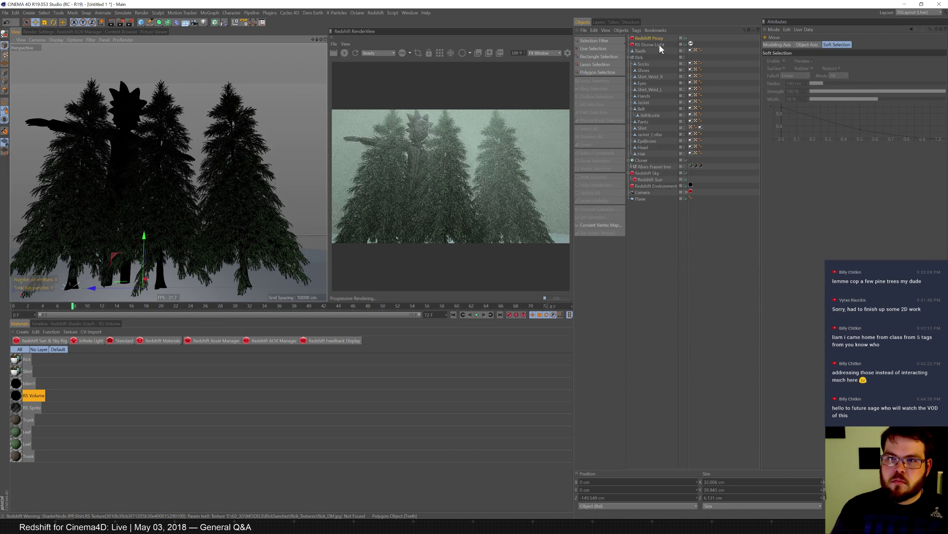
- Set the Redshift Proxy's preview to Bounding Box
{"action": "left_click", "coordinate": [650, 39]}
{"action": "left_click", "coordinate": [823, 93]}
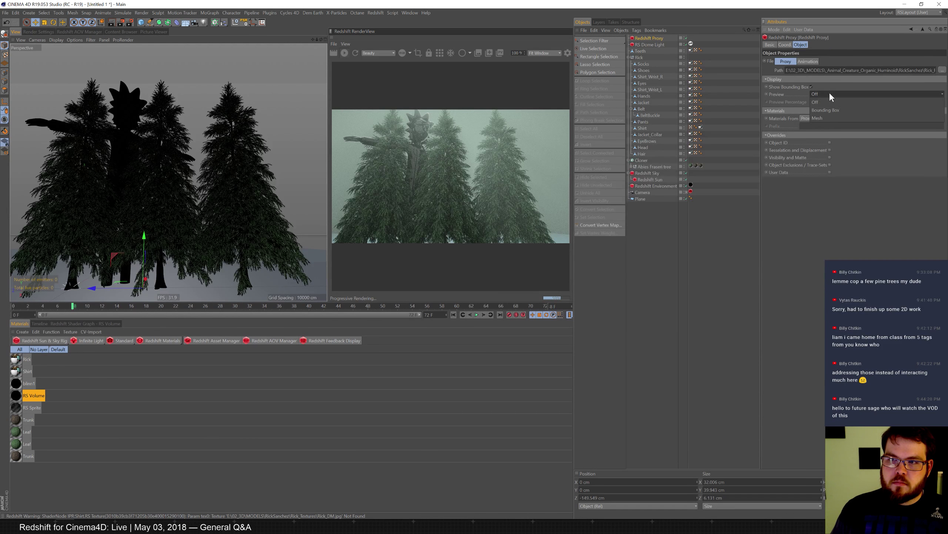
{"action": "left_click", "coordinate": [839, 108]}
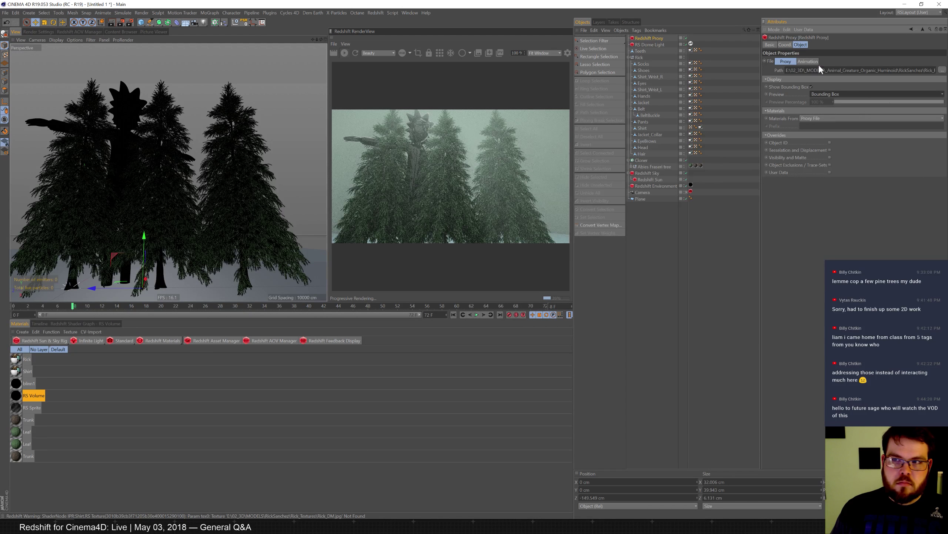
- Try scaling the Redshift Proxy to 50 on the X and Y axes
{"action": "left_click", "coordinate": [785, 45]}
{"action": "type", "text": "50"}
{"action": "key", "text": "Tab"}
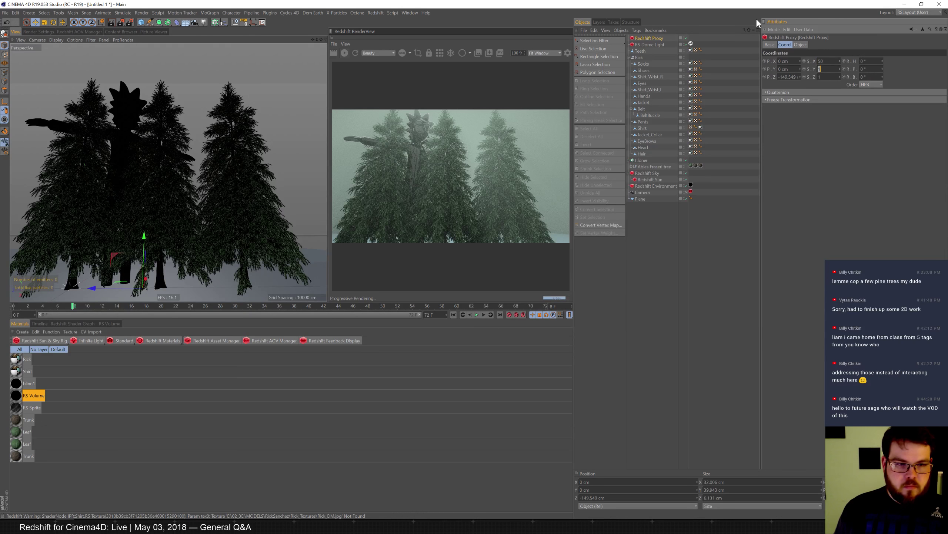
{"action": "type", "text": "50"}
{"action": "key", "text": "Tab"}
- Set the Redshift Proxy's scale to 5 on all three axes
{"action": "key", "text": "shift+Tab"}
{"action": "key", "text": "shift+Tab"}
{"action": "type", "text": "5"}
{"action": "key", "text": "Tab"}
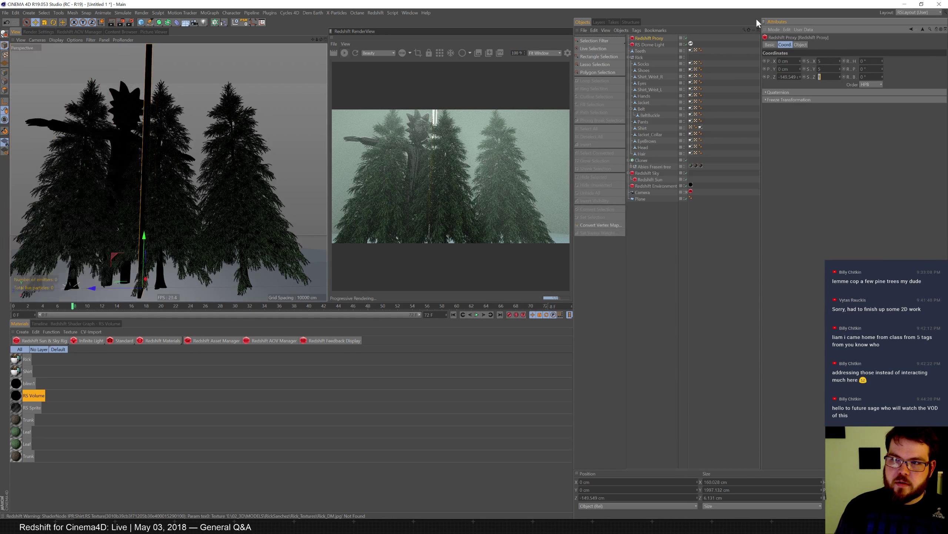
{"action": "type", "text": "5"}
{"action": "key", "text": "Tab"}
{"action": "type", "text": "5"}
{"action": "key", "text": "Return"}
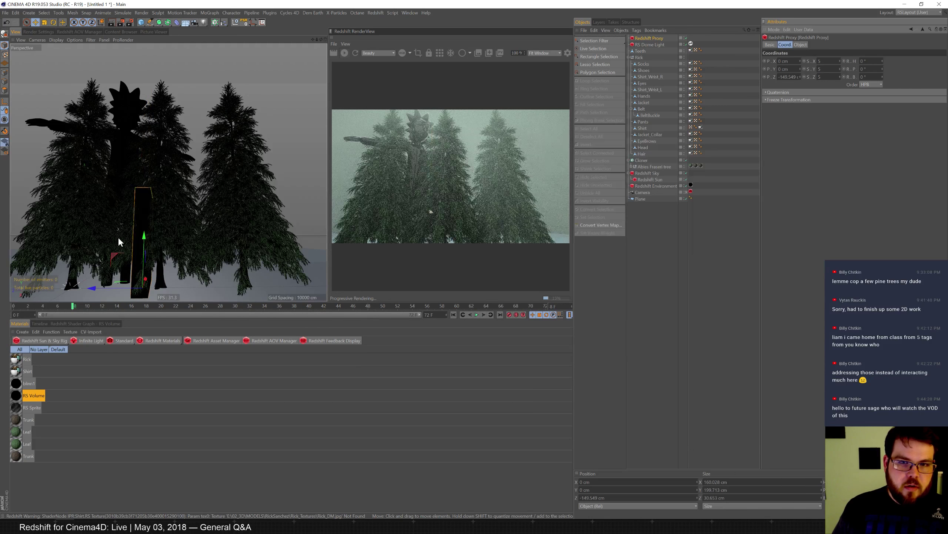
- Move the Redshift Proxy to about Z -277.6 cm and delete the original Rick group
{"action": "left_click_drag", "start_coordinate": [99, 289], "coordinate": [145, 290]}
{"action": "left_click", "coordinate": [639, 57]}
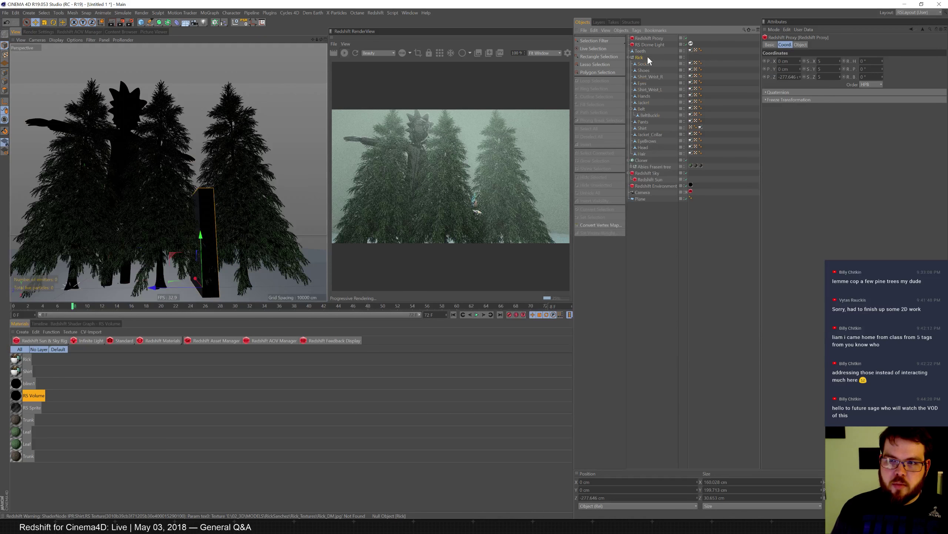
{"action": "key", "text": "Delete"}
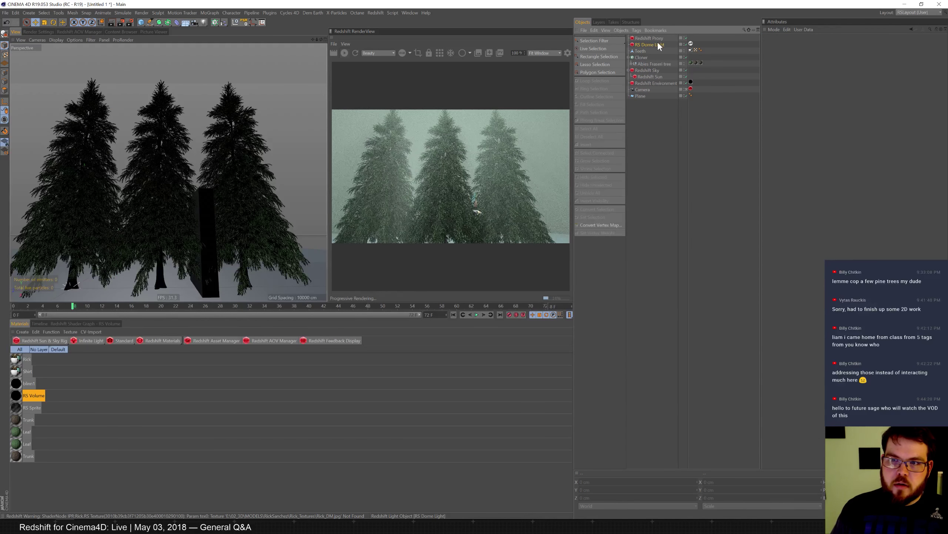
- Set the Redshift Proxy's scale to 8 on all three axes
{"action": "left_click", "coordinate": [652, 38]}
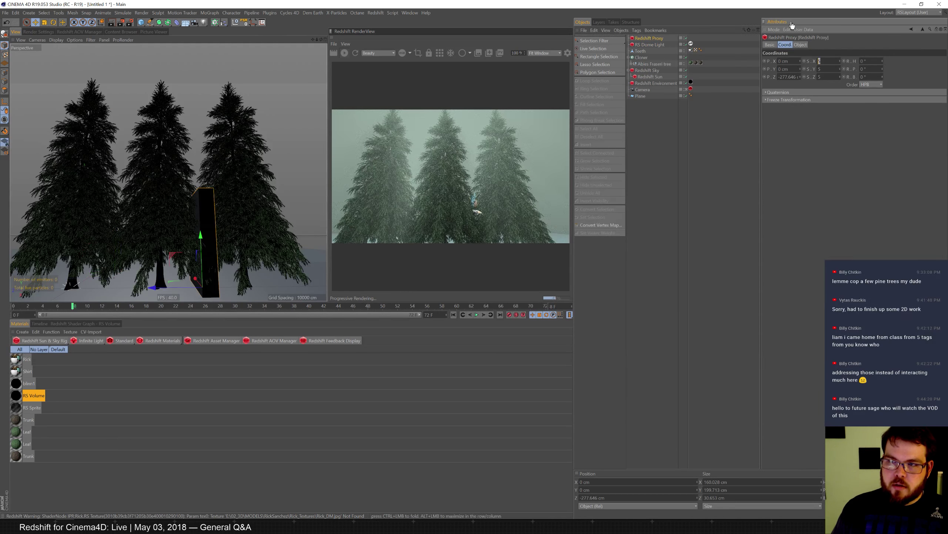
{"action": "type", "text": "8"}
{"action": "key", "text": "Tab"}
{"action": "type", "text": "8"}
{"action": "key", "text": "Tab"}
{"action": "type", "text": "8"}
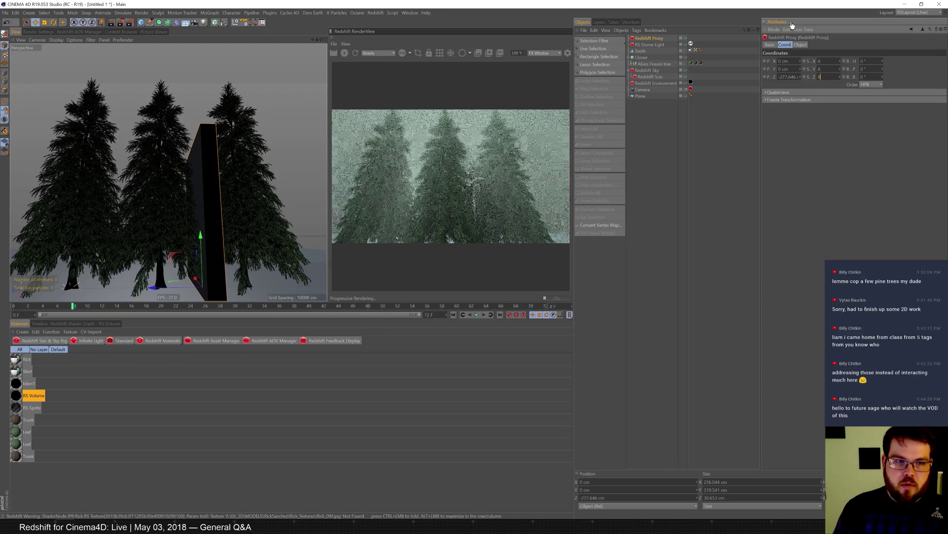
{"action": "key", "text": "Return"}
- Rotate the Redshift Proxy to a heading of about -58.4° and move it to about X 0.7 cm, Z -79.4 cm
{"action": "key", "text": "r"}
{"action": "left_click_drag", "start_coordinate": [201, 292], "coordinate": [133, 292]}
{"action": "key", "text": "e"}
{"action": "left_click_drag", "start_coordinate": [240, 283], "coordinate": [154, 282]}
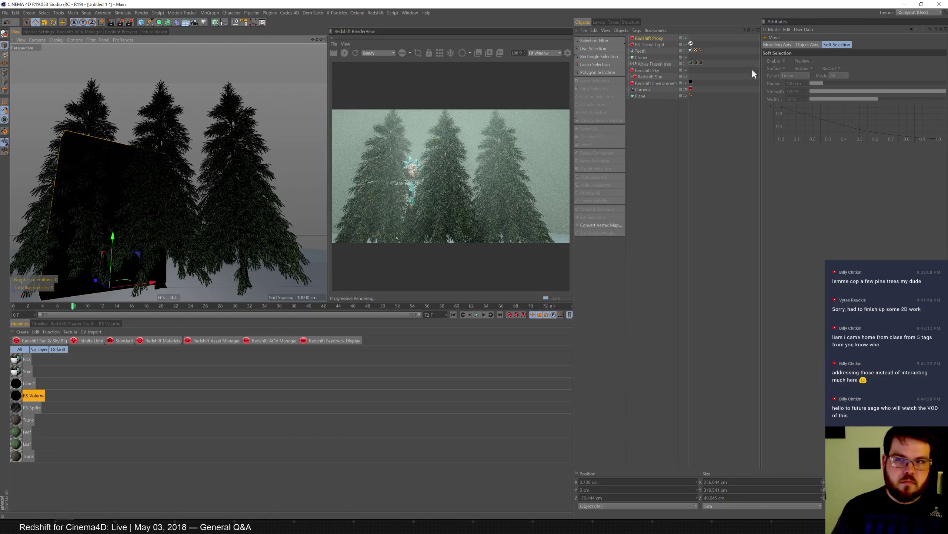
- Set the Redshift Proxy's scale to 10 on all axes and move it to about X -7.9 cm, Z -95.8 cm
{"action": "left_click", "coordinate": [648, 38]}
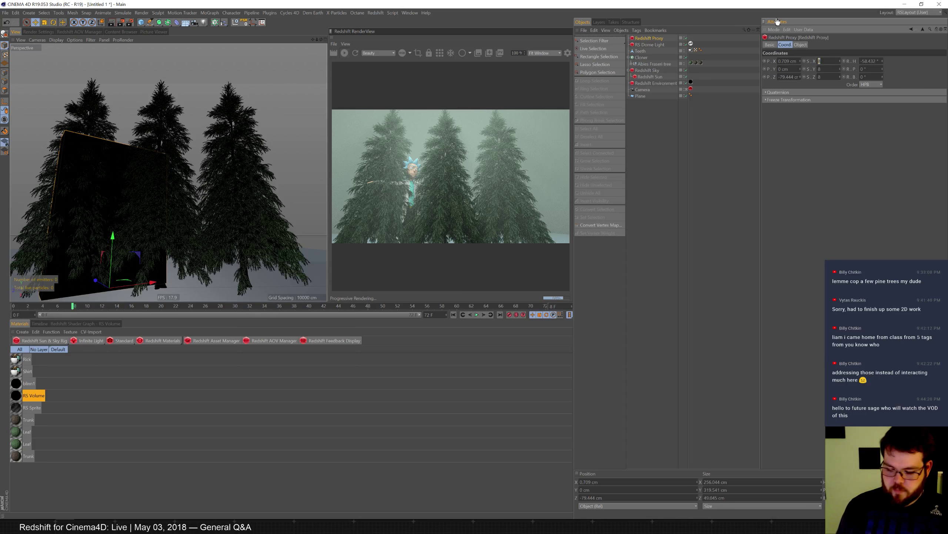
{"action": "type", "text": "10"}
{"action": "key", "text": "Tab"}
{"action": "type", "text": "10"}
{"action": "key", "text": "Return"}
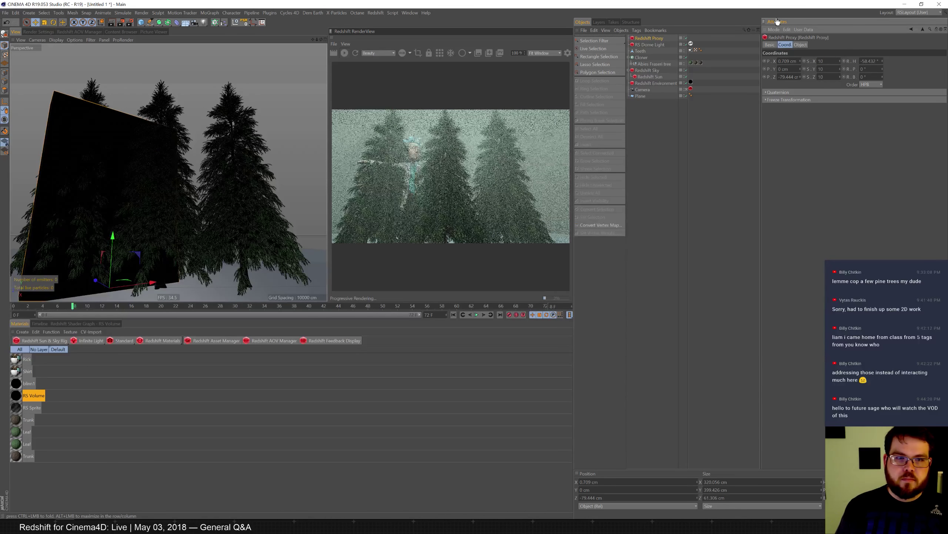
{"action": "left_click_drag", "start_coordinate": [96, 281], "coordinate": [159, 284]}
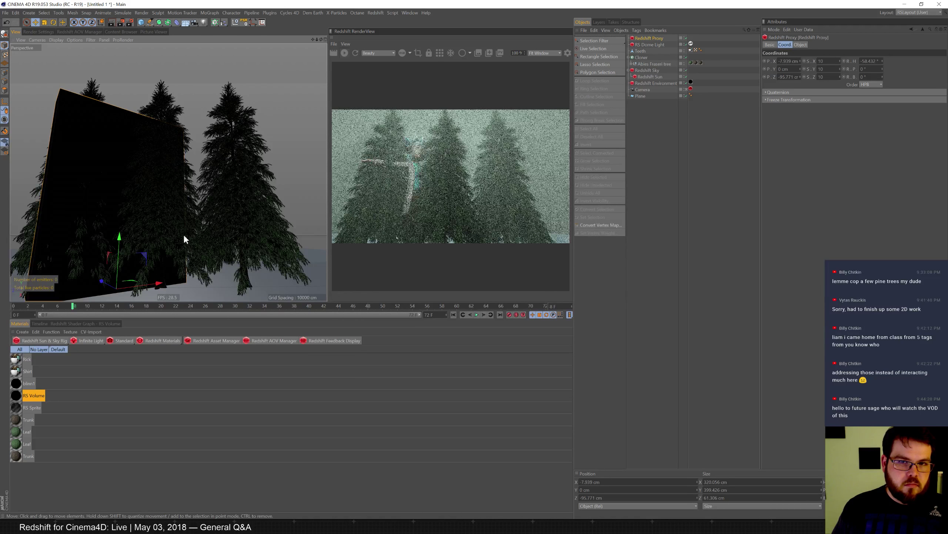
- Rotate the Redshift Proxy to a heading of about -77.6° and set its scale to 12 on all axes
{"action": "key", "text": "r"}
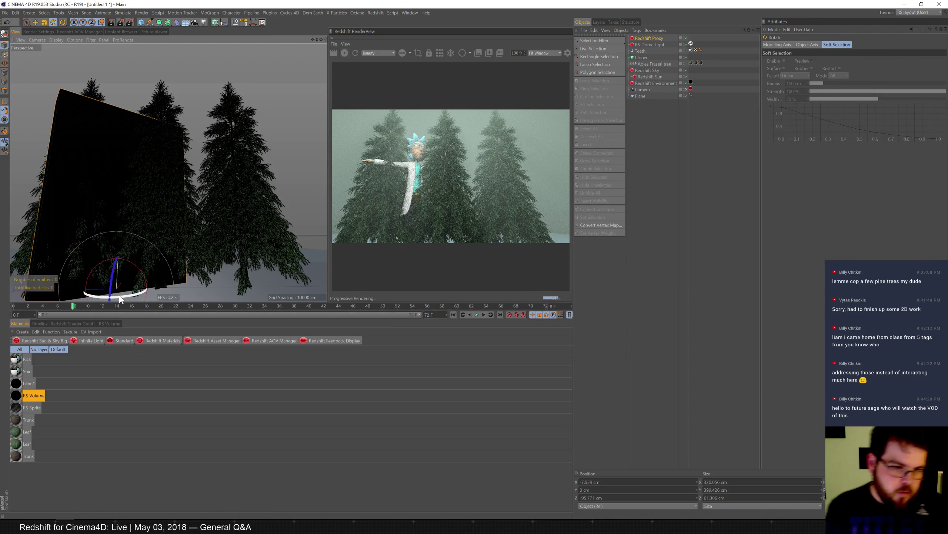
{"action": "left_click_drag", "start_coordinate": [127, 296], "coordinate": [122, 294]}
{"action": "left_click", "coordinate": [702, 39]}
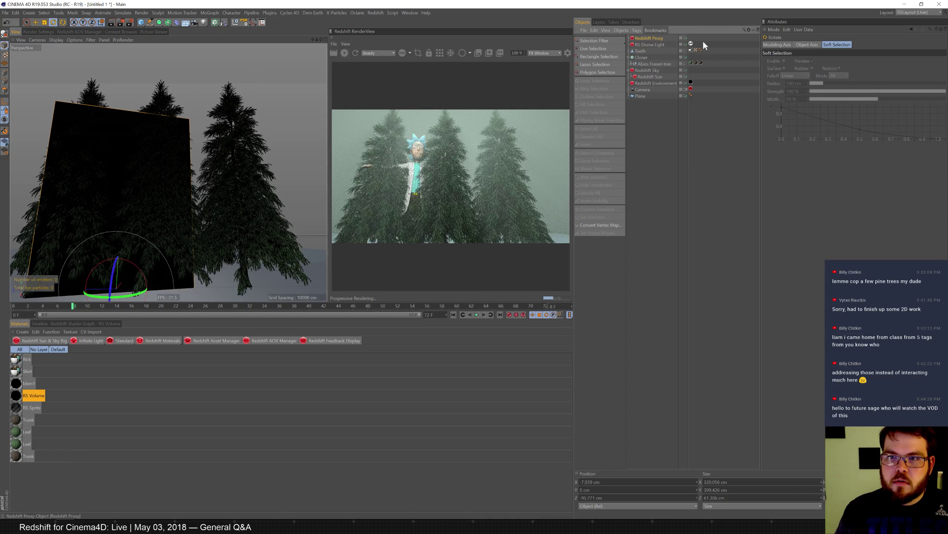
{"action": "left_click_drag", "start_coordinate": [814, 61], "coordinate": [813, 75]}
{"action": "double_click", "coordinate": [821, 61]}
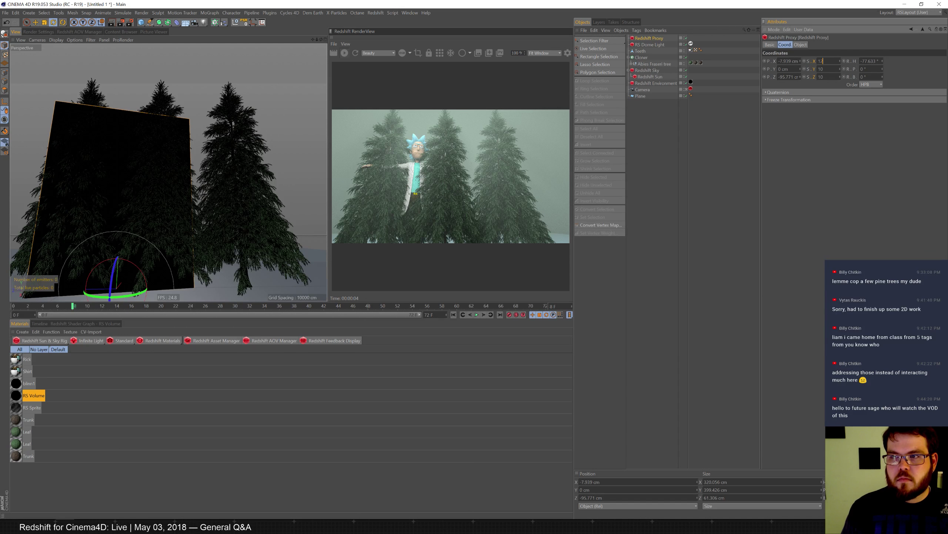
{"action": "type", "text": "12"}
{"action": "key", "text": "Return"}
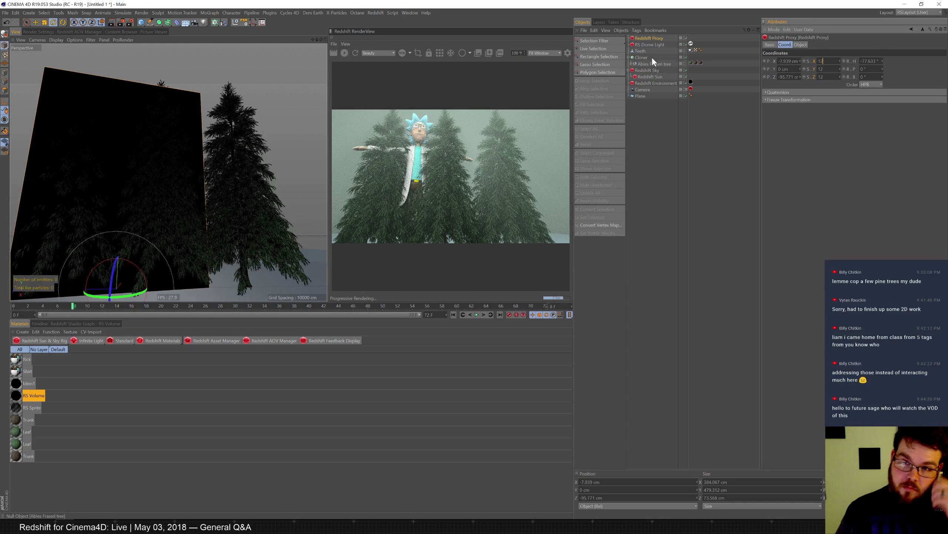
- Delete the RS Dome Light to compare the render without it, and undo the deletion
{"action": "left_click", "coordinate": [658, 45]}
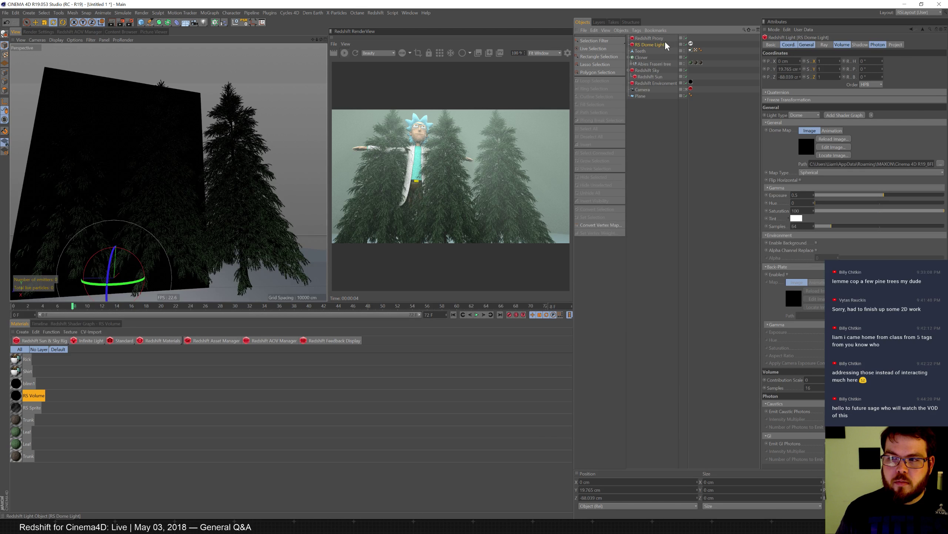
{"action": "key", "text": "Delete"}
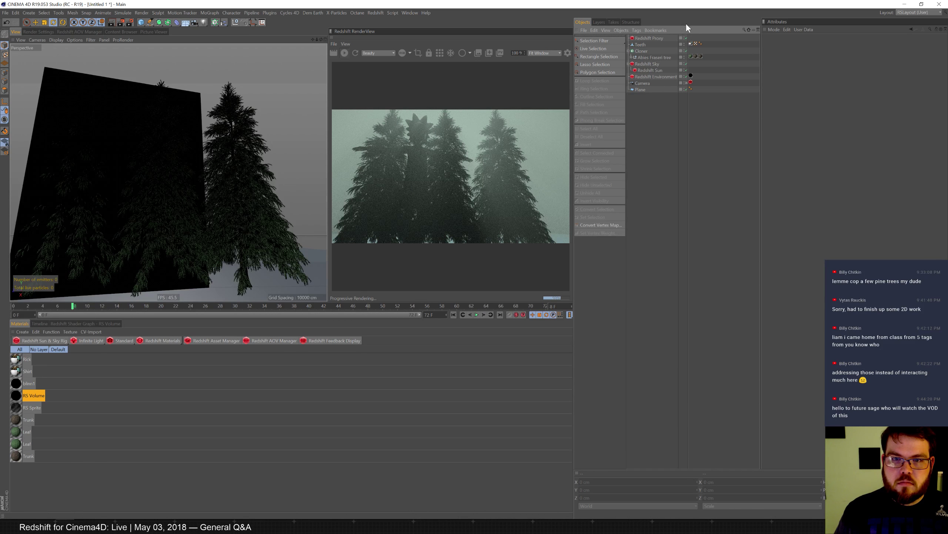
{"action": "key", "text": "ctrl+z"}
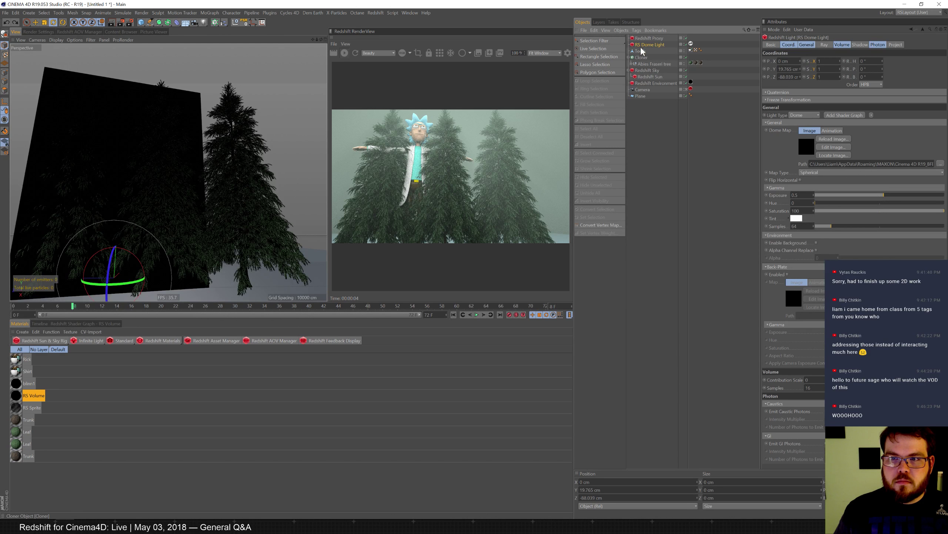
- Try several exposures on the RS Dome Light between about -3.3 and 2.3, ending at about 1.3
{"action": "left_click", "coordinate": [648, 45]}
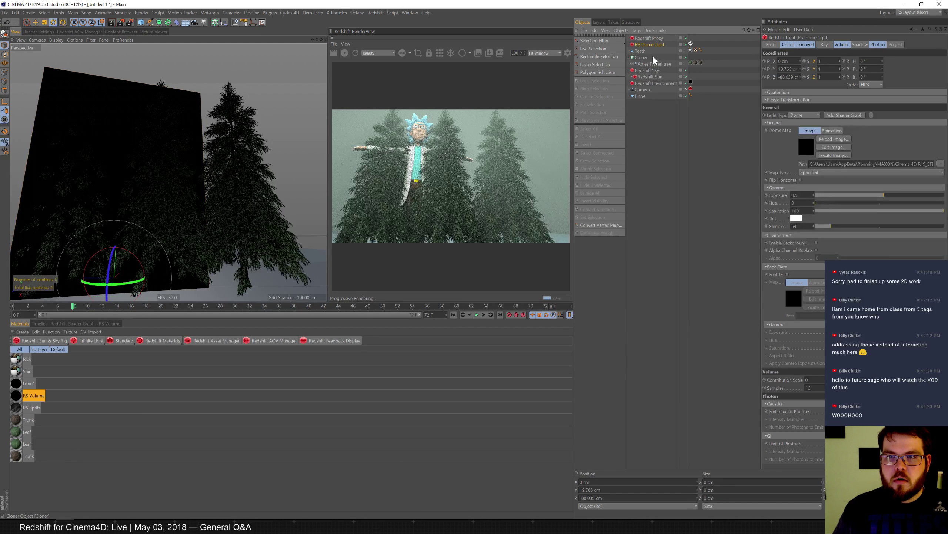
{"action": "left_click_drag", "start_coordinate": [884, 195], "coordinate": [848, 195]}
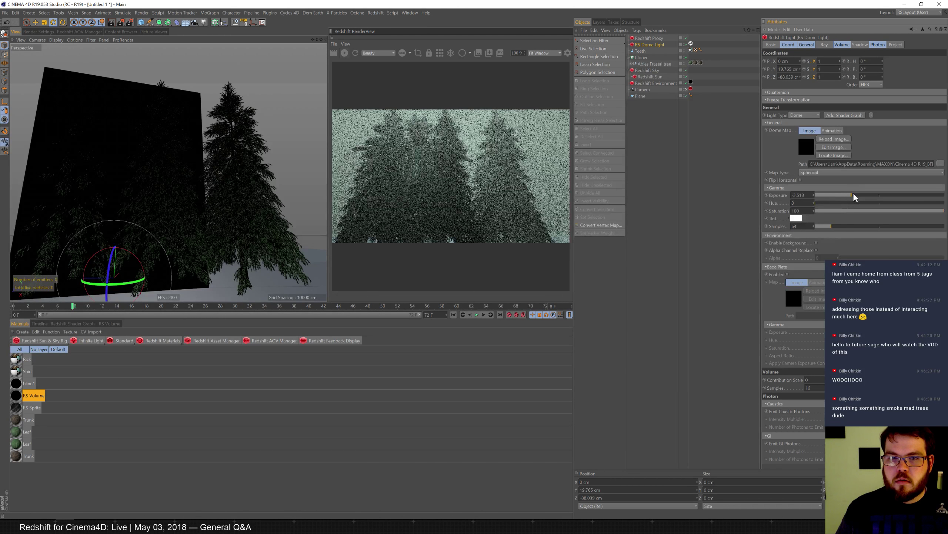
{"action": "left_click_drag", "start_coordinate": [852, 197], "coordinate": [863, 194]}
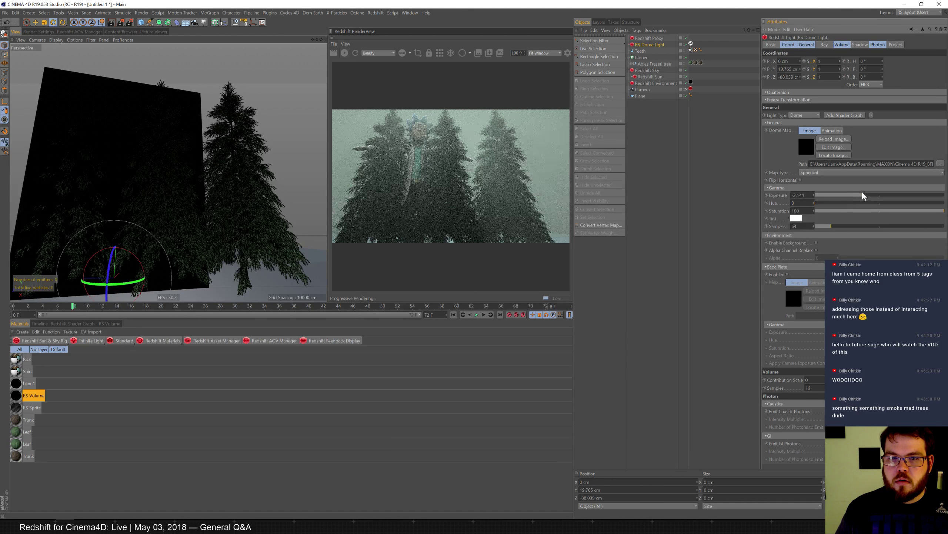
{"action": "left_click_drag", "start_coordinate": [887, 194], "coordinate": [898, 195]}
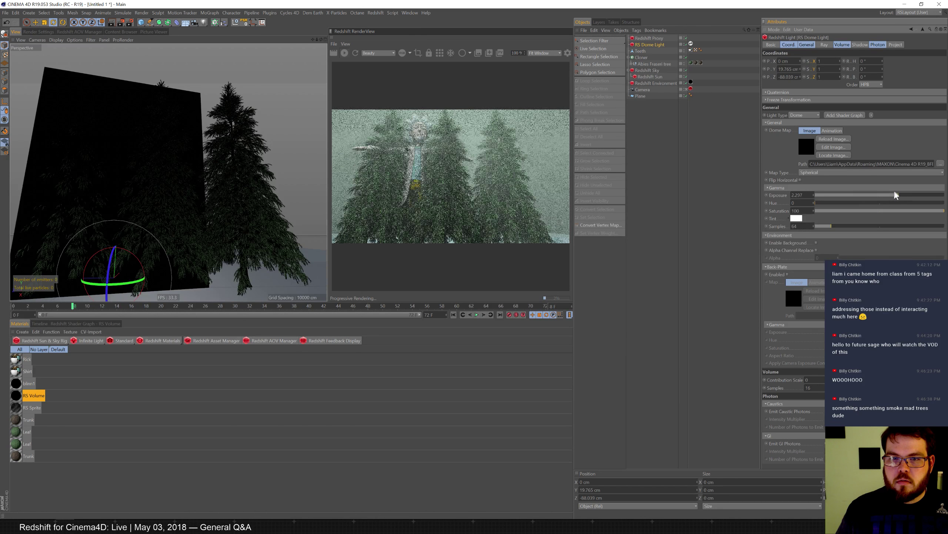
{"action": "left_click_drag", "start_coordinate": [892, 198], "coordinate": [890, 197]}
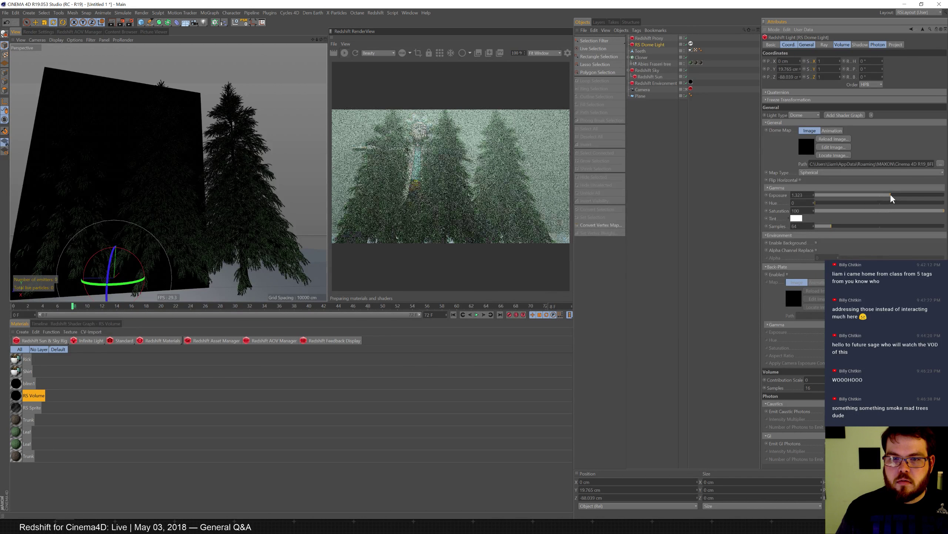
- Delete the RS Dome Light, restore it once for comparison, and remove it again
{"action": "key", "text": "Delete"}
{"action": "key", "text": "ctrl+z"}
{"action": "key", "text": "Delete"}
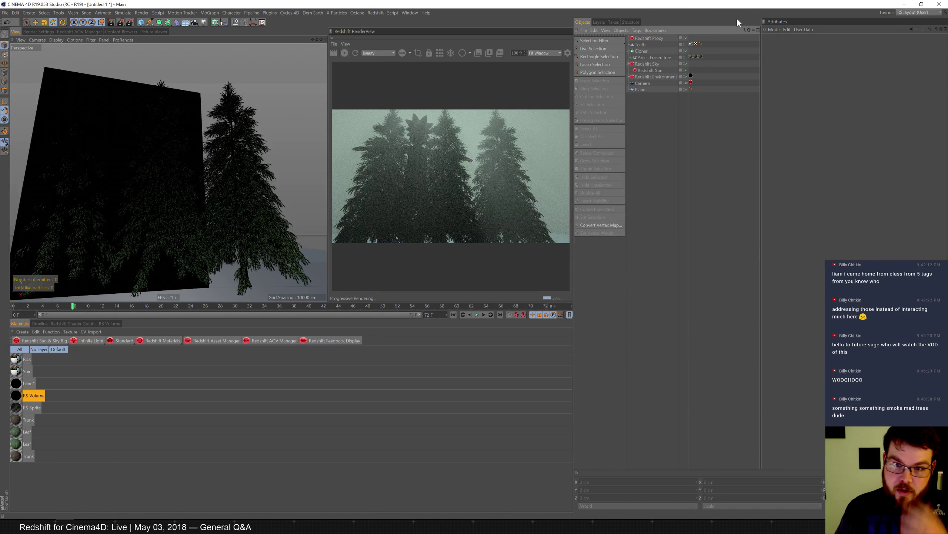
- Move the Redshift Sky above the Redshift Proxy in the object hierarchy and rotate it to a heading of about 117.6°
{"action": "left_click", "coordinate": [658, 63]}
{"action": "left_click_drag", "start_coordinate": [658, 69], "coordinate": [651, 36]}
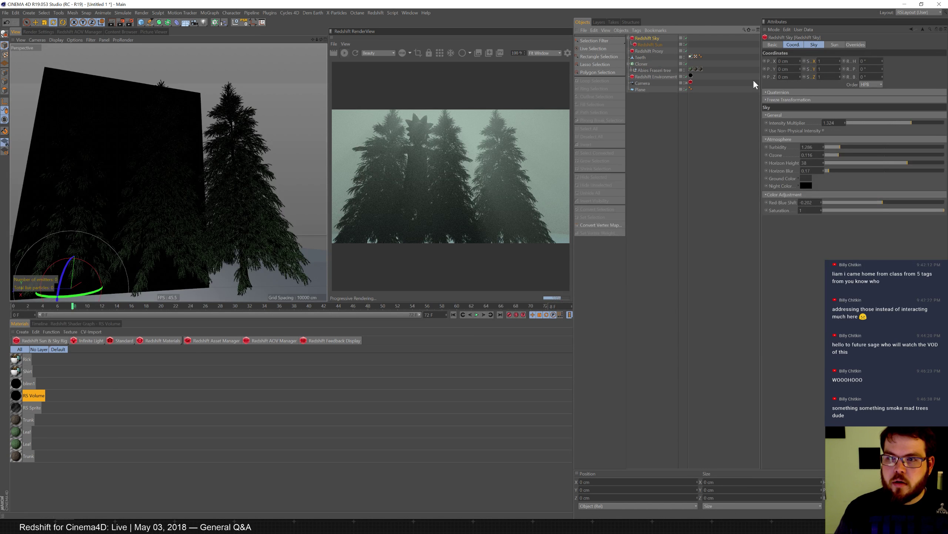
{"action": "mouse_move", "coordinate": [101, 290]}
{"action": "left_mouse_down"}
{"action": "mouse_move", "coordinate": [74, 297]}
{"action": "mouse_move", "coordinate": [92, 294]}
{"action": "left_mouse_up"}
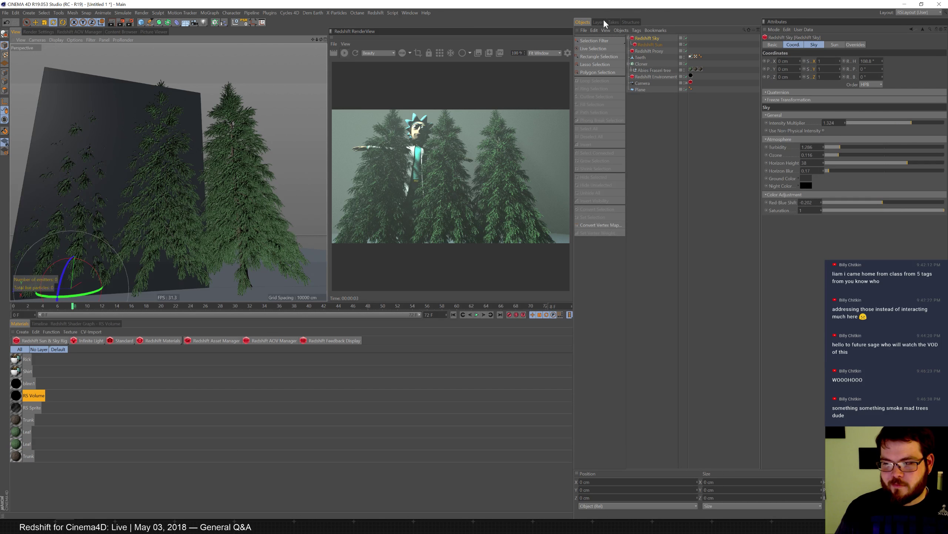
{"action": "left_click_drag", "start_coordinate": [69, 296], "coordinate": [77, 297]}
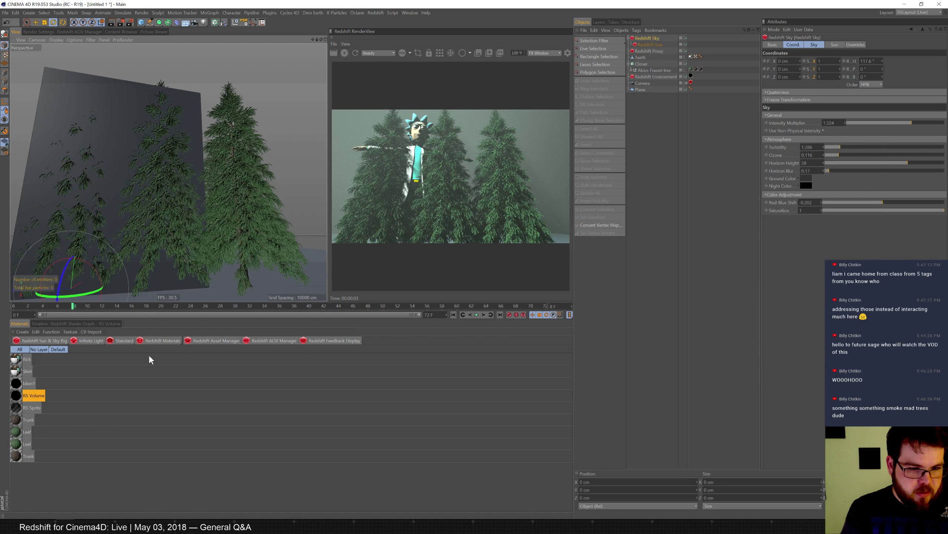
- Add a Redshift Volume object to the scene and show its object properties
{"action": "left_click", "coordinate": [59, 342]}
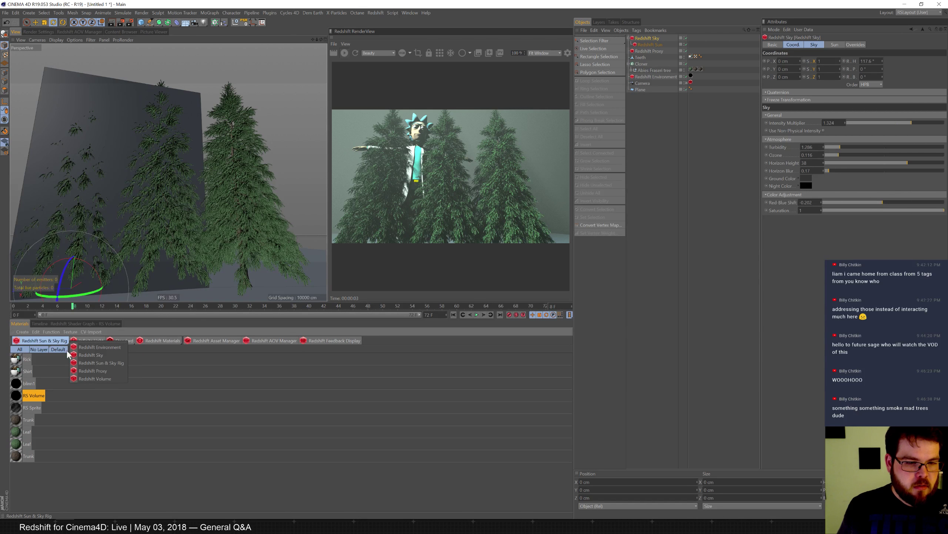
{"action": "left_click", "coordinate": [95, 379]}
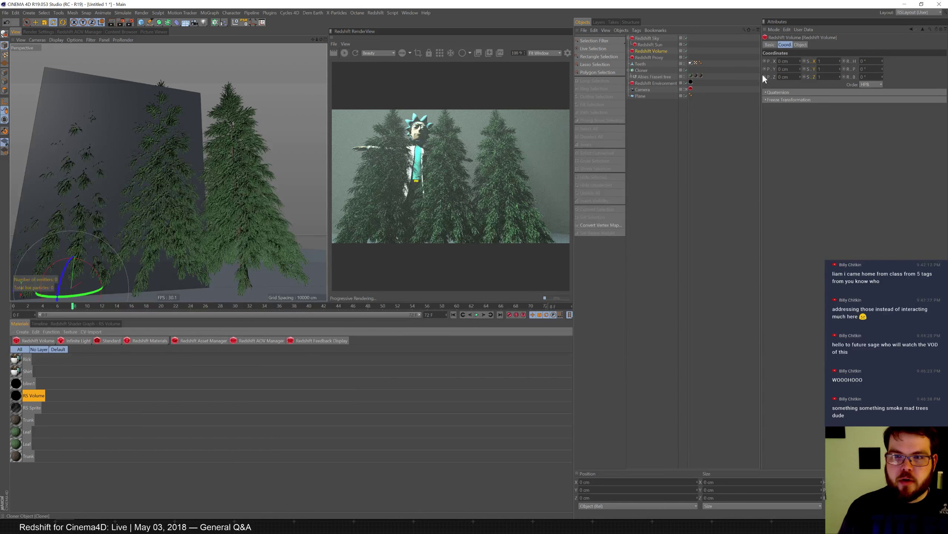
{"action": "left_click", "coordinate": [806, 45]}
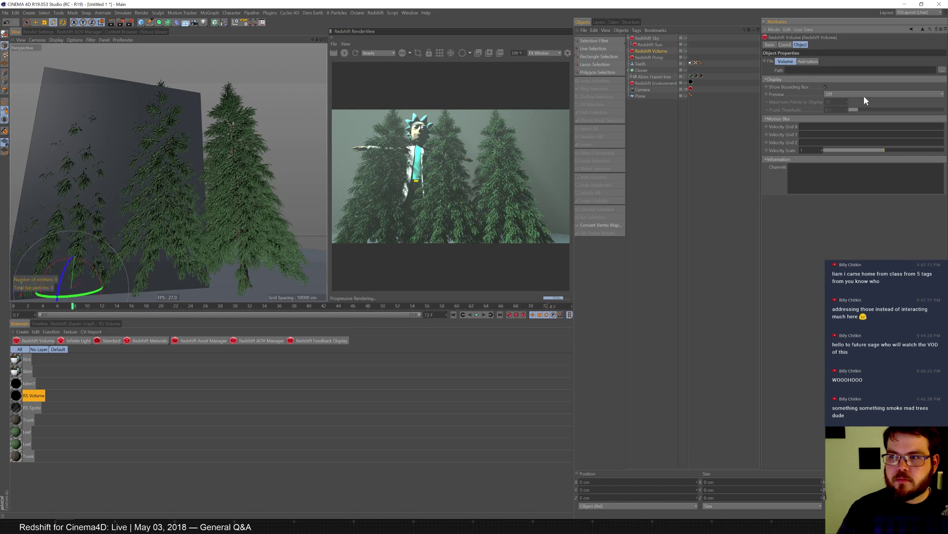
- Load VDB_PACK_Smoke10.vdb from the SMOKE_10 folder of the VDB_MEGA PACK into the Redshift Volume
{"action": "left_click", "coordinate": [941, 70]}
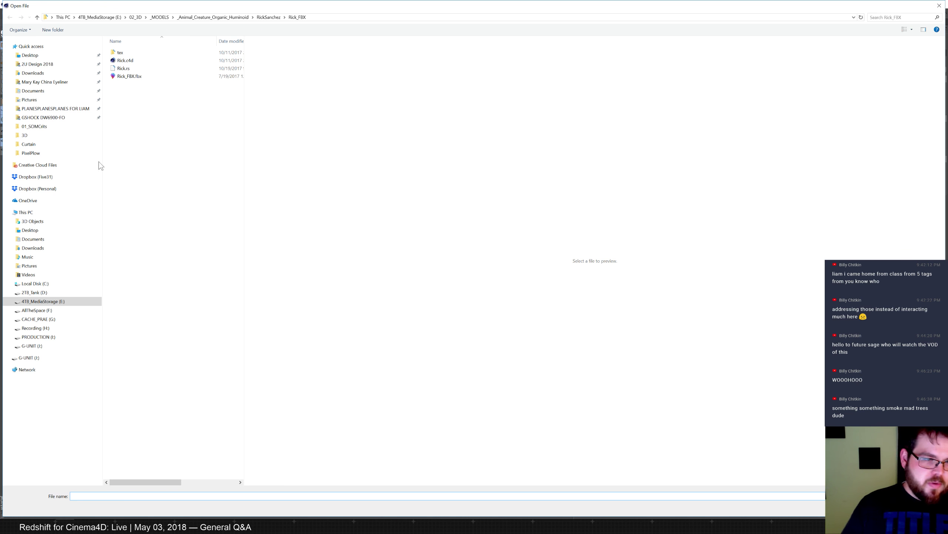
{"action": "left_click", "coordinate": [59, 302]}
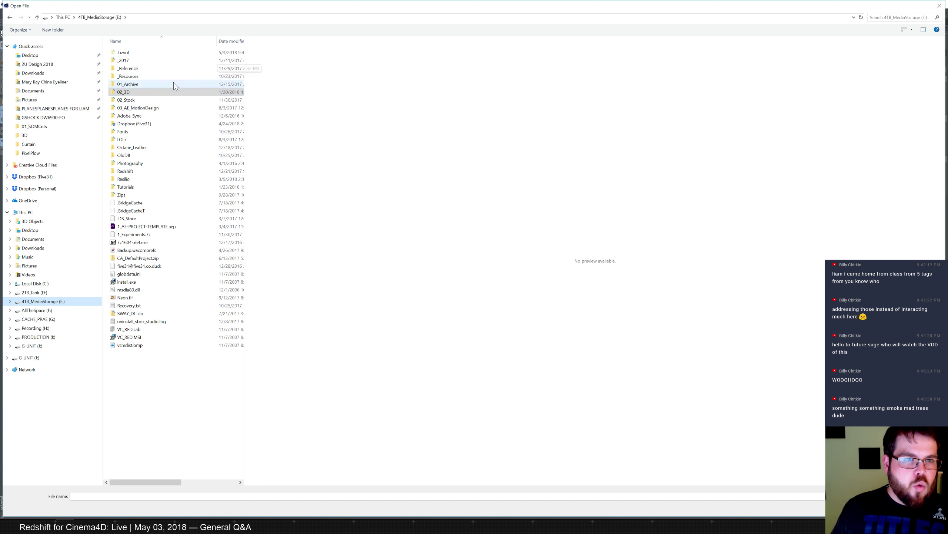
{"action": "double_click", "coordinate": [142, 93]}
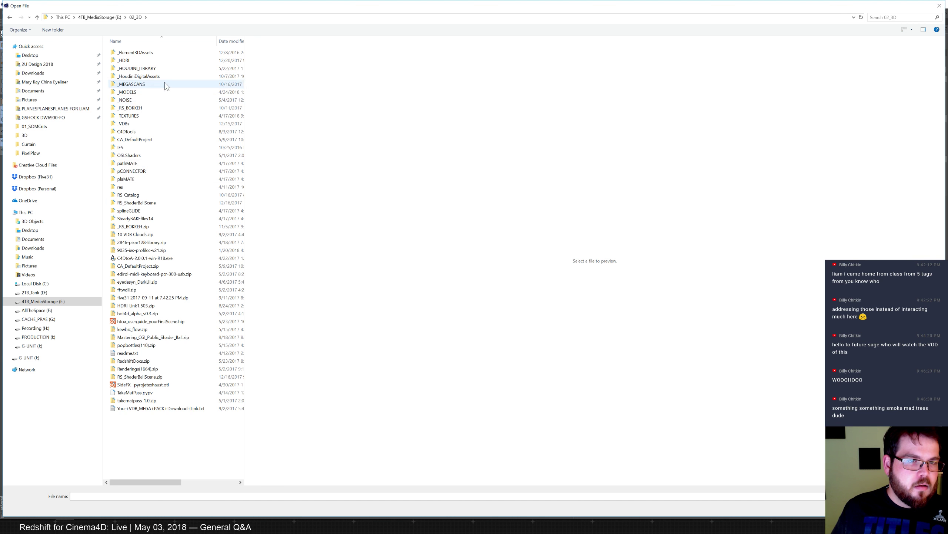
{"action": "double_click", "coordinate": [135, 123]}
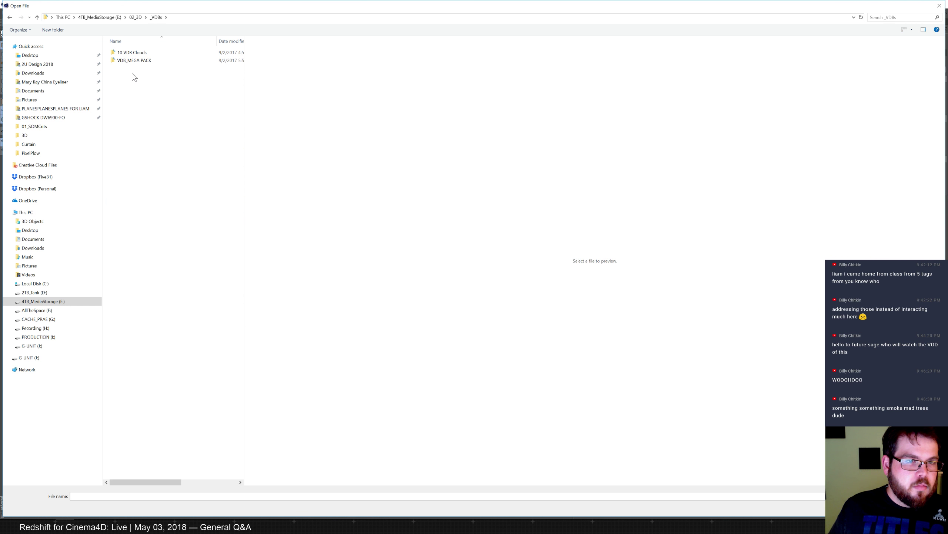
{"action": "double_click", "coordinate": [137, 61]}
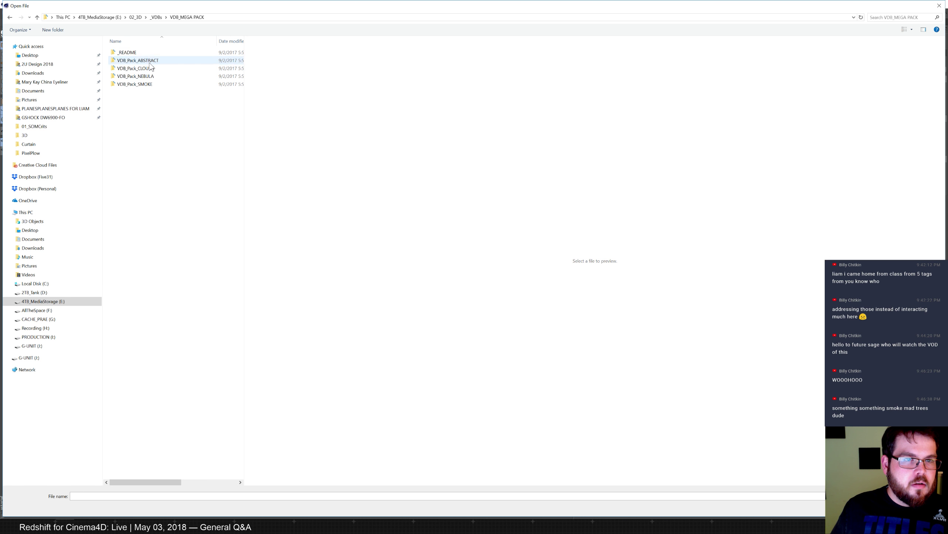
{"action": "double_click", "coordinate": [140, 84]}
{"action": "double_click", "coordinate": [127, 131]}
{"action": "left_click", "coordinate": [173, 60]}
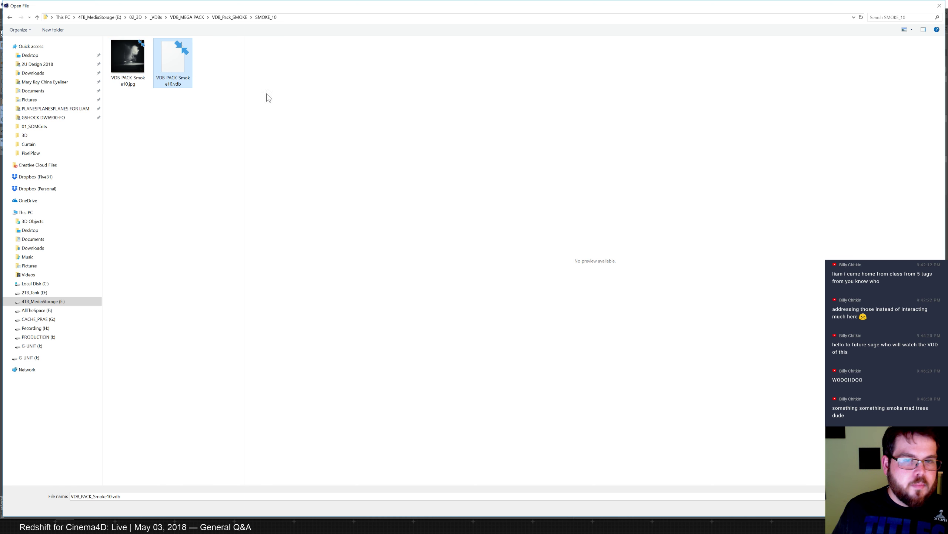
{"action": "key", "text": "Return"}
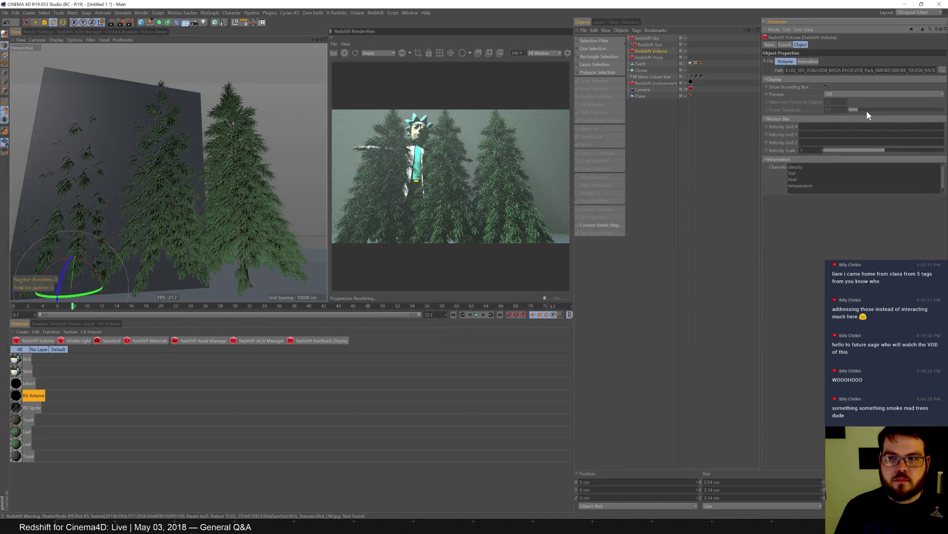
- Create a Redshift Volume material, assign it to the Redshift Volume, and set its Scatter channel to density
{"action": "left_click", "coordinate": [149, 340]}
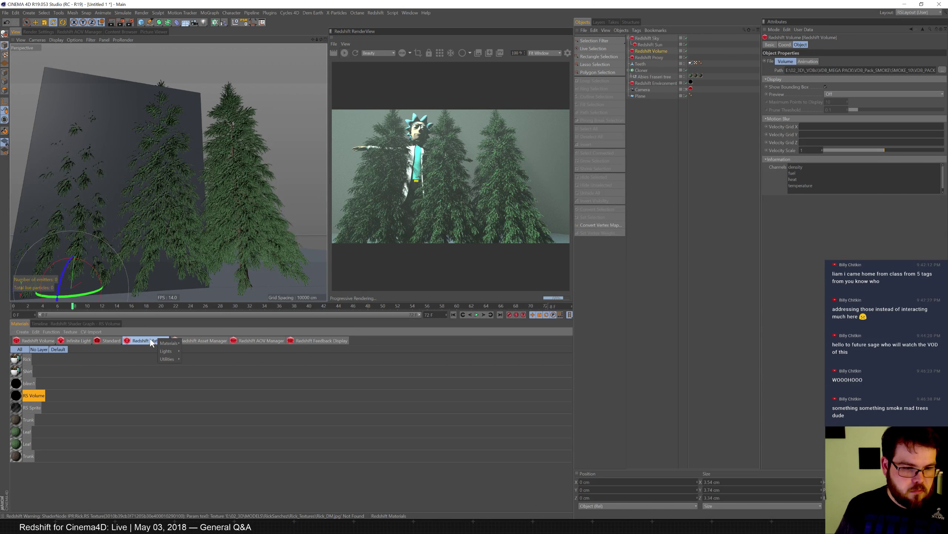
{"action": "left_click", "coordinate": [206, 415]}
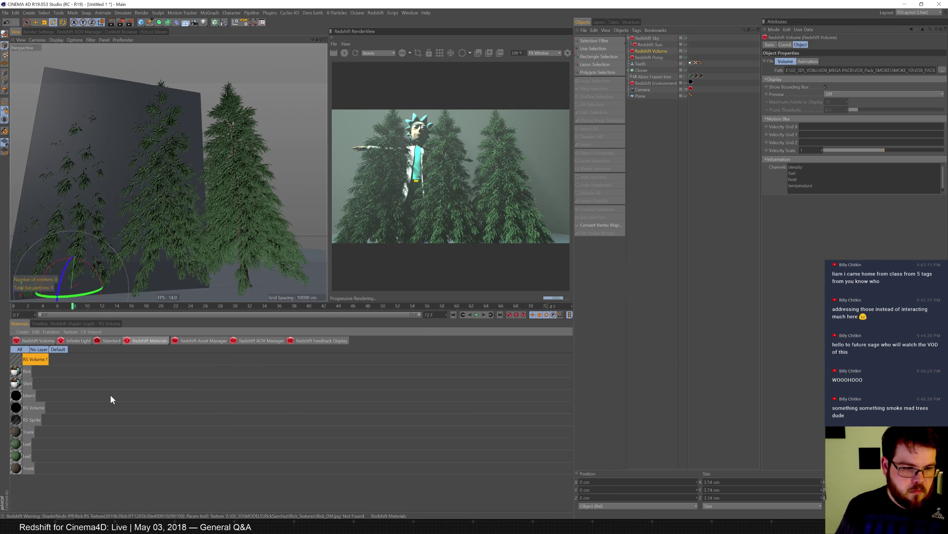
{"action": "left_click", "coordinate": [20, 361]}
{"action": "left_click_drag", "start_coordinate": [672, 51], "coordinate": [672, 51]}
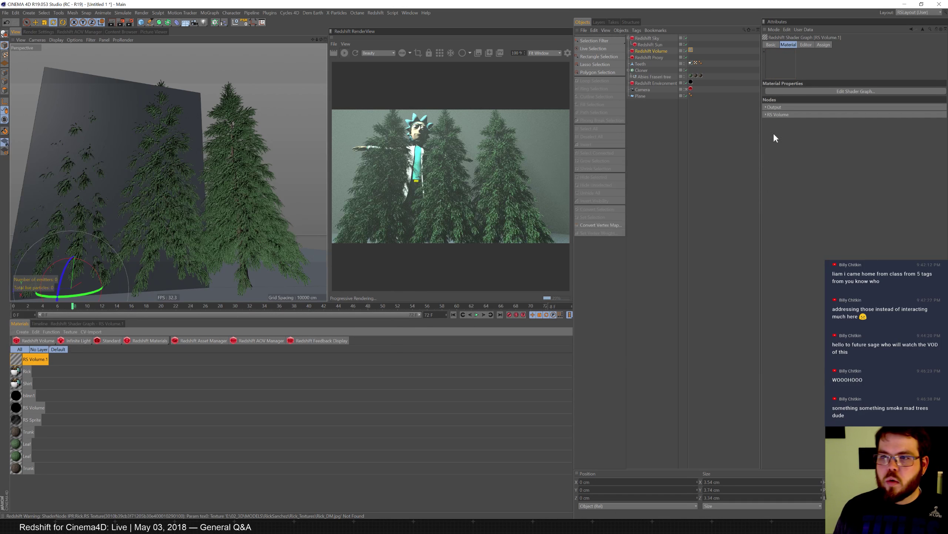
{"action": "left_click", "coordinate": [778, 114]}
{"action": "type", "text": "dens"}
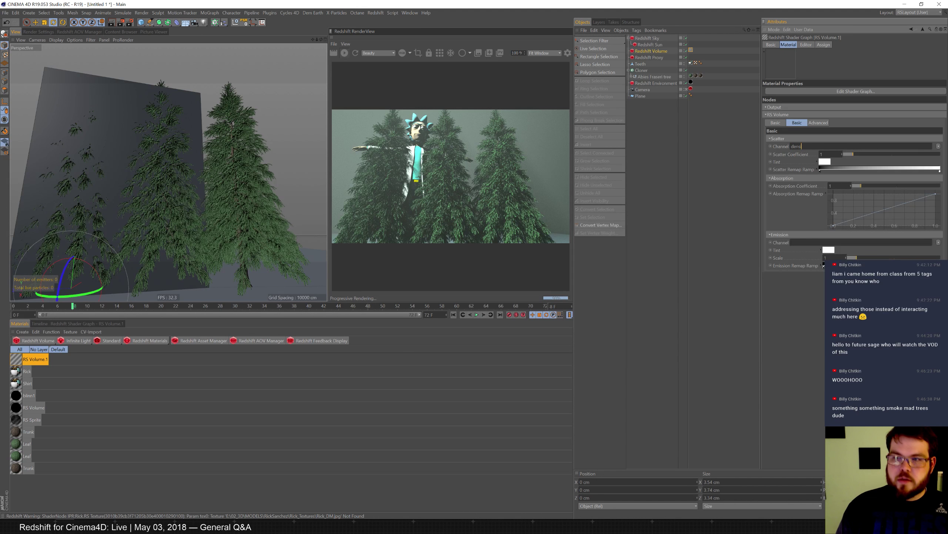
{"action": "type", "text": "ity"}
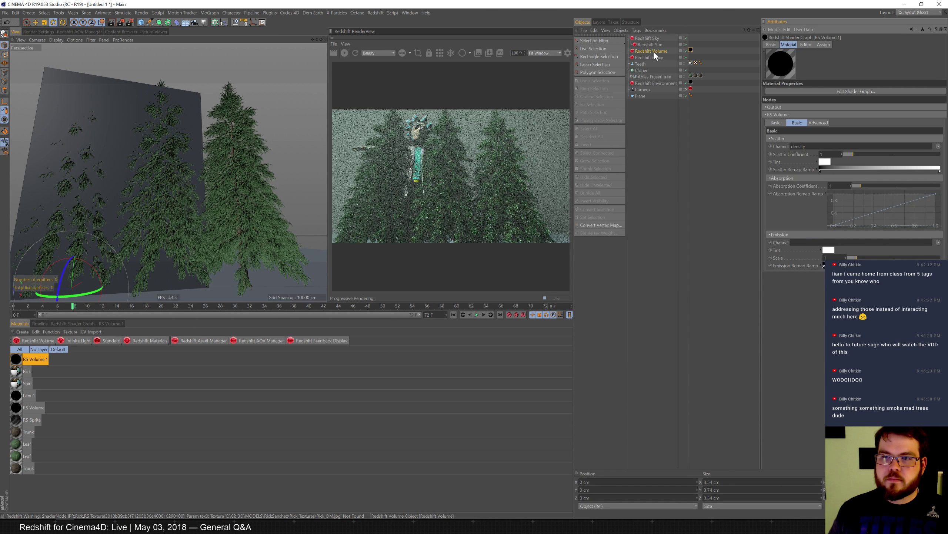
- Try to enlarge the Redshift Volume with a scale of 10 on its axes
{"action": "left_click", "coordinate": [652, 51]}
{"action": "left_click", "coordinate": [785, 45]}
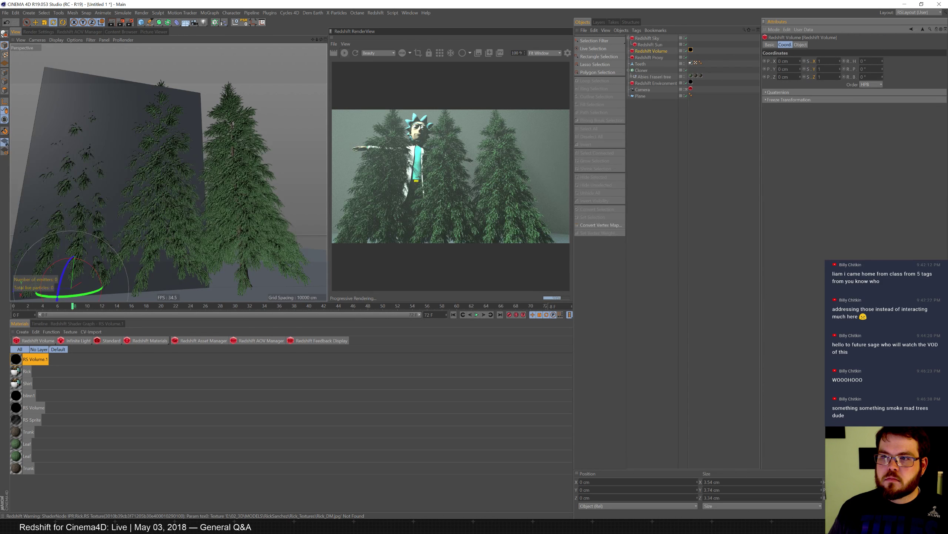
{"action": "type", "text": "10"}
{"action": "key", "text": "Return"}
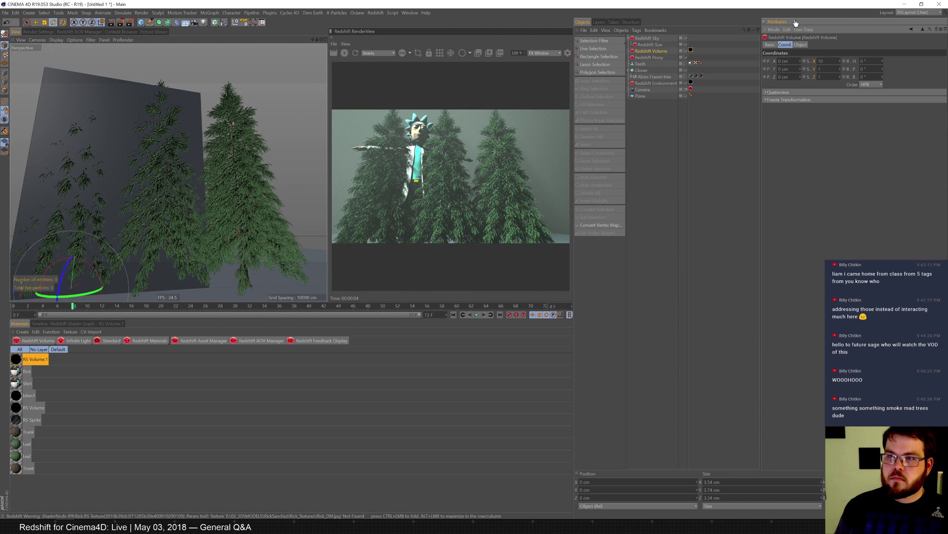
{"action": "key", "text": "ctrl+Return"}
{"action": "type", "text": "e"}
- Move the Redshift Volume up beside the treetops, to about Y 396 cm and Z -300 cm
{"action": "left_click", "coordinate": [663, 50]}
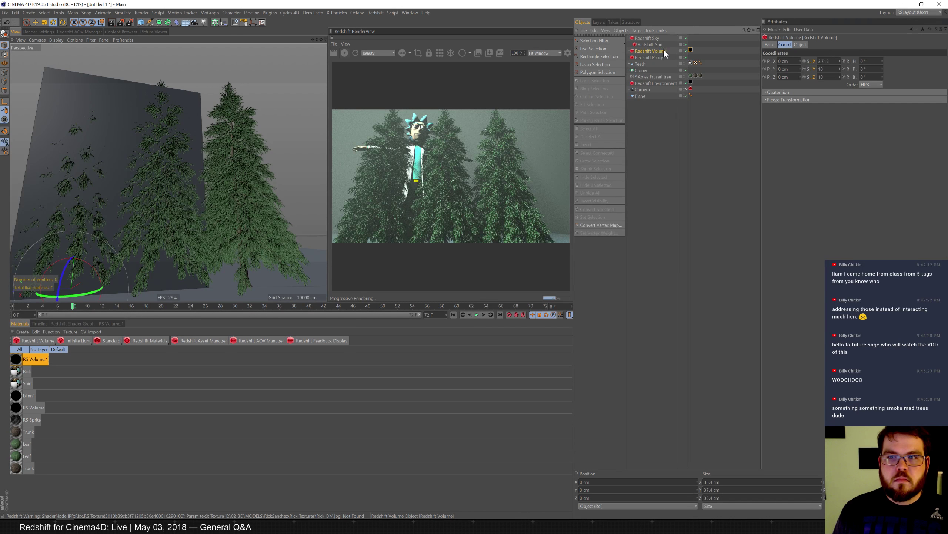
{"action": "key", "text": "e"}
{"action": "left_click_drag", "start_coordinate": [47, 287], "coordinate": [126, 285]}
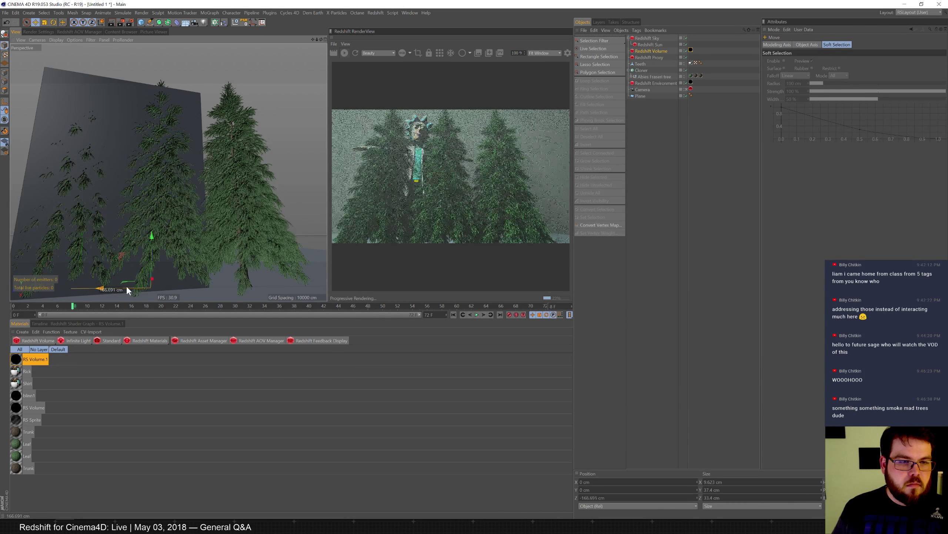
{"action": "left_click_drag", "start_coordinate": [162, 233], "coordinate": [170, 77]}
{"action": "left_click_drag", "start_coordinate": [111, 119], "coordinate": [165, 116]}
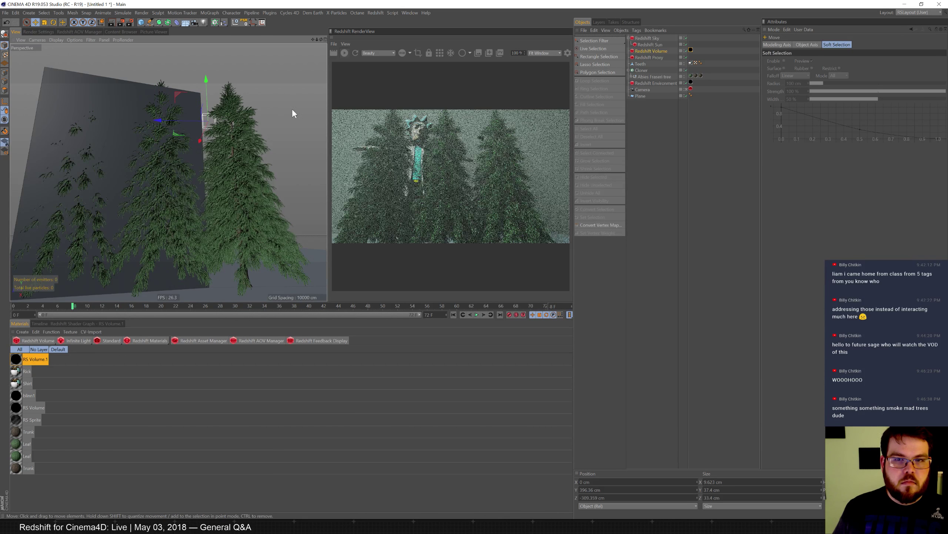
- Set the Redshift Volume's scale to 50 on the X, Y and Z axes
{"action": "left_click", "coordinate": [652, 51]}
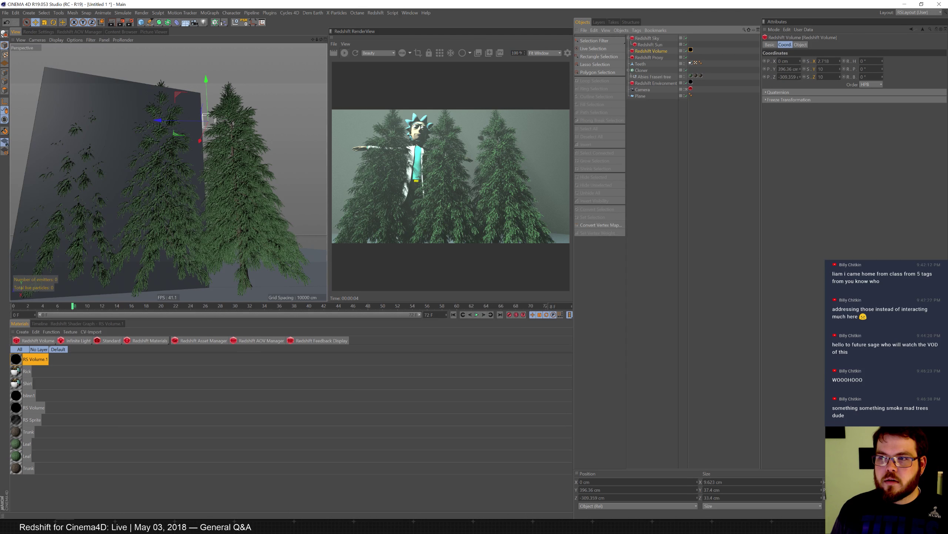
{"action": "left_click", "coordinate": [824, 61]}
{"action": "type", "text": "50"}
{"action": "key", "text": "Return"}
{"action": "key", "text": "Tab"}
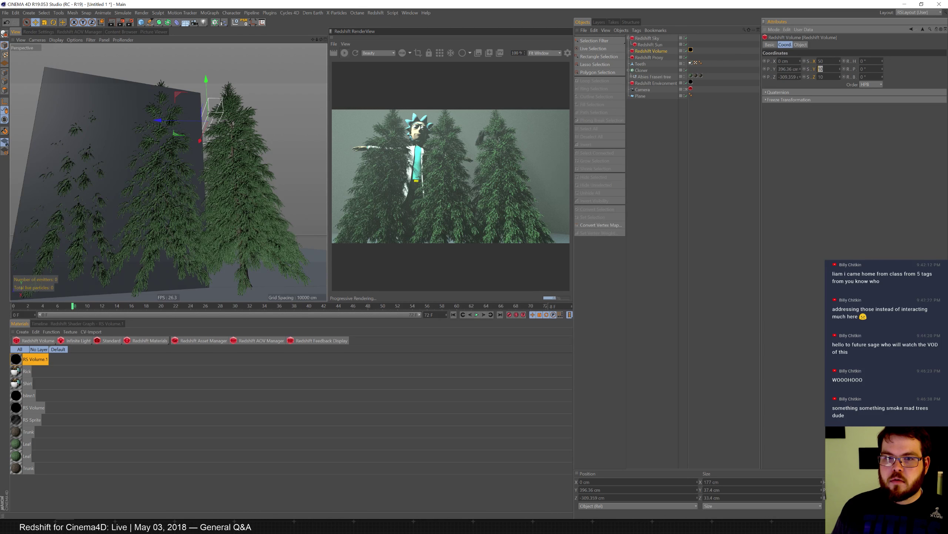
{"action": "type", "text": "50"}
{"action": "key", "text": "Tab"}
{"action": "type", "text": "50"}
{"action": "key", "text": "Return"}
- Rotate the Redshift Volume to a heading of about 75° and move it behind the trees, to about X -97, Y 399, Z -193 cm
{"action": "key", "text": "e"}
{"action": "left_click_drag", "start_coordinate": [170, 122], "coordinate": [140, 63]}
{"action": "left_click_drag", "start_coordinate": [135, 113], "coordinate": [119, 91]}
{"action": "key", "text": "r"}
{"action": "key", "text": "e"}
{"action": "left_click_drag", "start_coordinate": [158, 48], "coordinate": [148, 64]}
{"action": "left_click_drag", "start_coordinate": [113, 107], "coordinate": [119, 107]}
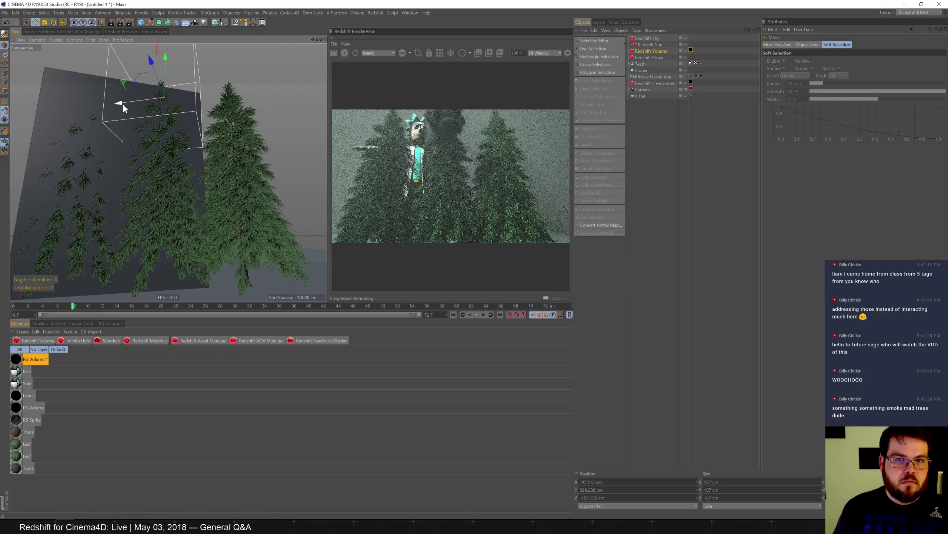
- Reapply the RS Volume.1 material to the Redshift Volume and lower its Scatter Coefficient to about 0.65
{"action": "left_click", "coordinate": [691, 49]}
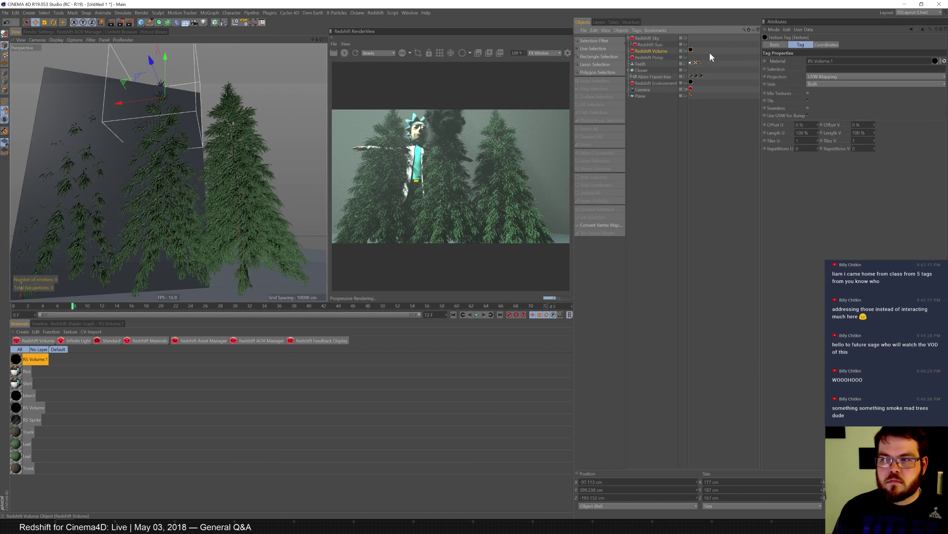
{"action": "left_click", "coordinate": [19, 361]}
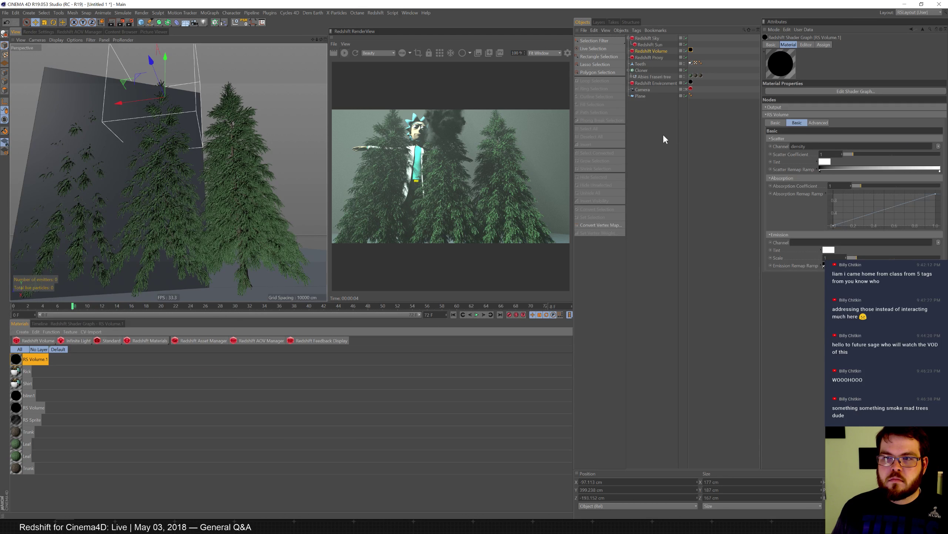
{"action": "left_click_drag", "start_coordinate": [18, 363], "coordinate": [692, 50]}
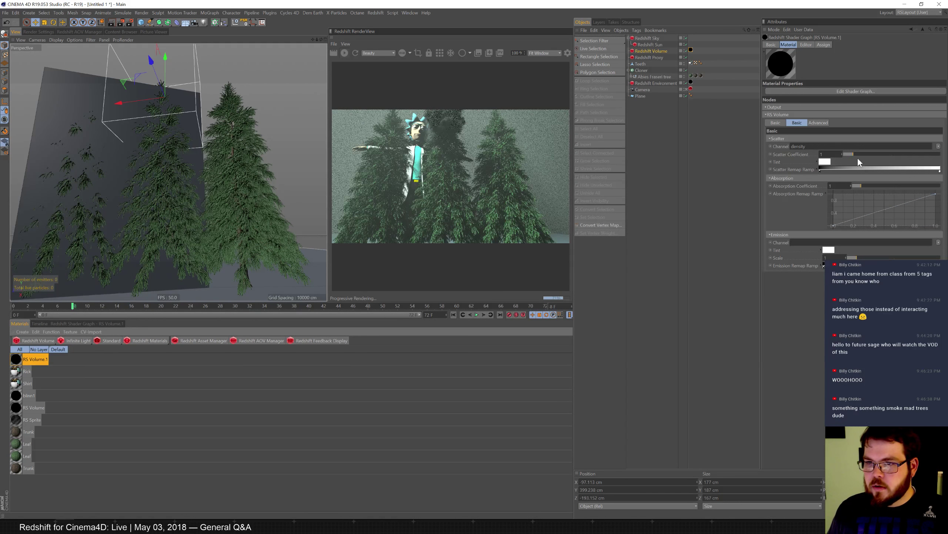
{"action": "left_click_drag", "start_coordinate": [853, 153], "coordinate": [851, 152]}
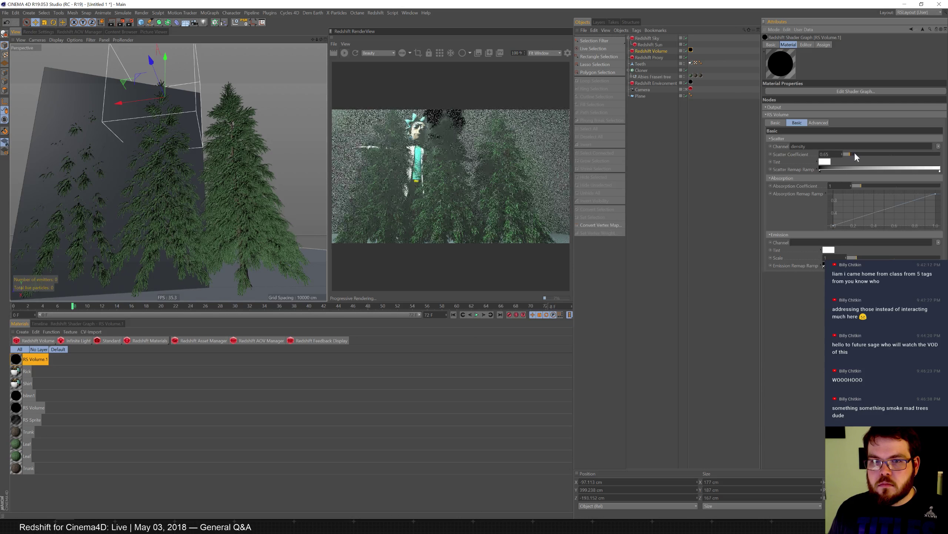
- Render the view in bucket mode and raise the New Max of the material's Density Remap Range to about 6.73
{"action": "left_click", "coordinate": [439, 53]}
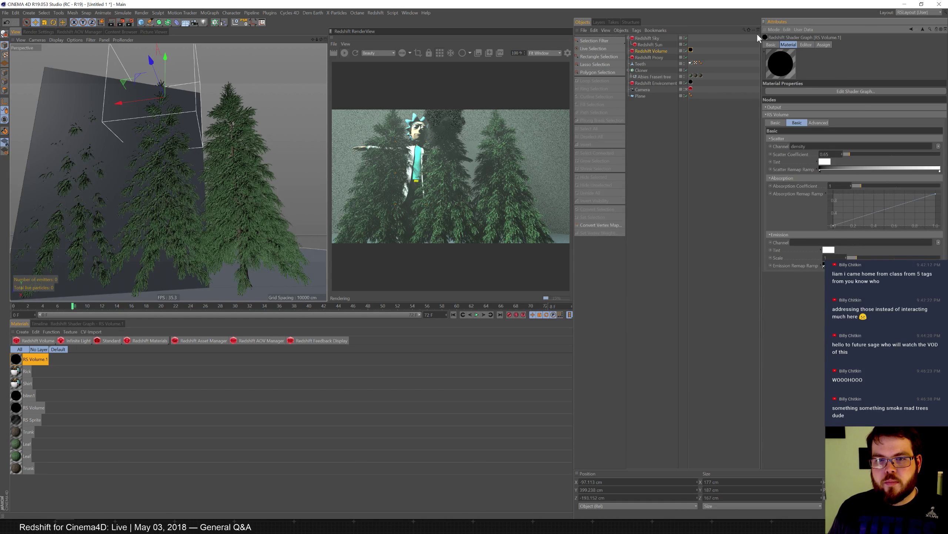
{"action": "left_click", "coordinate": [826, 122]}
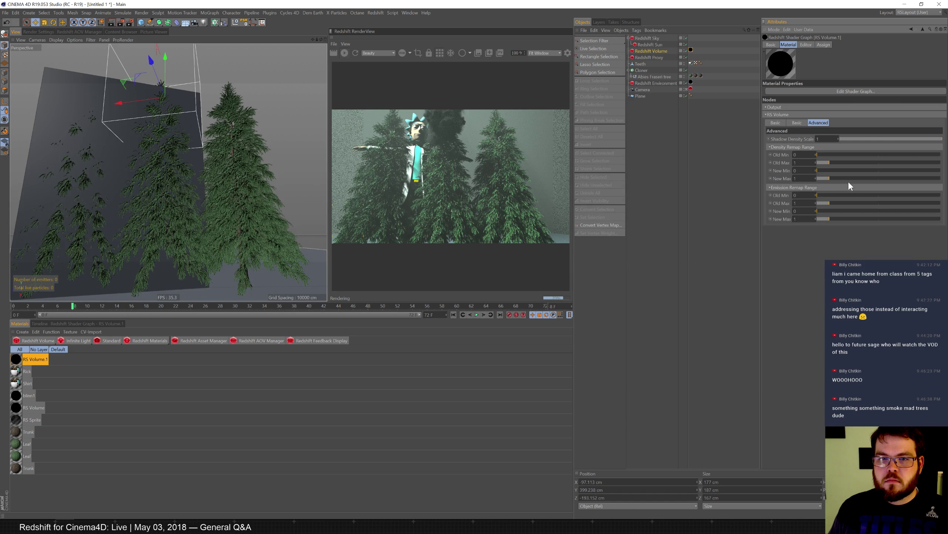
{"action": "left_click_drag", "start_coordinate": [827, 179], "coordinate": [900, 179]}
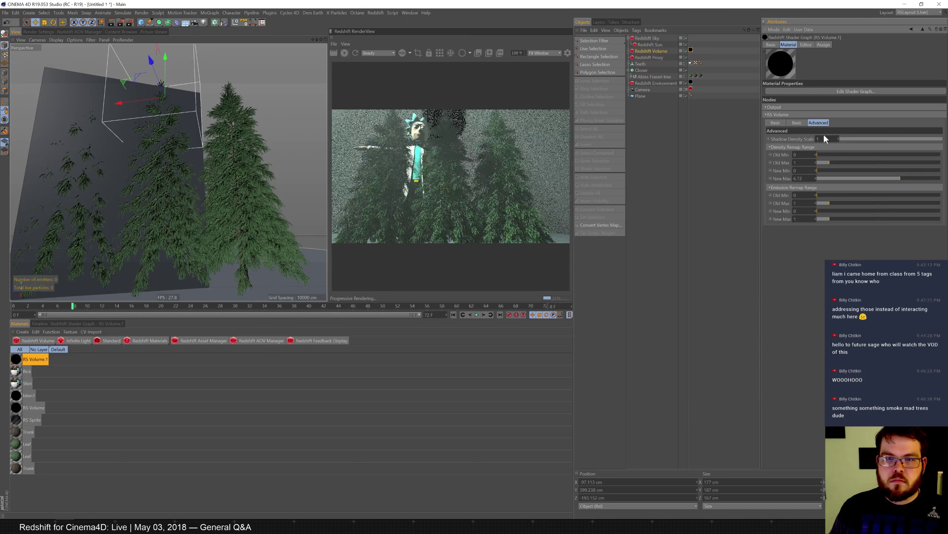
- Try Absorption Coefficients of 0.005 and 0.025, settle on 0.05, and readjust the Scatter Coefficient of the smoke material
{"action": "left_click", "coordinate": [799, 123]}
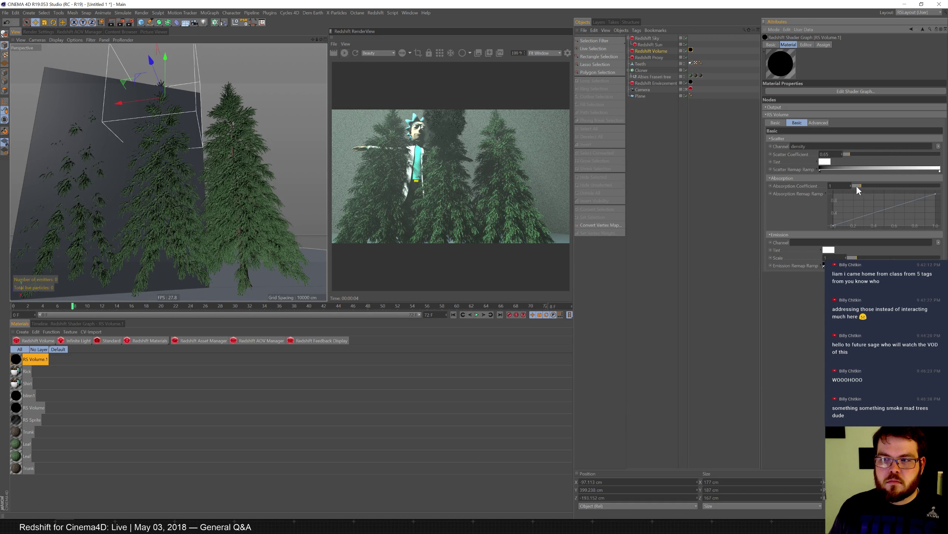
{"action": "left_click_drag", "start_coordinate": [859, 187], "coordinate": [855, 183]}
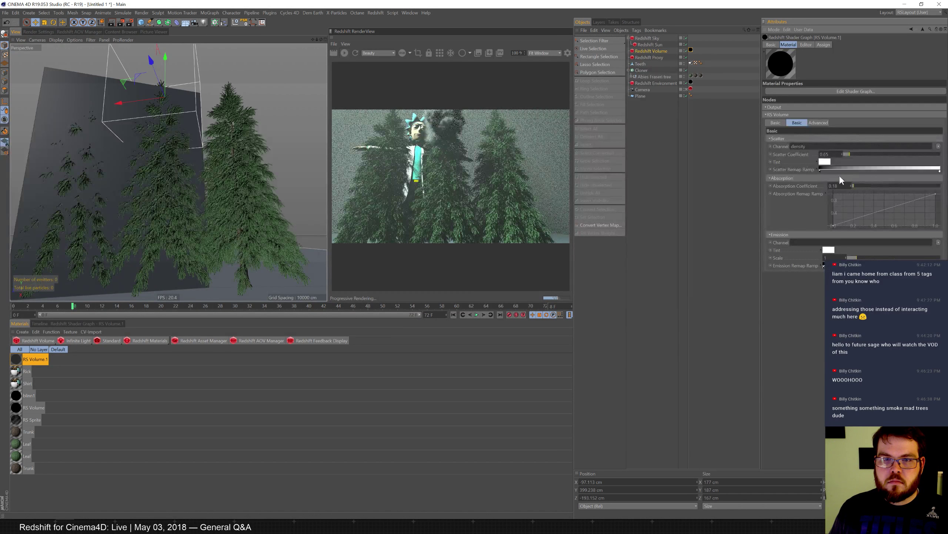
{"action": "left_click_drag", "start_coordinate": [841, 186], "coordinate": [812, 100]}
{"action": "type", "text": ".005"}
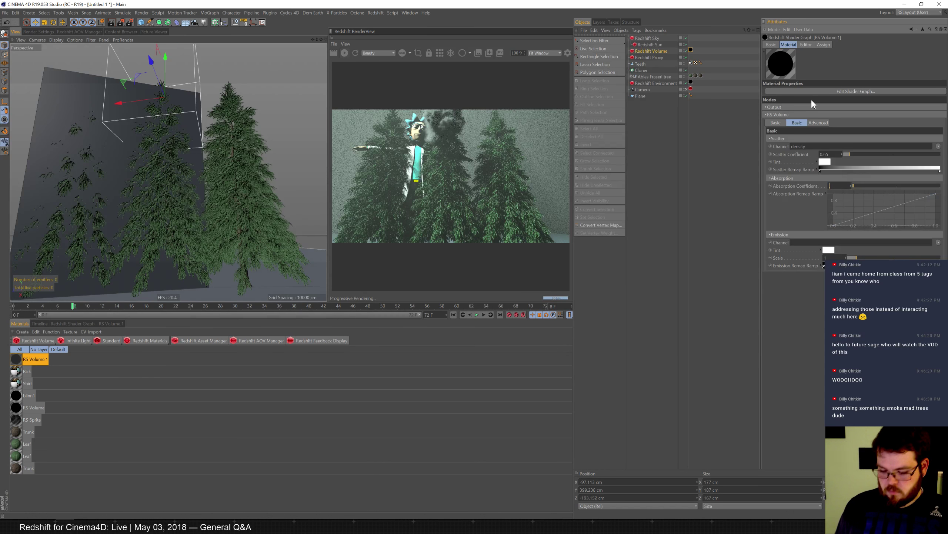
{"action": "key", "text": "Return"}
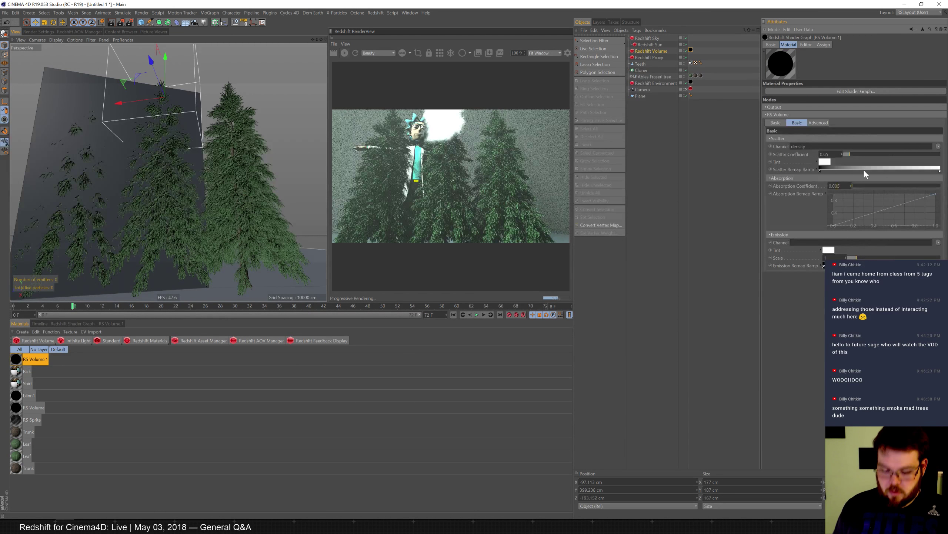
{"action": "type", "text": "25"}
{"action": "key", "text": "Return"}
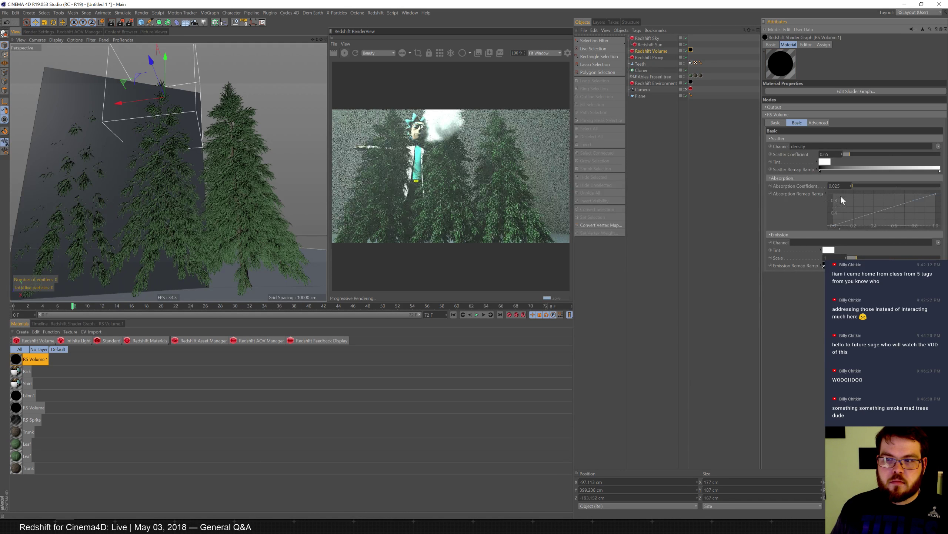
{"action": "type", "text": "5"}
{"action": "key", "text": "Return"}
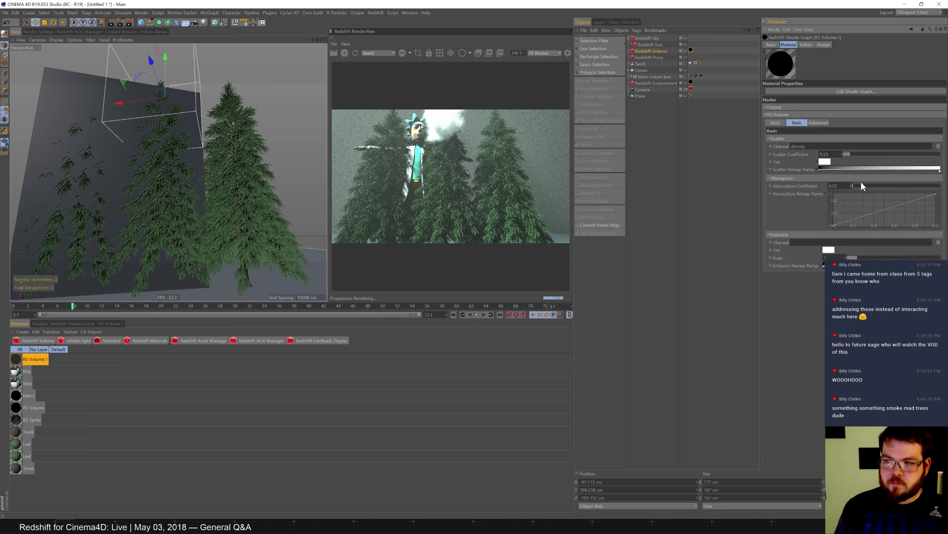
{"action": "mouse_move", "coordinate": [864, 153]}
{"action": "left_mouse_down"}
{"action": "mouse_move", "coordinate": [906, 154]}
{"action": "mouse_move", "coordinate": [847, 153]}
{"action": "left_mouse_up"}
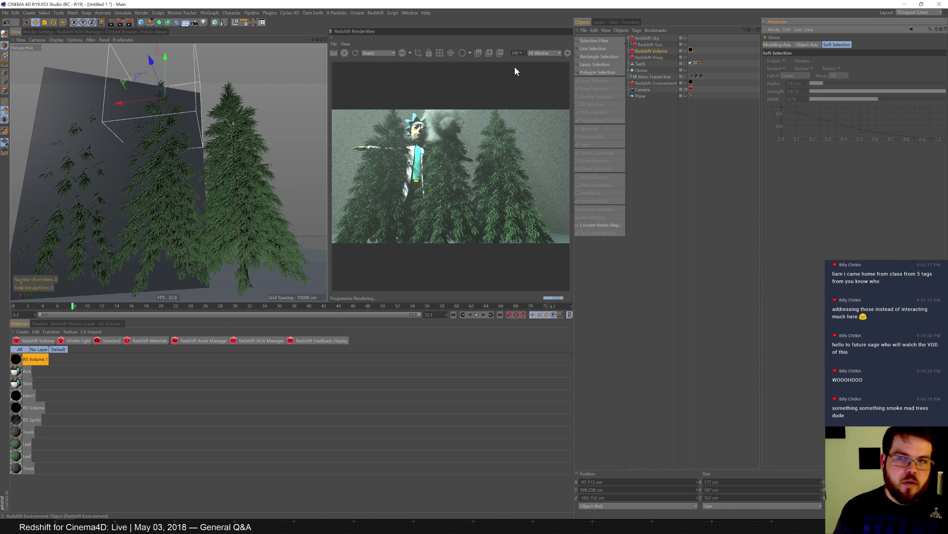
- Raise the Redshift Volume to about X -93, Y 437, Z -179 cm and render the view in bucket mode
{"action": "left_click", "coordinate": [656, 51]}
{"action": "left_click_drag", "start_coordinate": [126, 104], "coordinate": [120, 102]}
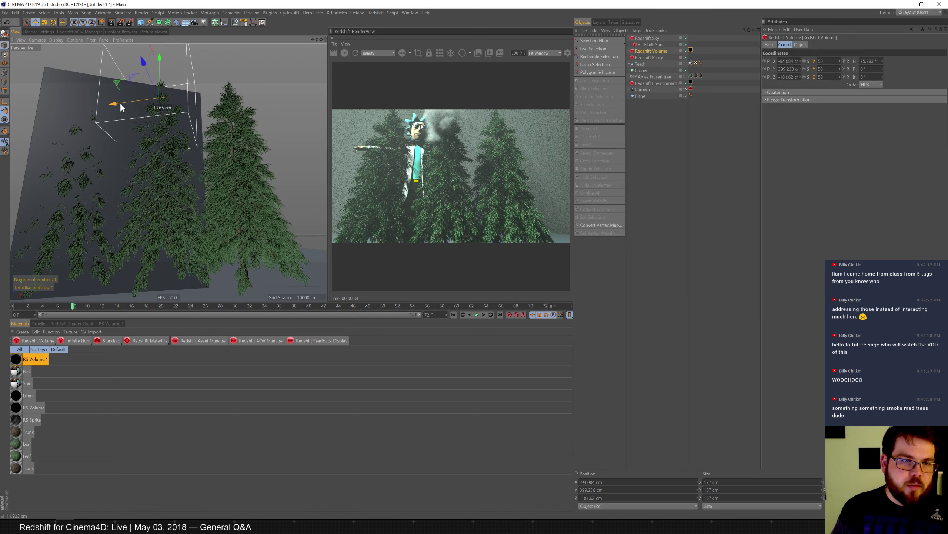
{"action": "left_click_drag", "start_coordinate": [159, 59], "coordinate": [159, 48]}
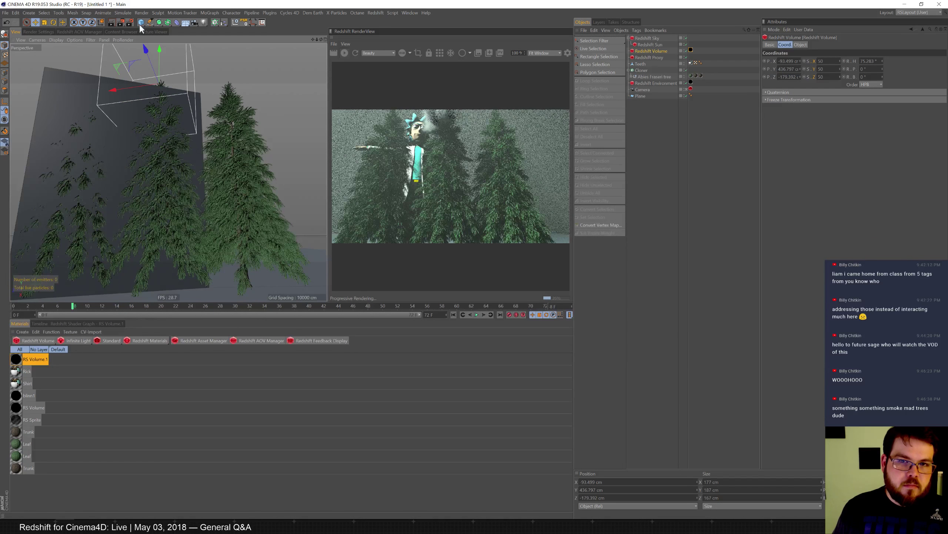
{"action": "left_click", "coordinate": [440, 53]}
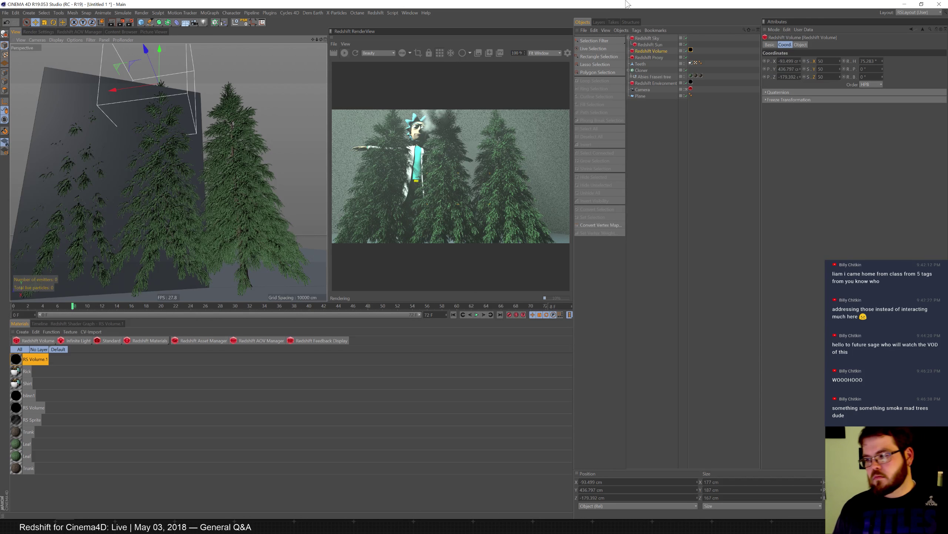